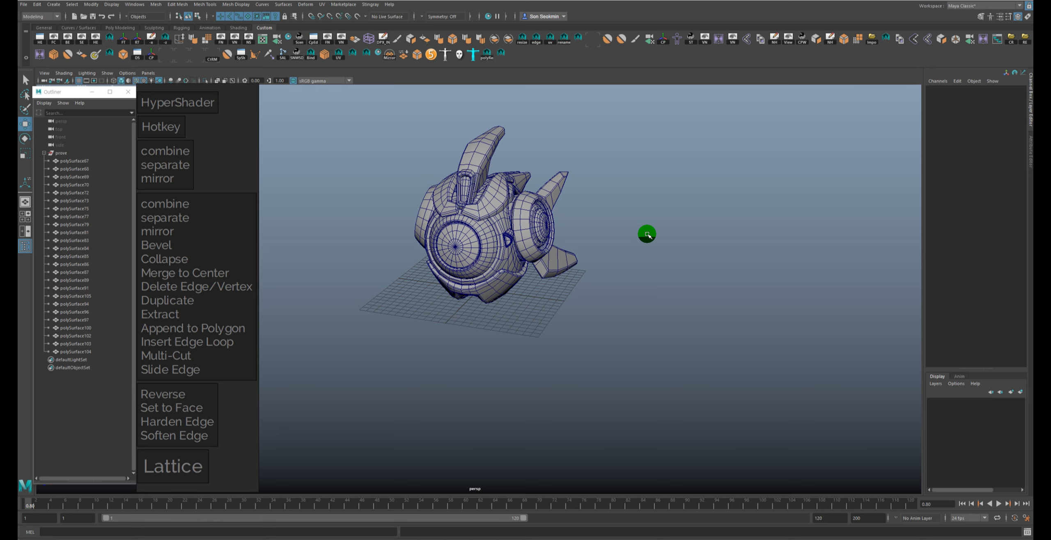
Step: Display the robot head in textured shading and hide the viewport grid
left_click(507, 235)
left_click(667, 219)
key("6")
left_click(486, 226)
left_click_drag(645, 246, 630, 212, "alt")
right_click_drag(630, 212, 683, 262, "alt")
middle_click_drag(682, 262, 674, 320, "alt")
left_click_drag(675, 320, 674, 322, "alt")
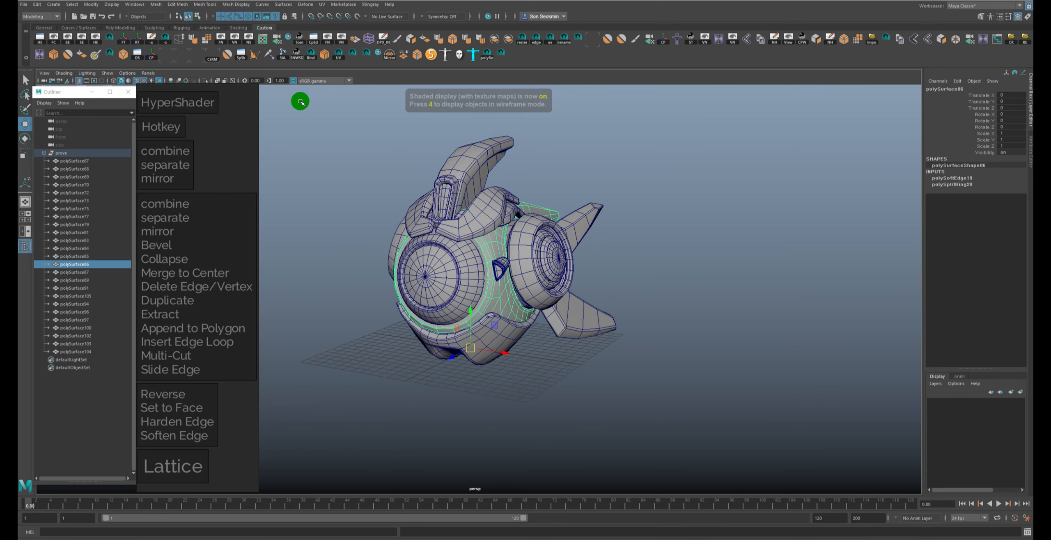
left_click(77, 81)
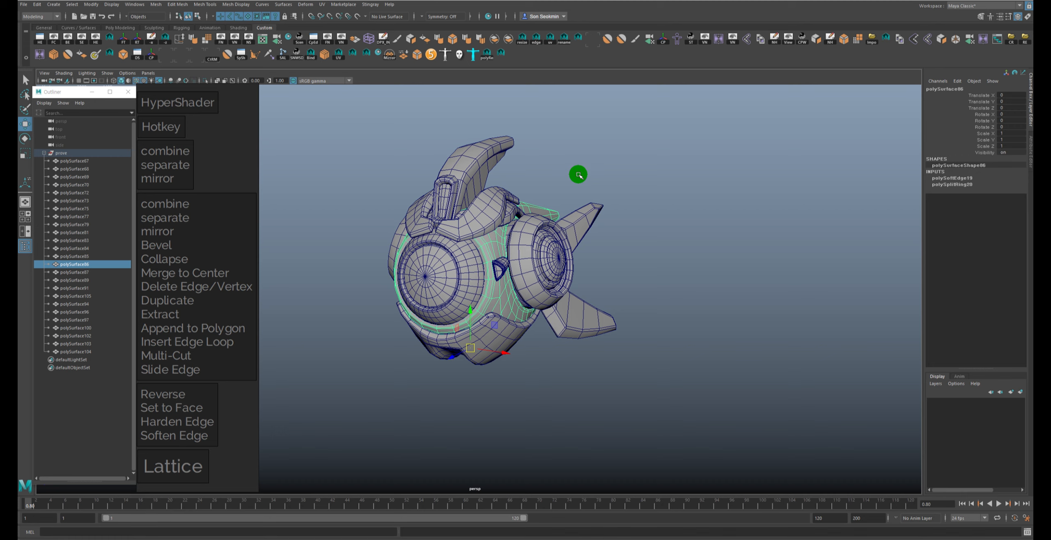
left_click(192, 105)
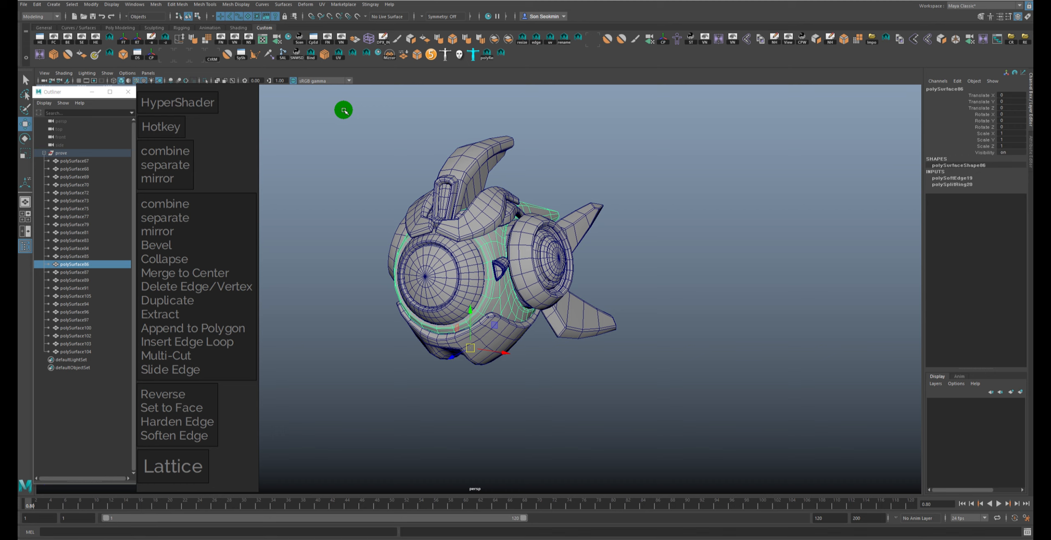
Step: Open the Hypershade and close the UV Editor that covers the model
left_click(141, 5)
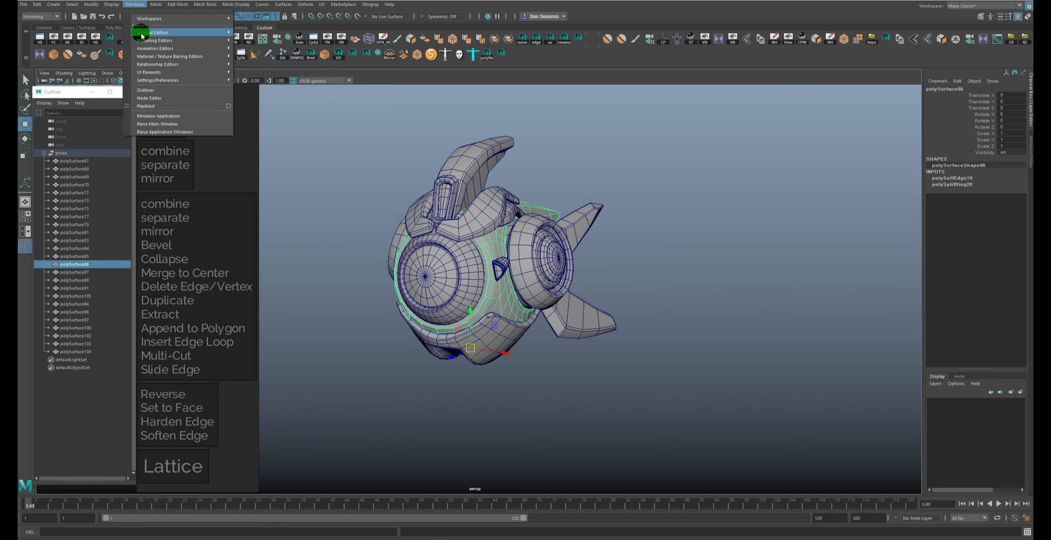
mouse_move(147, 57)
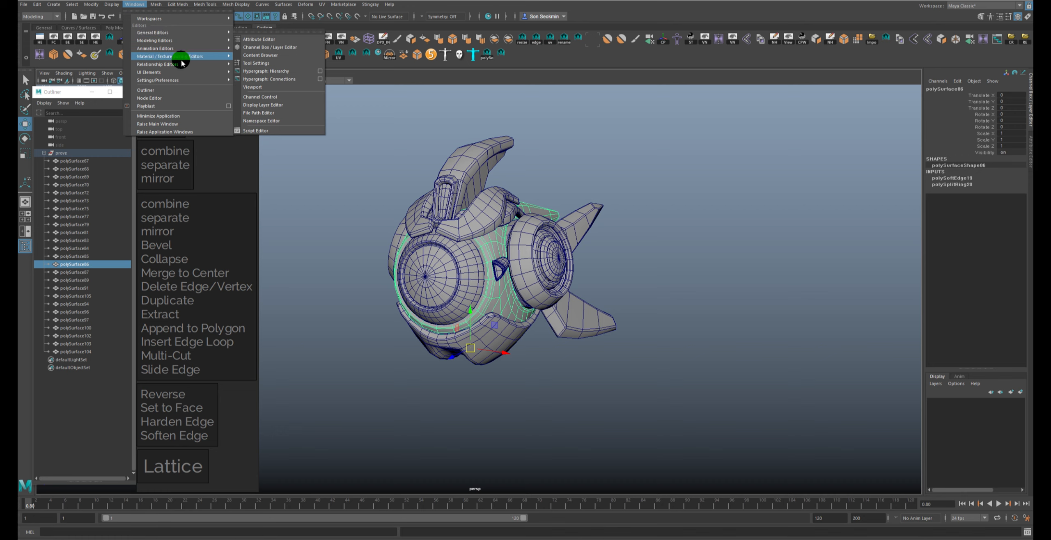
mouse_move(182, 60)
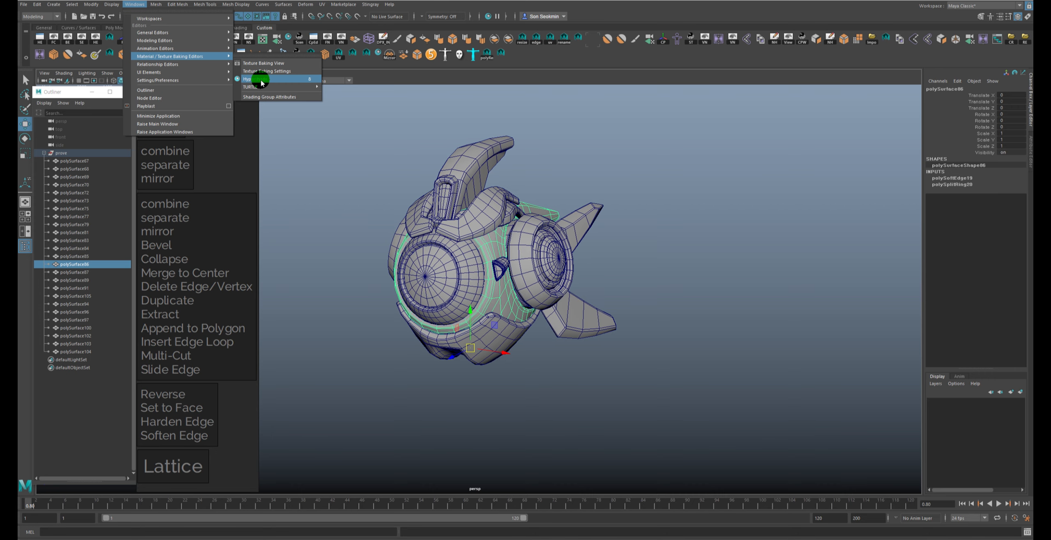
left_click(387, 289)
key("9")
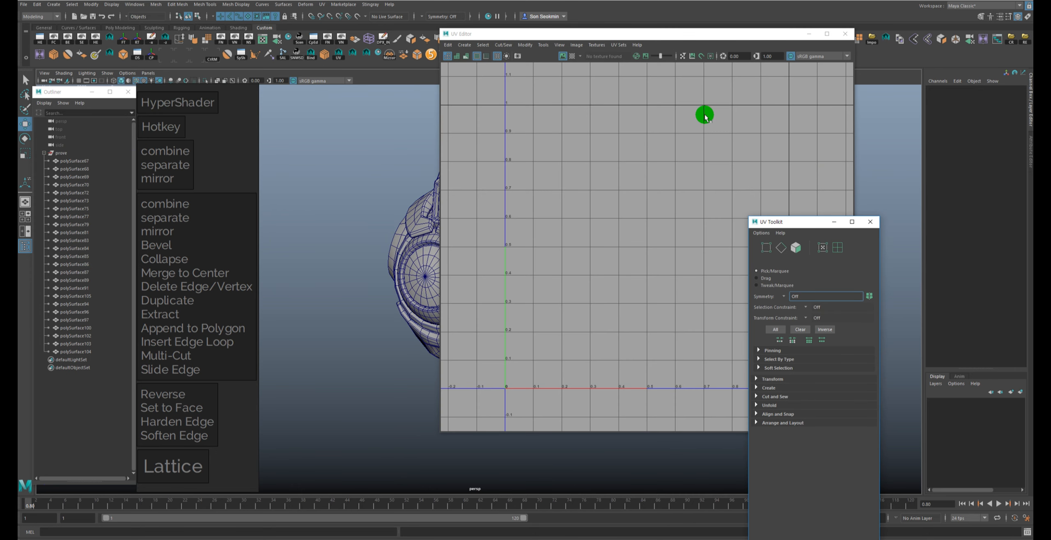
left_click_drag(832, 222, 932, 201)
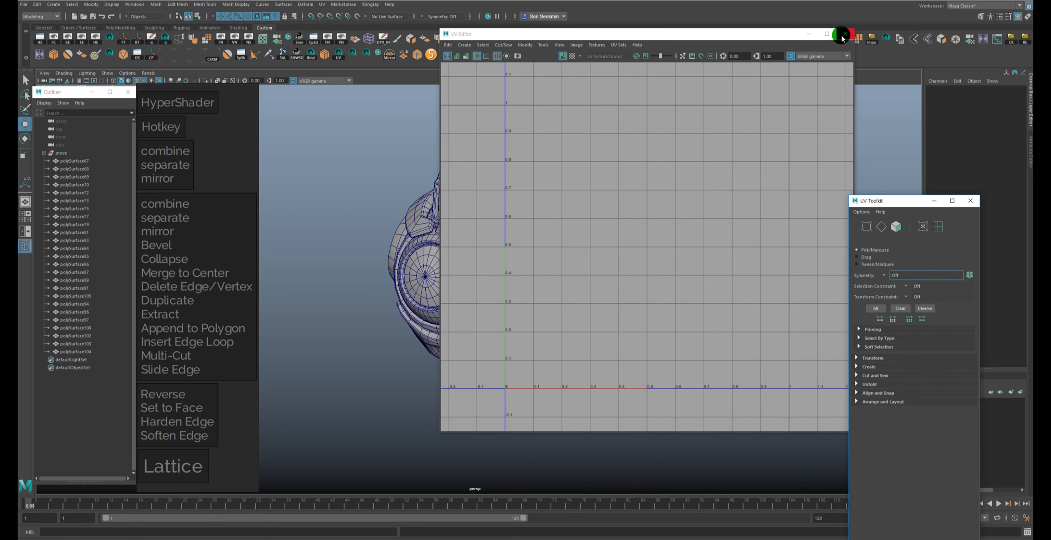
left_click(844, 35)
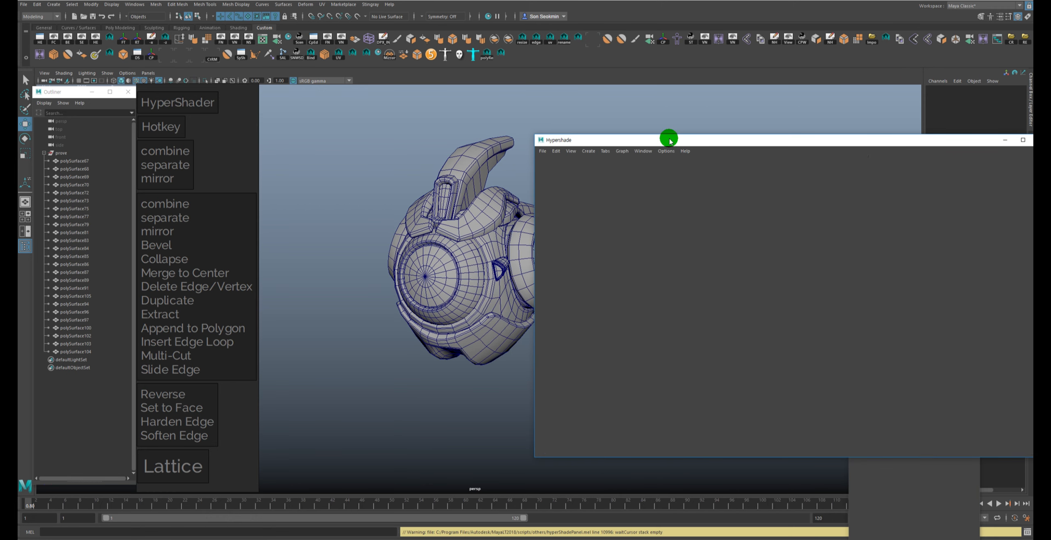
Step: Shrink the Hypershade and place it clear of the head, with all its listed materials selected
left_click_drag(669, 142, 407, 177)
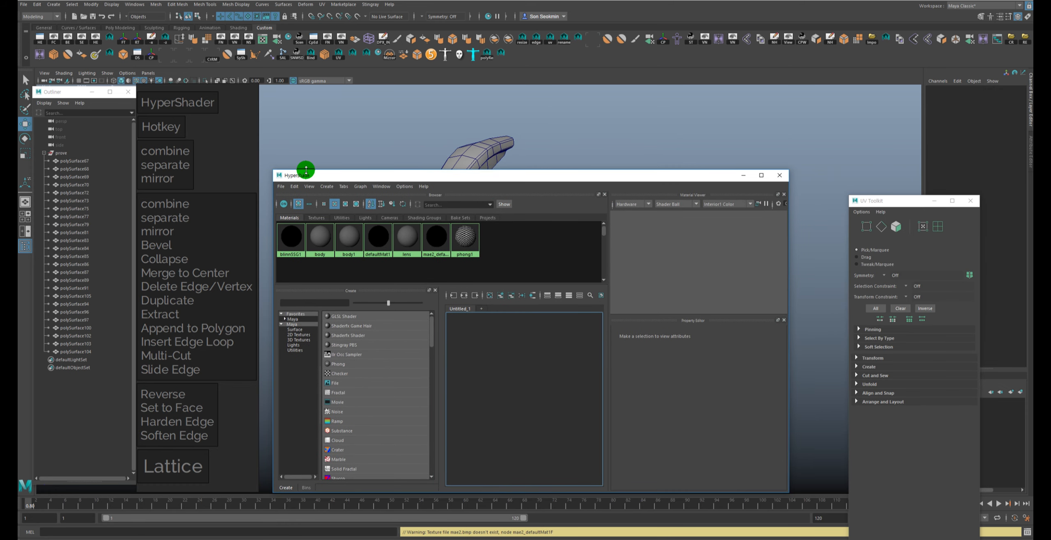
left_click_drag(306, 170, 287, 293)
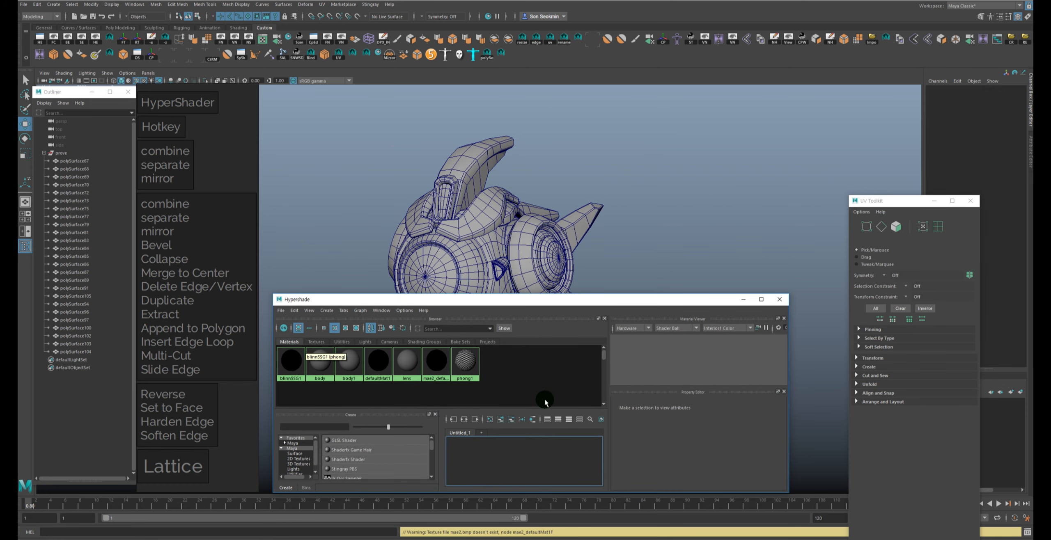
left_click_drag(545, 403, 263, 343)
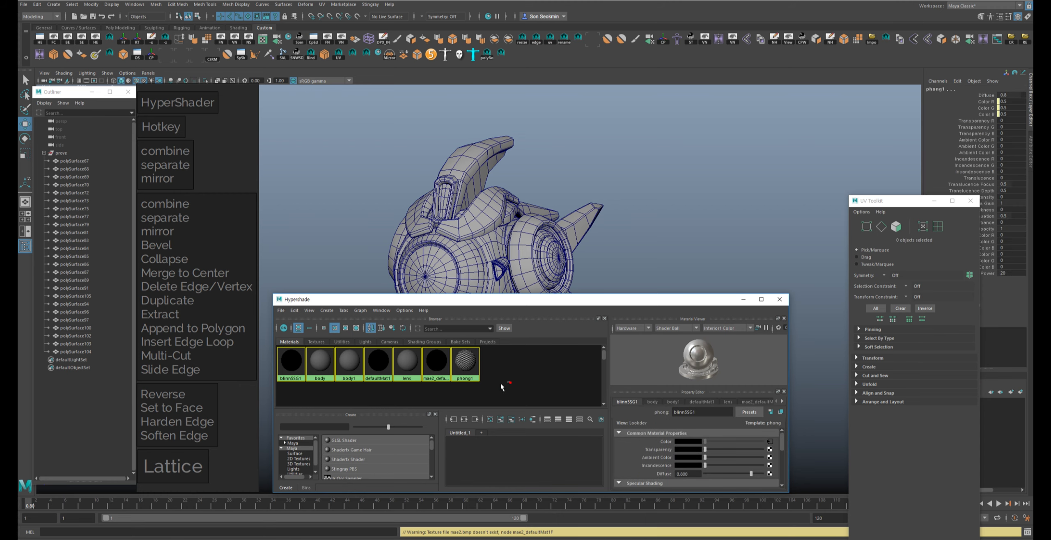
left_click_drag(424, 300, 646, 275)
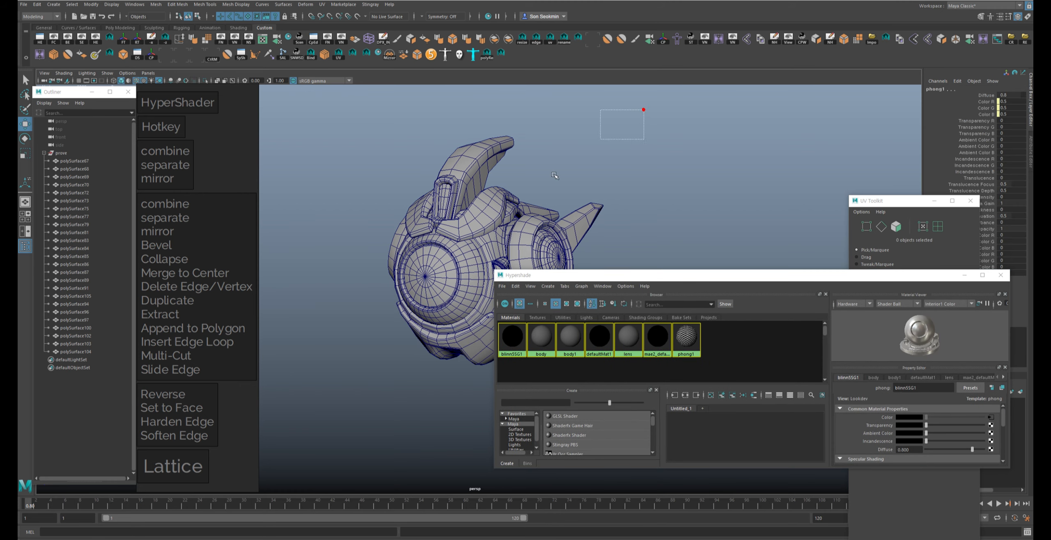
Step: Select all the head's meshes, graph their assigned materials in the enlarged Hypershade, and select the body material node
left_click_drag(555, 176, 314, 395)
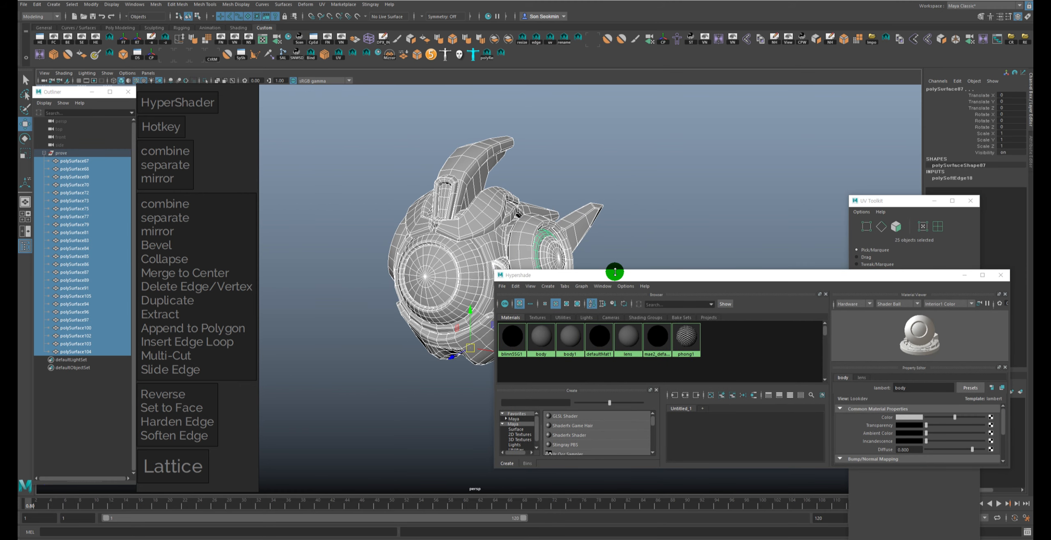
left_click_drag(615, 272, 614, 147)
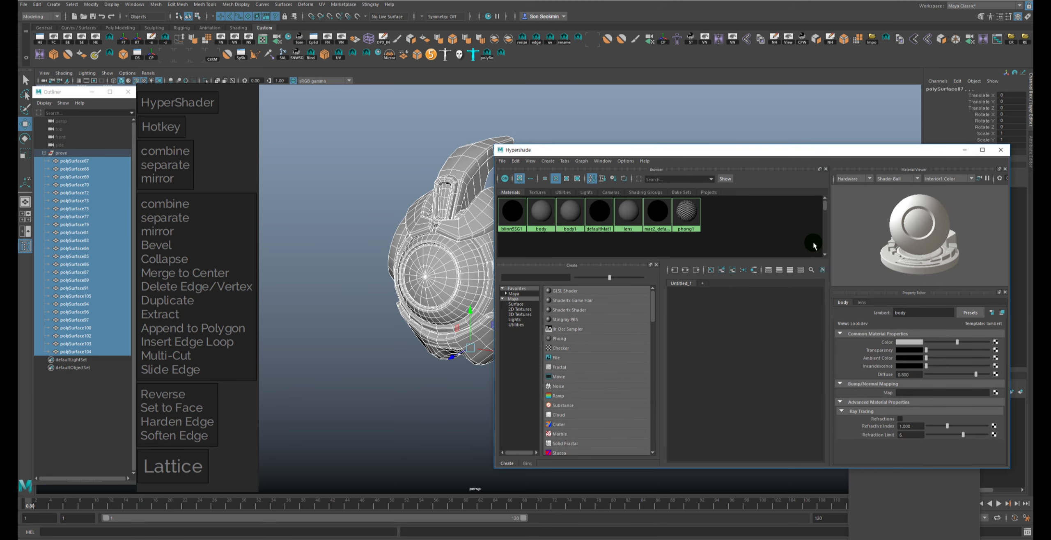
left_click(756, 270)
left_click(709, 308)
left_click(709, 400)
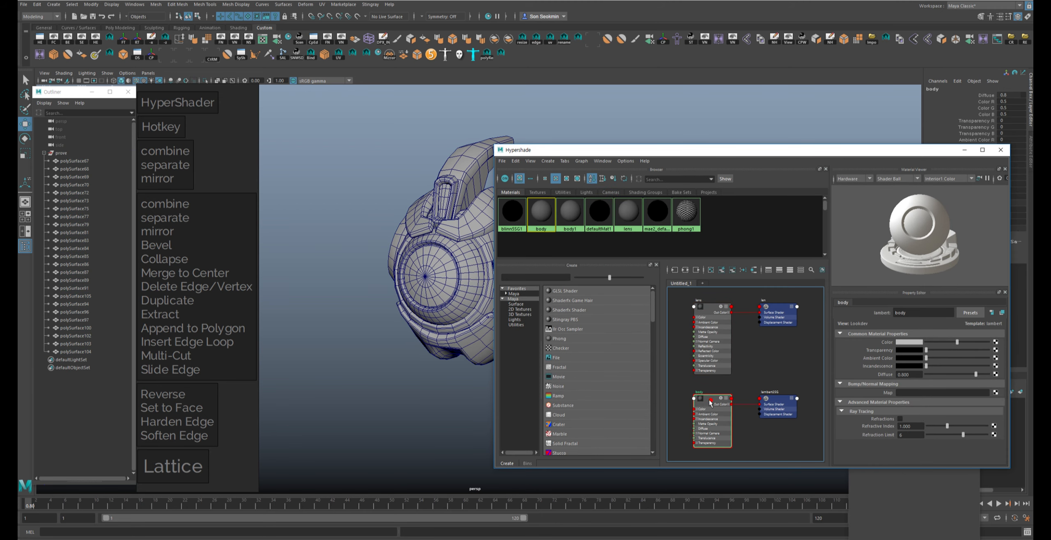
Step: Arrange the Hypershade beside the model so that both the whole head and the graphed materials are in view
middle_click_drag(445, 312, 339, 317, "alt")
left_click_drag(299, 105, 575, 419)
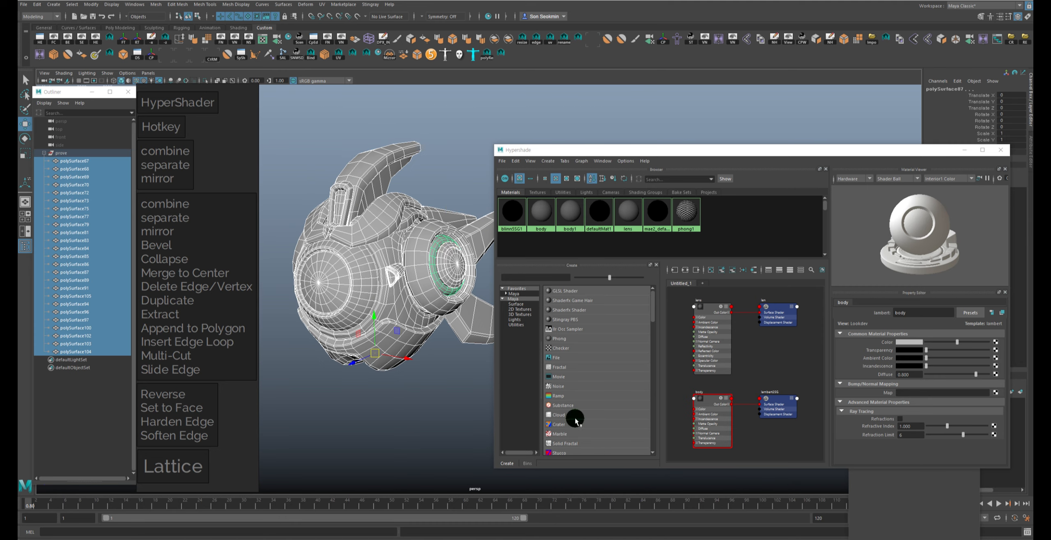
left_click(446, 101)
left_click_drag(448, 101, 462, 136, "alt")
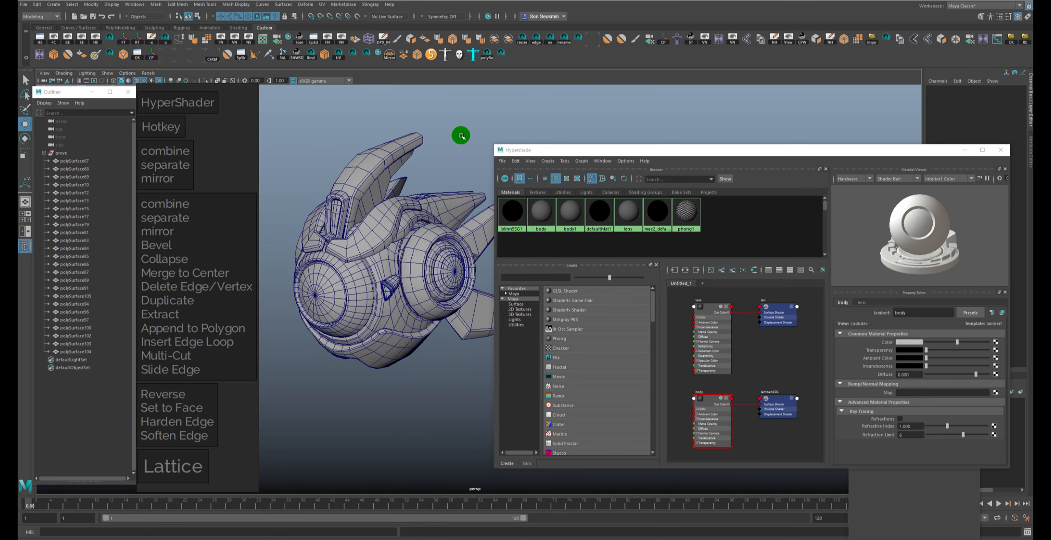
left_click_drag(556, 150, 772, 211)
middle_click_drag(583, 214, 681, 233, "alt")
left_click_drag(639, 240, 637, 228, "alt")
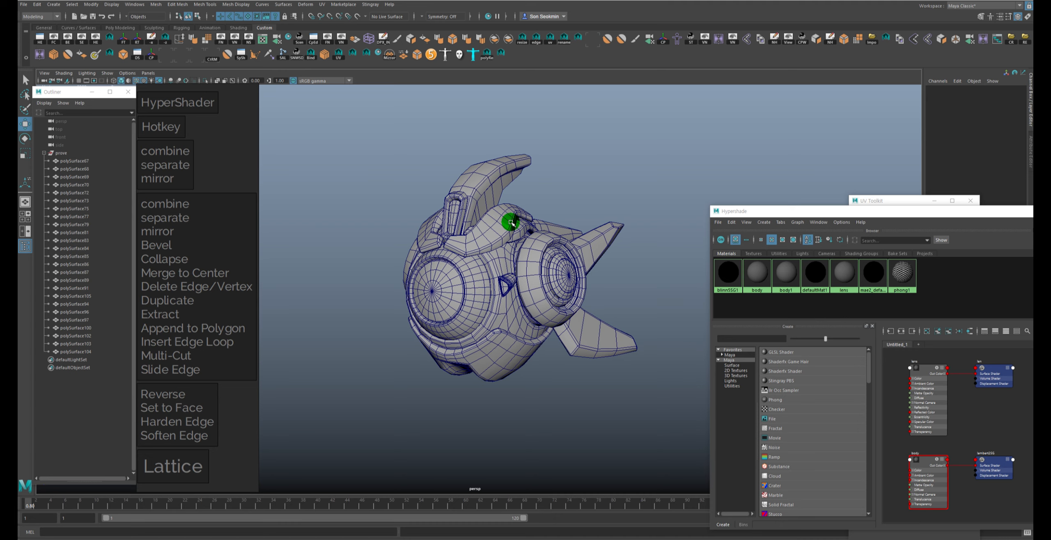
left_click_drag(496, 289, 376, 427)
left_click_drag(841, 214, 702, 140)
left_click_drag(488, 197, 423, 193, "alt")
left_click(472, 155)
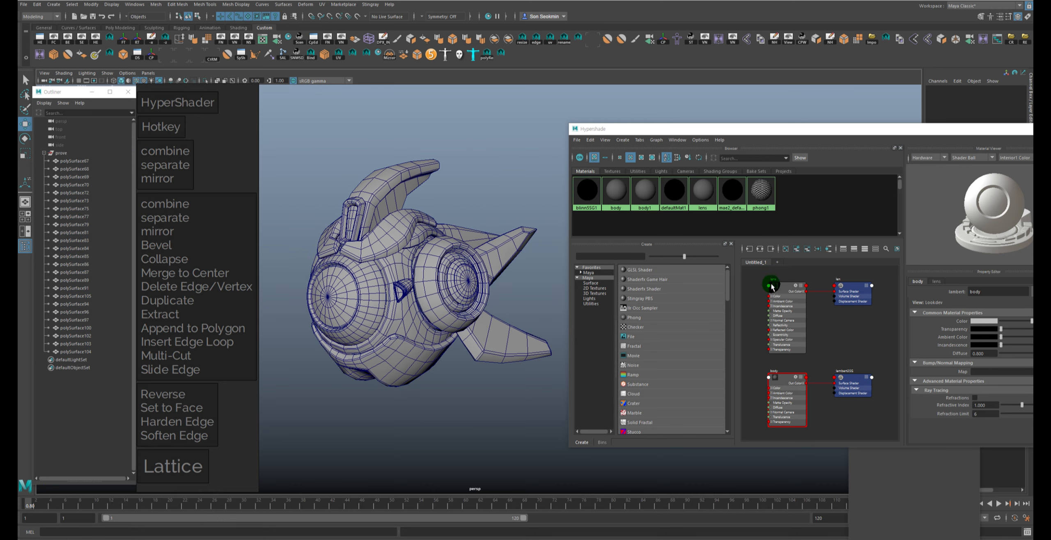
Step: Select the objects in the scene that use the lens material
left_click_drag(782, 286, 775, 286)
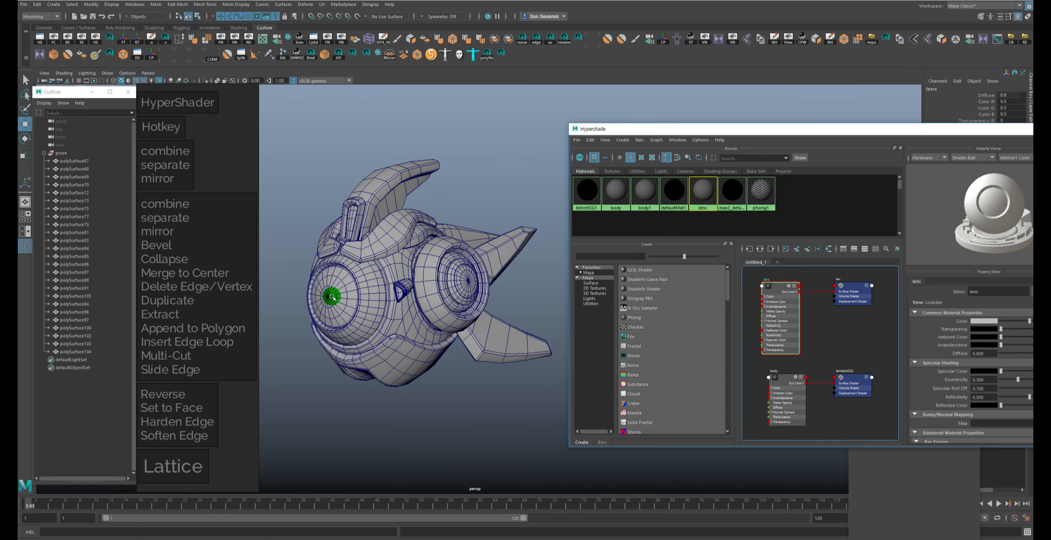
left_click(332, 296)
left_click(781, 285)
right_click_drag(781, 288, 820, 289)
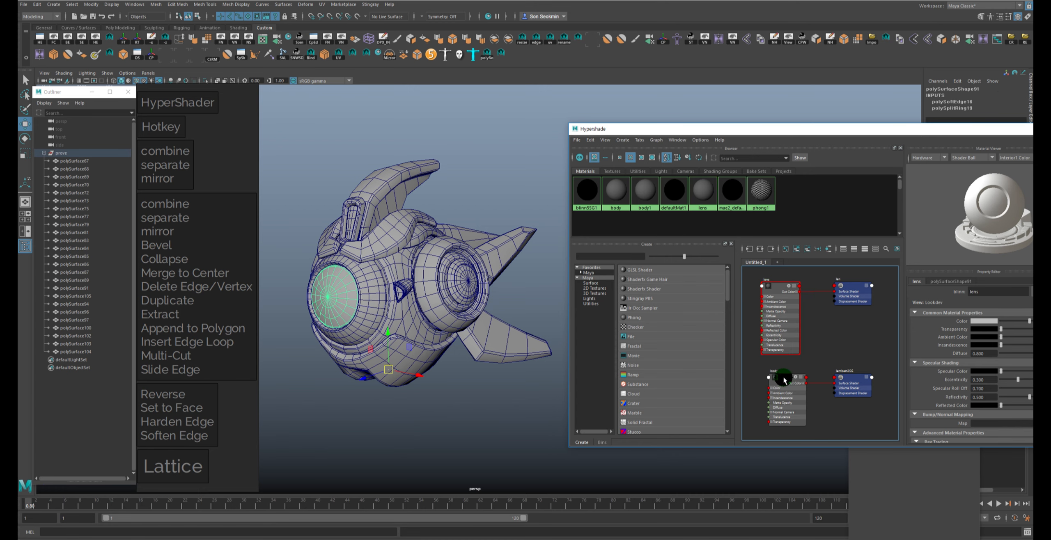
Step: Select everything that has the body material assigned and isolate it in the viewport
right_click_drag(783, 379, 825, 375)
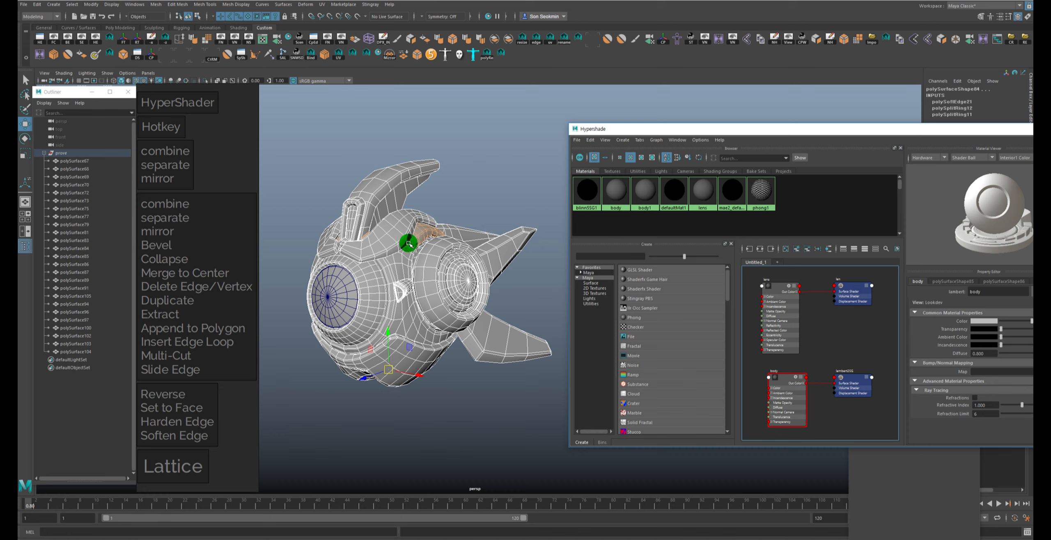
left_click(493, 162)
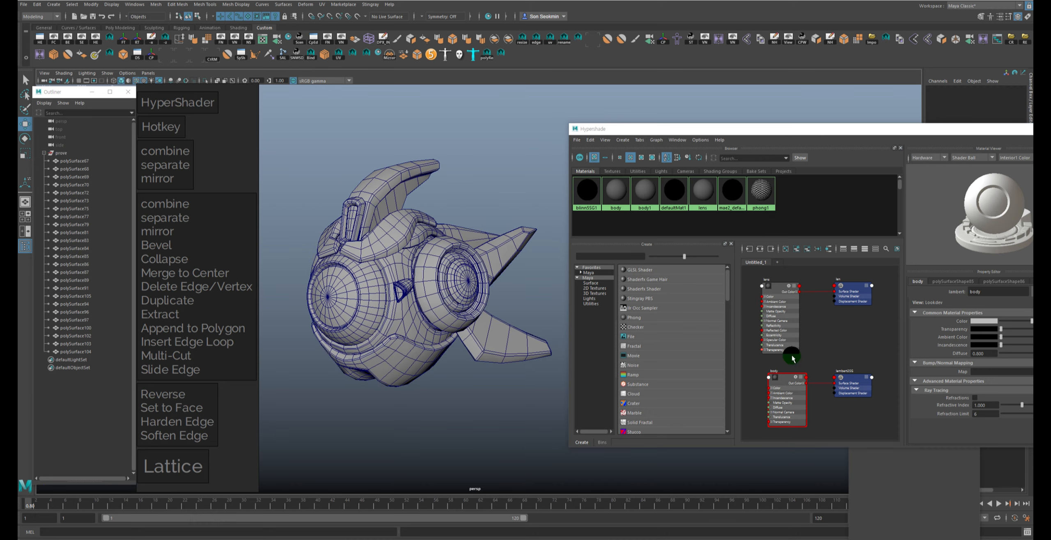
left_click(424, 227)
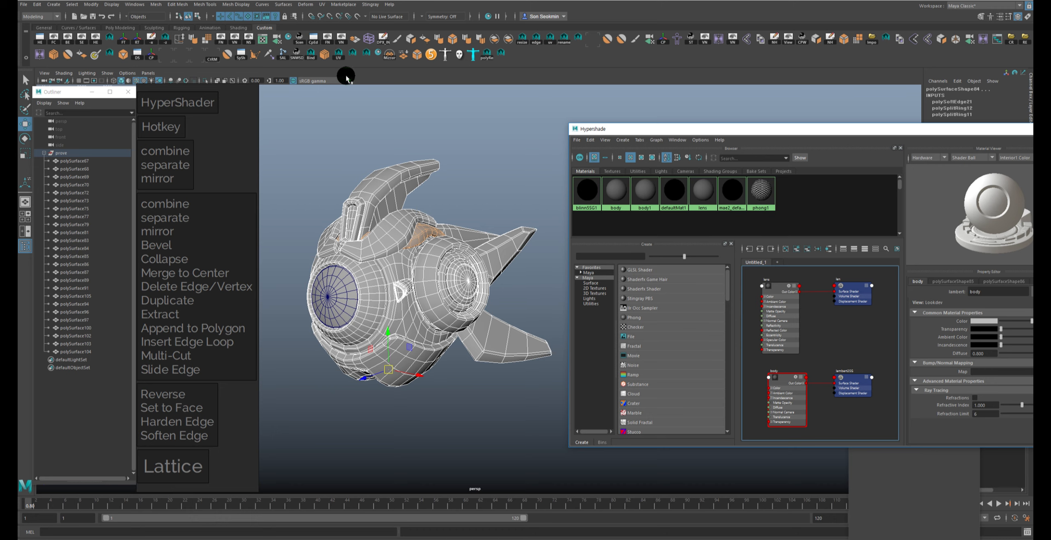
left_click(205, 80)
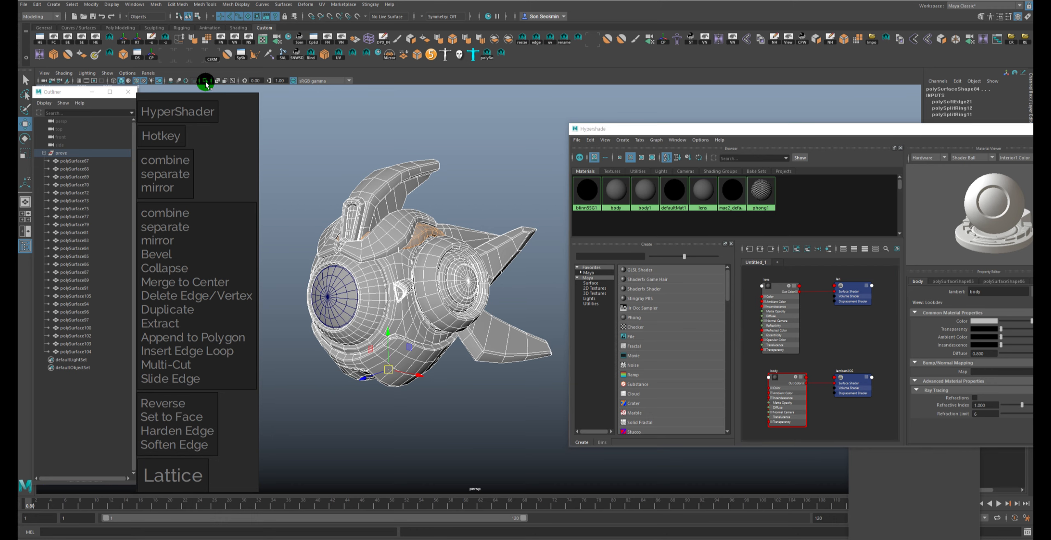
Step: Try to assign the body material to all the isolated meshes
left_click(486, 161)
left_click_drag(260, 131, 443, 319)
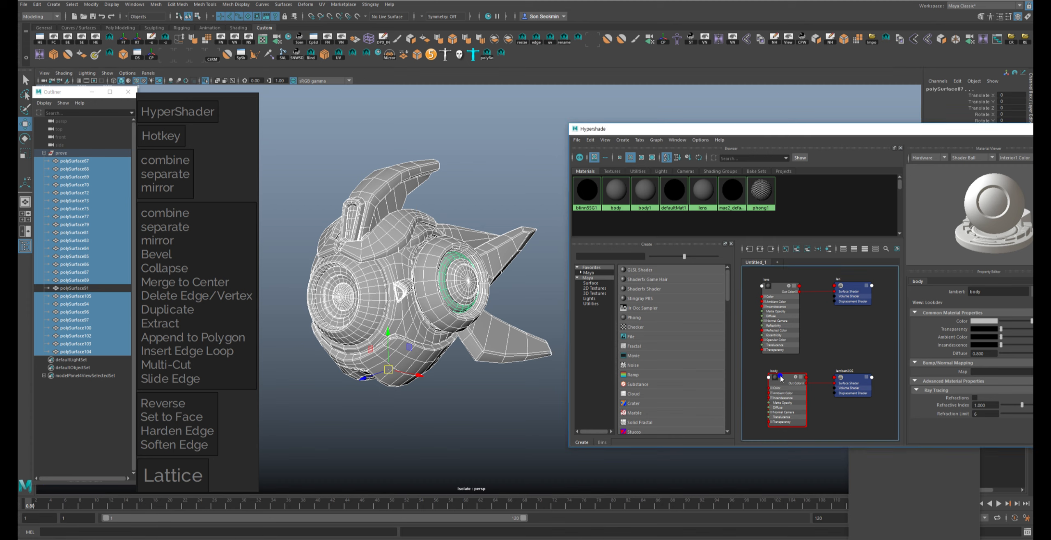
right_click_drag(780, 376, 781, 353)
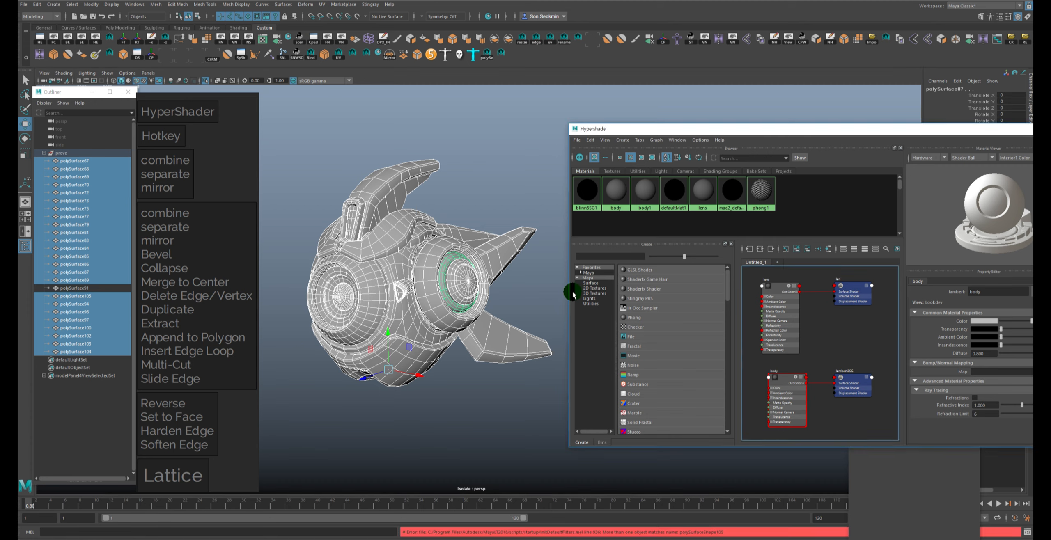
left_click_drag(754, 533, 423, 519)
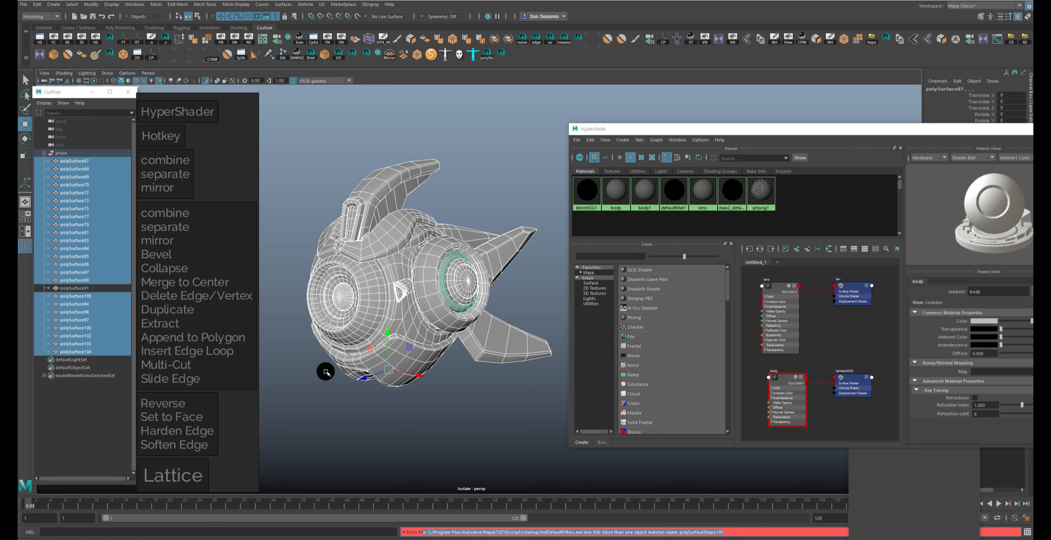
Step: Select all the isolated meshes again and assign the body material to them
left_click(63, 153)
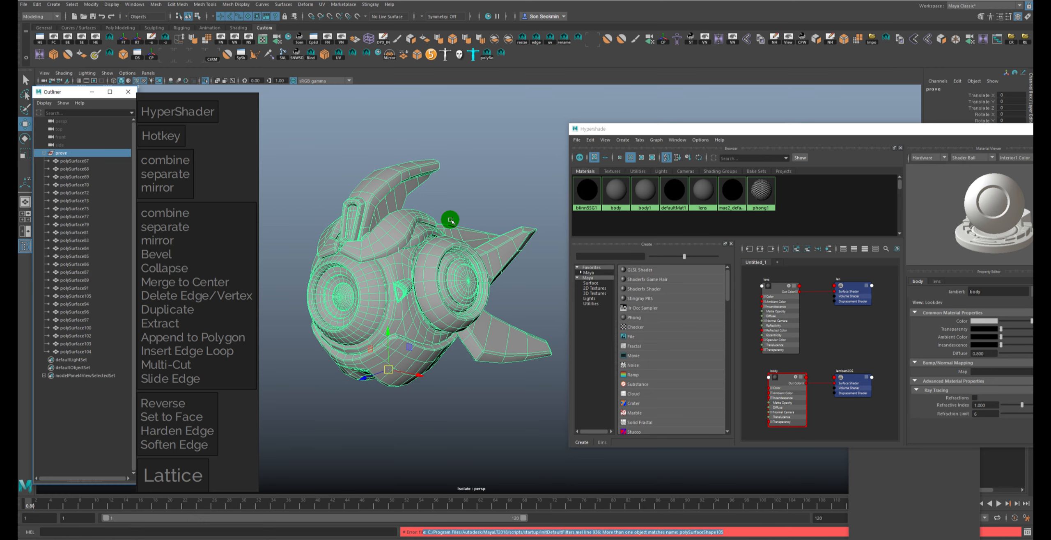
left_click(477, 142)
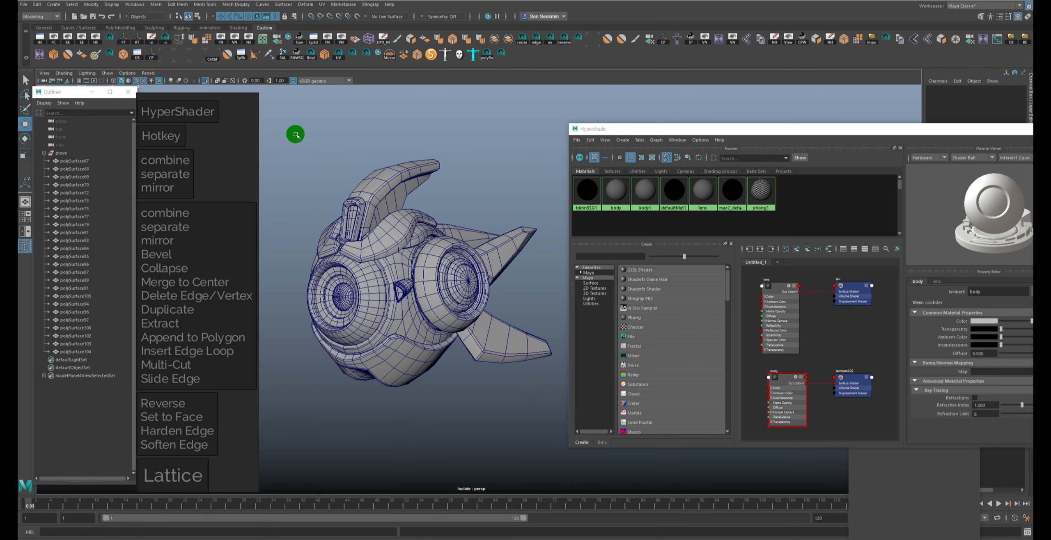
left_click_drag(296, 134, 645, 496)
right_click_drag(787, 376, 788, 345)
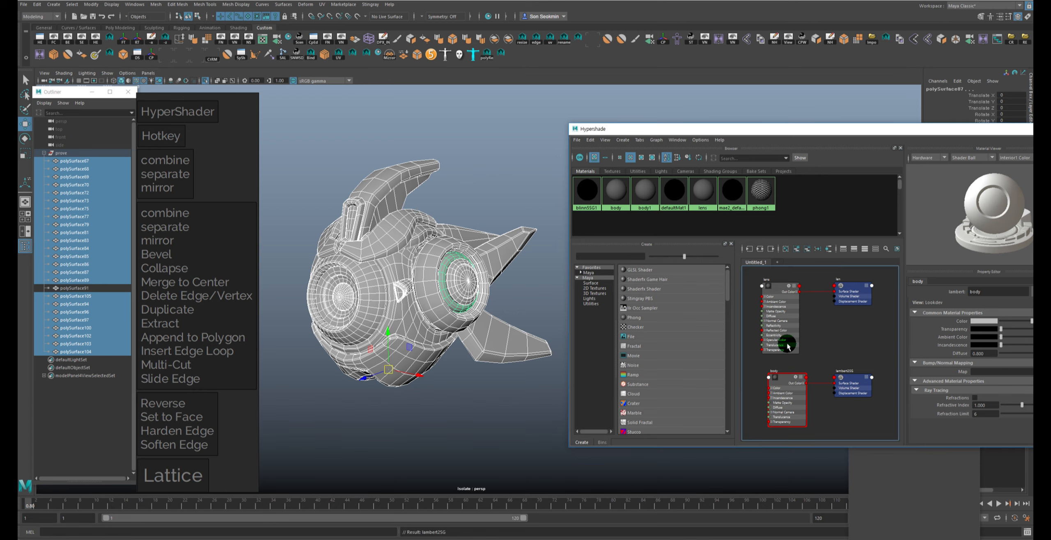
Step: Select the prove group, turn off viewport isolation to show the whole head, and clear the selection
left_click(70, 155)
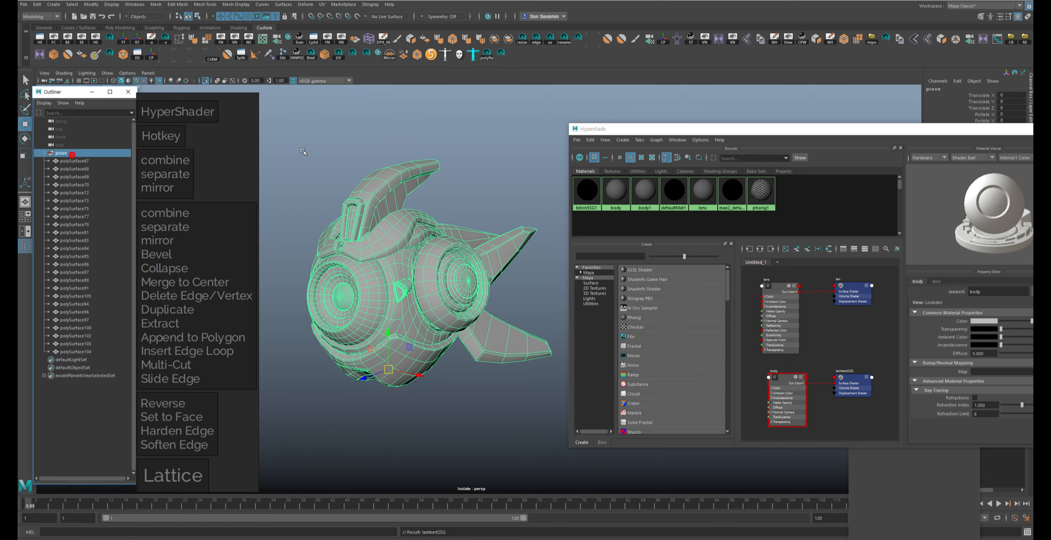
left_click(218, 81)
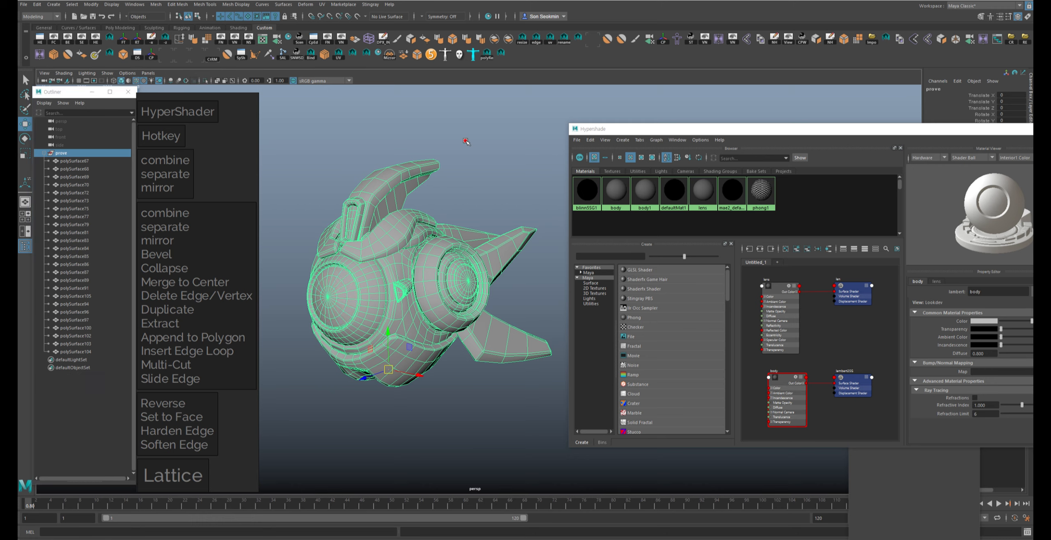
left_click(466, 141)
Step: Select all the head's meshes and graph their materials again in the Hypershade
left_click(329, 300)
left_click(481, 160)
left_click_drag(270, 119, 495, 421)
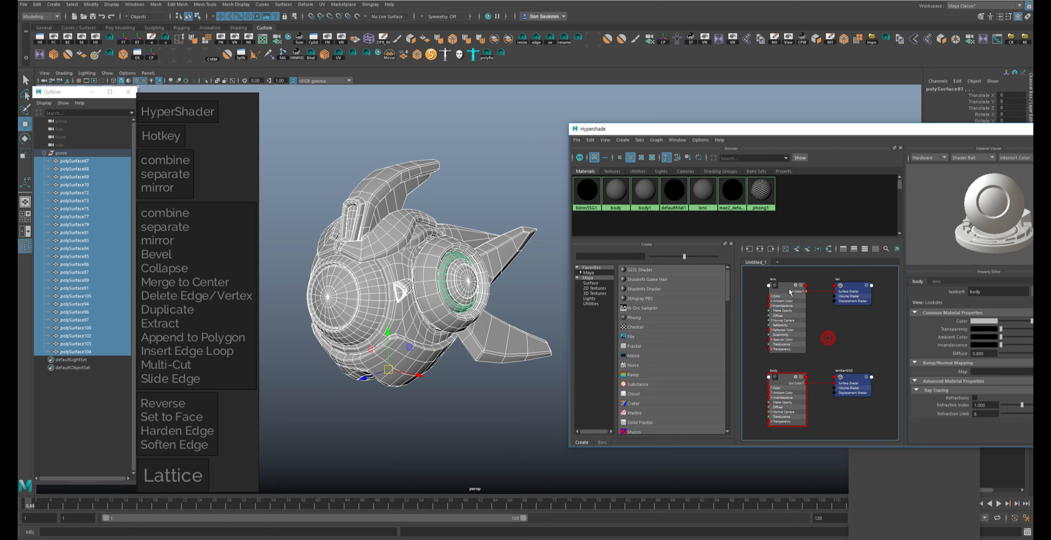
Step: Add a Checker texture node to the Hypershade graph beside the lens material
mouse_move(784, 289)
left_mouse_down()
mouse_move(803, 298)
mouse_move(799, 290)
left_mouse_up()
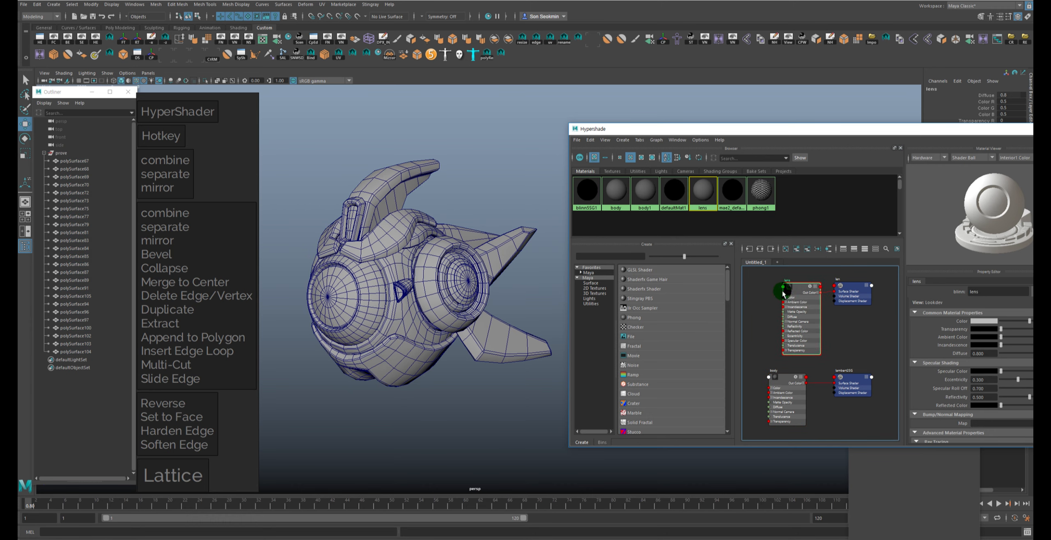
left_click(645, 327)
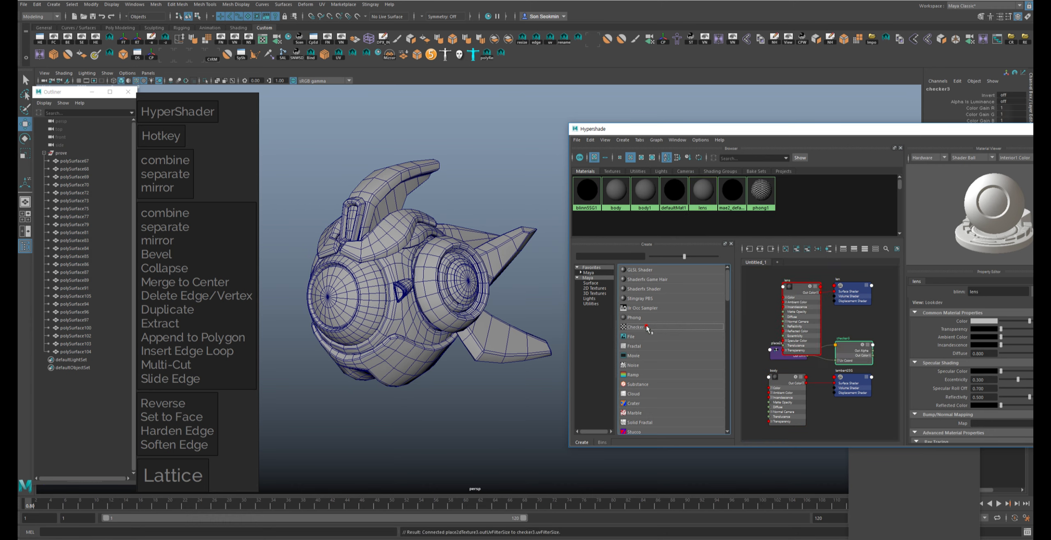
left_click(770, 350)
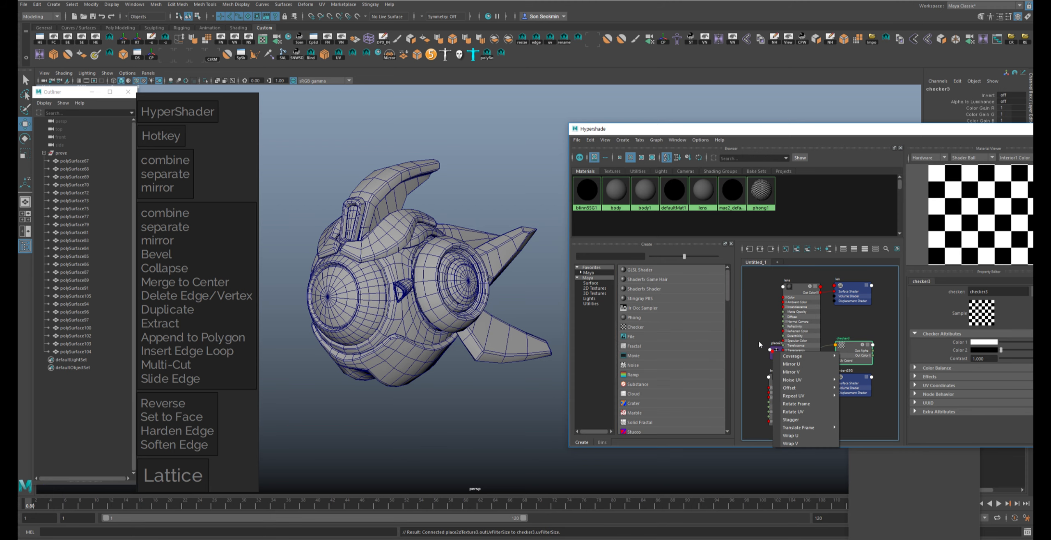
left_click(620, 307)
Step: Widen the Hypershade and lay out the placement, checker, lens material and lens shading group nodes in a row
left_click_drag(518, 299, 360, 299)
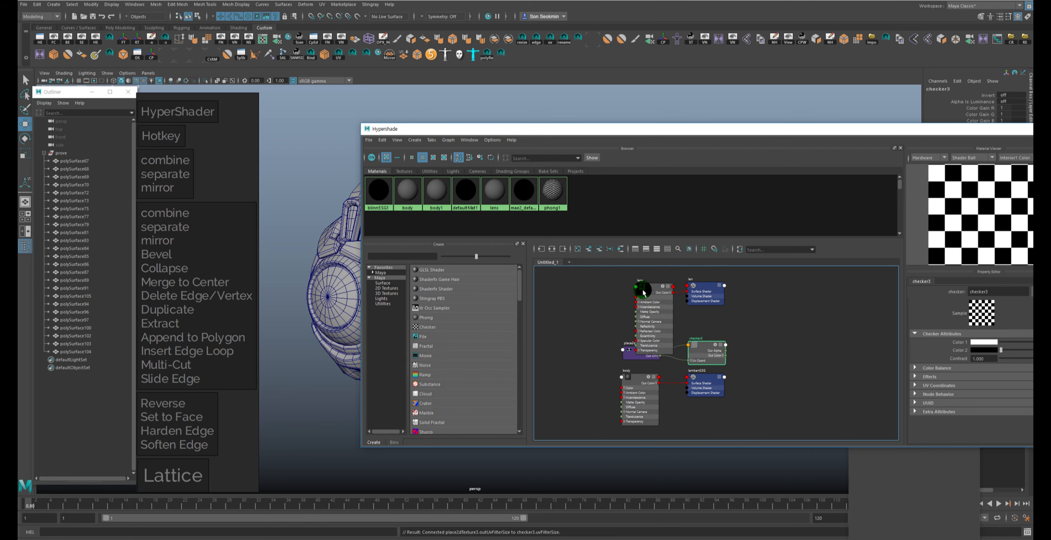
left_click_drag(701, 289, 796, 285)
left_click_drag(663, 289, 761, 311)
left_click_drag(639, 350, 617, 286)
left_click_drag(706, 345, 678, 298)
Step: Connect the checker's Out Color to the lens material's Color, and uncover part of the head behind the Hypershade
middle_click_drag(728, 309, 727, 316, "alt")
scroll(727, 315, "up", 5)
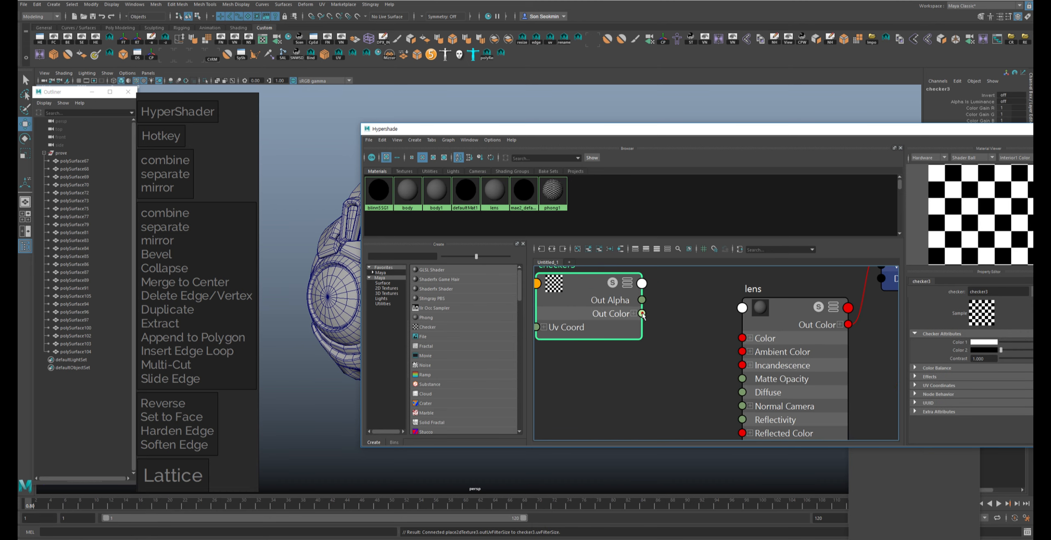
left_click_drag(669, 348, 743, 339)
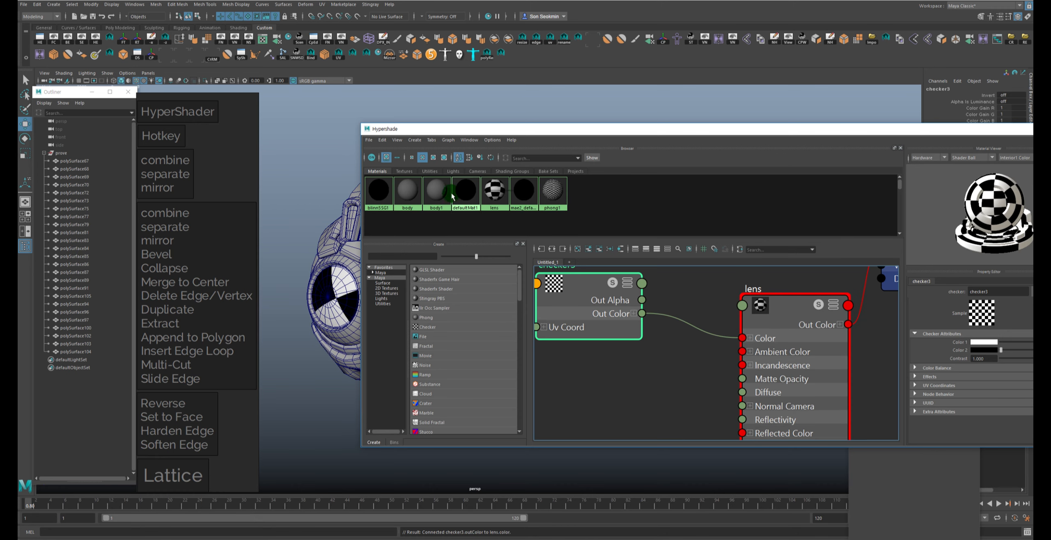
left_click_drag(459, 127, 547, 98)
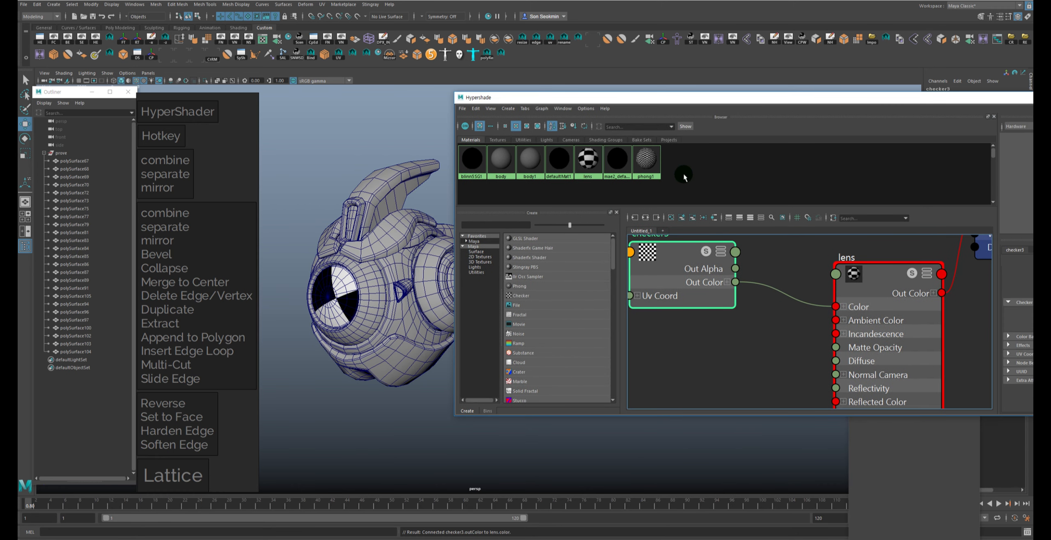
Step: Move the body material and its shading group clear of the checker nodes and enlarge the Hypershade's height
scroll(763, 287, "down", 6)
left_click_drag(767, 311, 886, 329)
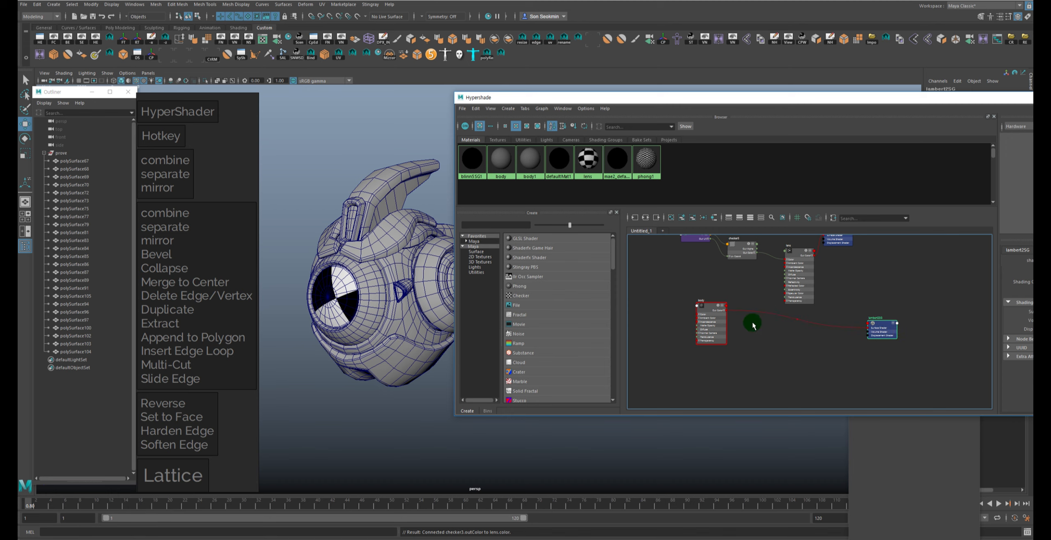
left_click_drag(709, 312, 792, 323)
left_click(792, 323)
scroll(795, 309, "up", 2)
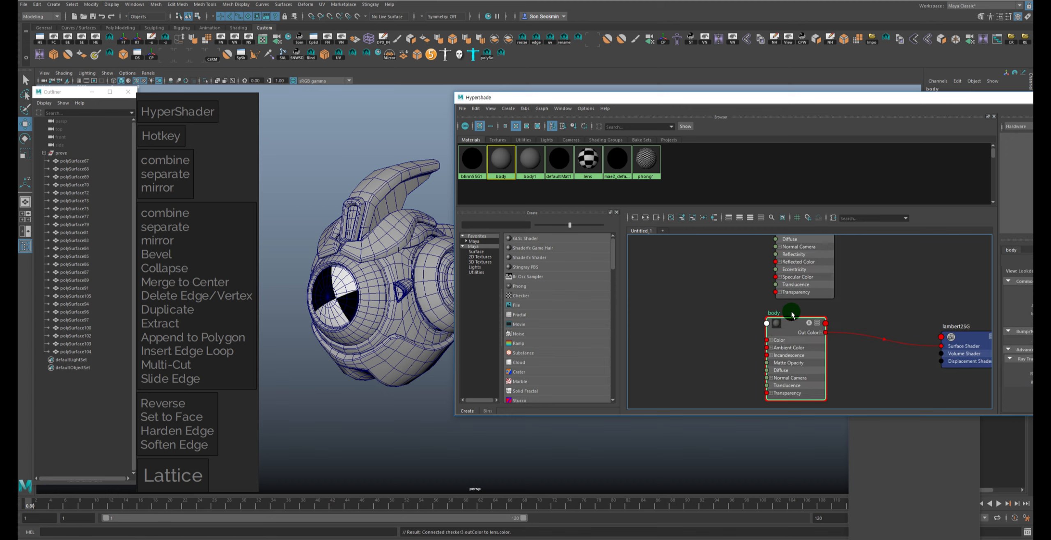
middle_click_drag(801, 313, 784, 351, "alt")
scroll(784, 337, "up", 1)
scroll(791, 259, "down", 3)
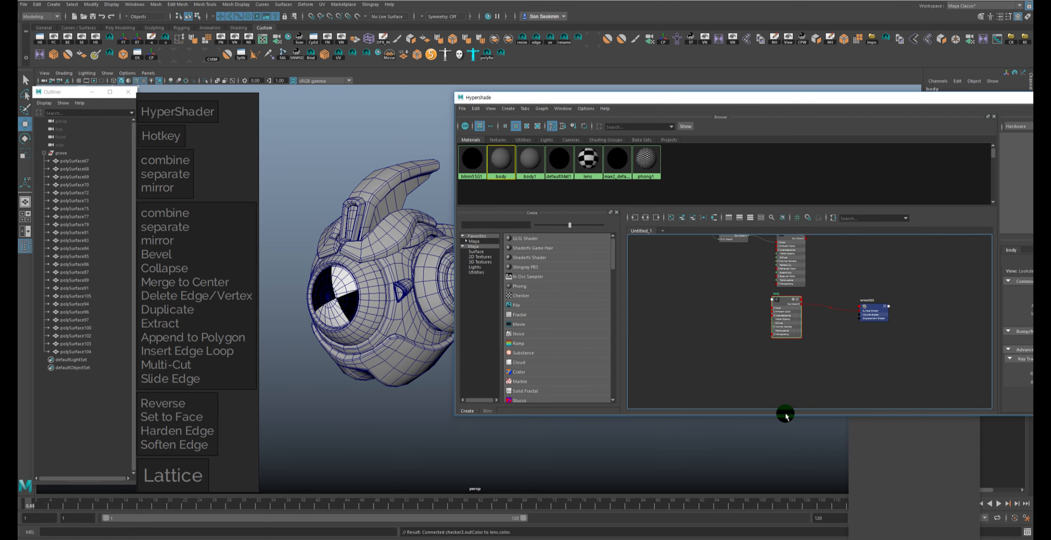
left_click_drag(785, 419, 786, 505)
Step: Place the checker node next to the body material and connect its Out Color to the body's Color
scroll(821, 403, "up", 6)
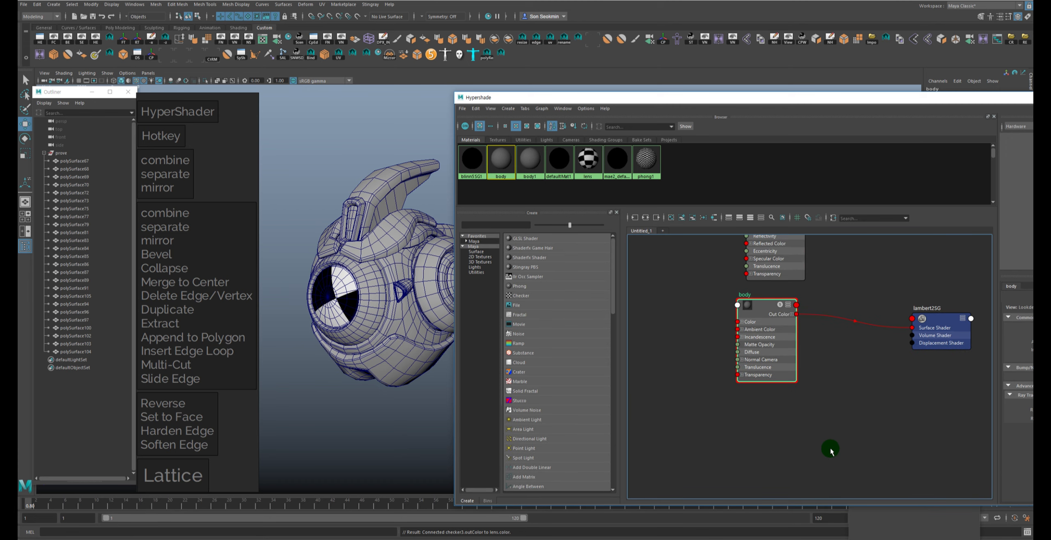
scroll(870, 427, "down", 6)
left_click_drag(759, 286, 803, 416)
scroll(822, 377, "up", 4)
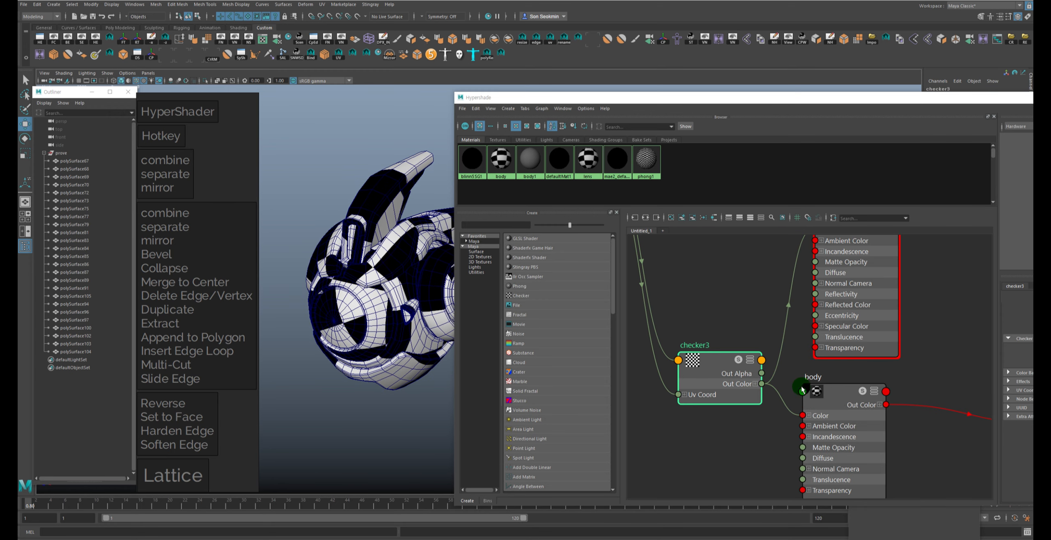
Step: Set Repeat UV to 10 by 10 on the checker's 2D texture placement node
scroll(802, 390, "down", 5)
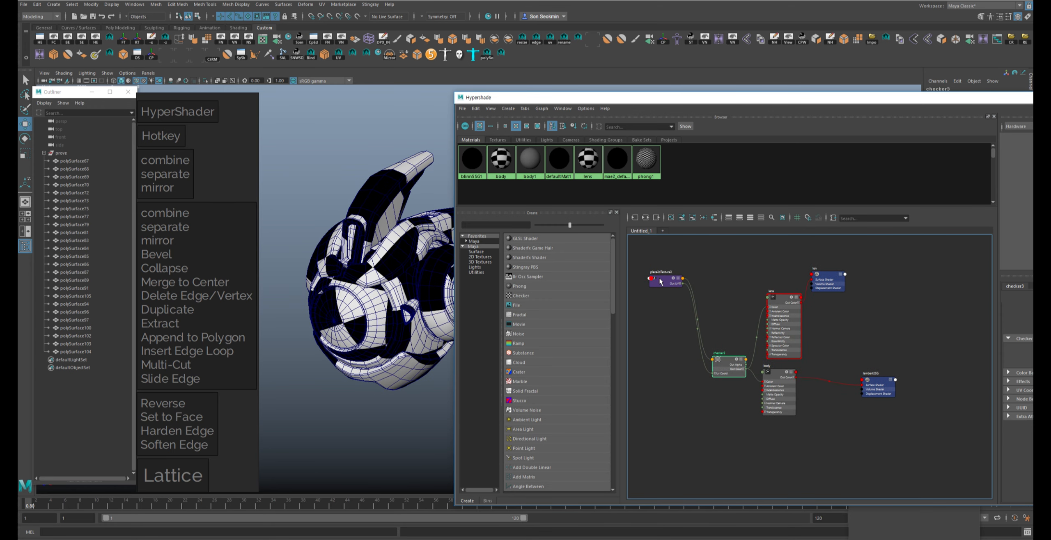
left_click(663, 281)
left_click(812, 103)
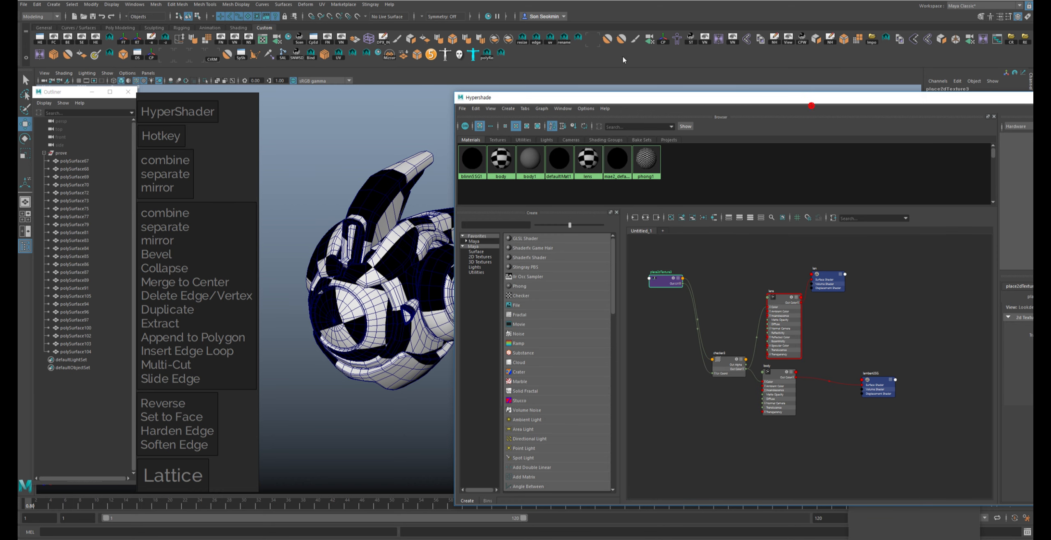
left_click_drag(734, 97, 537, 44)
scroll(544, 238, "up", 5)
middle_click_drag(544, 238, 861, 334, "alt")
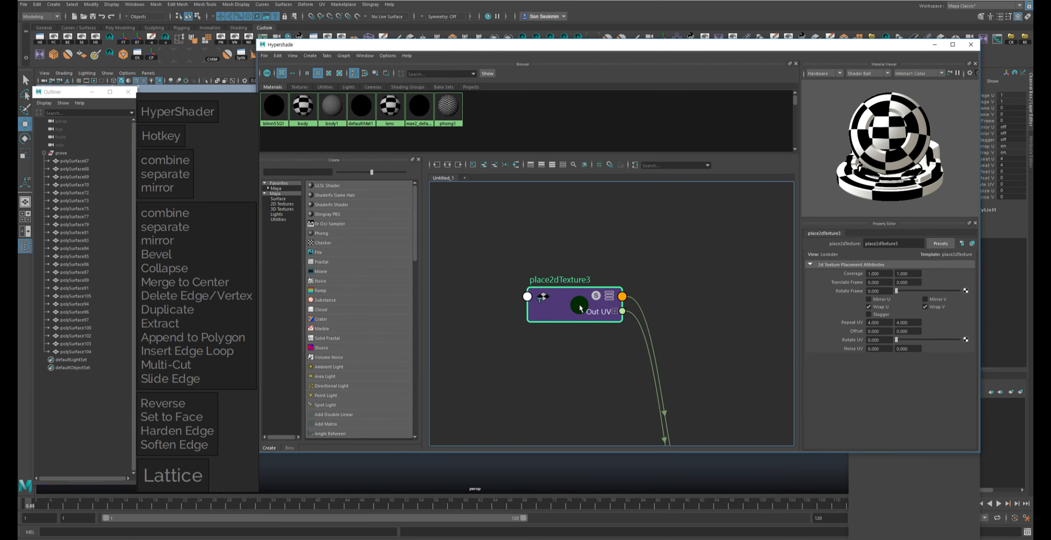
middle_click_drag(569, 306, 511, 357, "alt")
left_click(887, 322)
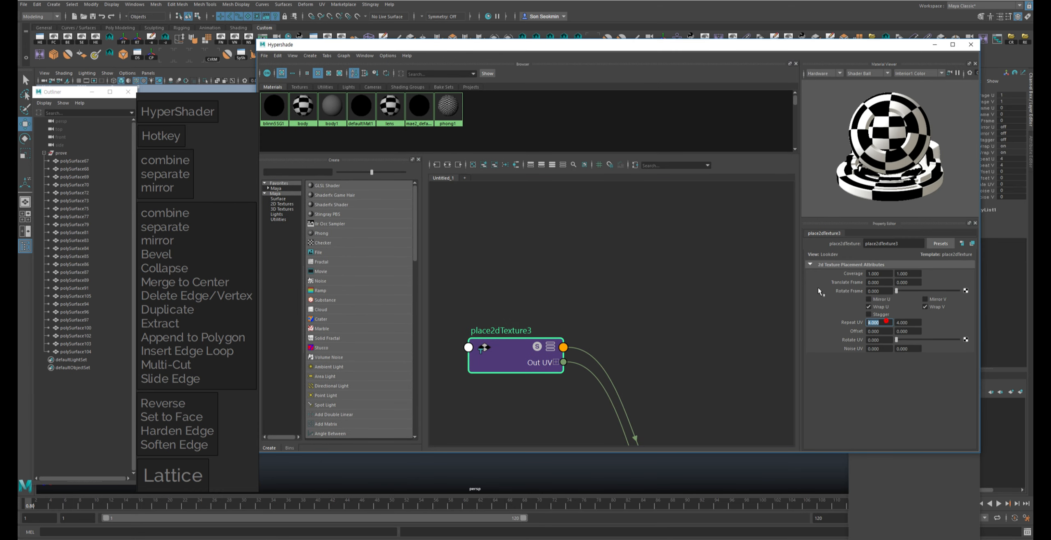
left_click_drag(392, 45, 414, 43)
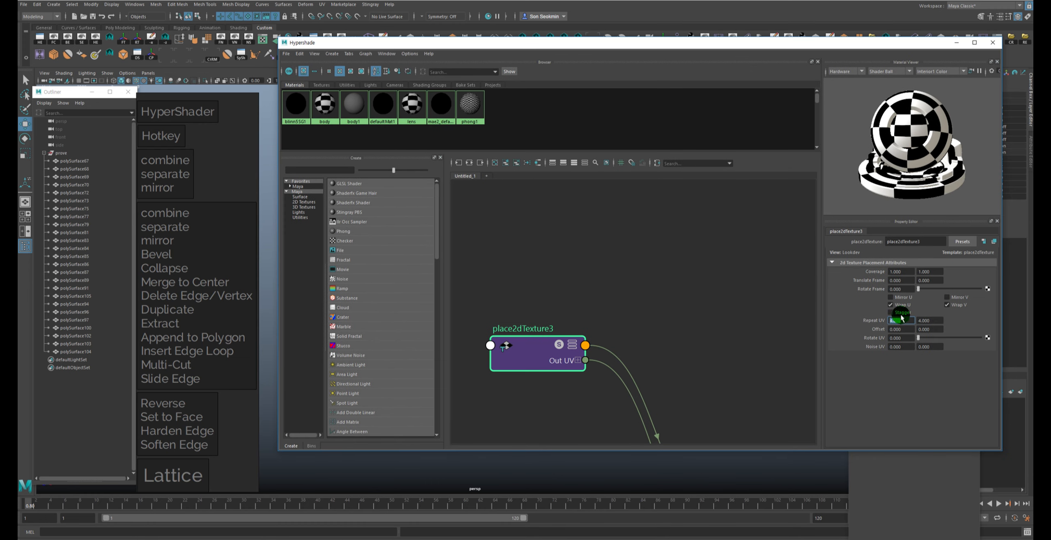
left_click_drag(279, 136, 477, 135)
type("10")
left_click_drag(939, 323, 915, 324)
type("10")
key("Return")
Step: Set Color 1 of the checker texture to red
left_click(751, 263)
mouse_move(764, 326)
middle_mouse_down("alt")
mouse_move(640, 223)
mouse_move(620, 192)
middle_mouse_up("alt")
middle_click_drag(759, 266, 650, 167, "alt")
left_click(722, 291)
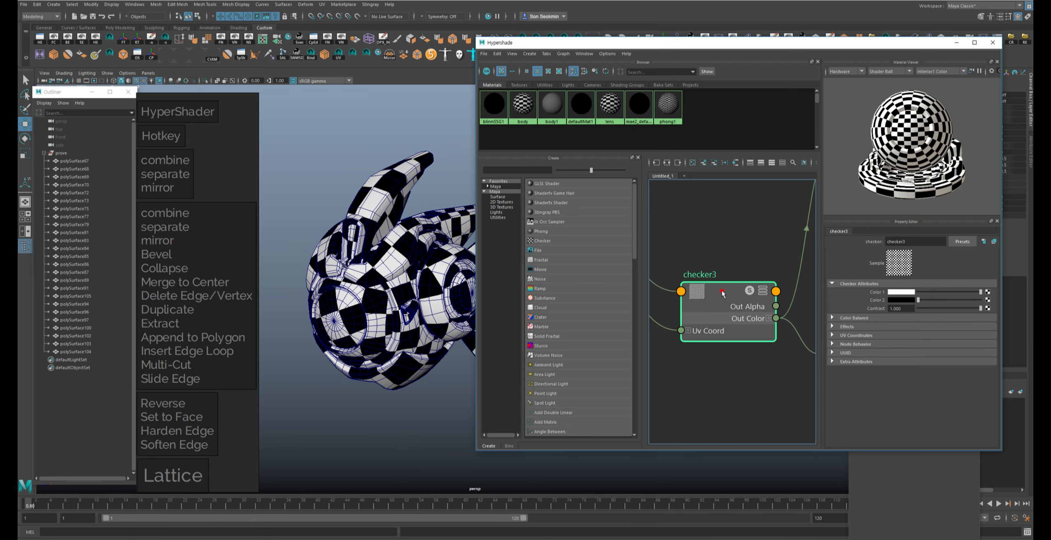
left_click(914, 293)
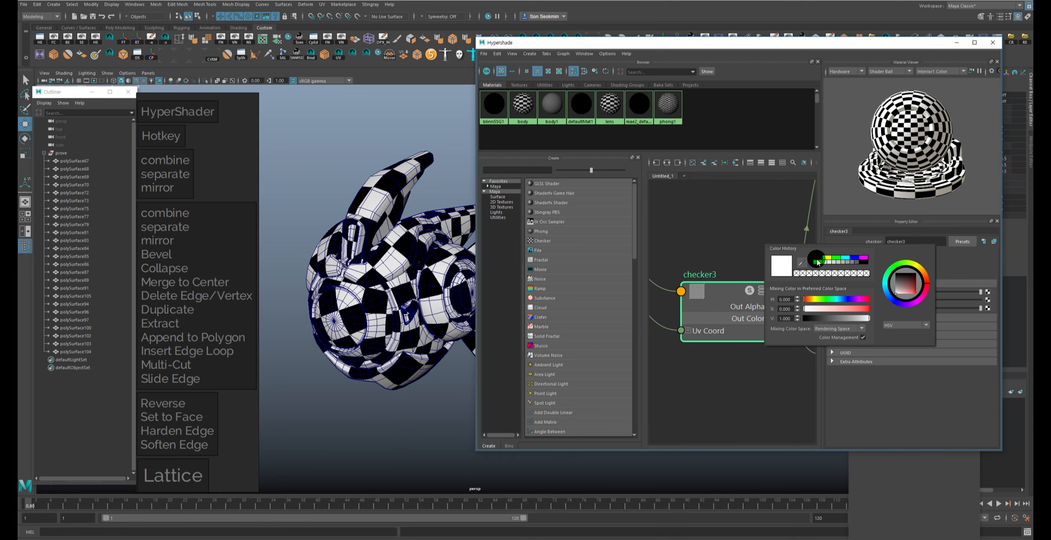
left_click(817, 260)
Step: Minimize the Hypershade and compare the head in textured, shaded and wireframe display to examine the checker pattern
mouse_move(403, 274)
left_mouse_down("alt")
mouse_move(383, 239)
mouse_move(334, 249)
mouse_move(390, 263)
left_mouse_up("alt")
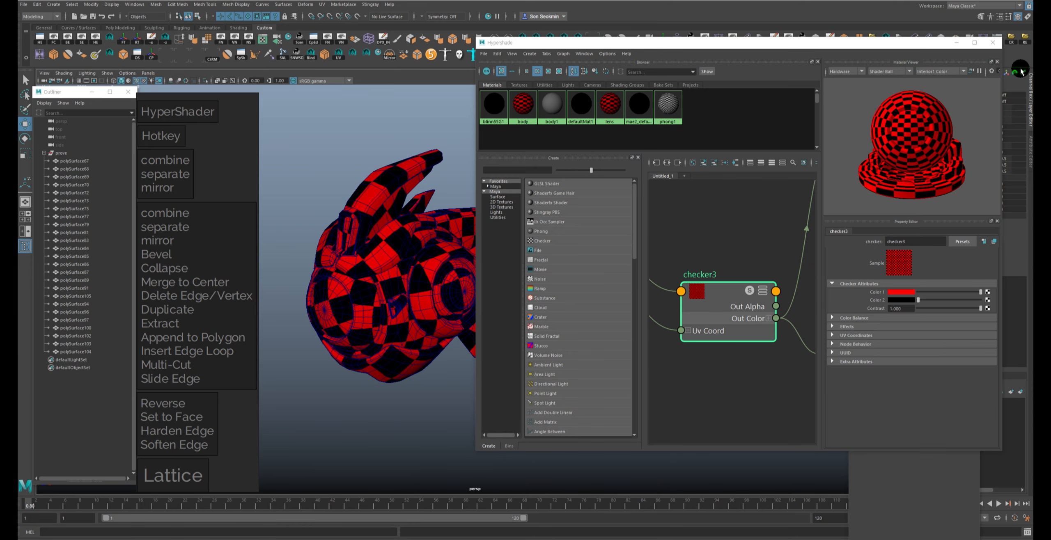
left_click(957, 43)
key("5")
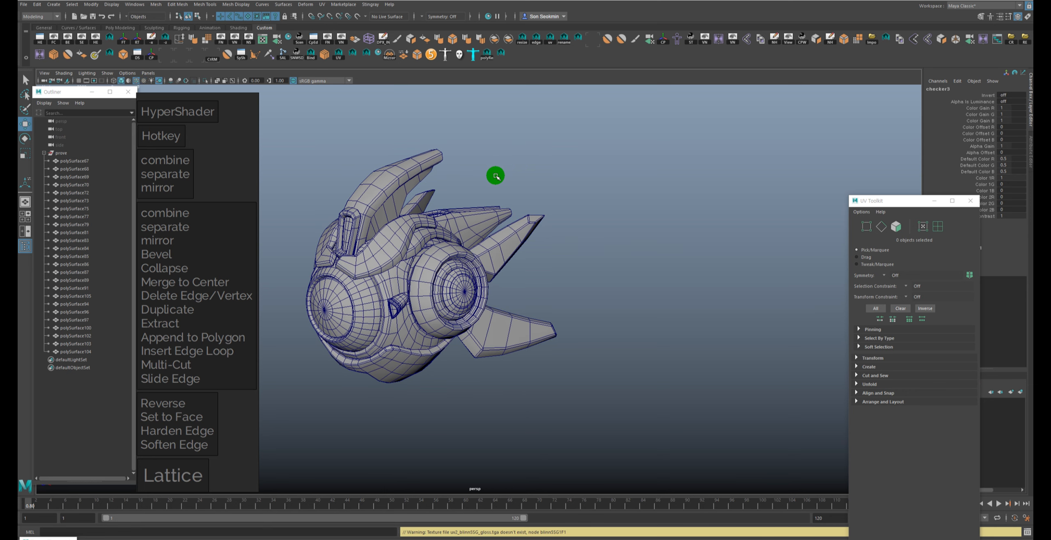
key("6")
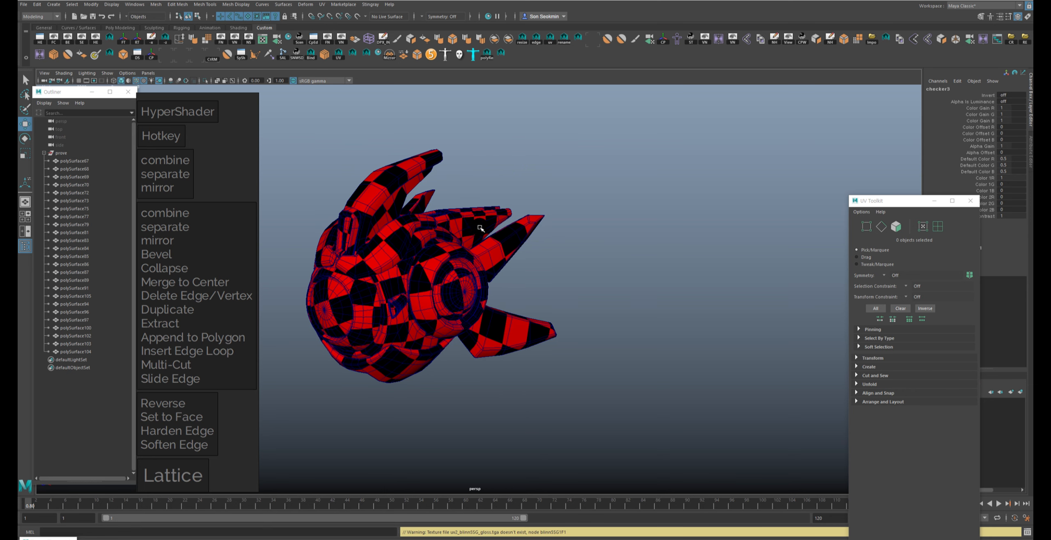
left_click(547, 202)
key("4")
key("5")
key("6")
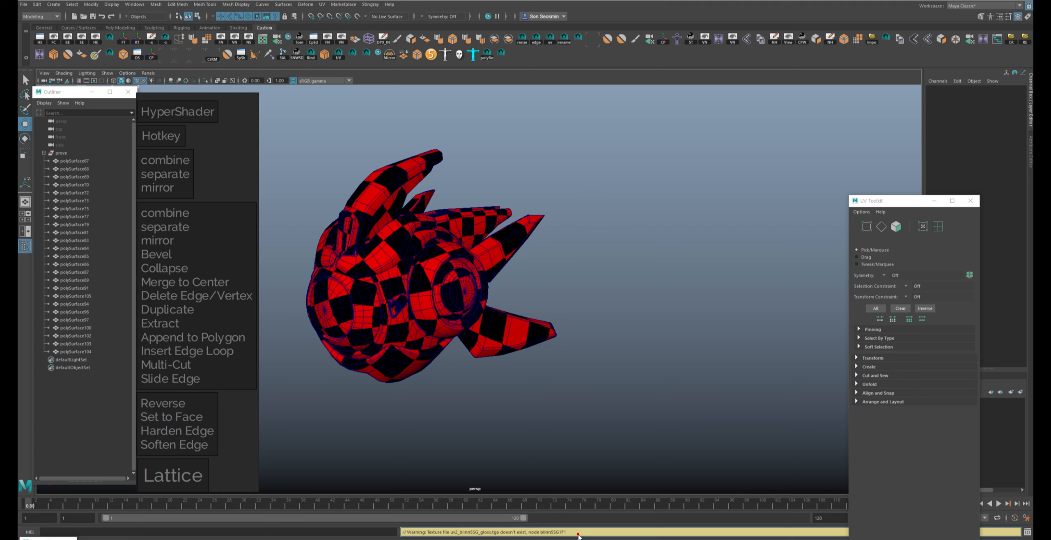
Step: Return the viewport to shaded display without textures and clear the mesh selection
left_click_drag(599, 347, 639, 315, "alt")
key("5")
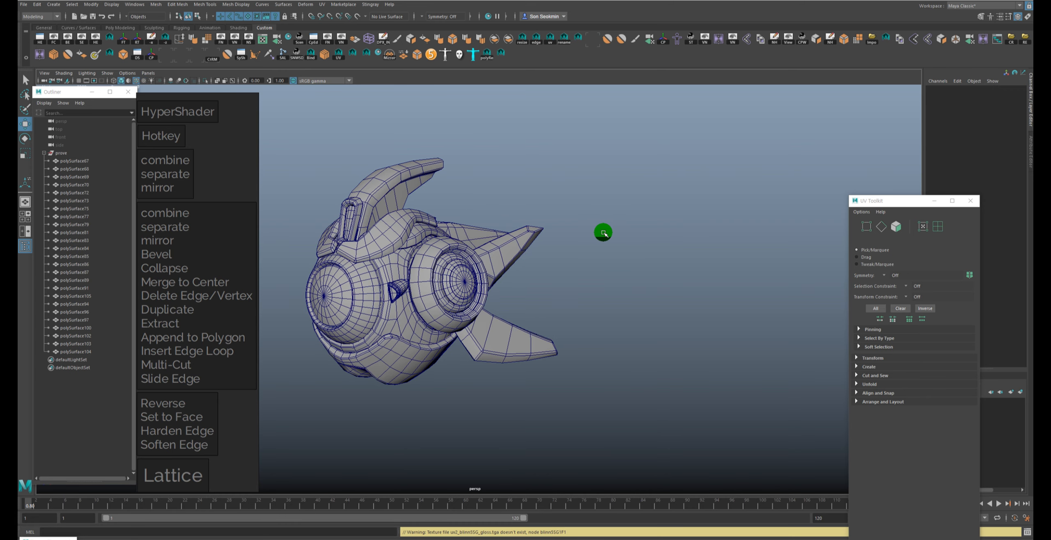
mouse_move(603, 230)
left_mouse_down("alt")
mouse_move(719, 258)
mouse_move(709, 253)
left_mouse_up("alt")
left_click_drag(681, 141, 392, 361)
left_click(590, 150)
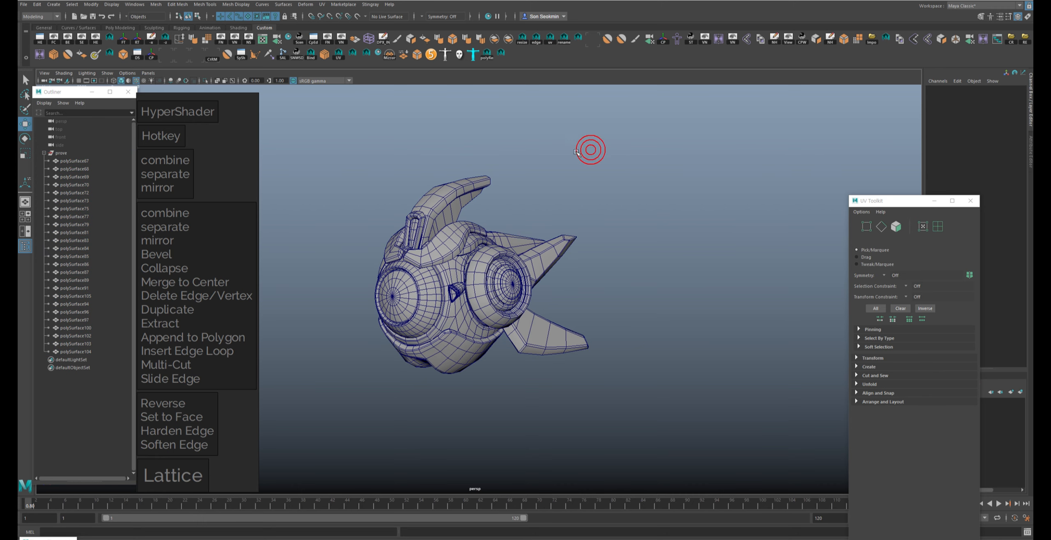
left_click(93, 16)
scroll(241, 164, "down", 1)
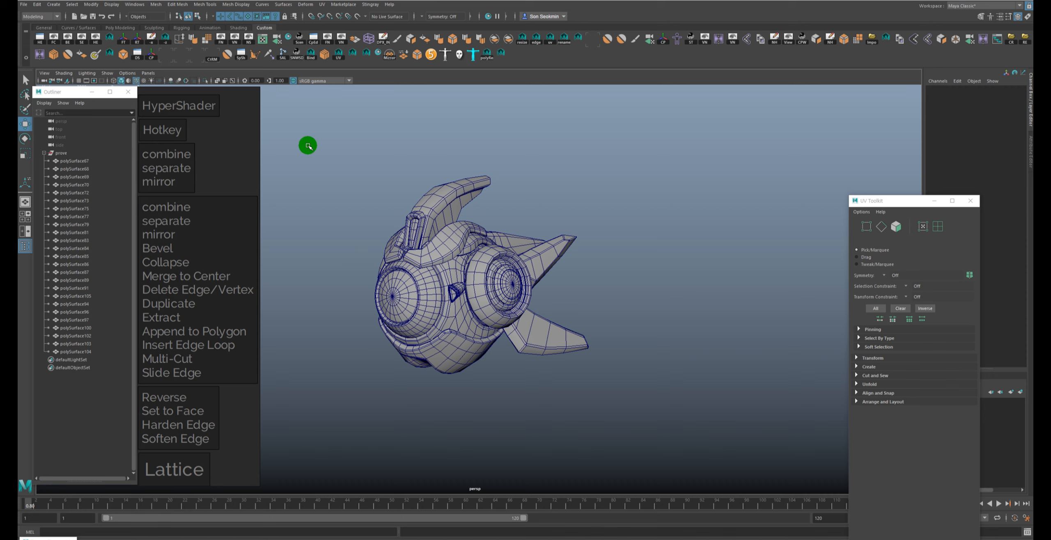
left_click(40, 41)
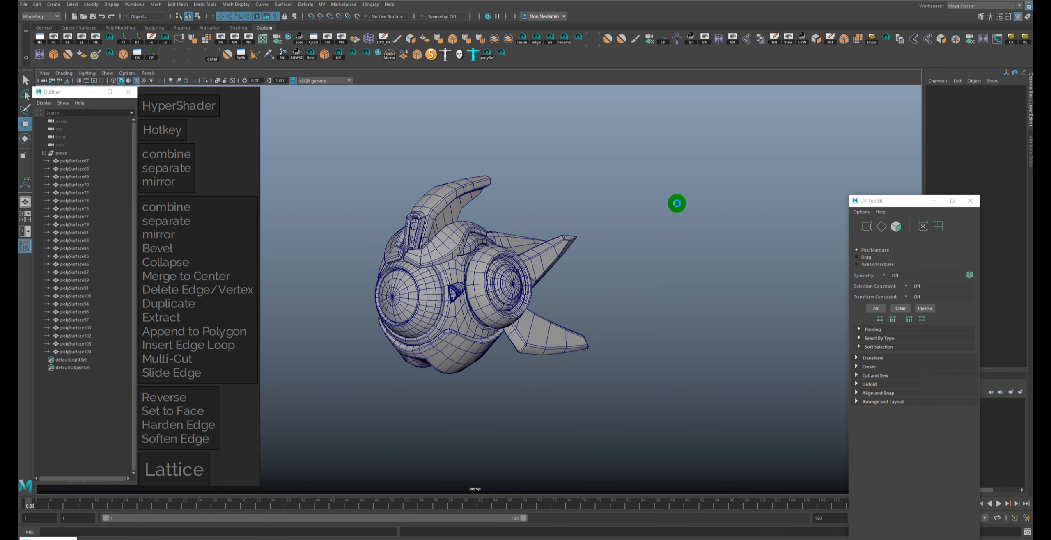
left_click_drag(542, 43, 544, 131)
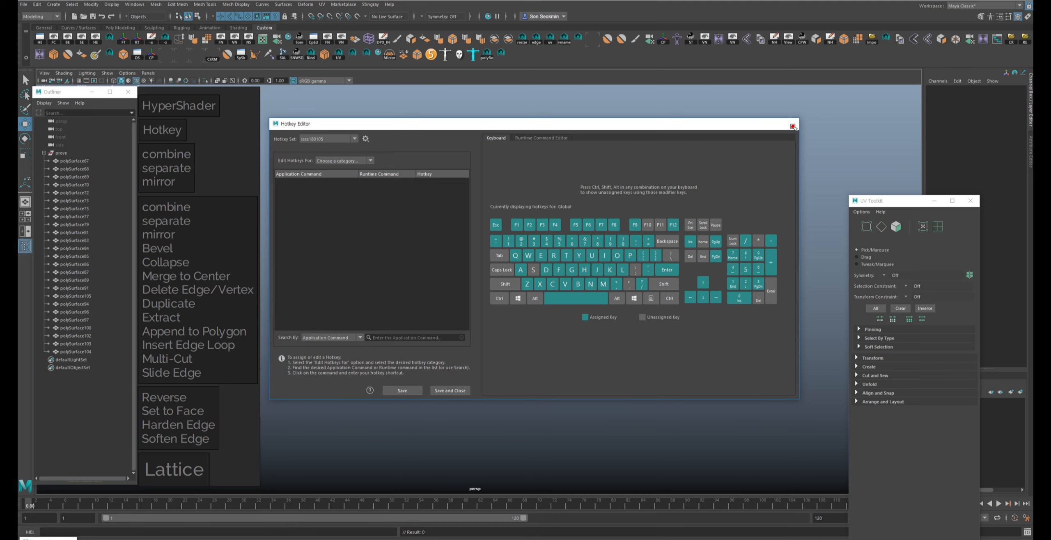
left_click(790, 124)
Step: Open the Hotkey Editor beside the head and choose Menu Items as the category of hotkeys to edit
left_click(135, 5)
left_click(153, 81)
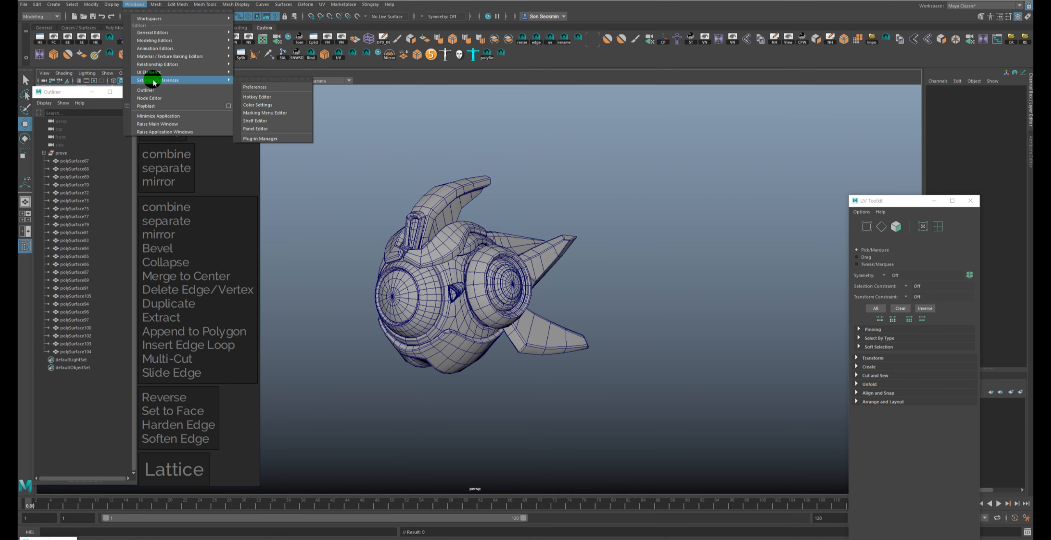
left_click(268, 96)
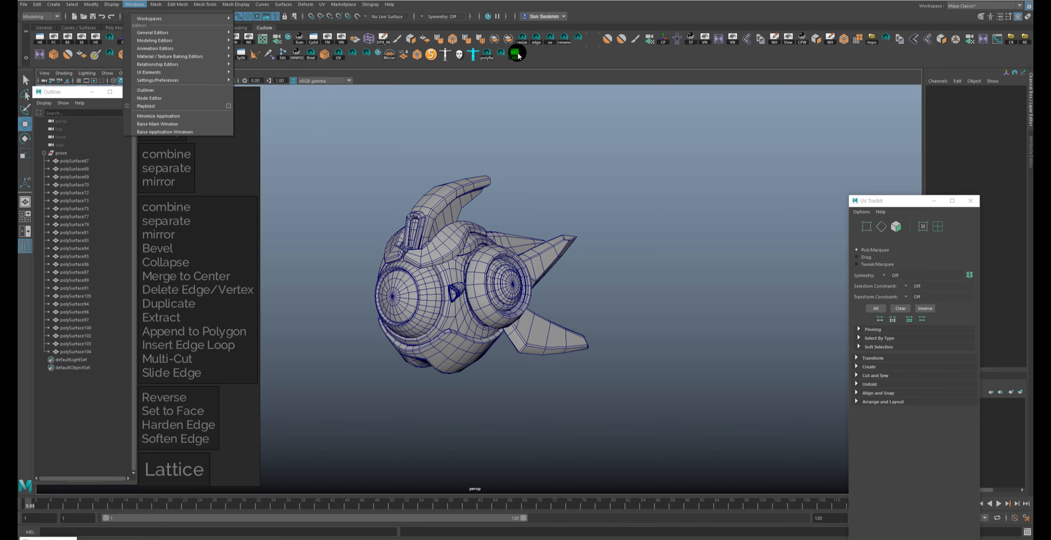
right_click(517, 54)
left_click(533, 80)
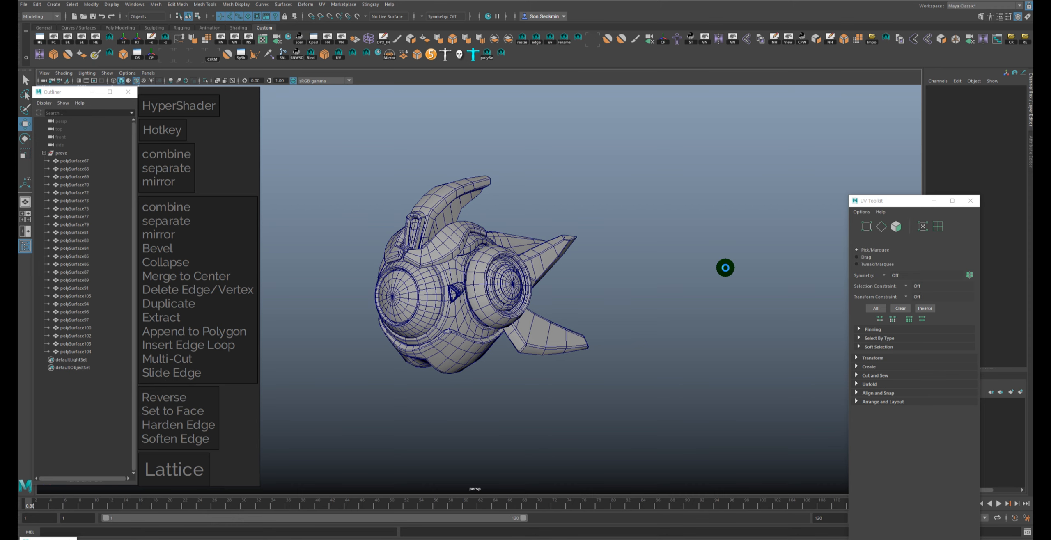
left_click_drag(323, 122, 564, 119)
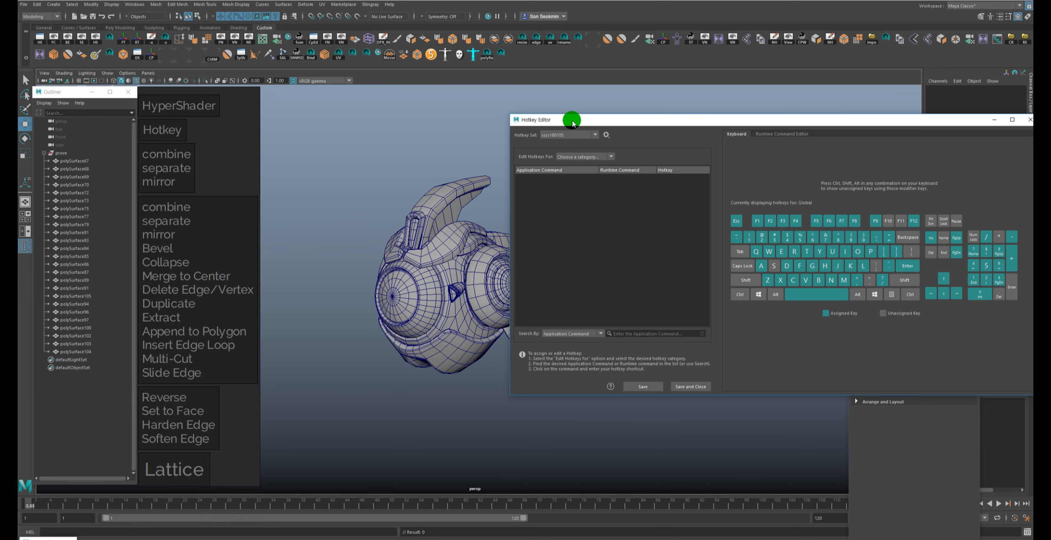
left_click_drag(573, 123, 592, 103)
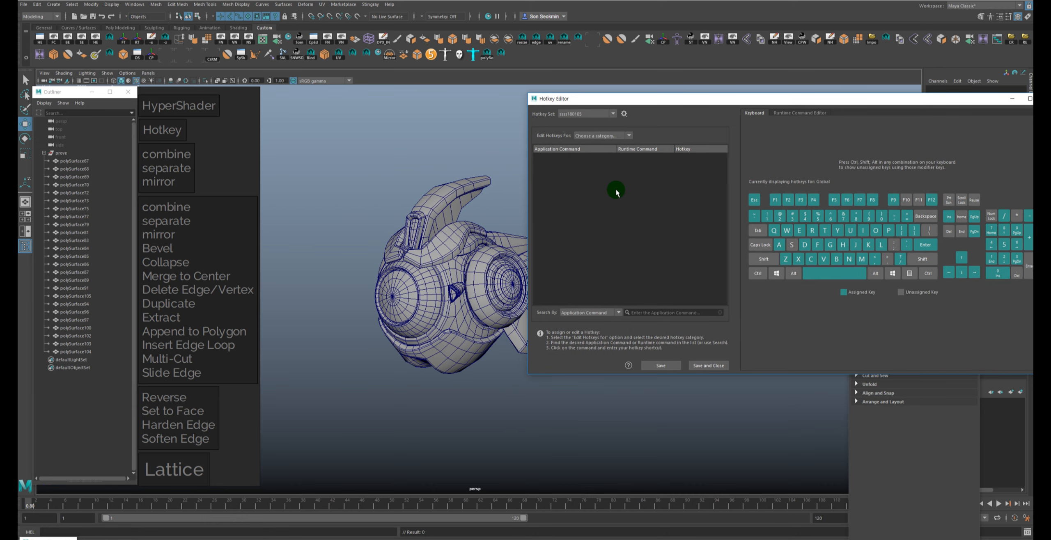
left_click(595, 136)
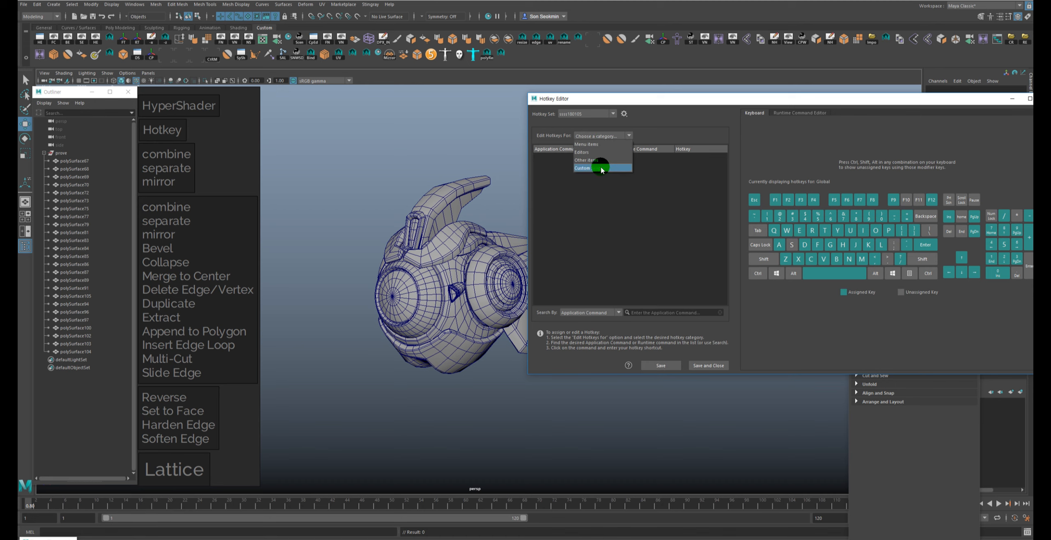
left_click(593, 144)
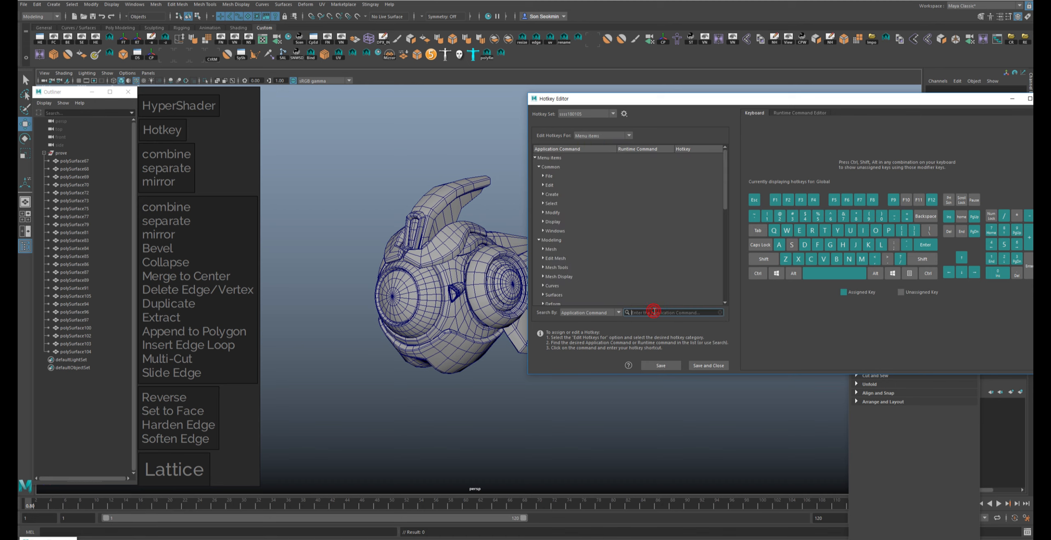
Step: Look through the Custom Scripts, Other Items and Menu Items categories of hotkeys, ending on Menu Items
left_click(606, 136)
left_click(595, 168)
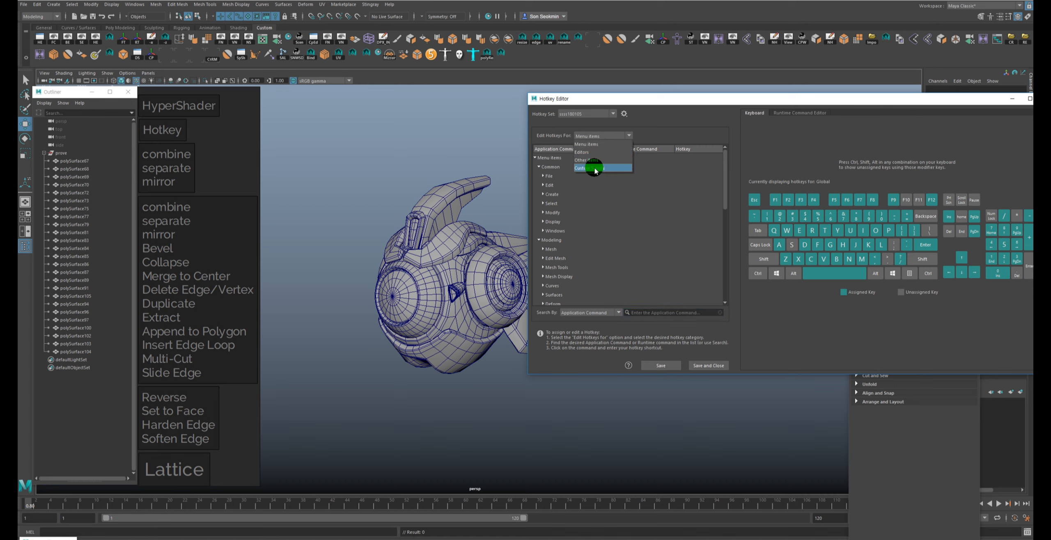
left_click(603, 136)
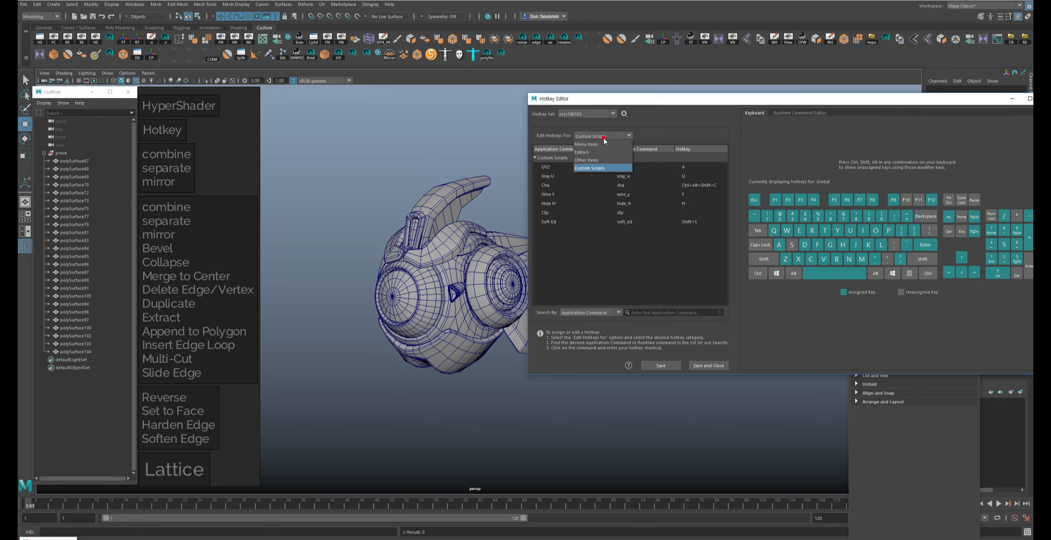
left_click(598, 160)
left_click(598, 135)
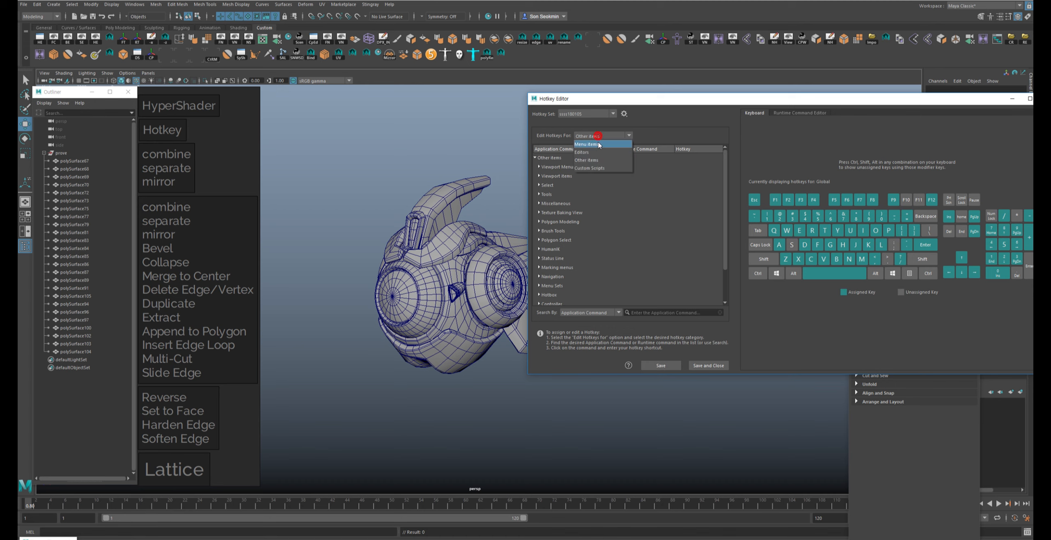
left_click(598, 145)
Step: Search the commands by hotkey for the combination Alt+W
left_click(590, 313)
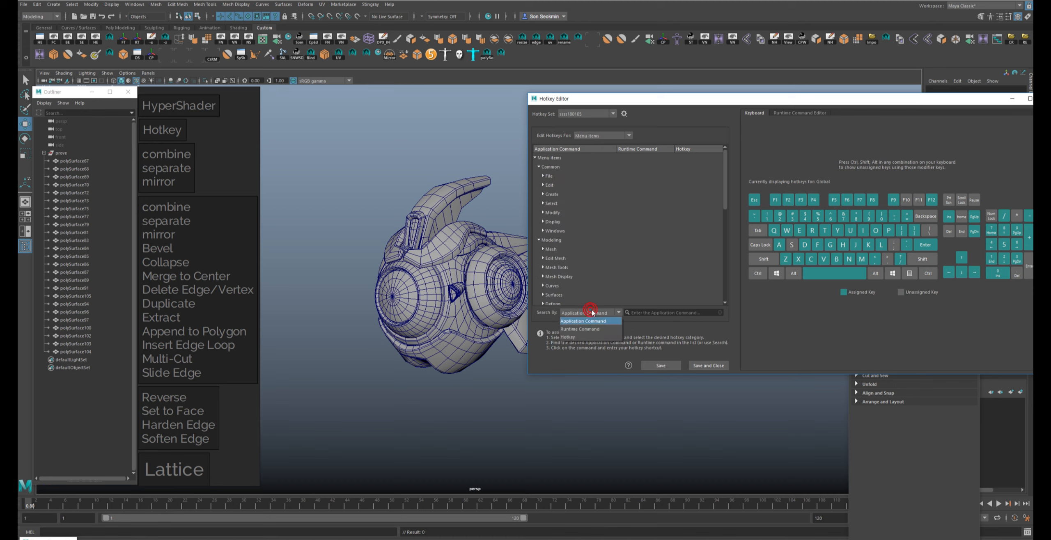
left_click(595, 335)
key("alt+w")
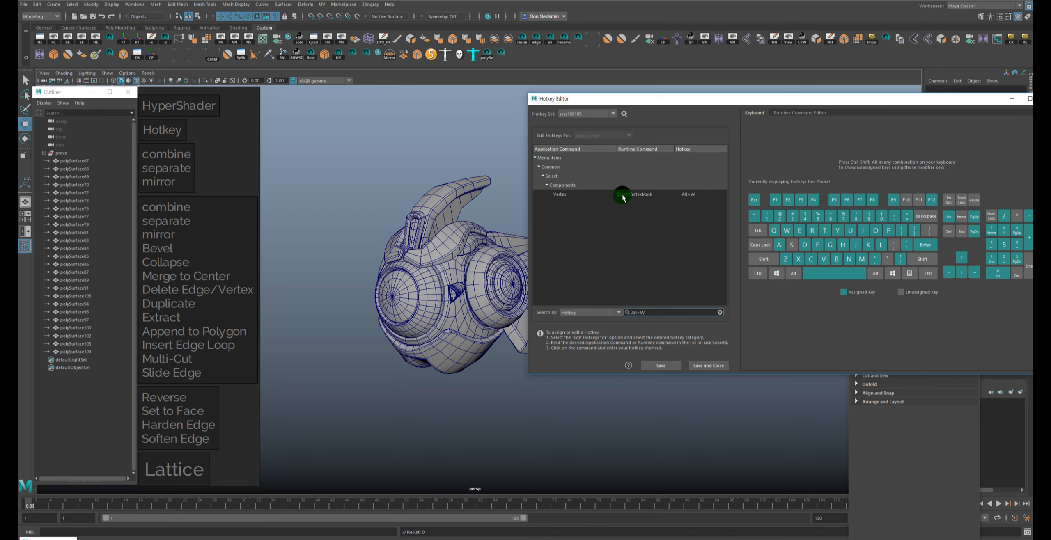
Step: Search by application command for "select" and look through the listed commands and their hotkeys
left_click(593, 313)
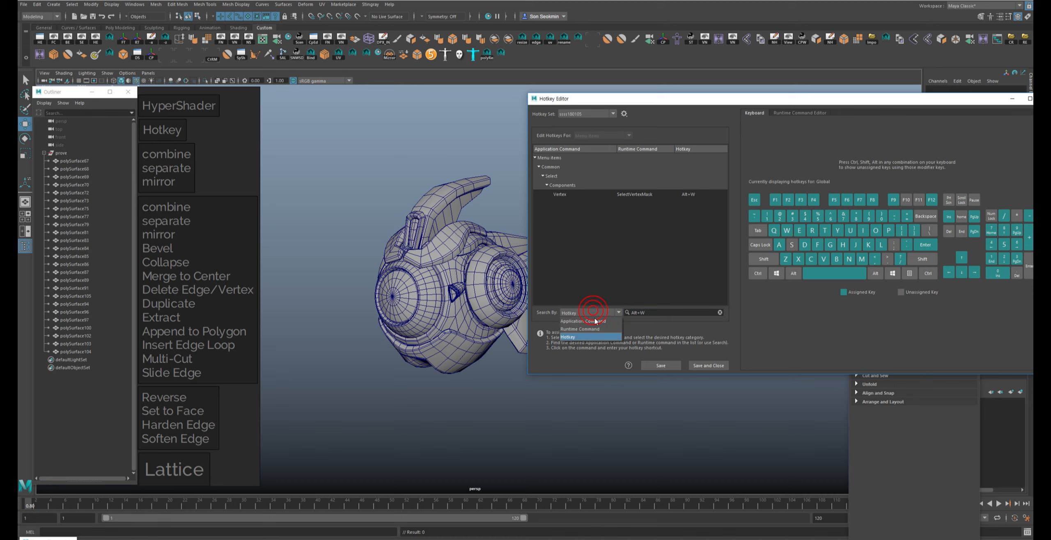
left_click(595, 321)
type("s")
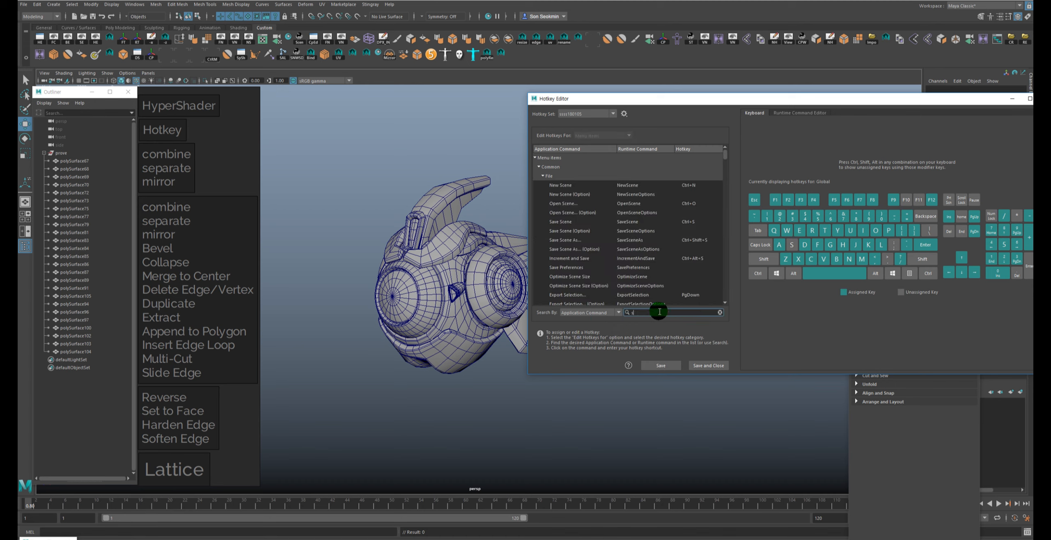
type("e")
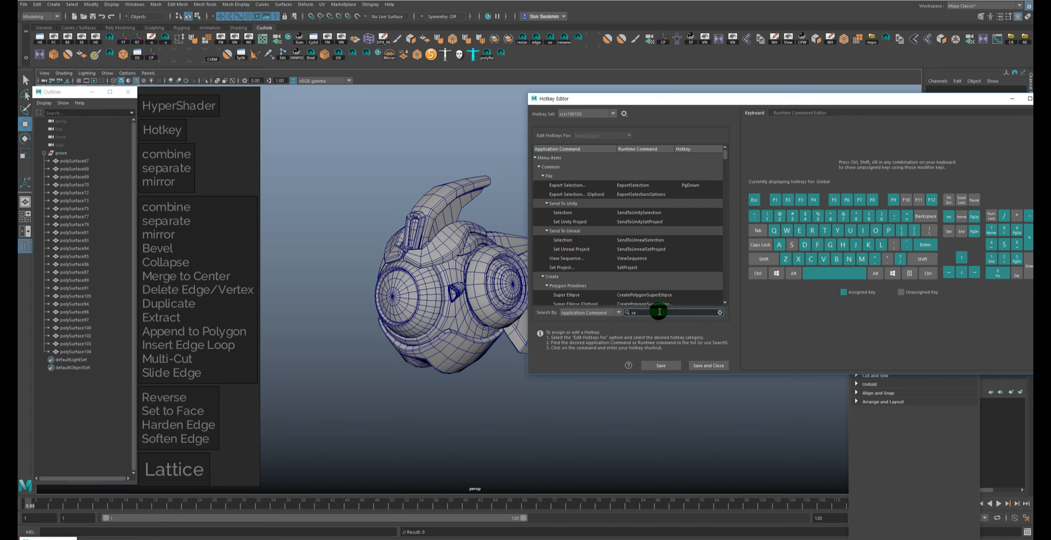
type("lect")
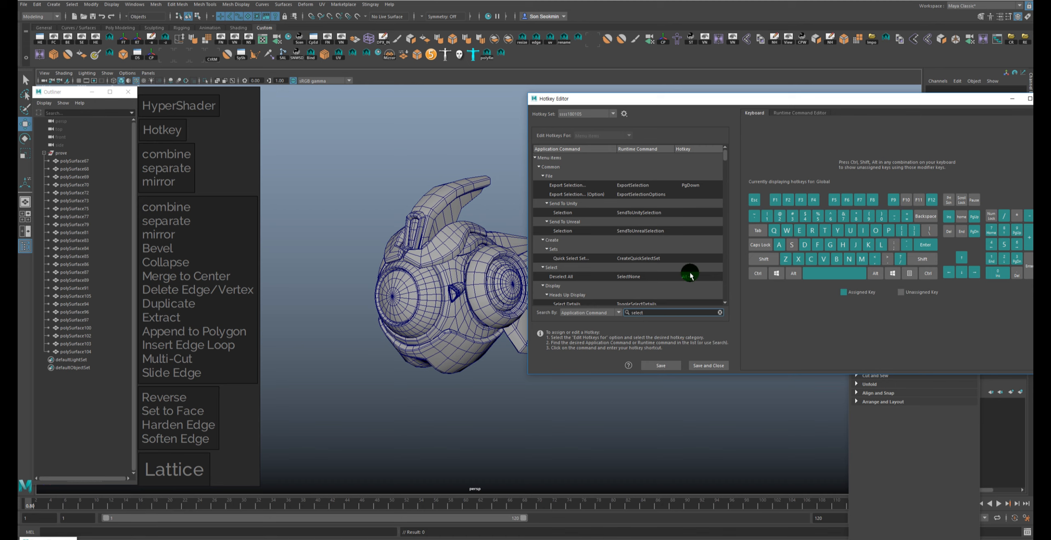
scroll(690, 271, "down", 3)
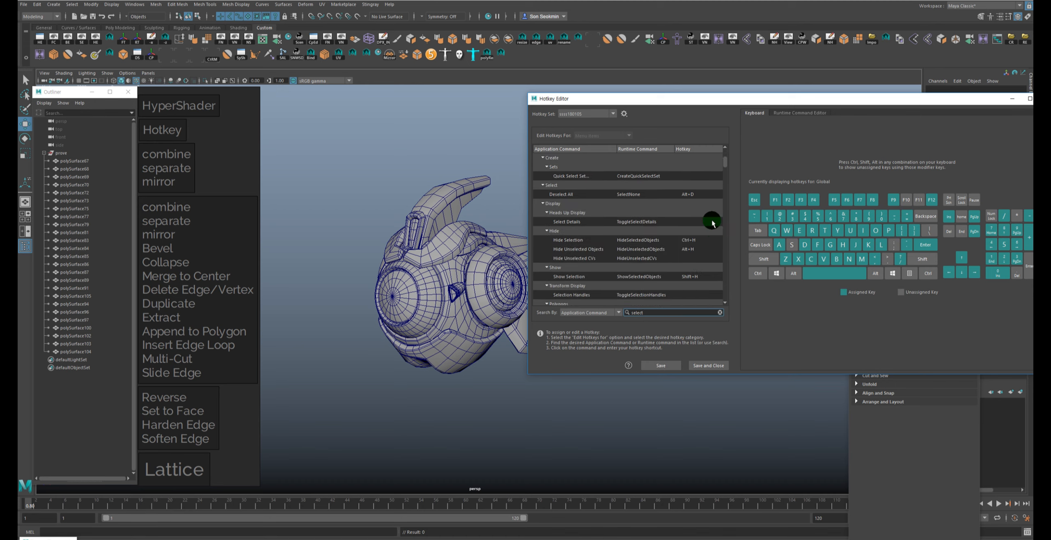
scroll(696, 243, "down", 3)
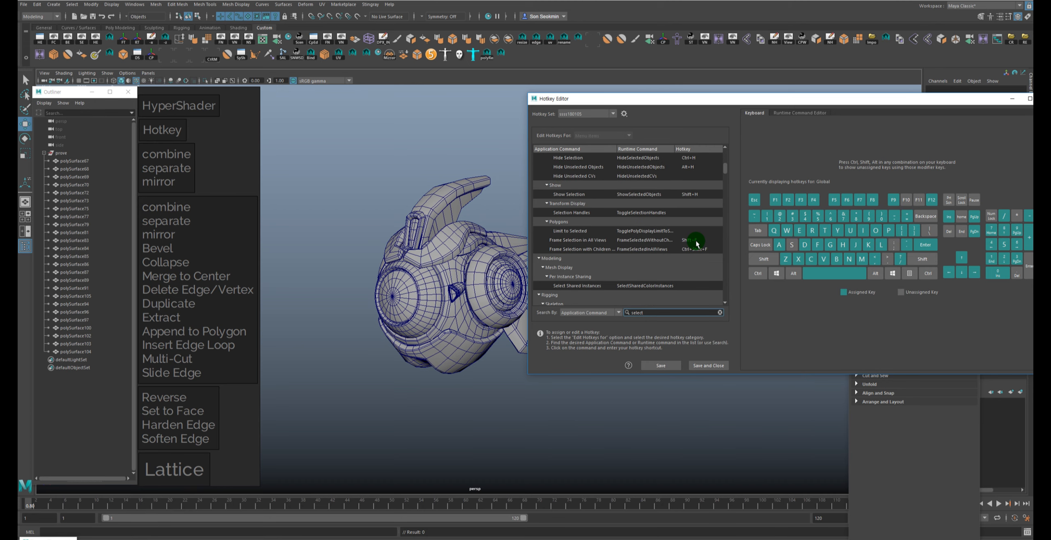
scroll(702, 241, "down", 6)
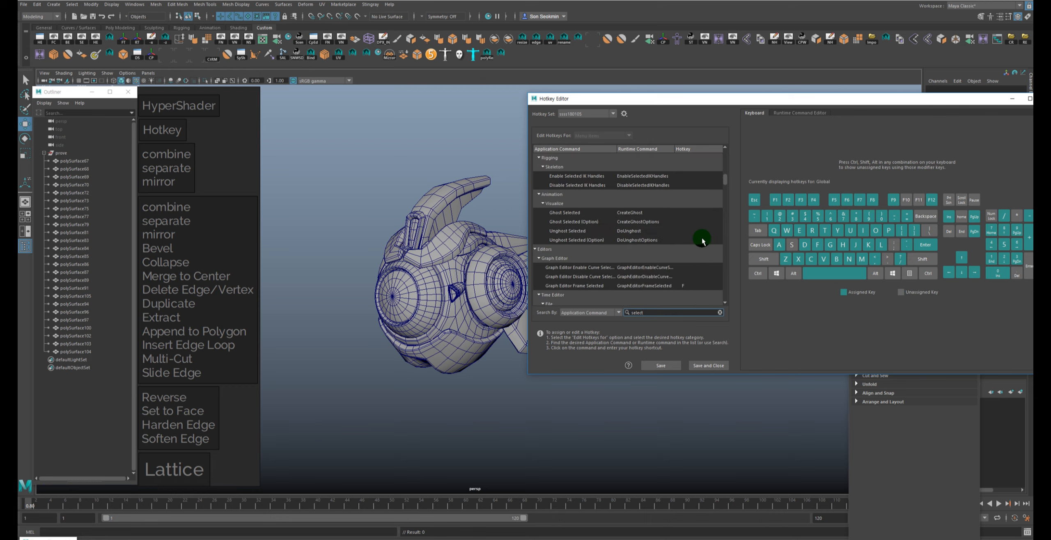
left_click(727, 192)
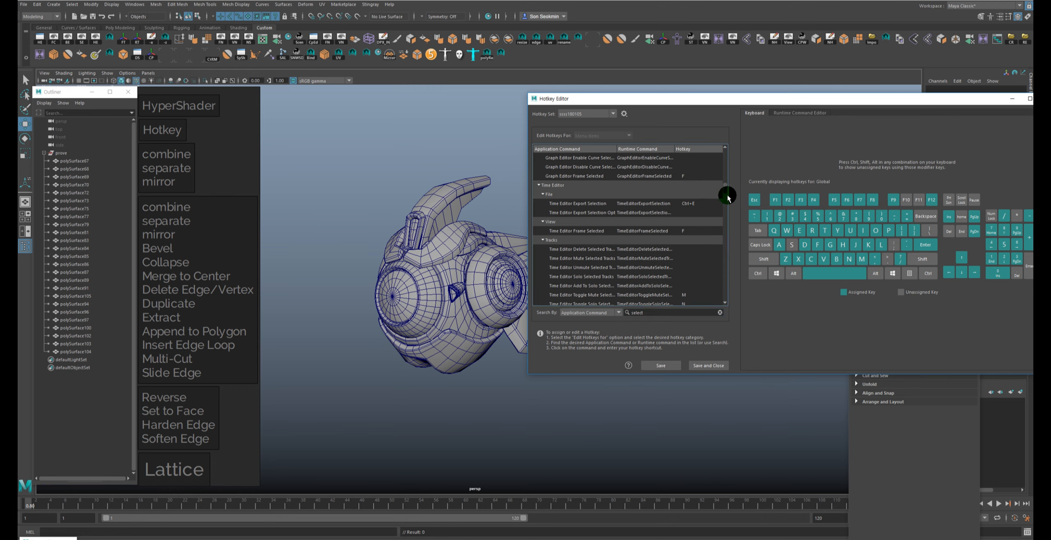
left_click_drag(726, 198, 727, 210)
Step: Replace the application command search term with "mask"
left_click(676, 314)
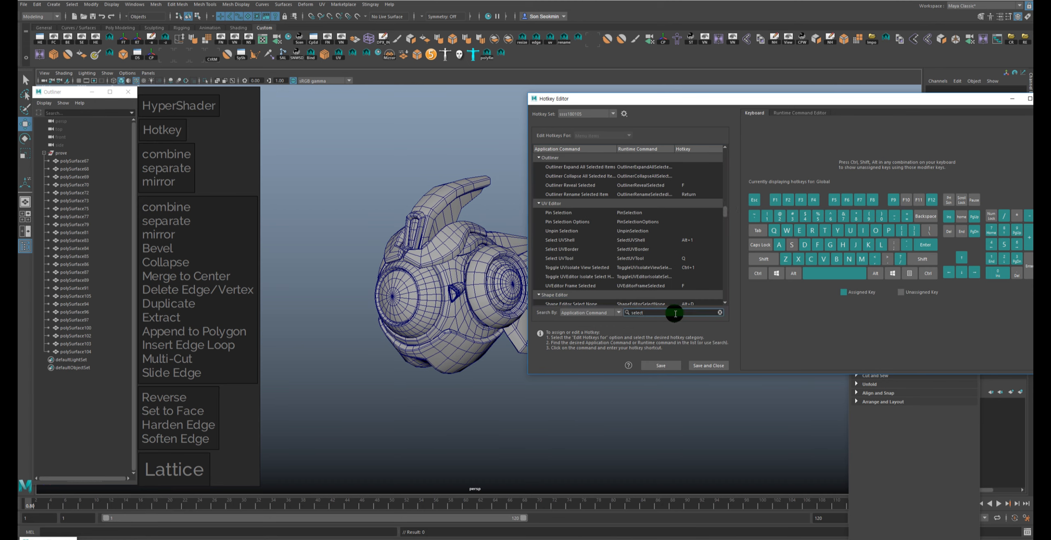
key("BackSpace")
key("BackSpace")
key("BackSpace")
key("BackSpace")
key("BackSpace")
key("BackSpace")
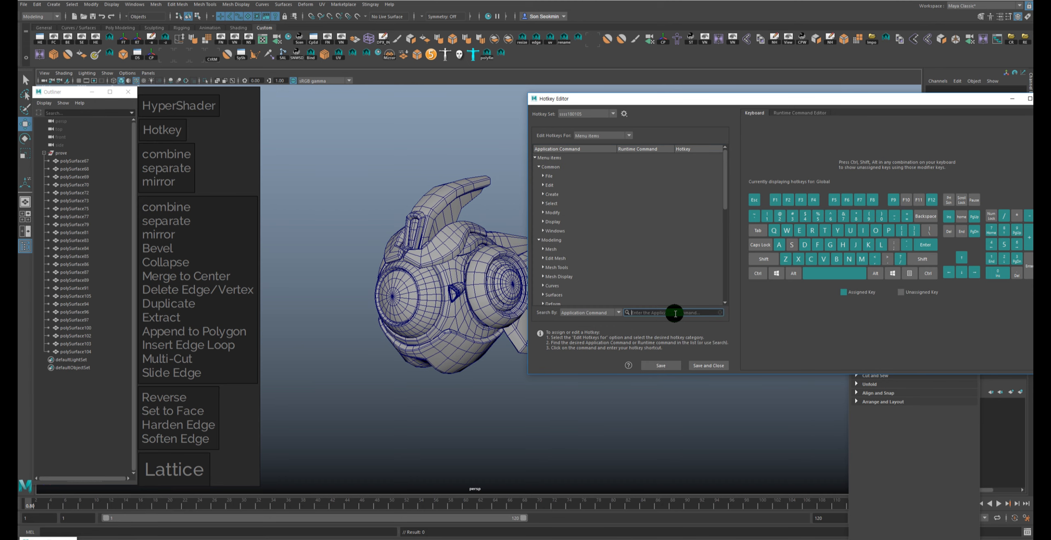
type("mask")
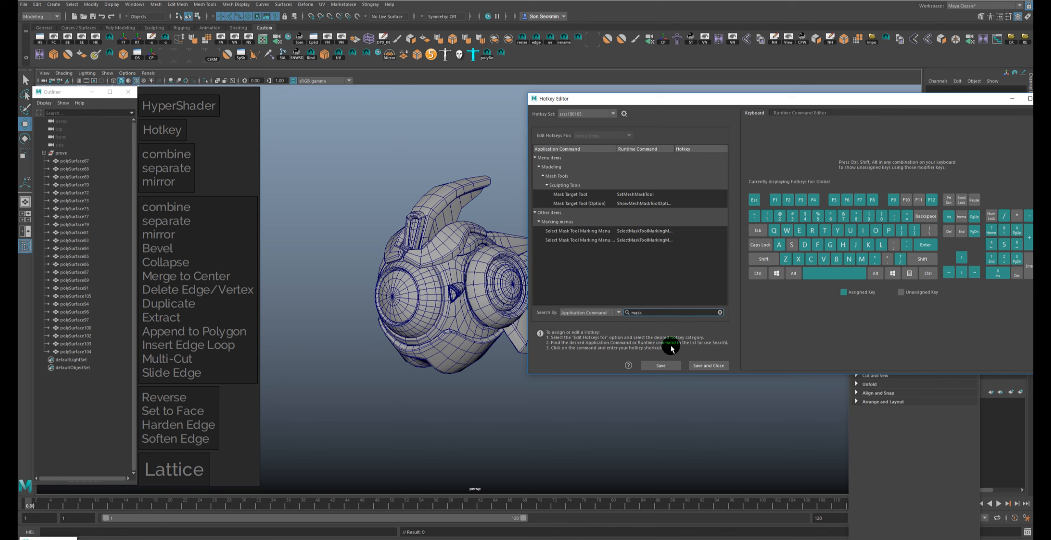
Step: Search by runtime command for "w" and look through the listed commands
left_click(593, 313)
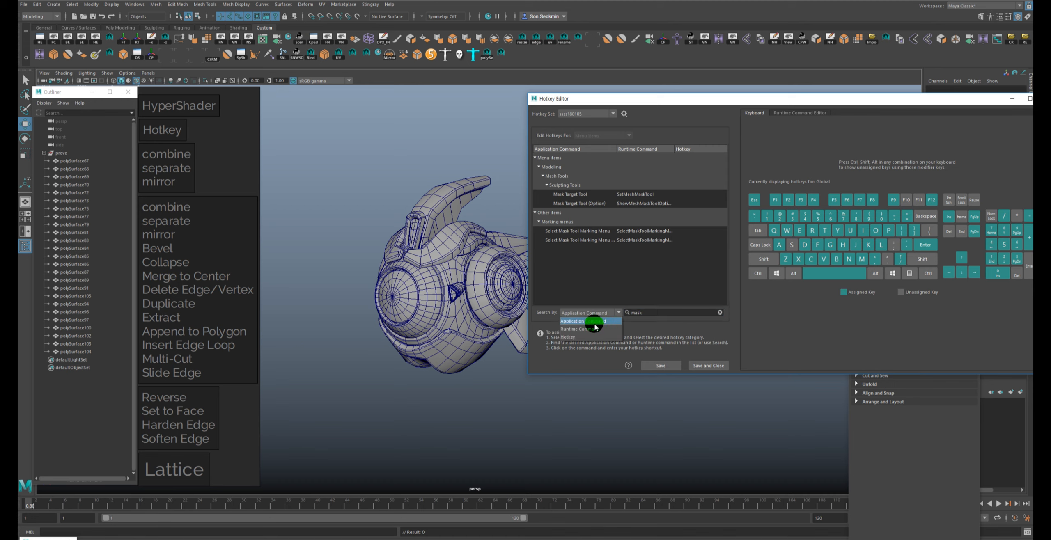
left_click(595, 329)
left_click(672, 313)
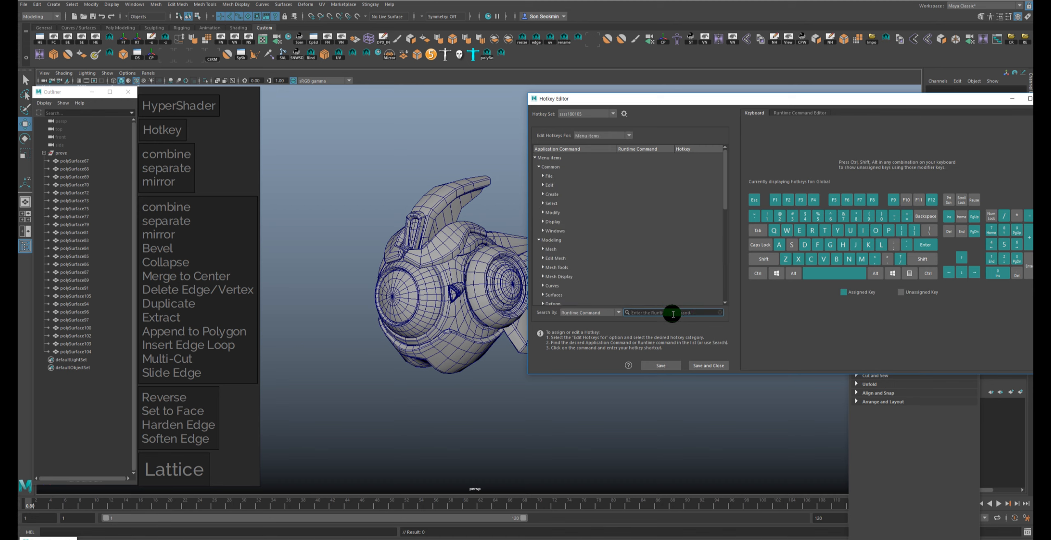
type("w")
scroll(691, 228, "down", 1)
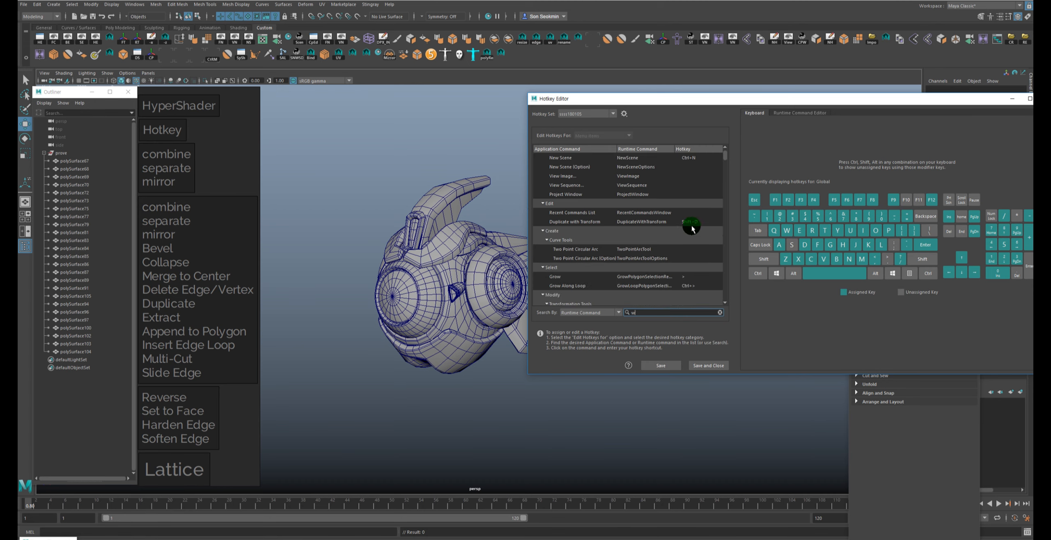
scroll(691, 229, "down", 8)
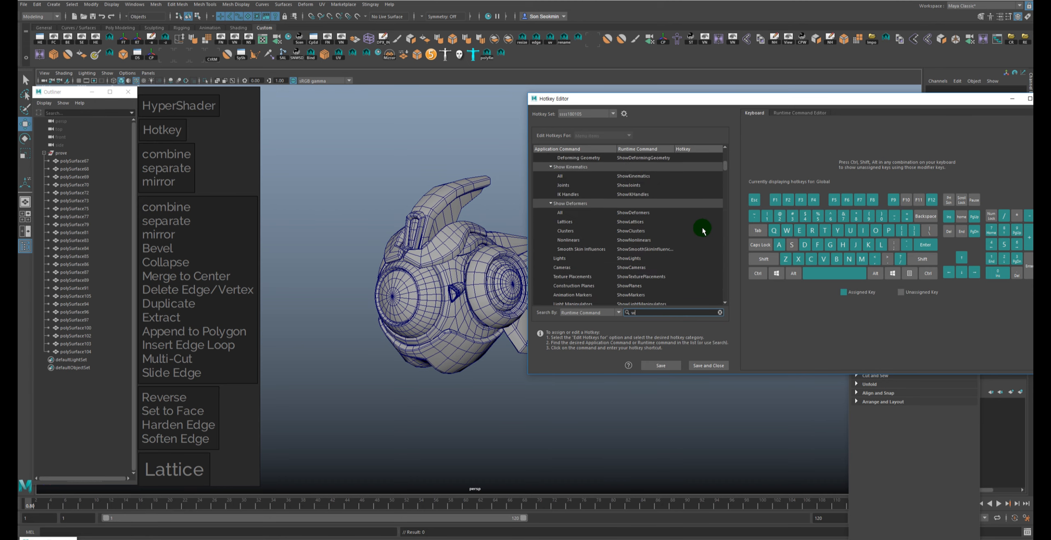
scroll(703, 230, "up", 3)
Step: Switch the search back to hotkeys and look up the F10 key
left_click(603, 313)
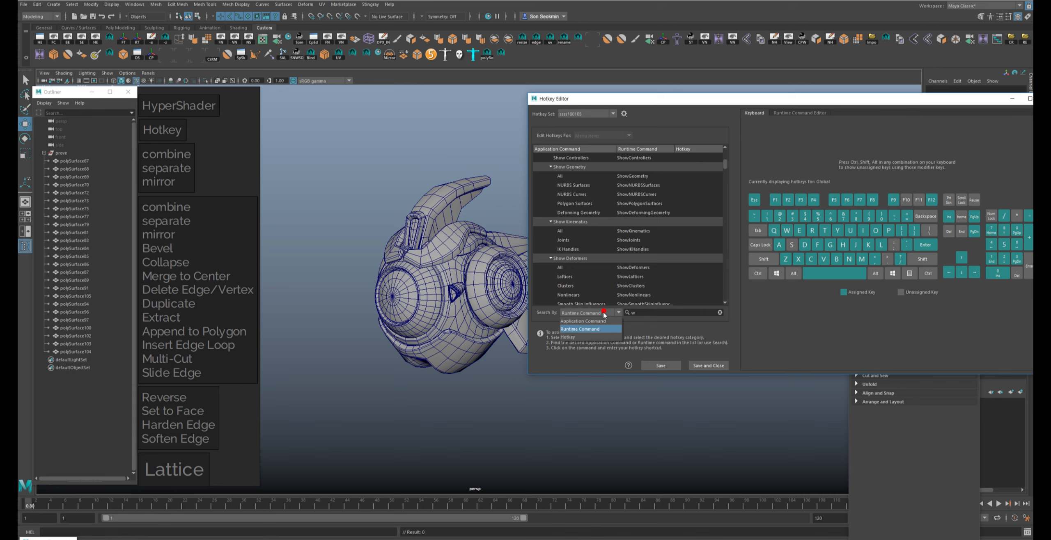
left_click(585, 337)
left_click(665, 313)
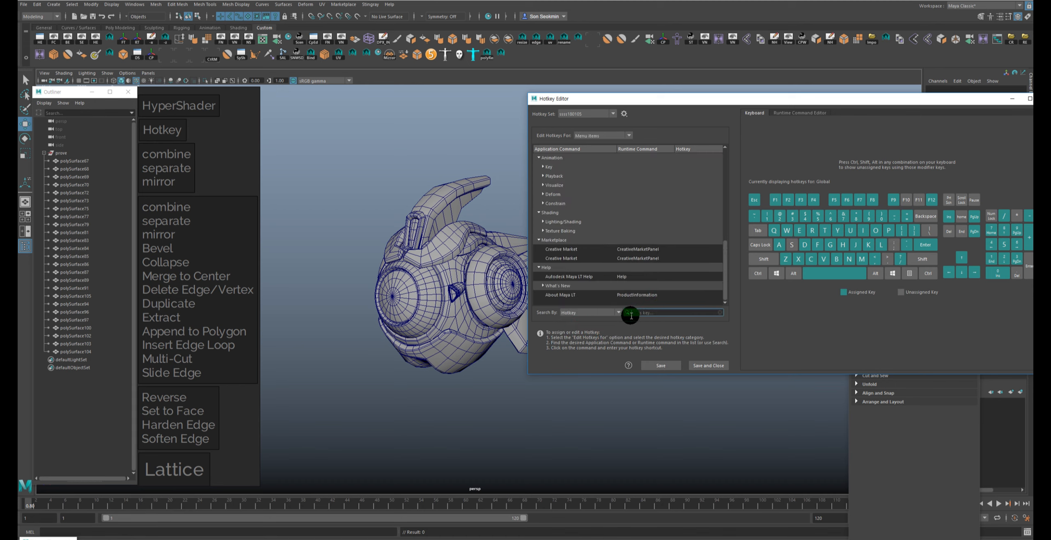
key("F10")
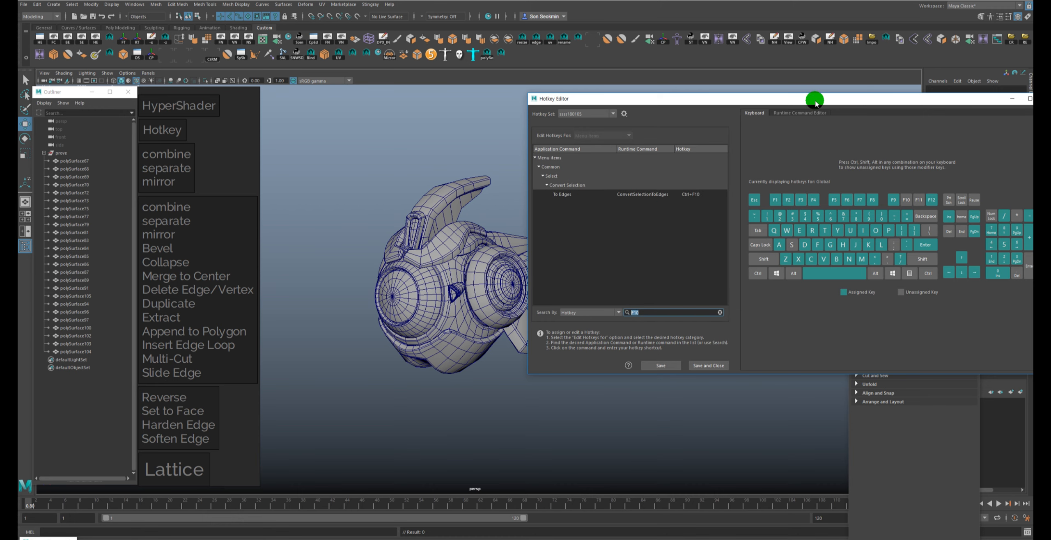
Step: Close the Hotkey Editor and the UV Toolkit to free the viewport around the head
left_click_drag(860, 96, 637, 91)
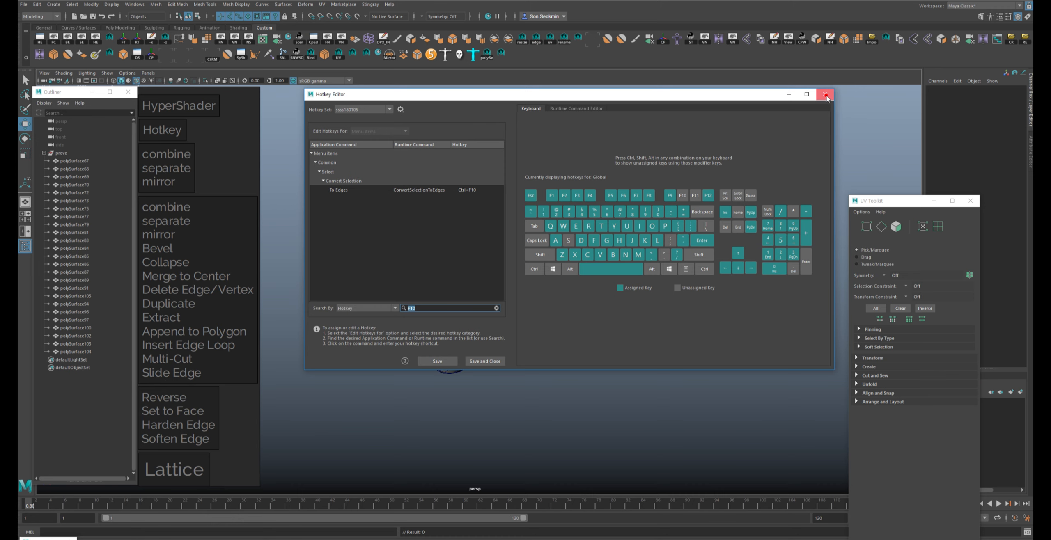
left_click(826, 95)
left_click(317, 159)
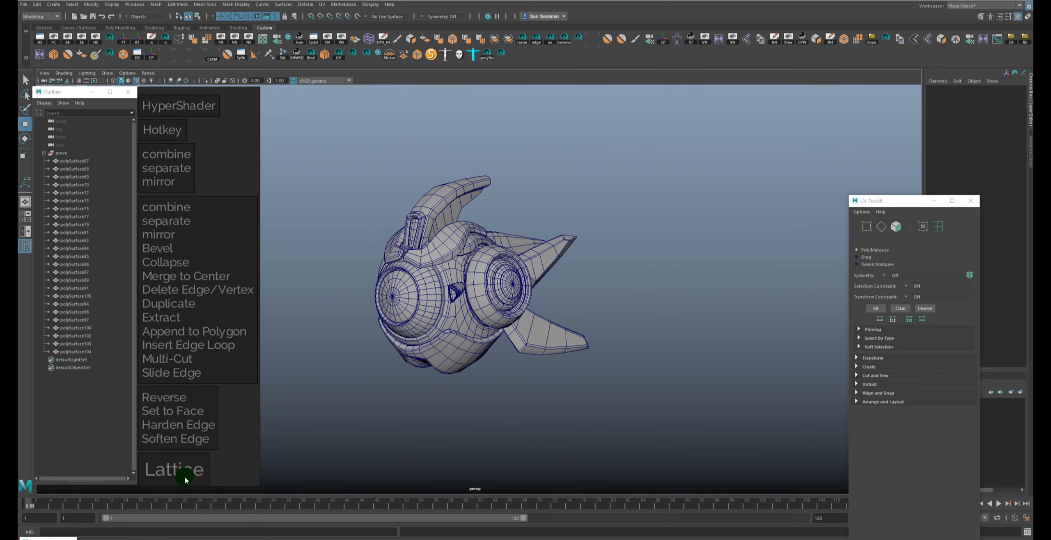
left_click(166, 159)
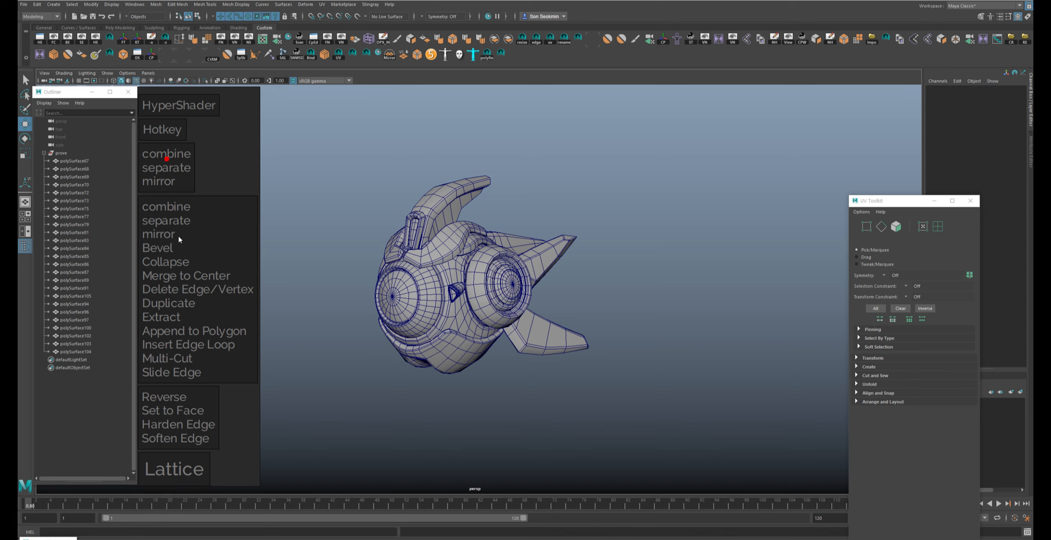
left_click(970, 200)
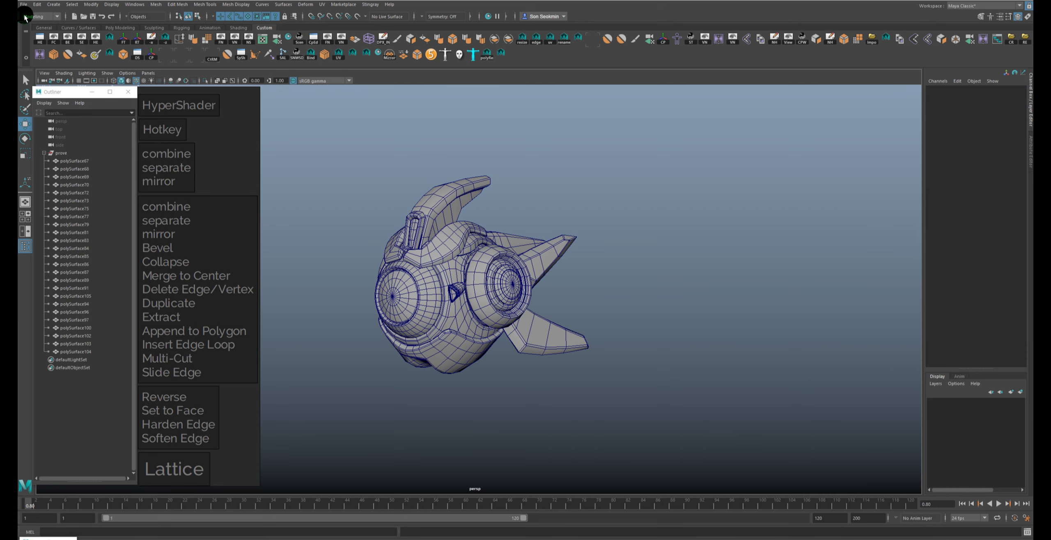
Step: Detach the Mesh and Edit Mesh menus as floating windows and place them side by side next to the tool list
left_click(159, 6)
left_click(160, 13)
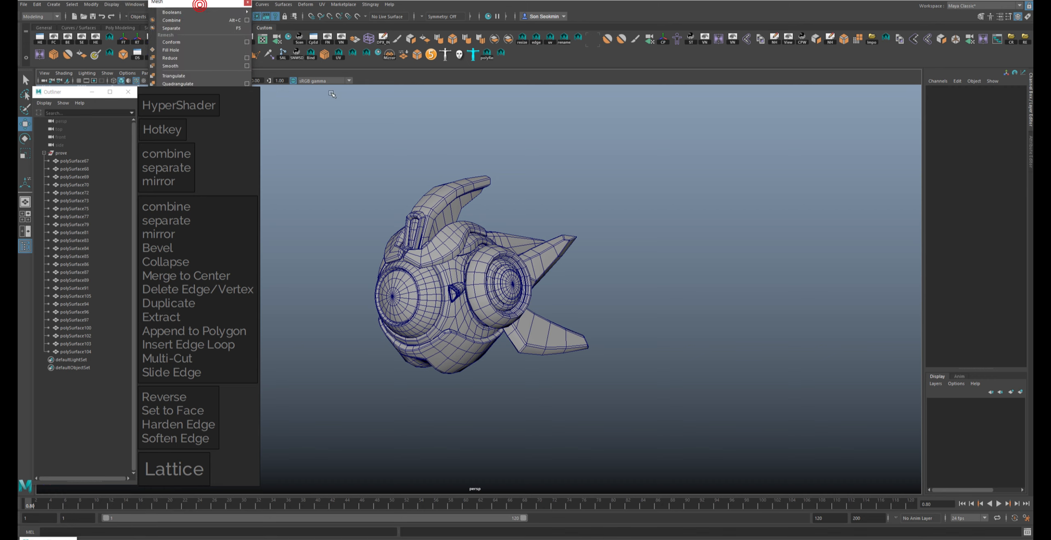
mouse_move(174, 15)
left_mouse_down()
mouse_move(176, 2)
mouse_move(268, 87)
mouse_move(266, 98)
left_mouse_up()
left_click_drag(268, 94, 268, 91)
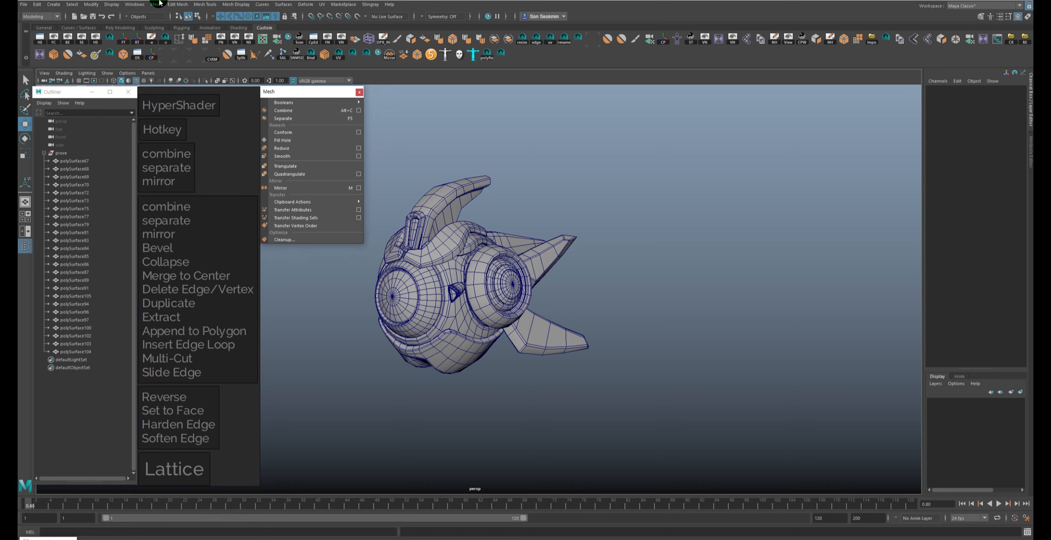
left_click(179, 5)
left_click(184, 10)
left_click_drag(195, 4, 391, 97)
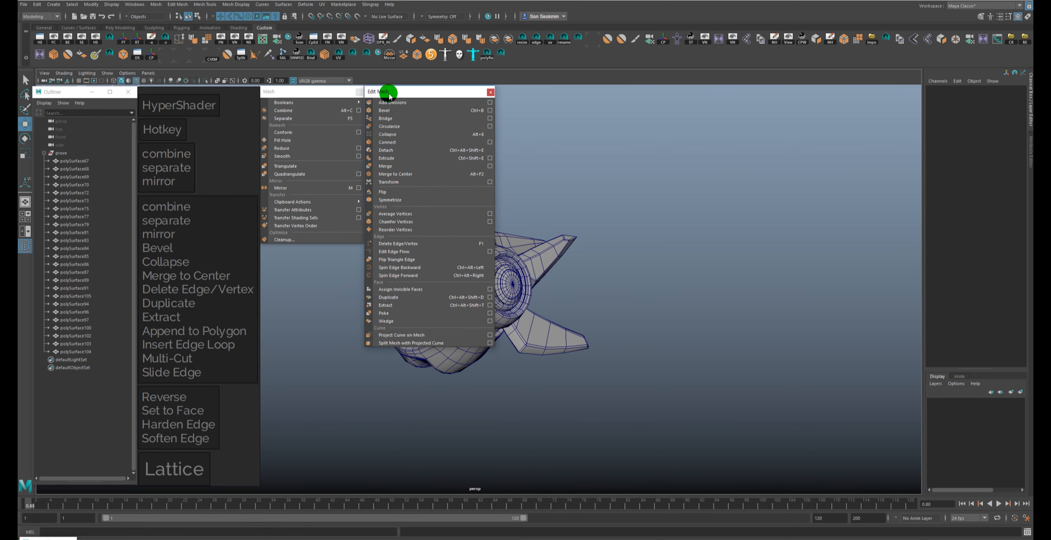
Step: Detach the Mesh Tools and Mesh Display menus and line them up beside the floating Edit Mesh window
left_click(202, 5)
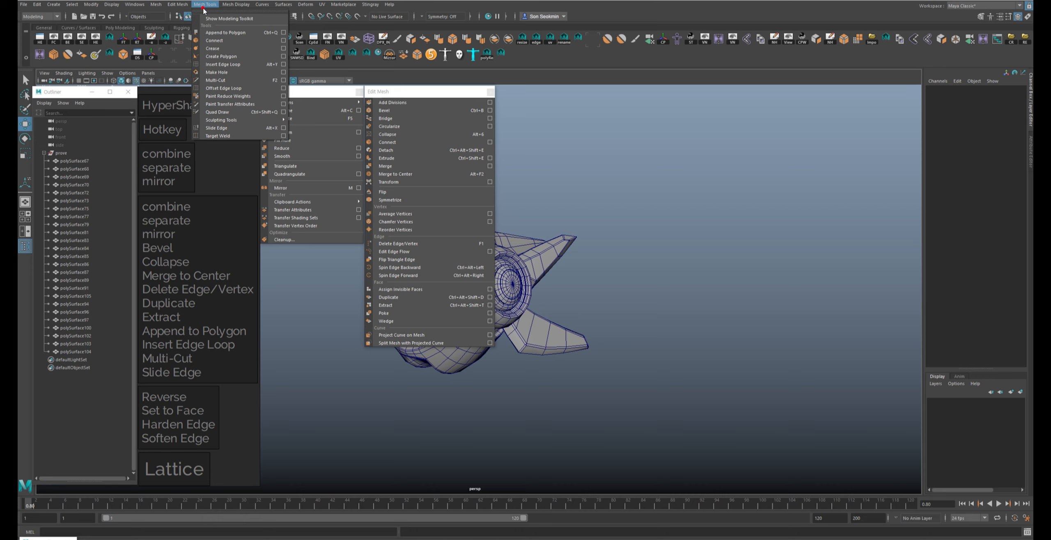
left_click(219, 11)
left_click_drag(437, 47, 530, 92)
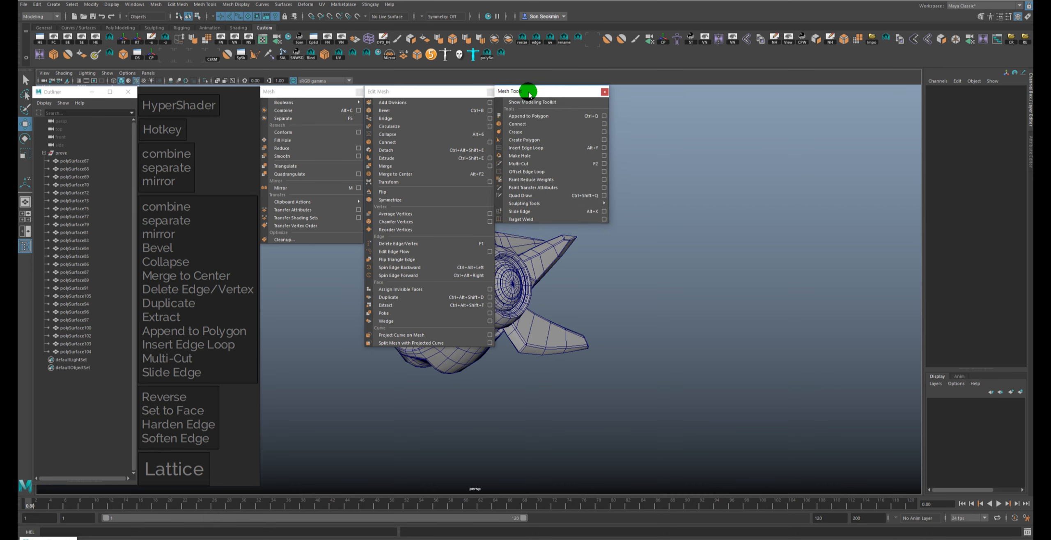
left_click(236, 6)
left_click(237, 5)
left_click(237, 5)
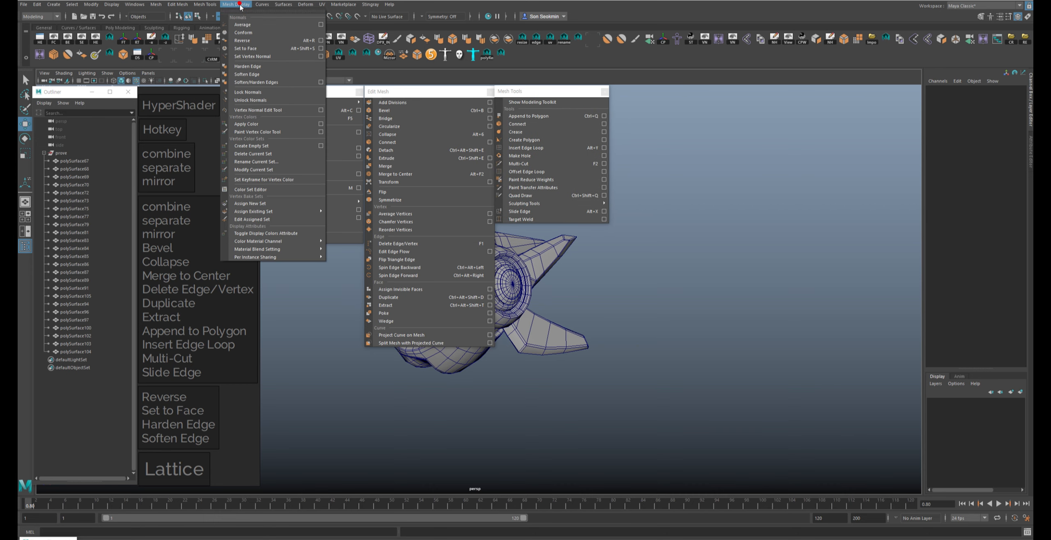
left_click(240, 11)
left_click_drag(630, 77, 647, 89)
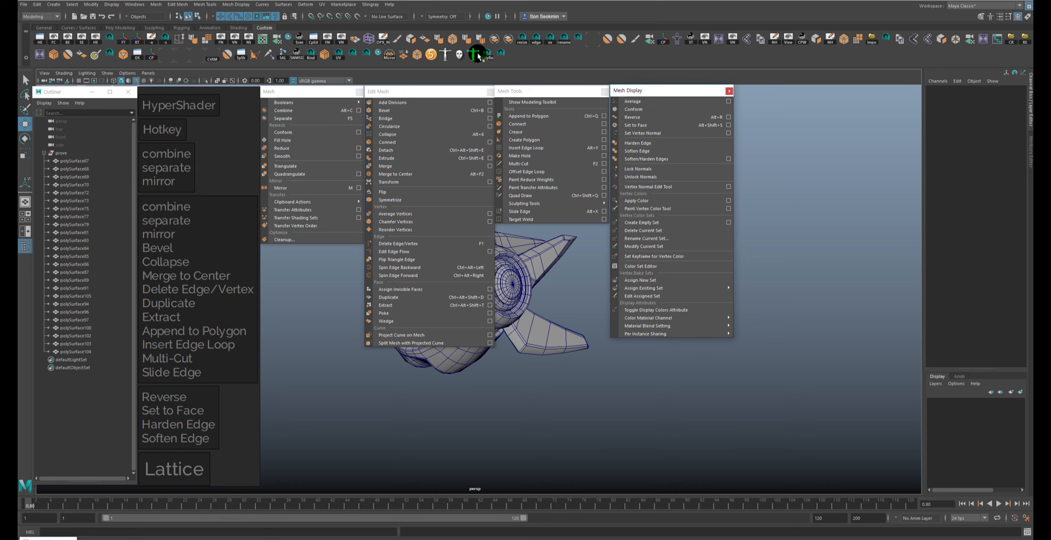
Step: Detach the Deform menu as a floating window and line it up beside the floating Mesh Display window
left_click(263, 5)
mouse_move(289, 7)
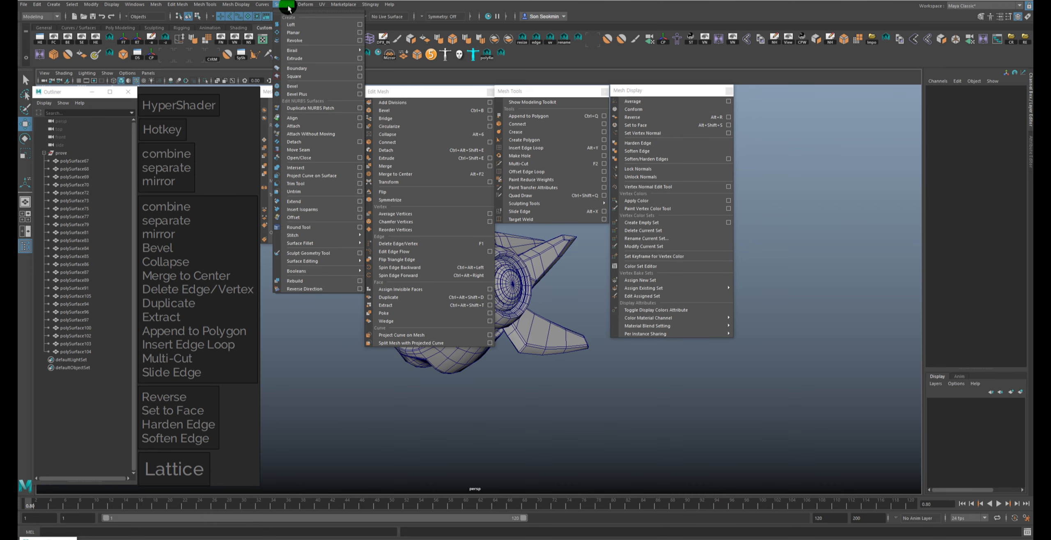
left_click(305, 11)
left_click_drag(322, 5, 765, 91)
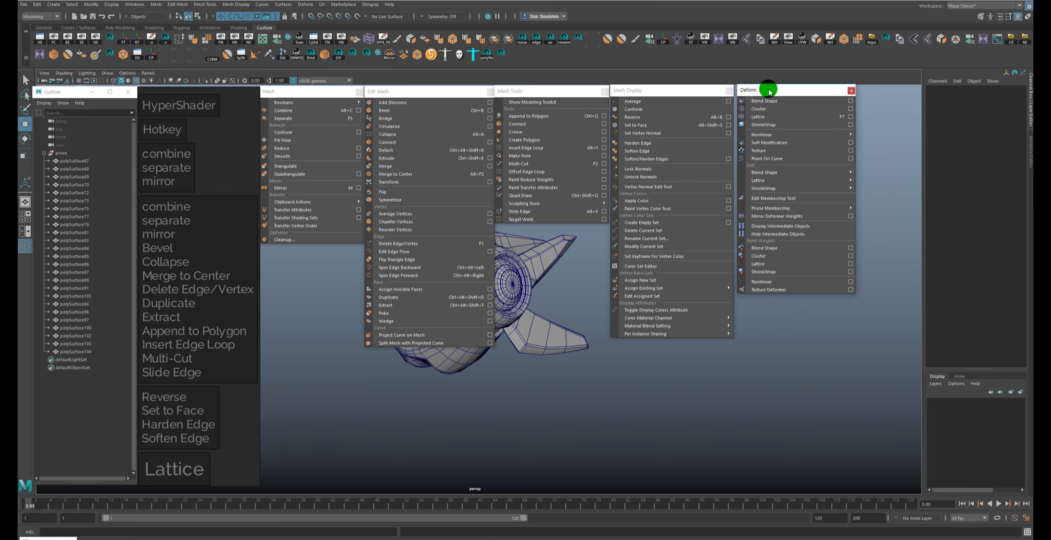
Step: Look over the remaining modeling menus and compare the commands in the floating windows with the tool list
left_click(323, 5)
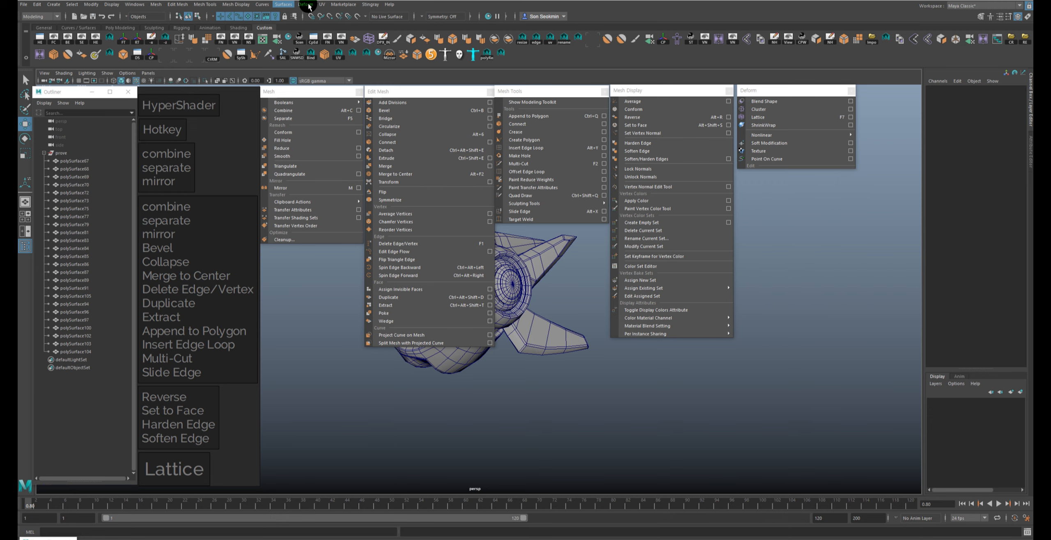
mouse_move(341, 5)
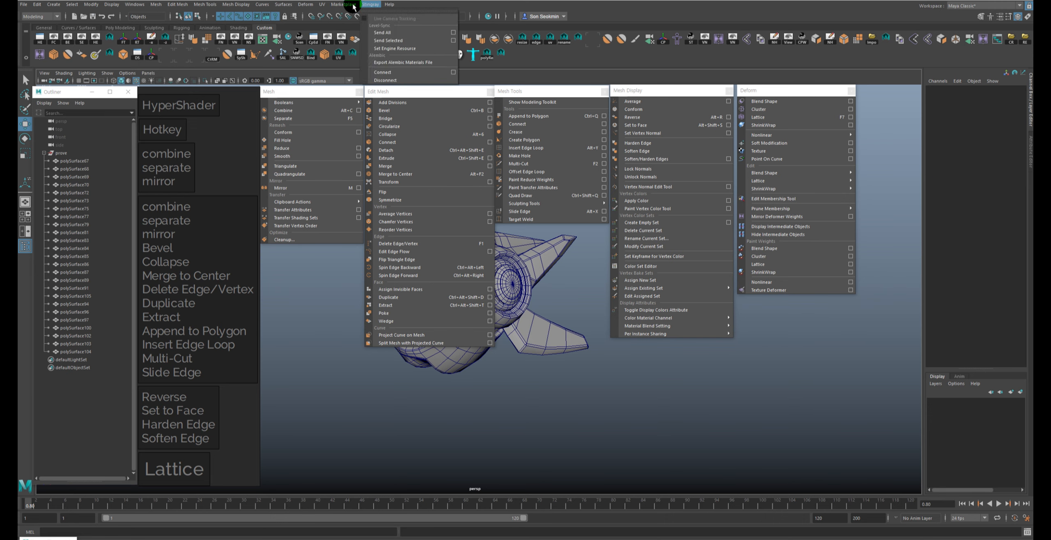
left_click(322, 5)
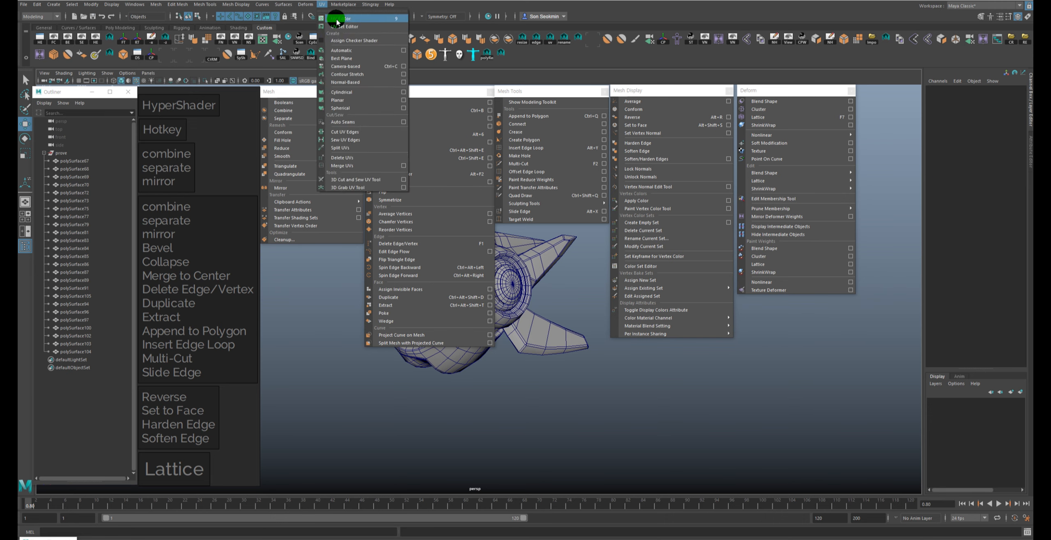
left_click(306, 5)
left_click(280, 5)
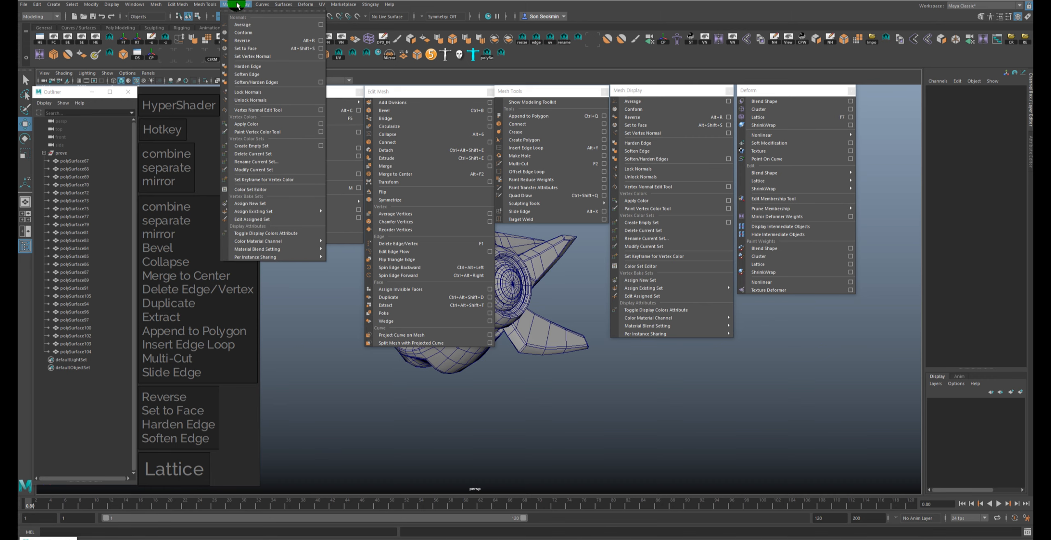
left_click(312, 333)
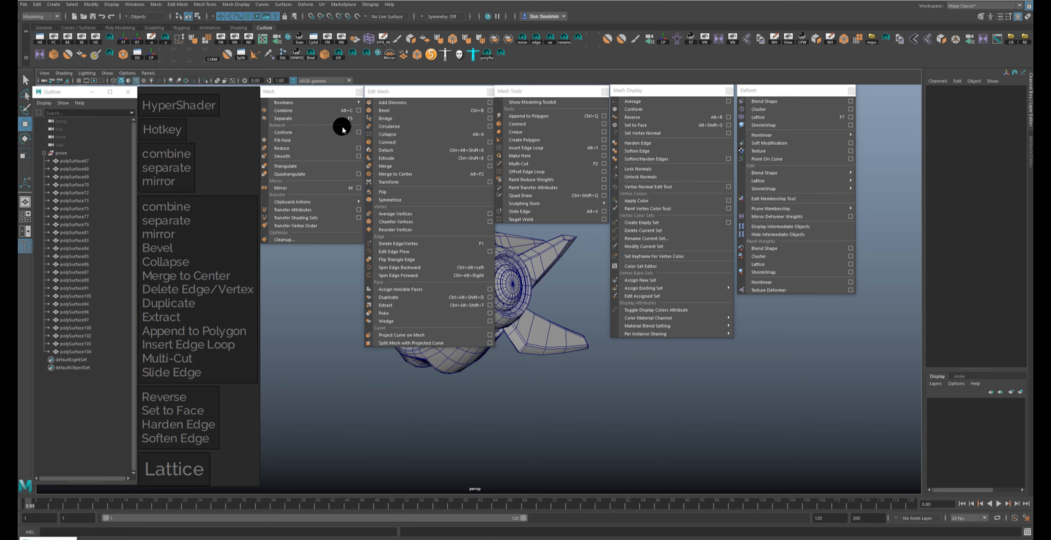
left_click(337, 166)
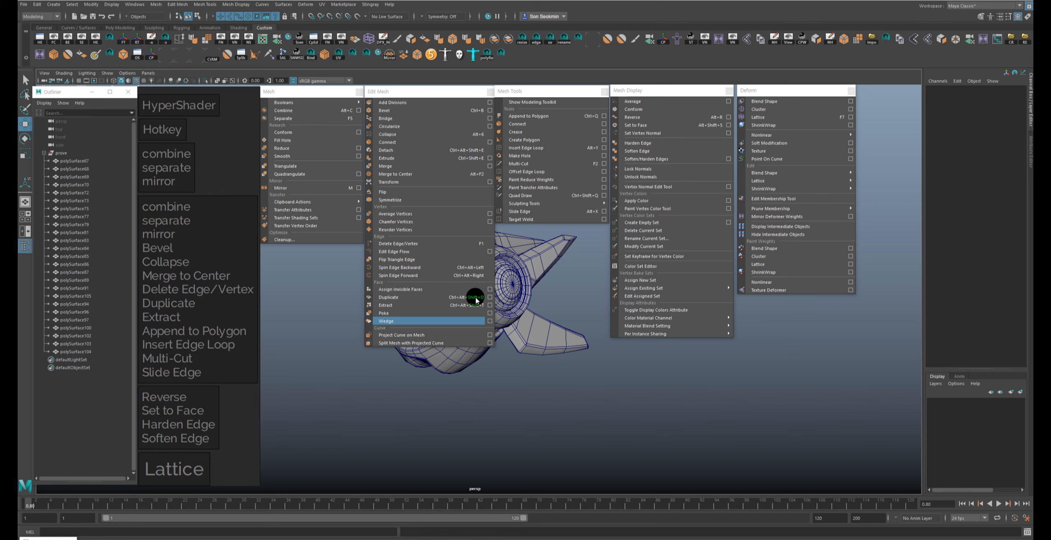
left_click(559, 214)
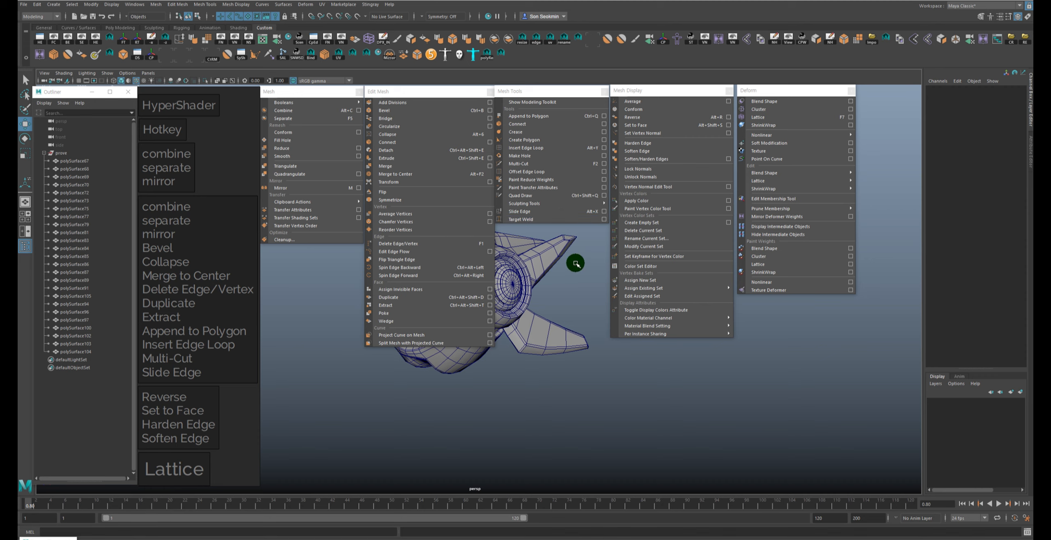
left_click(683, 118)
mouse_move(288, 103)
Step: Delete the duplicate combine, separate and mirror lines above Bevel in the longer note of the tool list
left_click(171, 213)
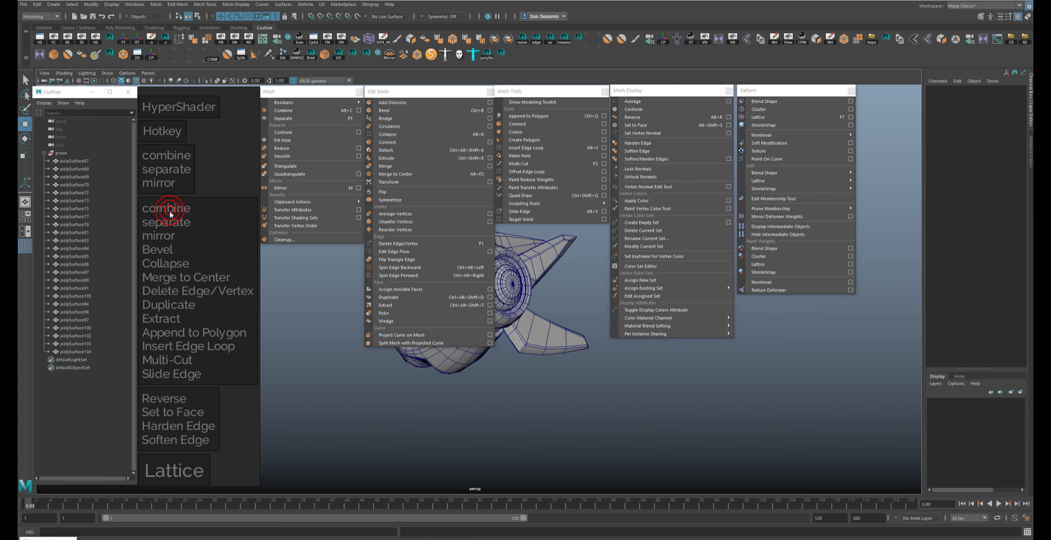
left_click(164, 251)
left_click(162, 247)
left_click(159, 236)
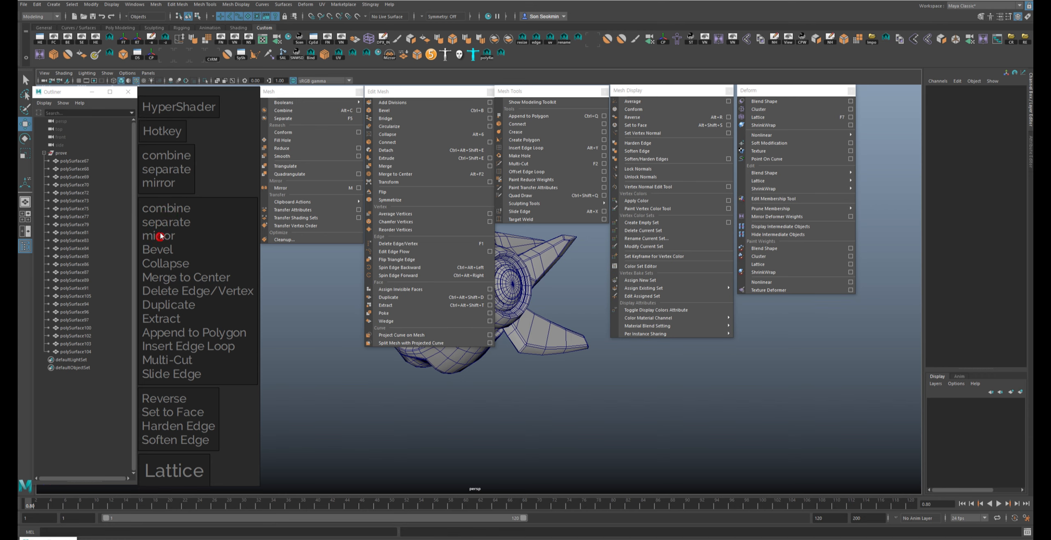
left_click(169, 167)
right_click(169, 166)
left_click(169, 164)
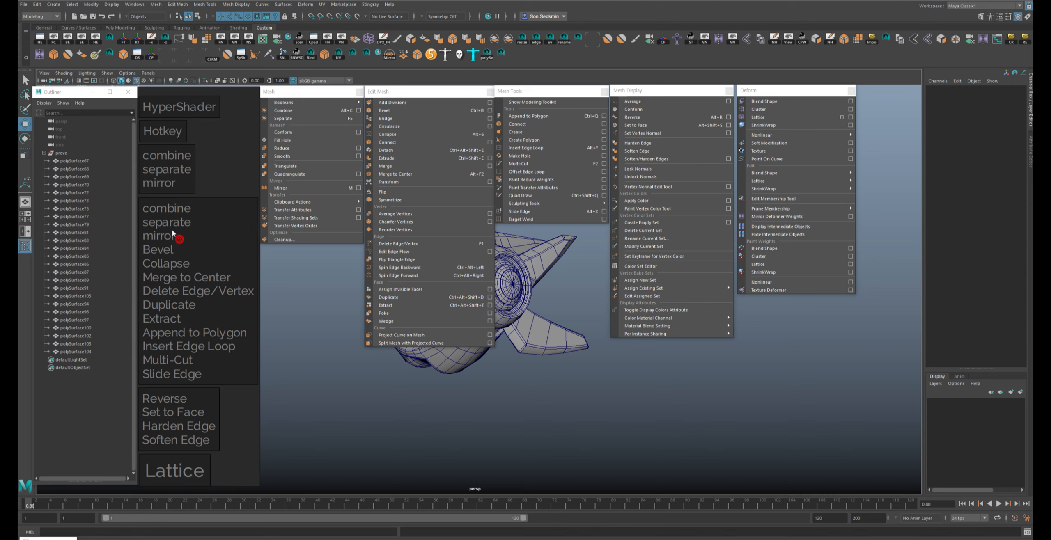
left_click(173, 230)
double_click(176, 239)
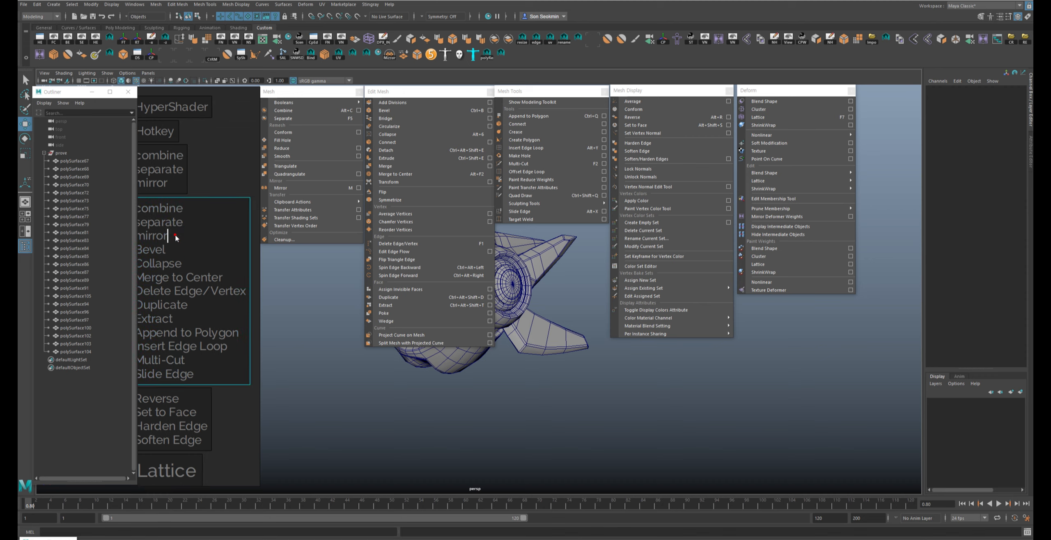
left_click(175, 235)
key("BackSpace")
key("BackSpace")
key("BackSpace")
key("BackSpace")
key("BackSpace")
key("BackSpace")
key("BackSpace")
key("BackSpace")
key("BackSpace")
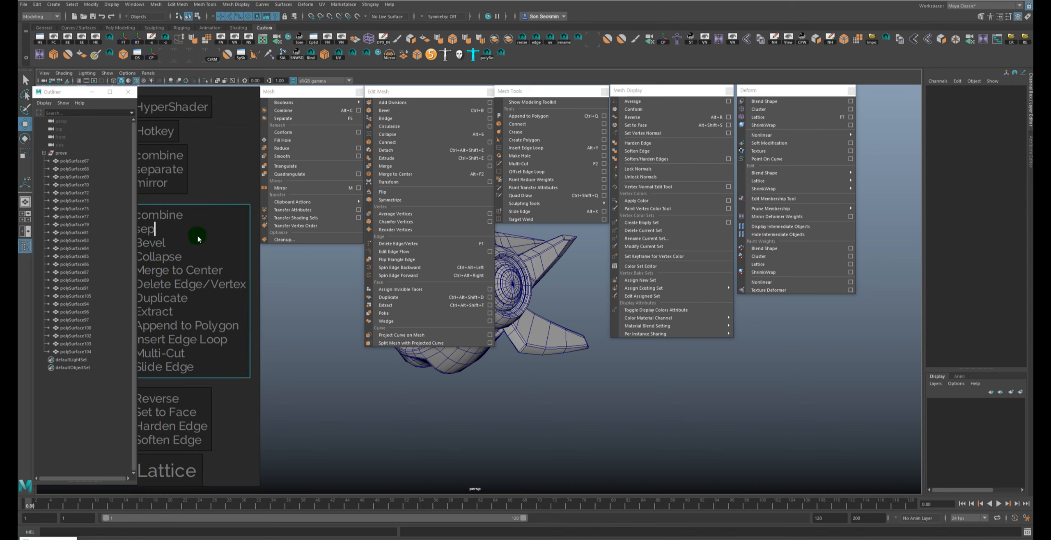
key("BackSpace")
key("BackSpace")
key("BackSpace")
key("BackSpace")
key("BackSpace")
key("BackSpace")
key("BackSpace")
key("BackSpace")
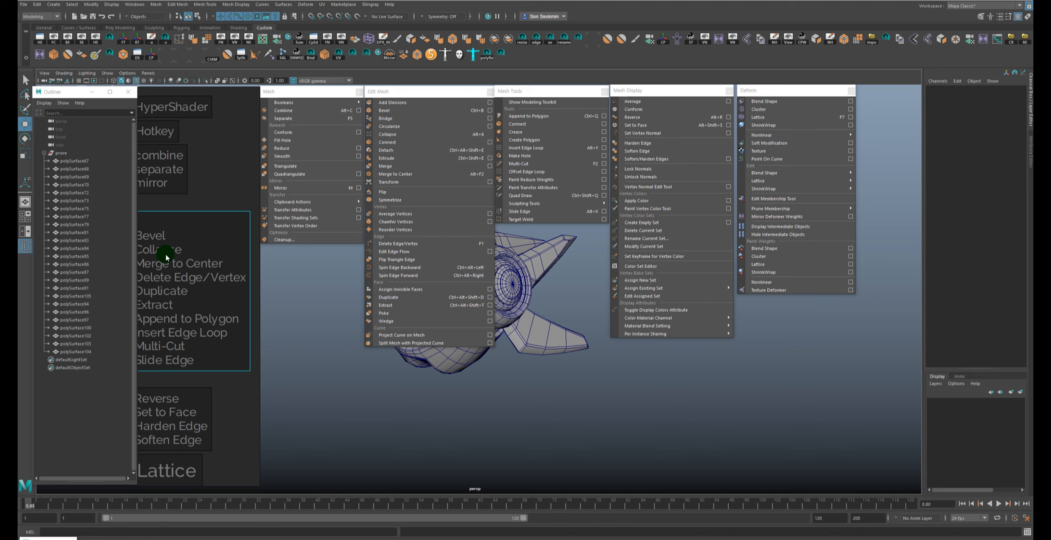
Step: Move the Bevel to Slide Edge note, the Reverse to Soften Edge note and the Lattice note up to close the gaps
middle_click_drag(228, 152, 237, 138)
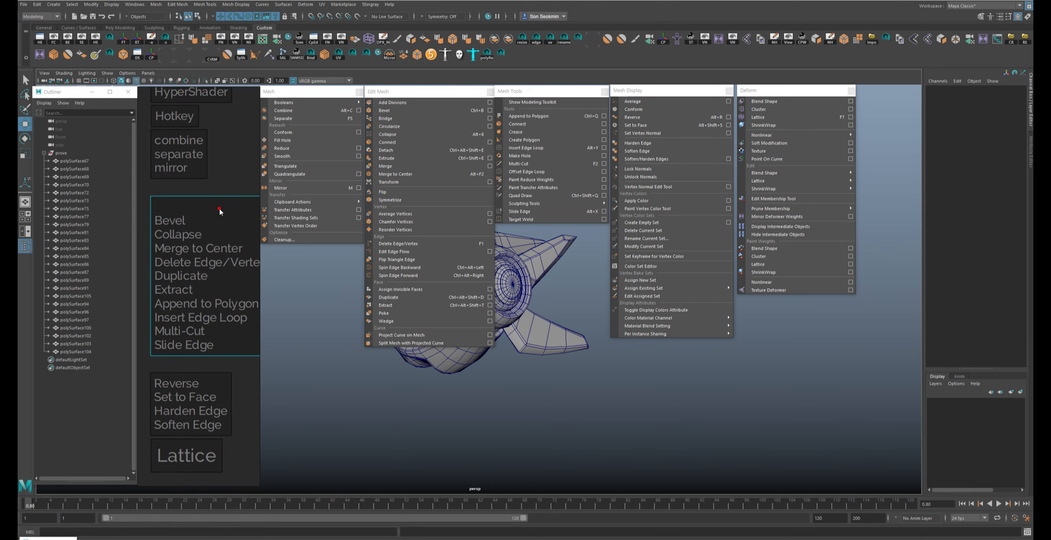
double_click(192, 224)
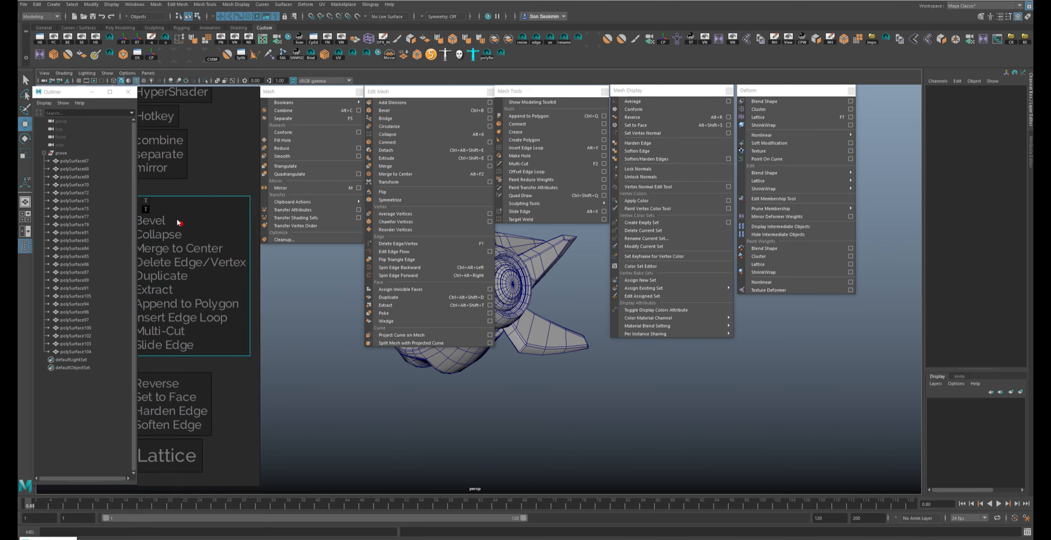
scroll(190, 234, "down", 4)
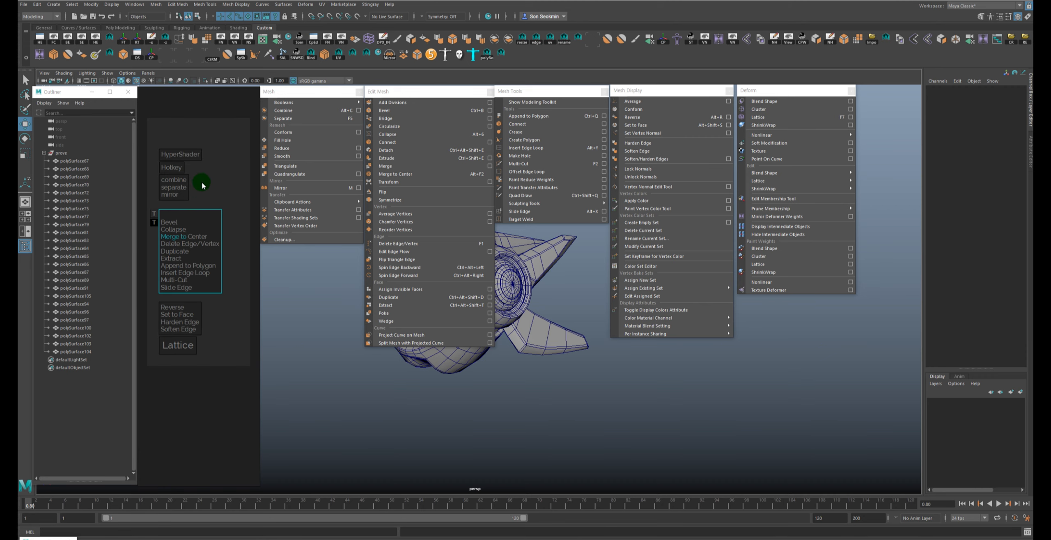
left_click(203, 181)
left_click_drag(199, 228, 199, 221)
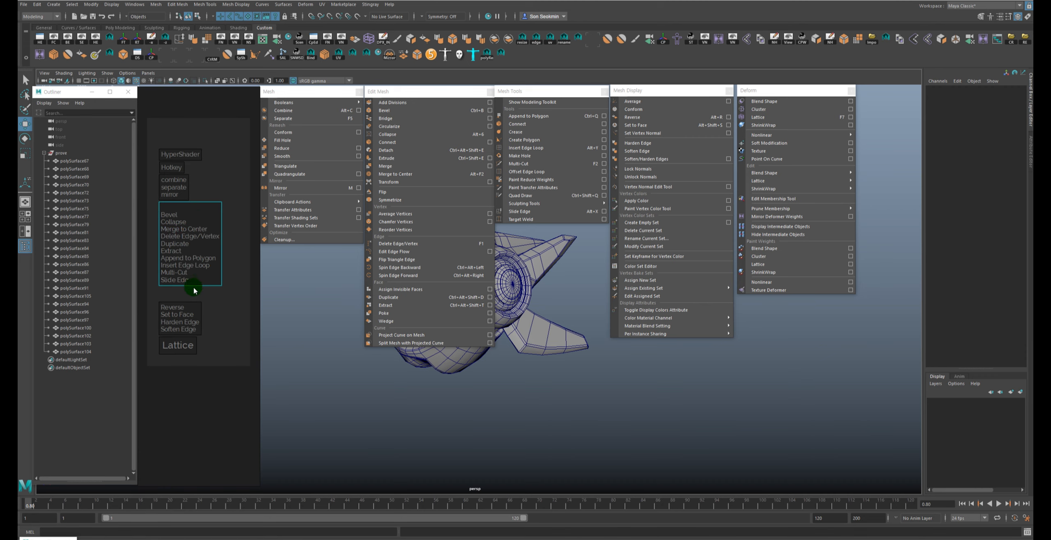
left_click_drag(180, 317, 181, 303)
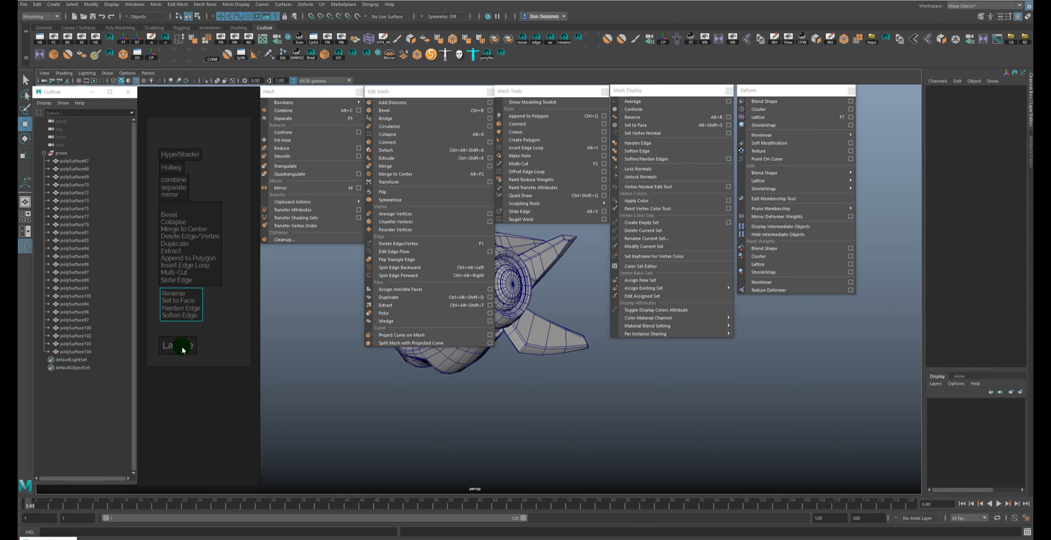
left_click_drag(176, 347, 184, 337)
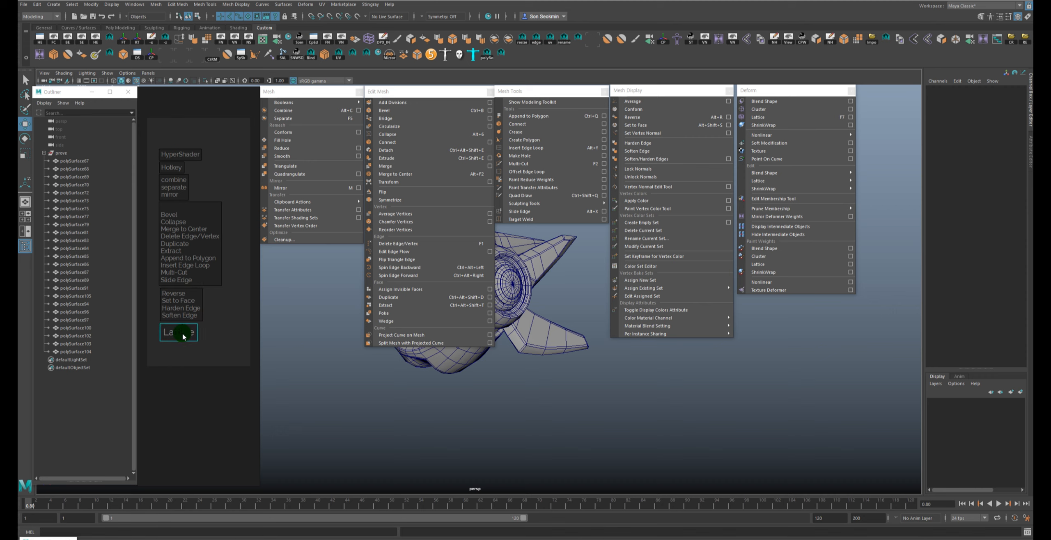
scroll(193, 259, "up", 4)
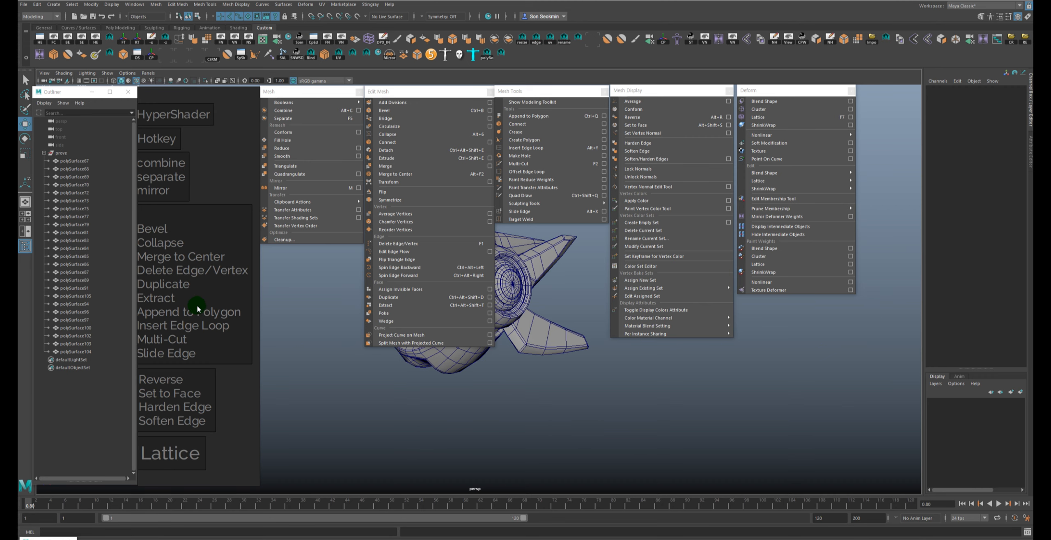
middle_click_drag(207, 301, 203, 298)
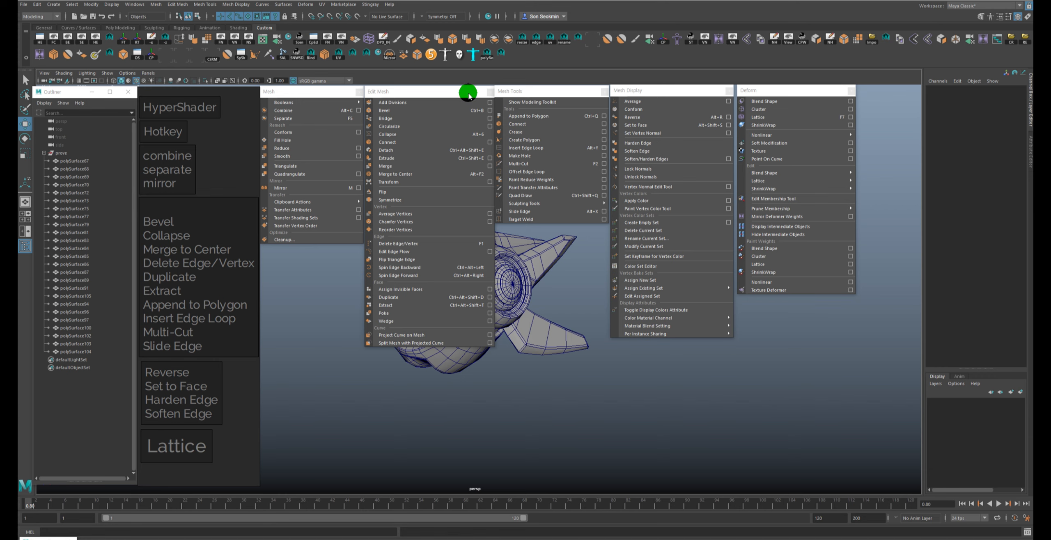
Step: Close the floating Mesh, Edit Mesh, Mesh Display, Deform and Mesh Tools windows to clear the viewport
left_click(358, 91)
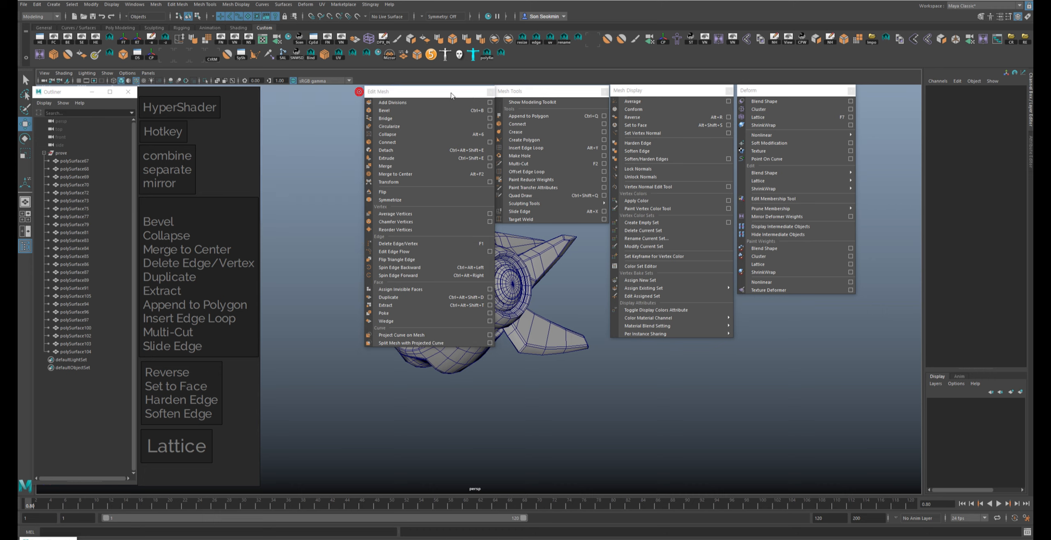
left_click(490, 91)
left_click(729, 92)
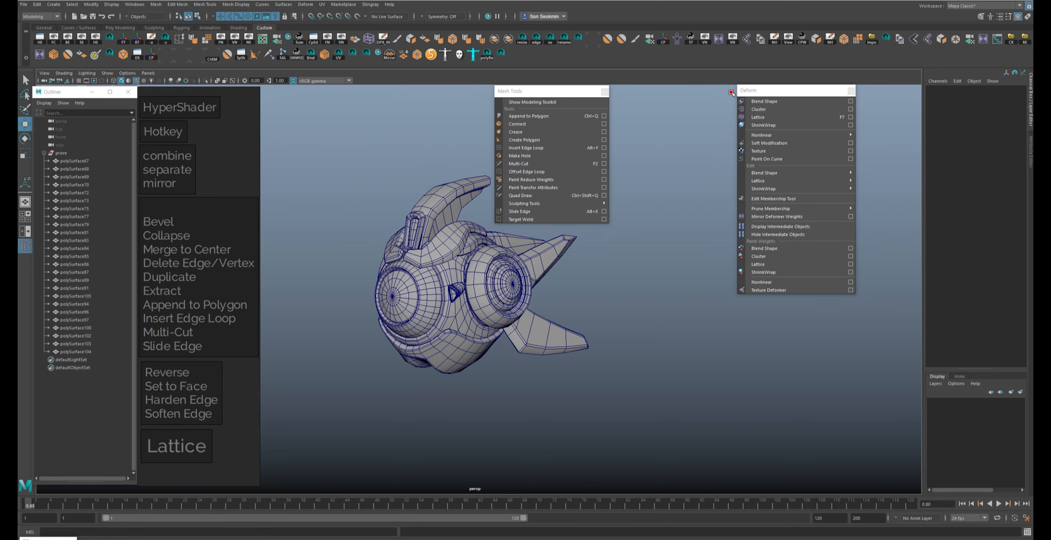
left_click(851, 91)
left_click(604, 91)
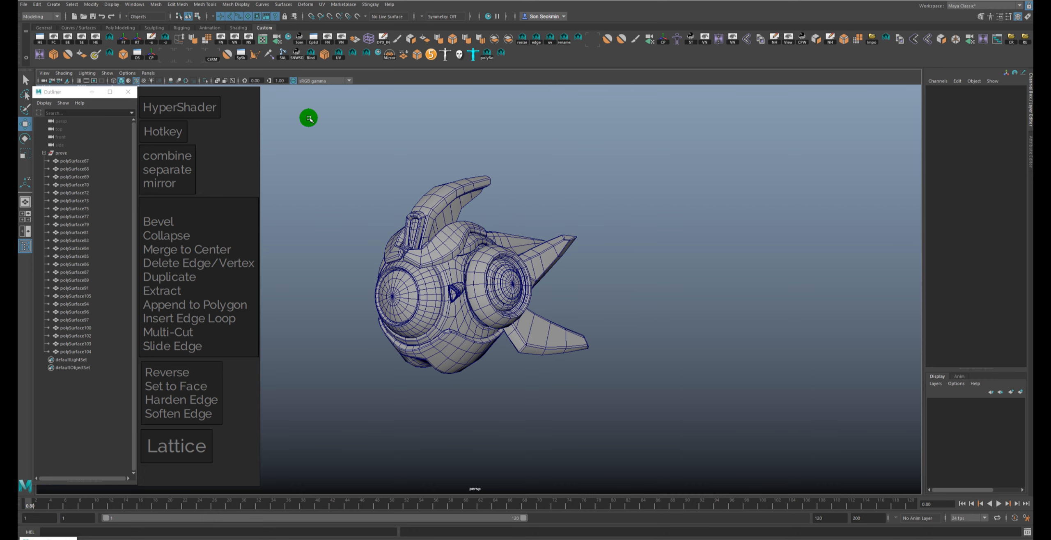
left_click(181, 158)
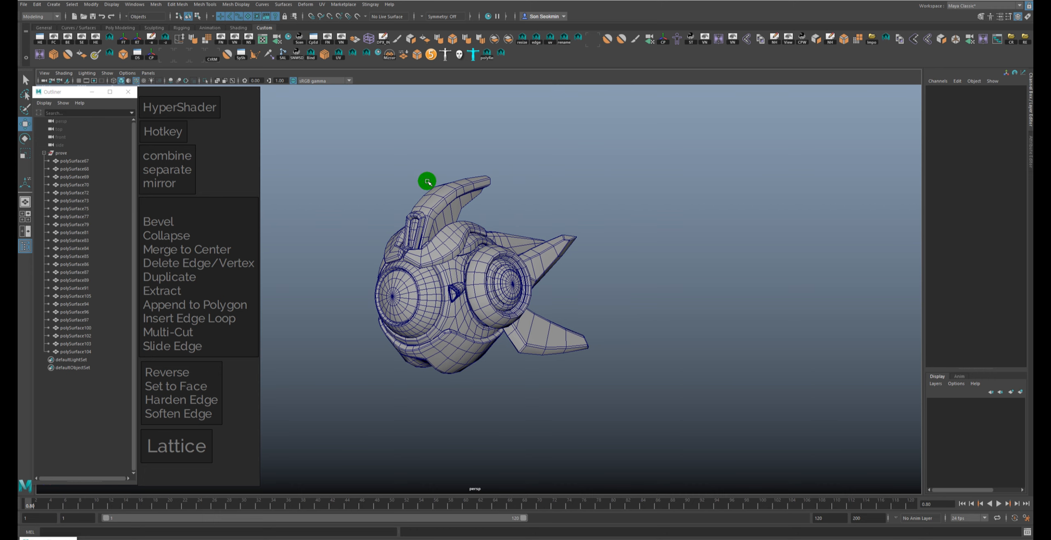
left_click_drag(473, 160, 533, 225, "alt")
right_click_drag(485, 196, 522, 253, "alt")
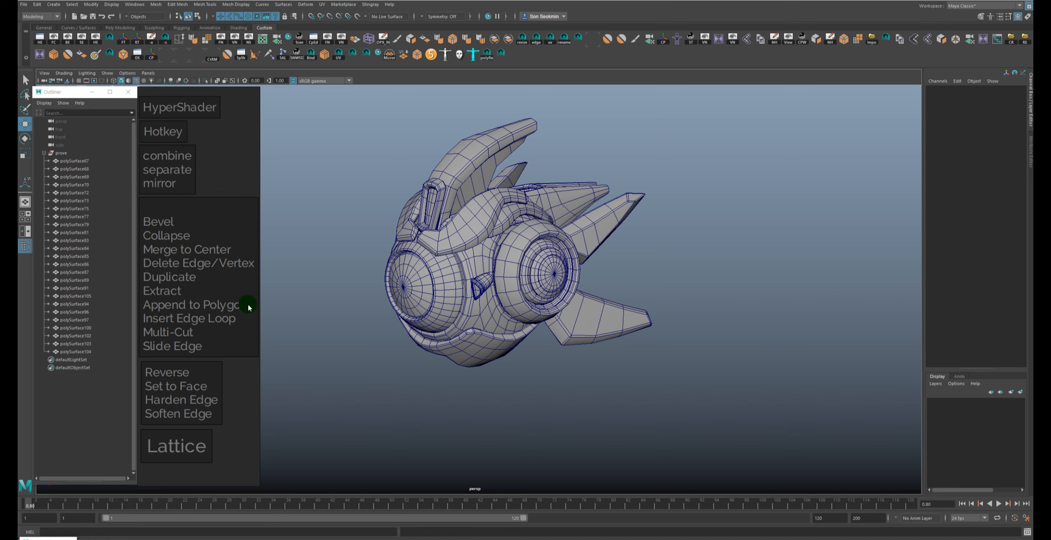
left_click(216, 320)
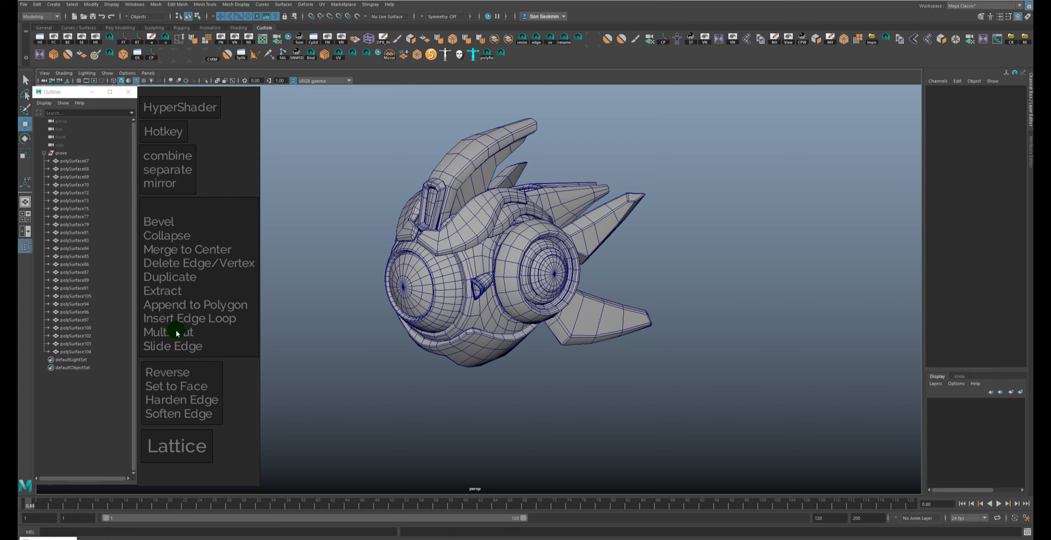
left_click(194, 350)
Step: Detach the Mesh menu beside the tool list and combine the head's upper shell pieces with the side rings into one mesh
mouse_move(452, 198)
left_mouse_down("alt")
mouse_move(464, 190)
mouse_move(546, 217)
mouse_move(613, 271)
mouse_move(517, 213)
mouse_move(241, 203)
left_mouse_up("alt")
left_click(472, 186)
left_click(541, 216, "shift")
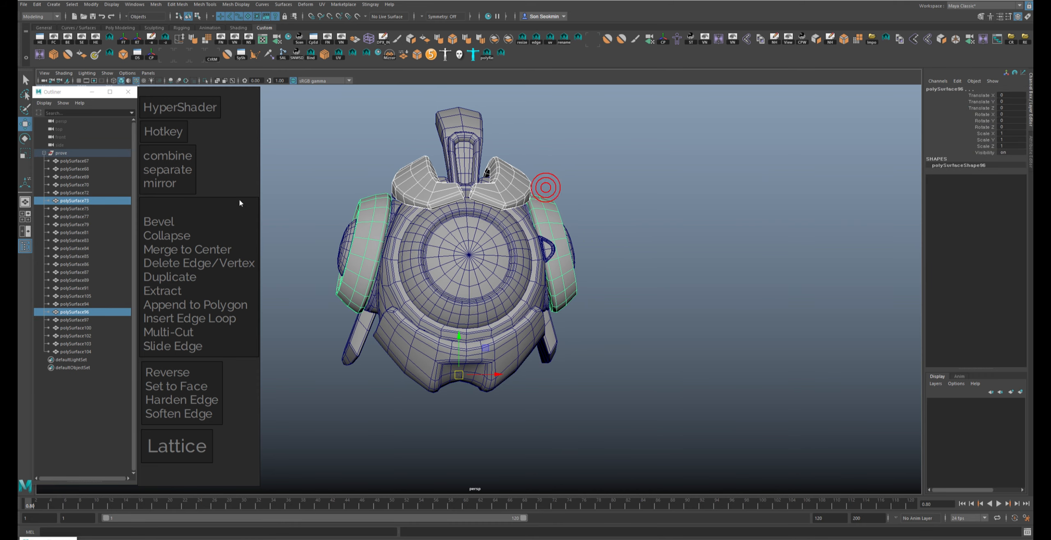
left_click(177, 151)
left_click(156, 5)
left_click(159, 11)
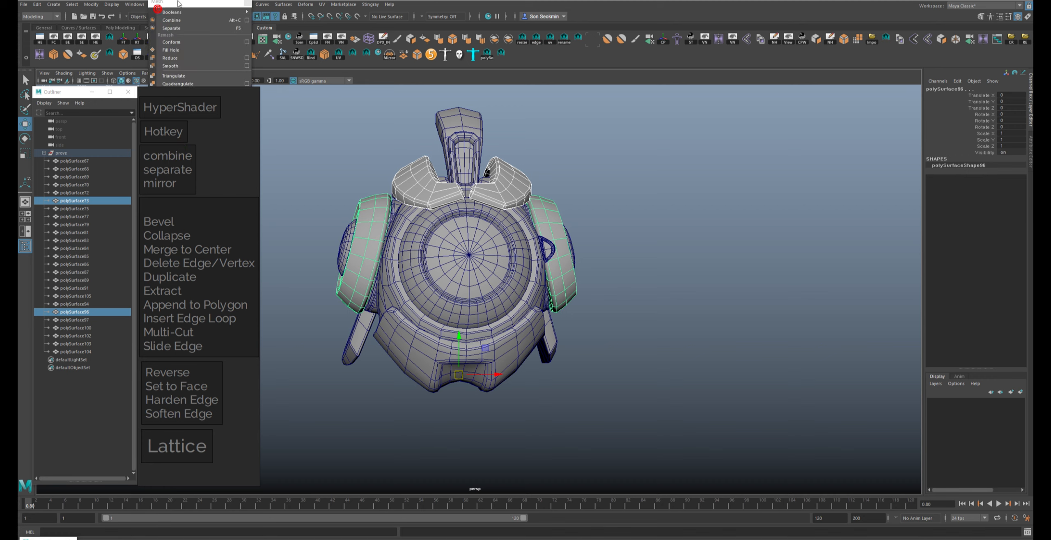
left_click_drag(181, 3, 291, 90)
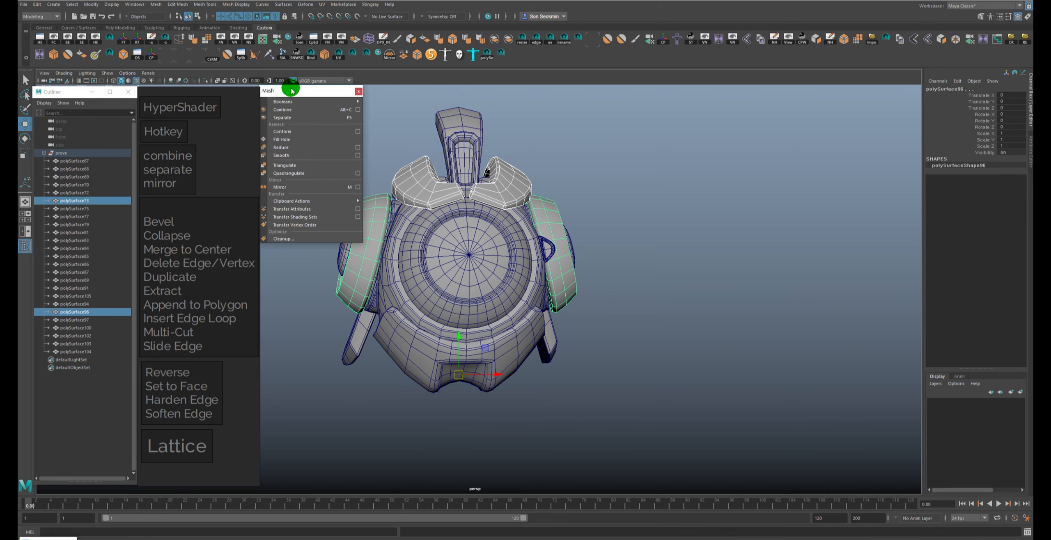
left_click(292, 110)
left_click_drag(577, 185, 485, 208, "alt")
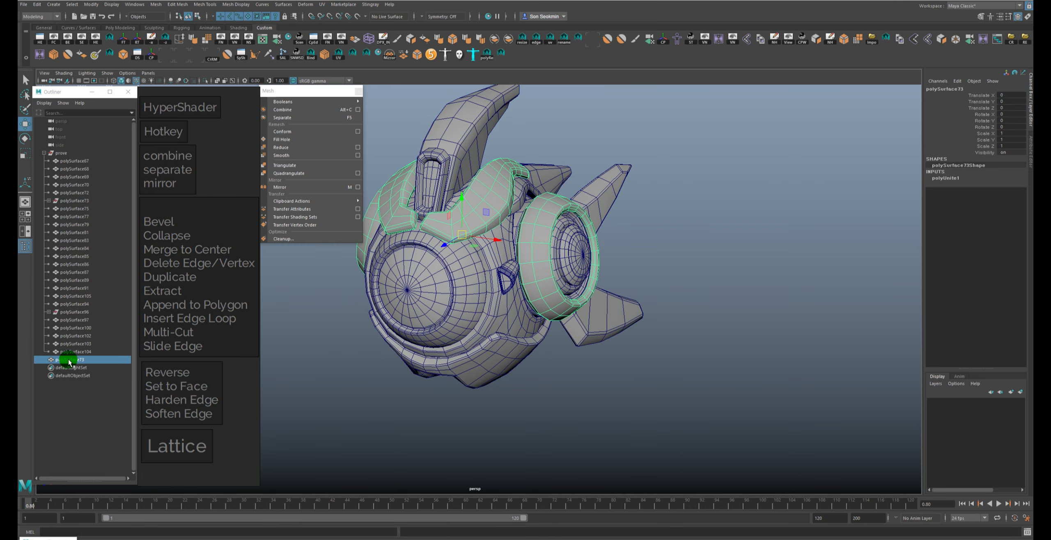
Step: Check the combined shell and side rings as a single object in the scene hierarchy and the viewport
left_click(69, 359)
left_click(70, 353)
left_click(70, 358)
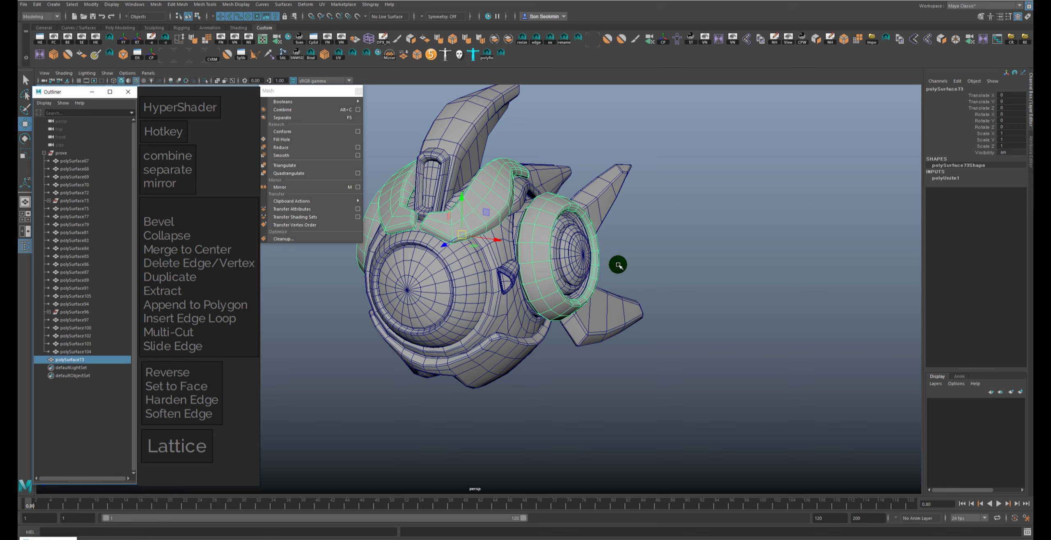
left_click(650, 173)
left_click(539, 239)
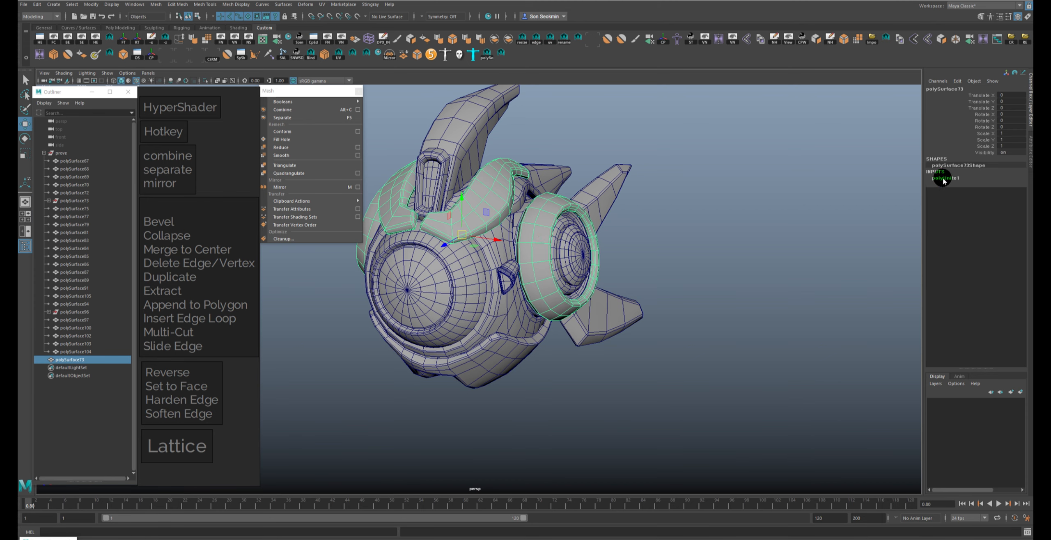
Step: Delete the construction history of the combined shell and rings, comparing the Delete by Type and Delete All by Type history commands
key("alt+shift+d")
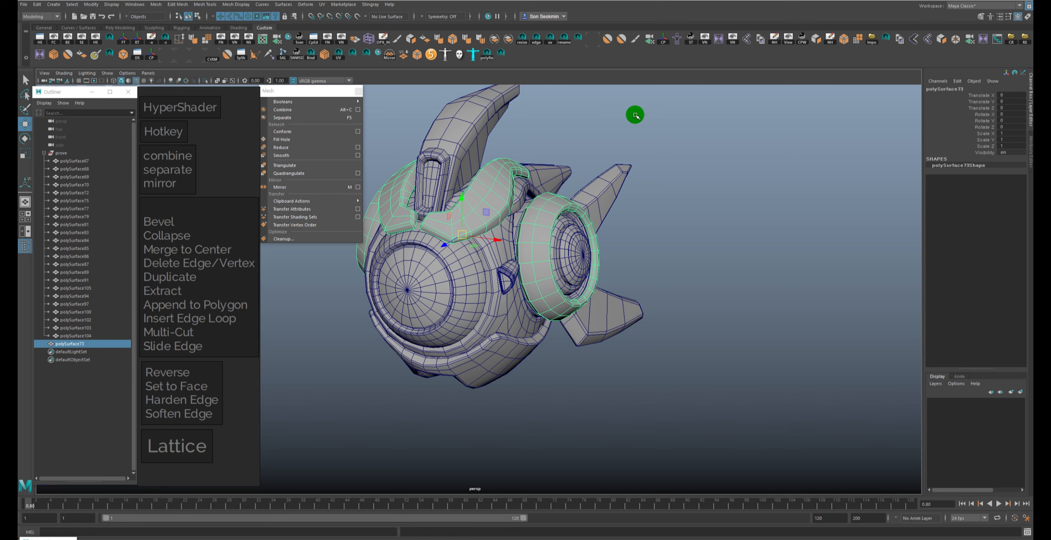
left_click(137, 5)
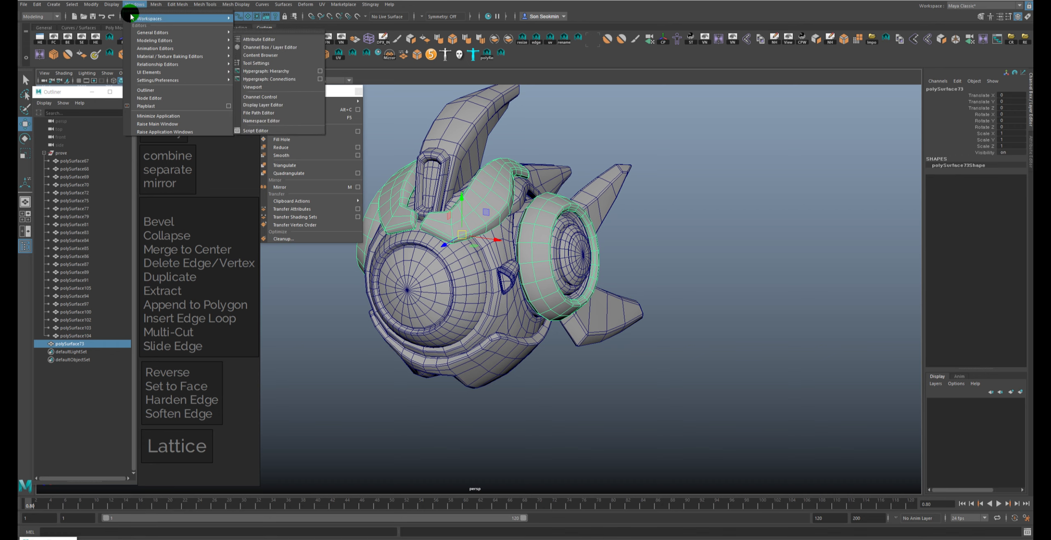
left_click(111, 5)
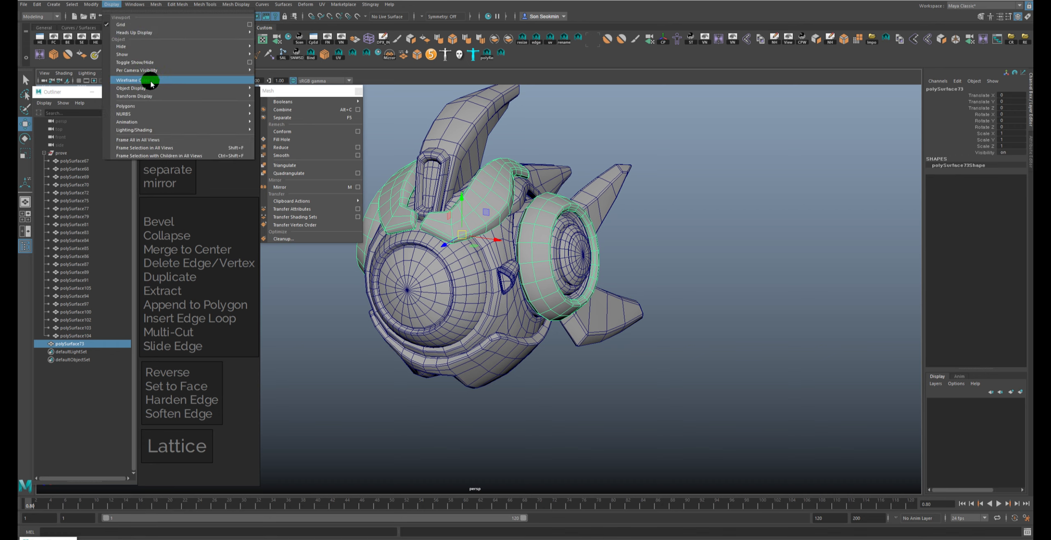
mouse_move(162, 110)
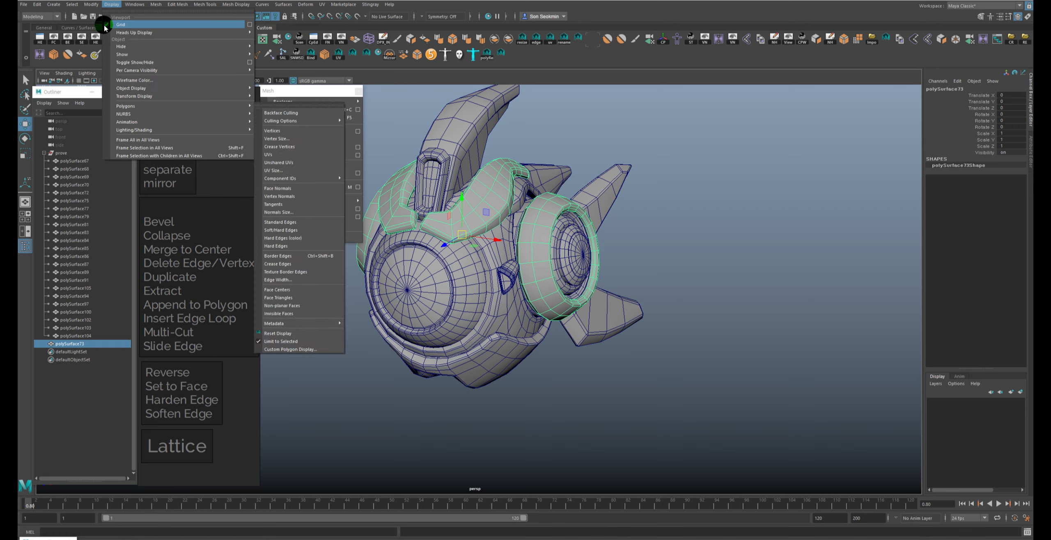
left_click(38, 5)
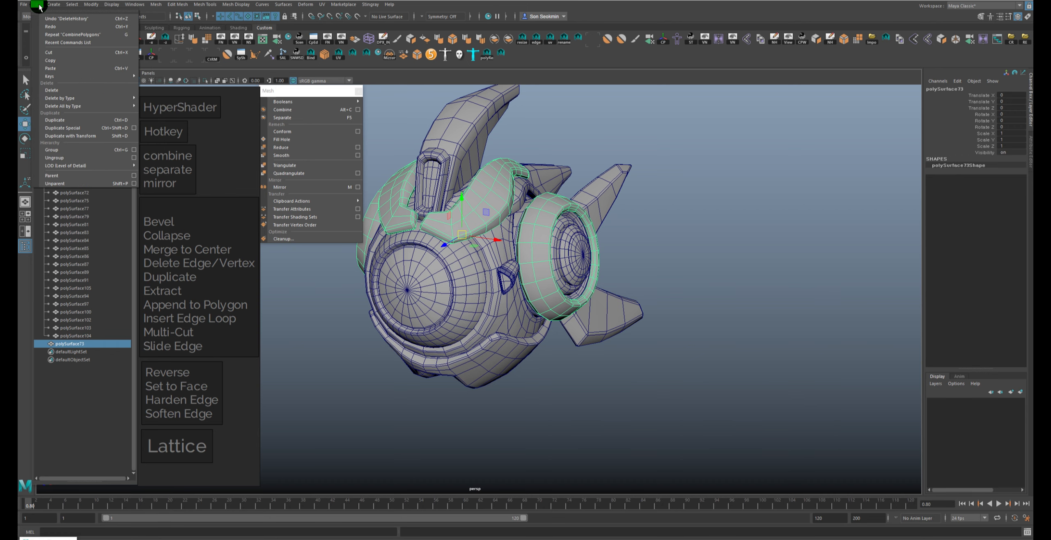
left_click(65, 99)
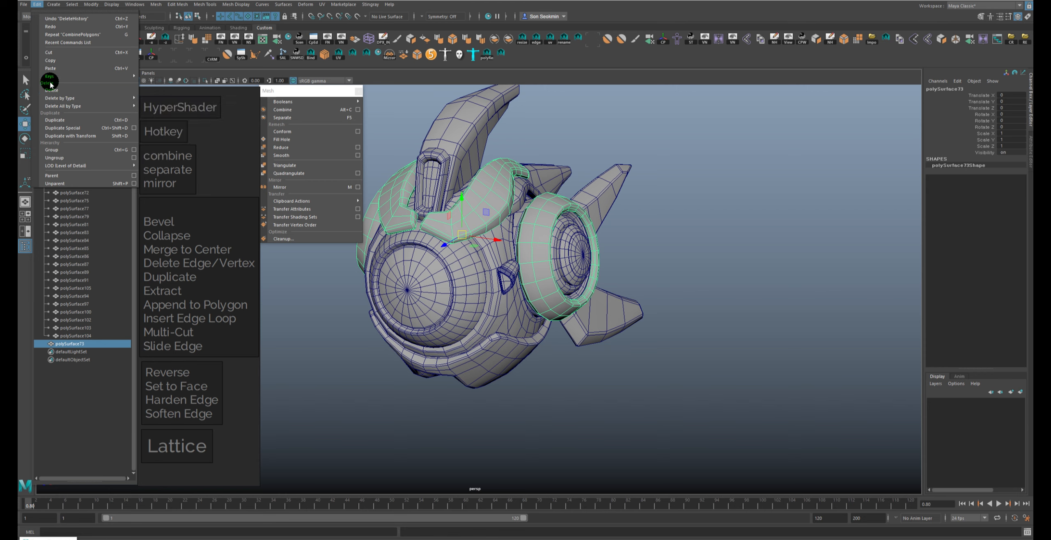
left_click(70, 98)
left_click(71, 106)
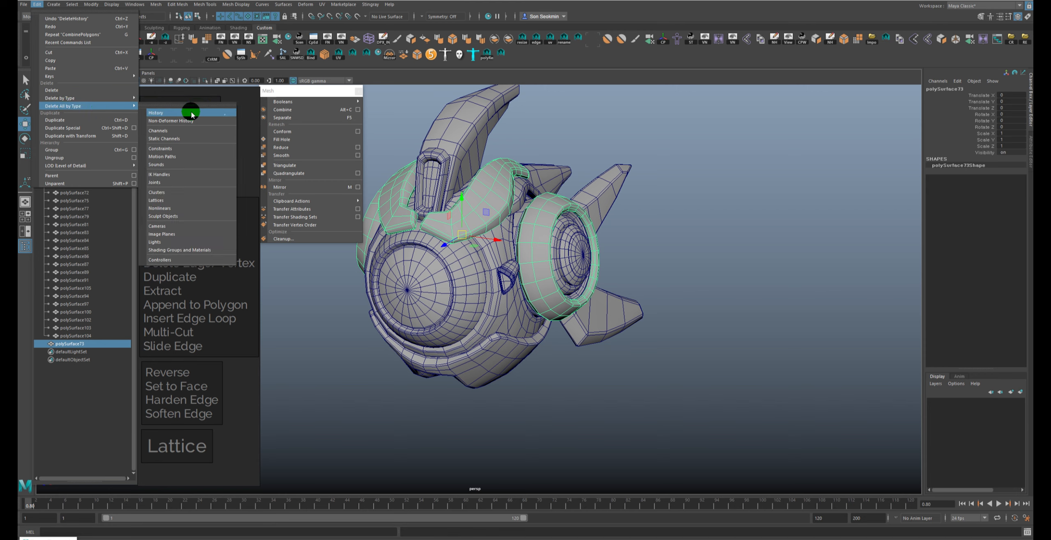
left_click(108, 98)
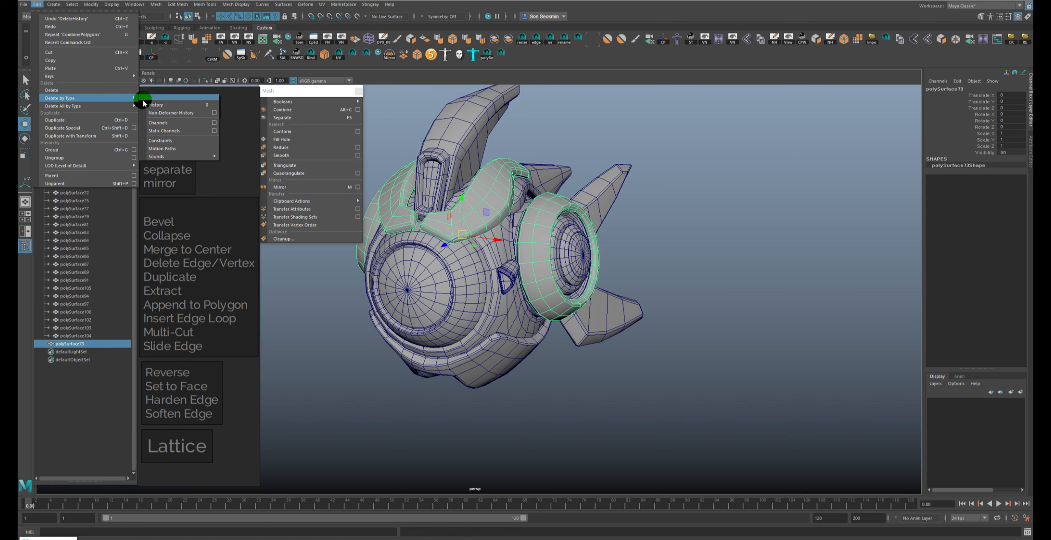
left_click(112, 106)
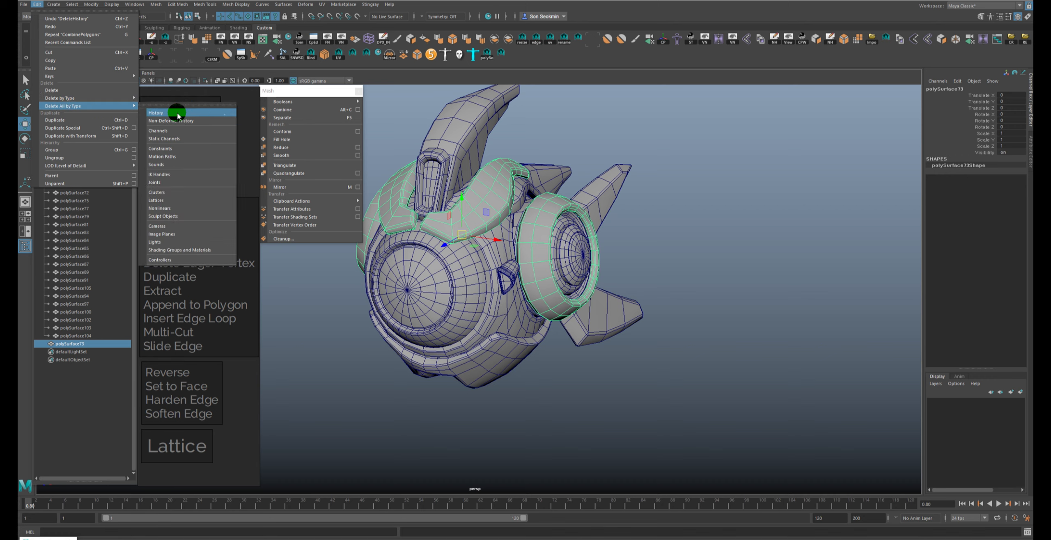
left_click(79, 100)
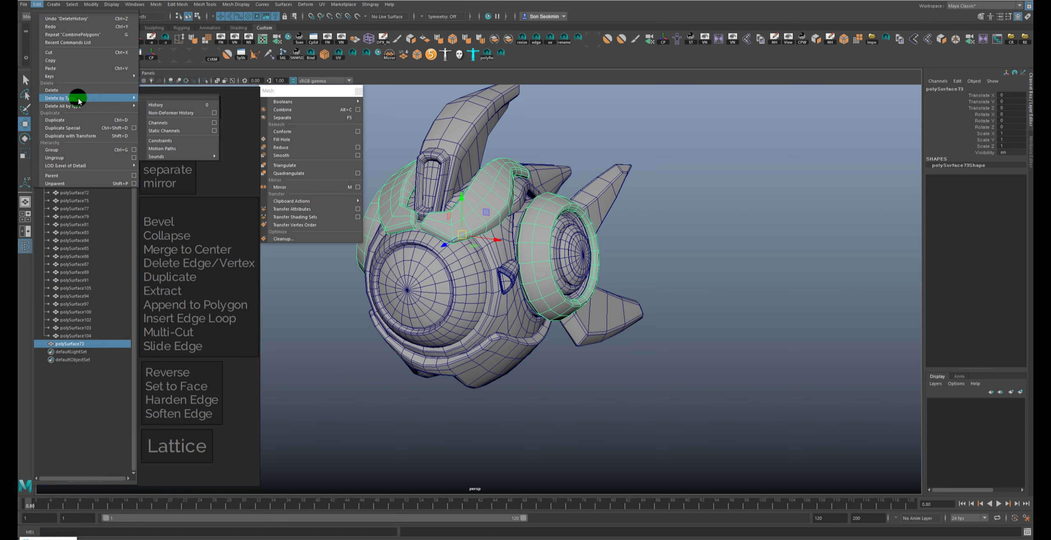
left_click(172, 107)
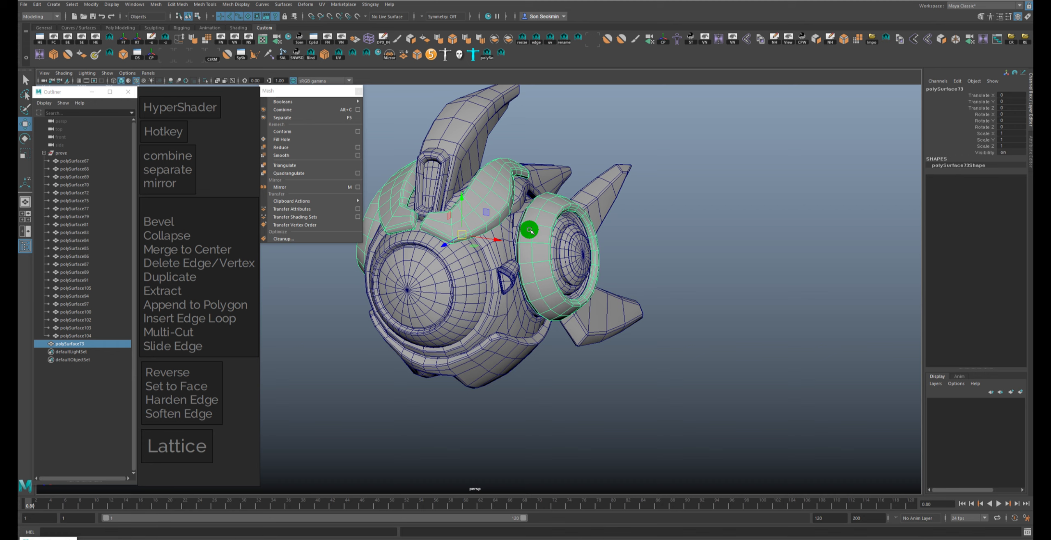
Step: Select the head's upper and lower side fins and combine them into one mesh
left_click(75, 337)
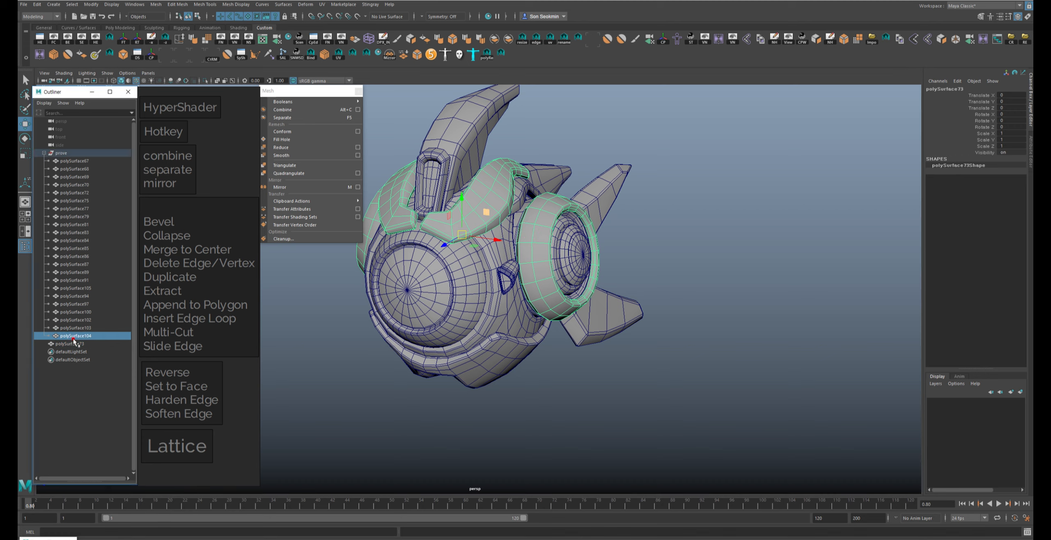
left_click(73, 344)
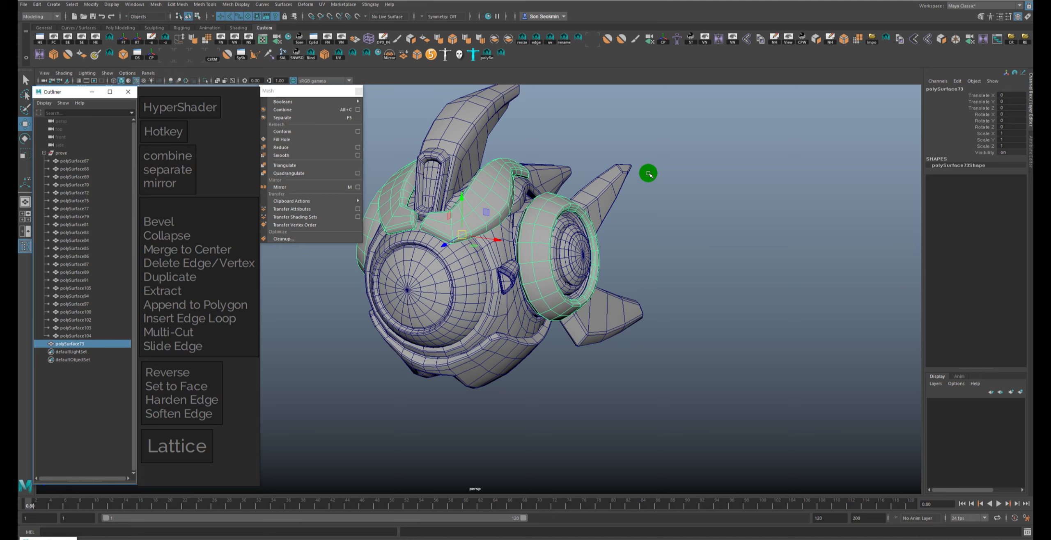
left_click(563, 133)
left_click(617, 193)
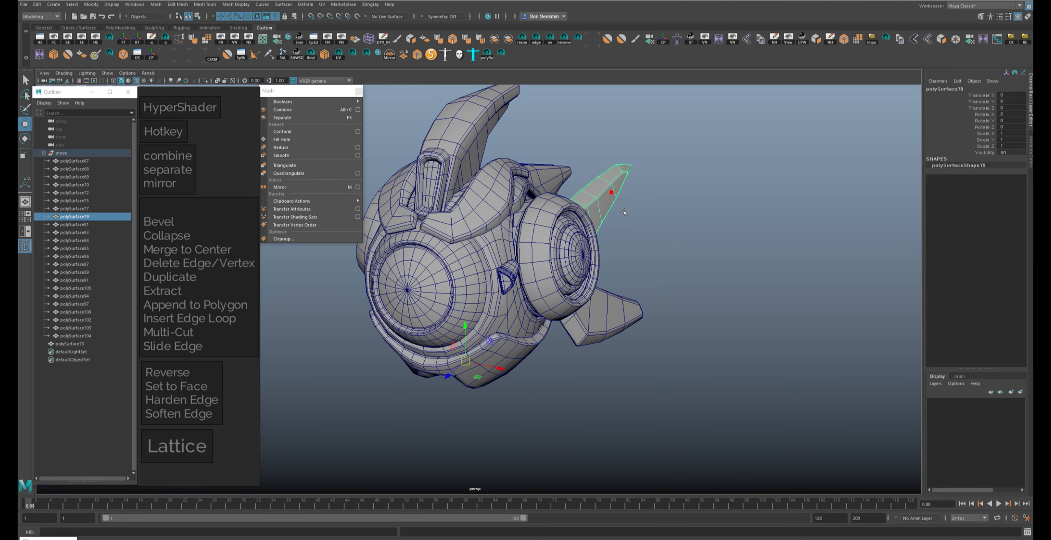
left_click_drag(655, 248, 616, 212, "alt")
left_click(621, 326, "shift")
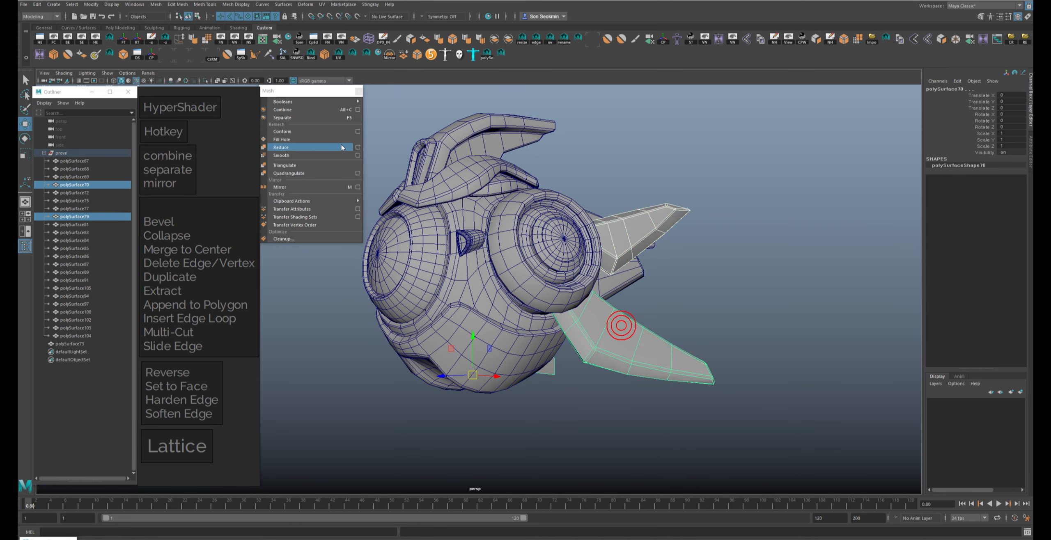
left_click(287, 109)
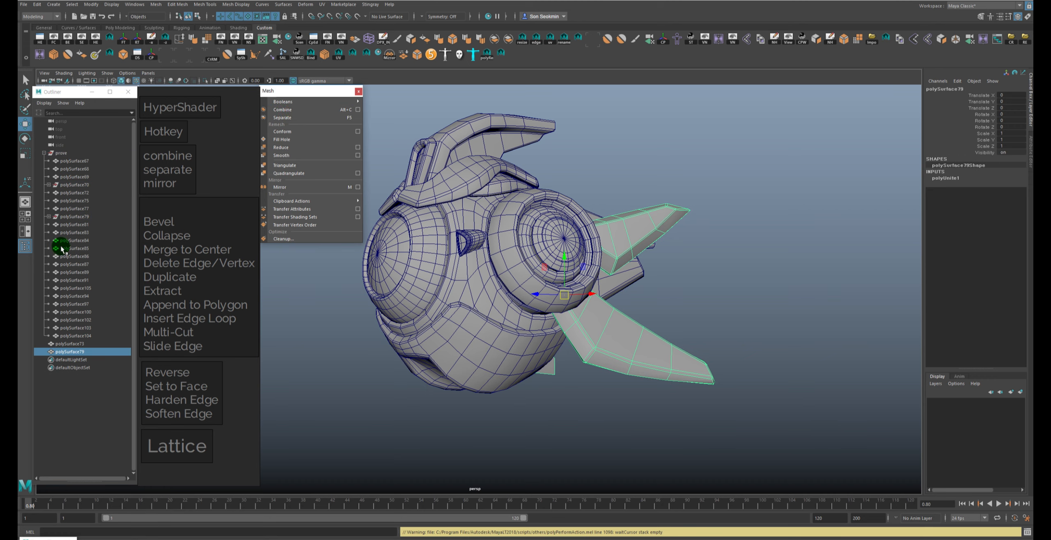
Step: Expand and inspect the two leftover fin groups and their transform nodes in the scene hierarchy
left_click(48, 185)
left_click(49, 224)
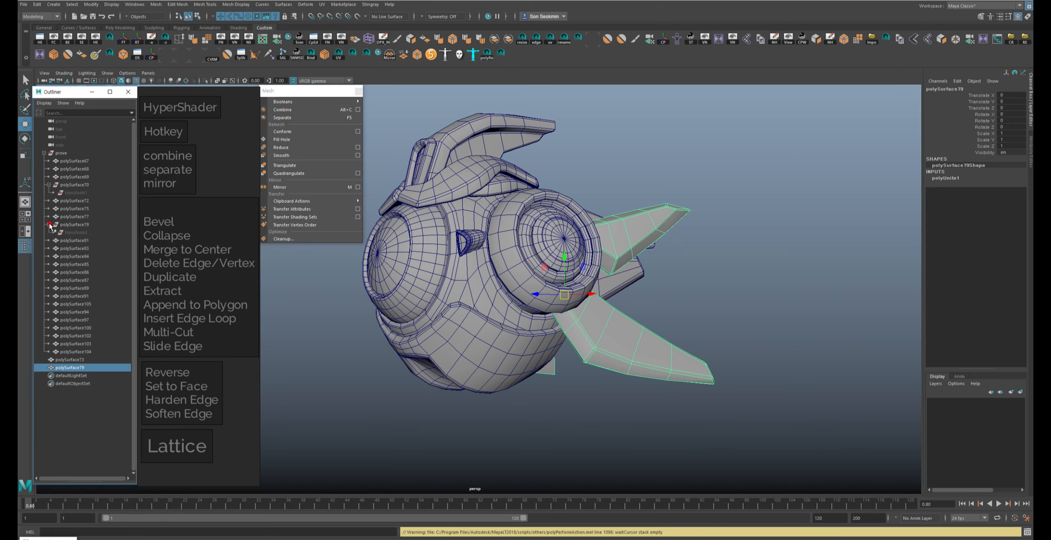
left_click(71, 224)
left_click(78, 184)
left_click(78, 224)
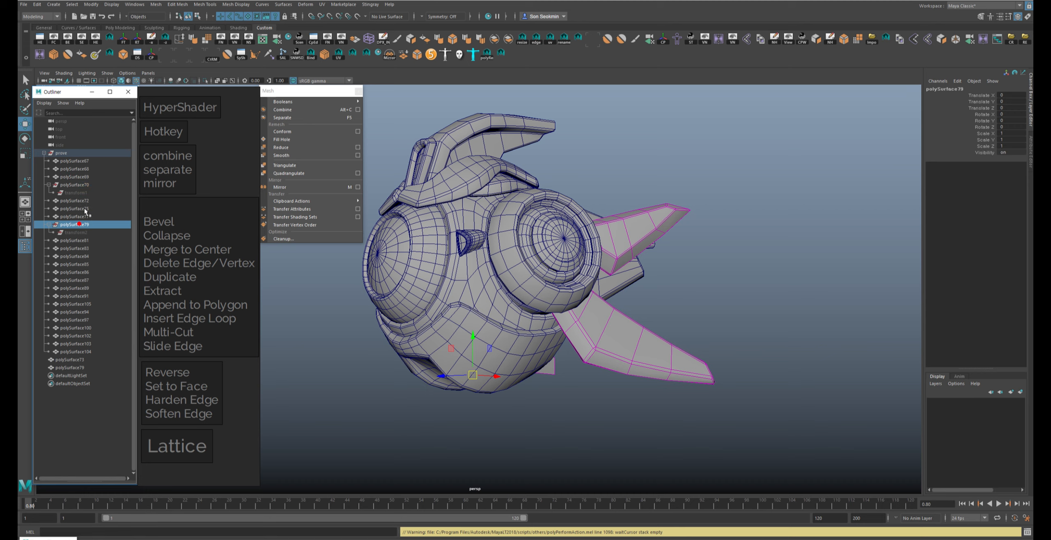
left_click(82, 184)
left_click(85, 224)
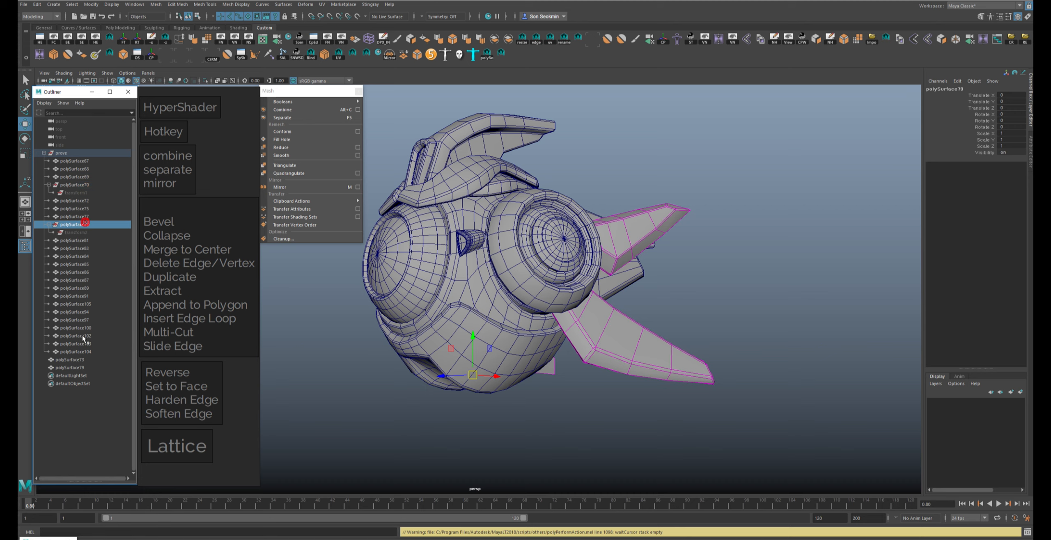
Step: Delete the combined fins' construction history to clear the leftover groups, and check the remaining hierarchy entries
left_click(66, 369)
key("alt+shift+d")
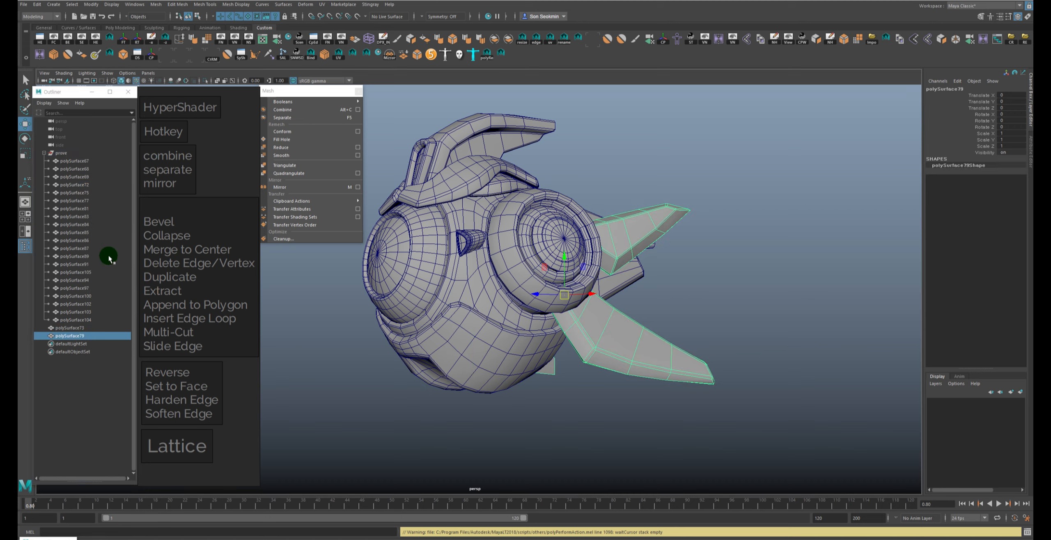
left_click(77, 186)
left_click(76, 217)
left_click(74, 264)
left_click(93, 312)
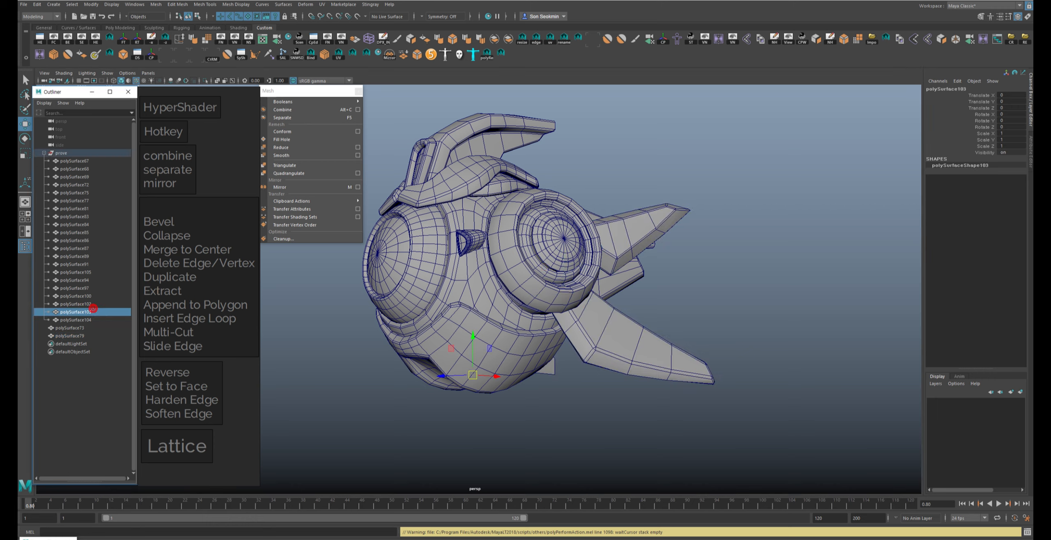
Step: Separate the combined fin mesh into its individual fin pieces
left_click(579, 164)
left_click_drag(580, 135, 598, 147, "alt")
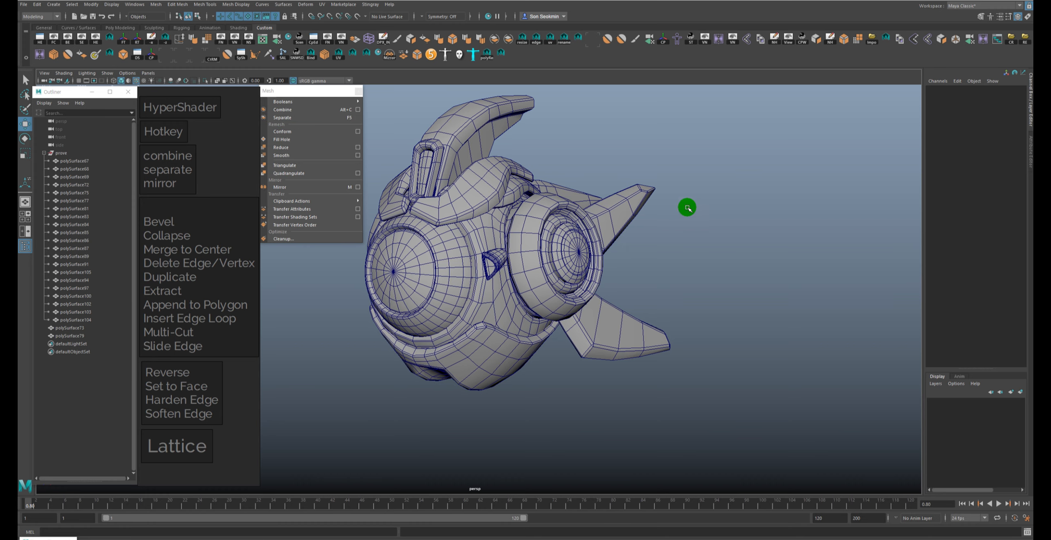
left_click(609, 226)
left_click_drag(758, 249, 390, 165, "alt")
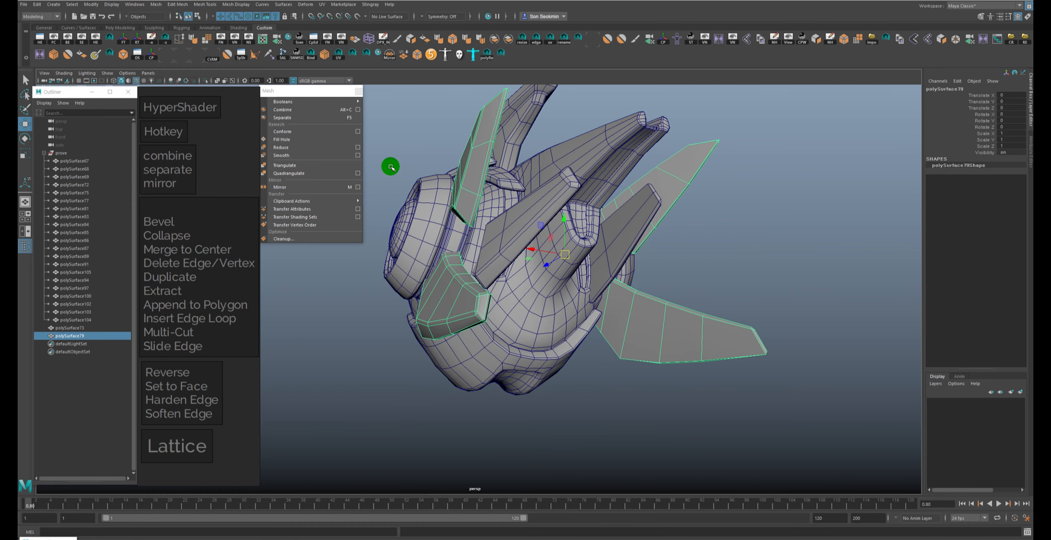
left_click(302, 119)
left_click(760, 176)
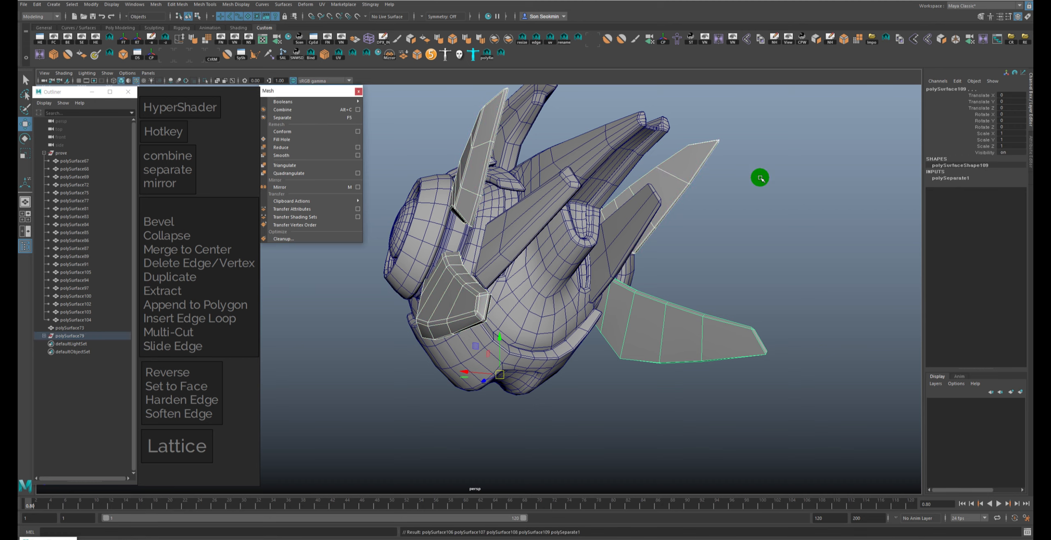
Step: Check each separated fin by selecting the pieces one after another in the viewport
left_click(688, 172)
left_click(485, 158)
left_click(461, 249)
left_click(457, 271)
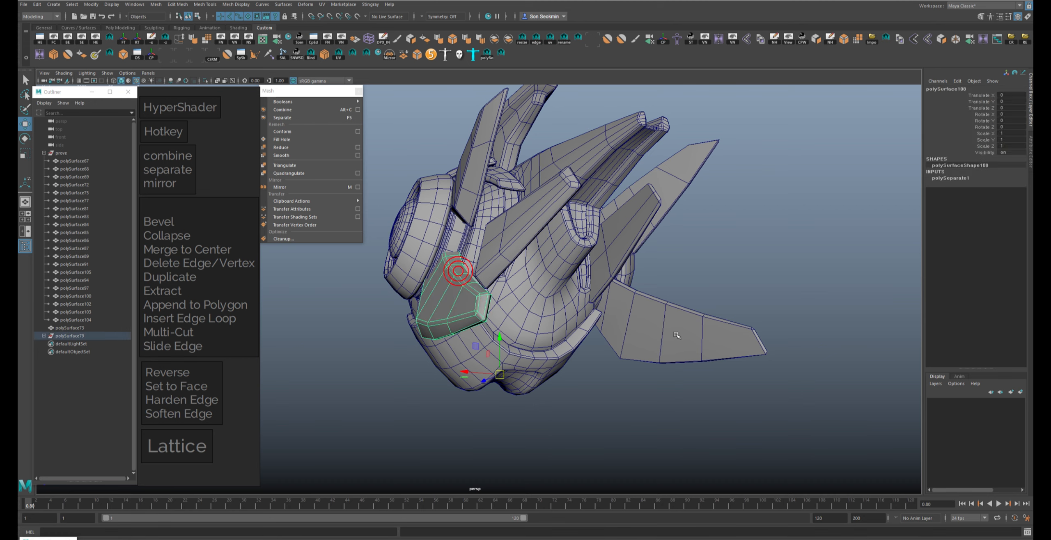
left_click(675, 334)
left_click(665, 200)
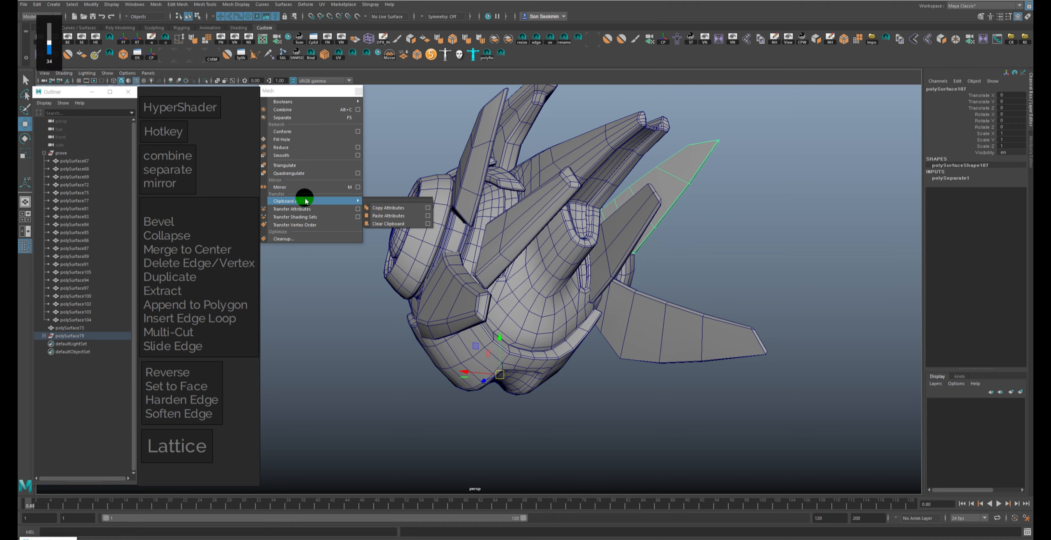
left_click(493, 141)
left_click(469, 269)
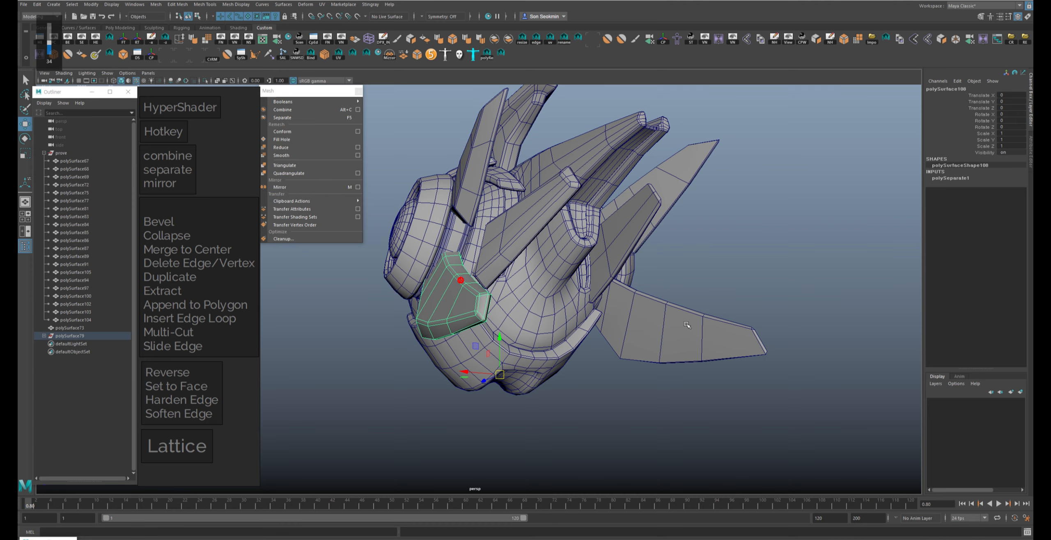
left_click(698, 325)
Step: Combine the upper and lower fins on one side of the head into a single mesh and delete its history
left_click_drag(446, 353, 521, 371, "alt")
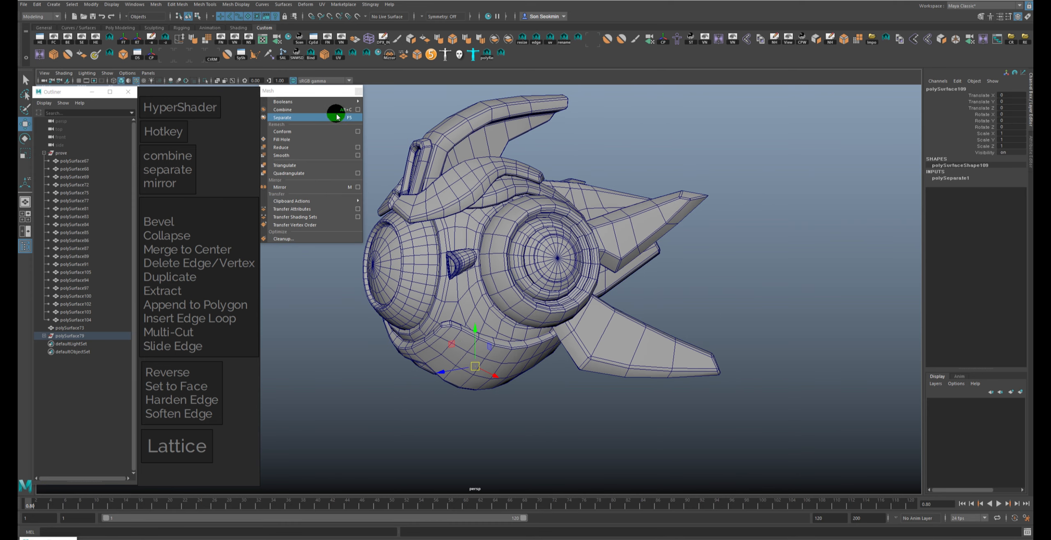
left_click_drag(620, 193, 621, 192, "alt")
left_click(631, 260)
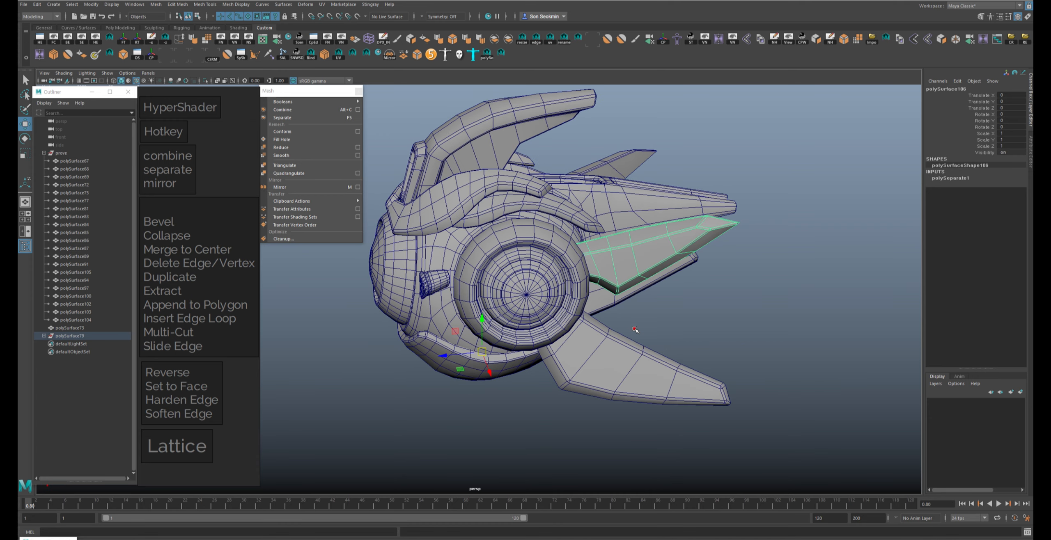
left_click(634, 330, "shift")
left_click_drag(780, 355, 773, 342, "alt")
key("alt+c")
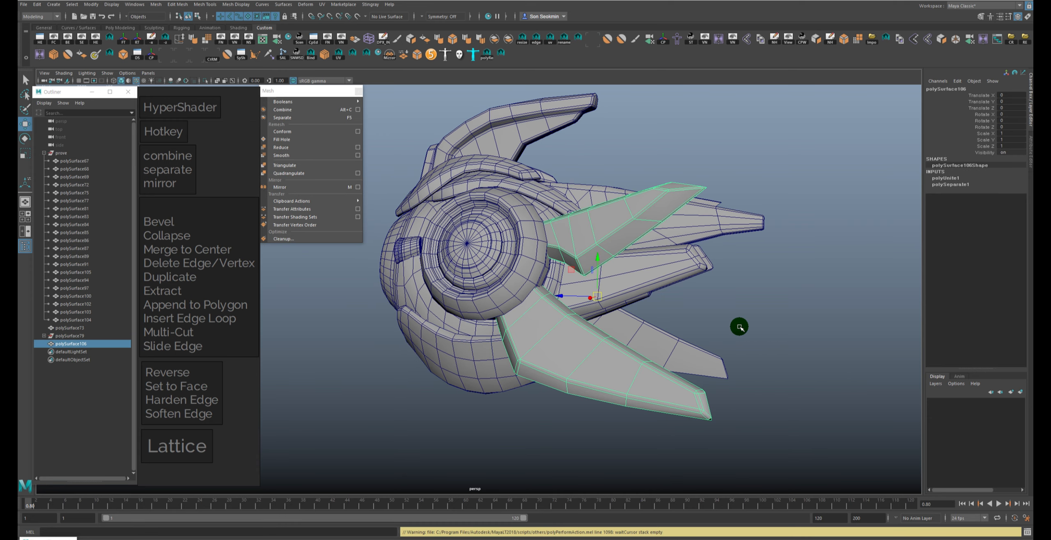
key("alt+shift+d")
left_click(798, 280)
scroll(798, 280, "down", 3)
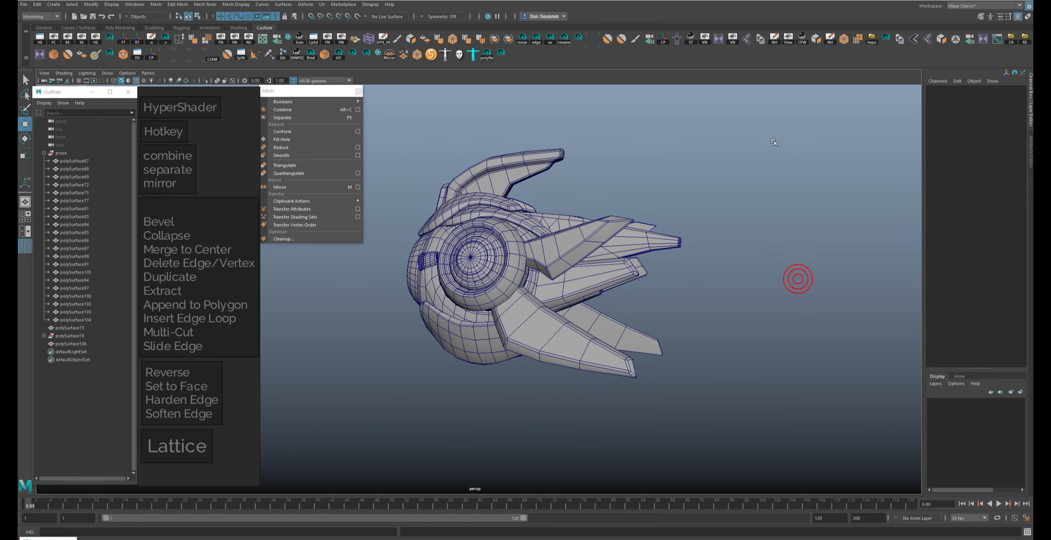
Step: Select the combined fin pair on one side, open the Mirror options and place the dialog clear of the head
left_click_drag(772, 142, 423, 418)
left_click(619, 178)
left_click_drag(619, 176, 562, 150, "alt")
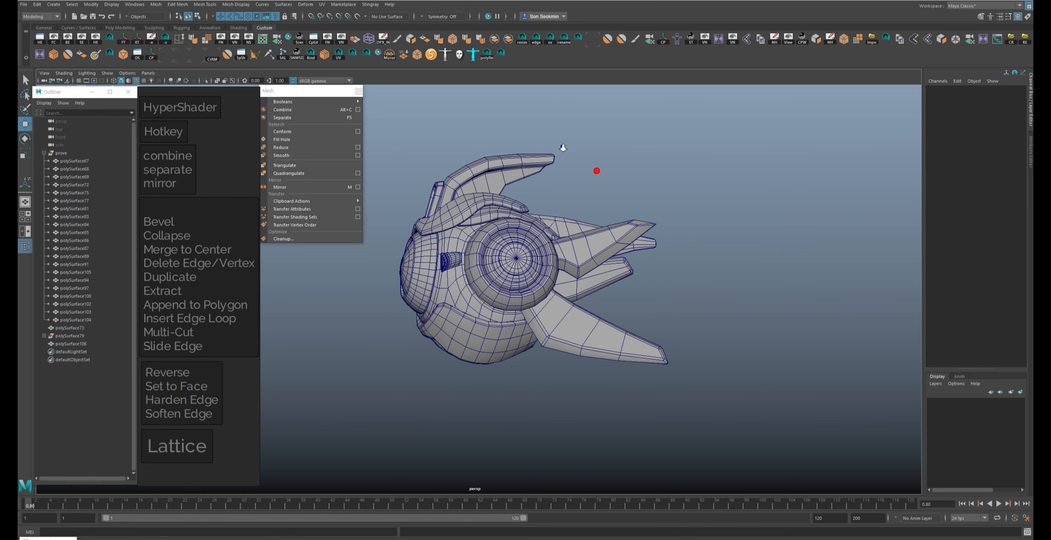
scroll(563, 148, "up", 3)
mouse_move(685, 239)
left_mouse_down("alt")
mouse_move(618, 241)
mouse_move(691, 226)
left_mouse_up("alt")
left_click(618, 241)
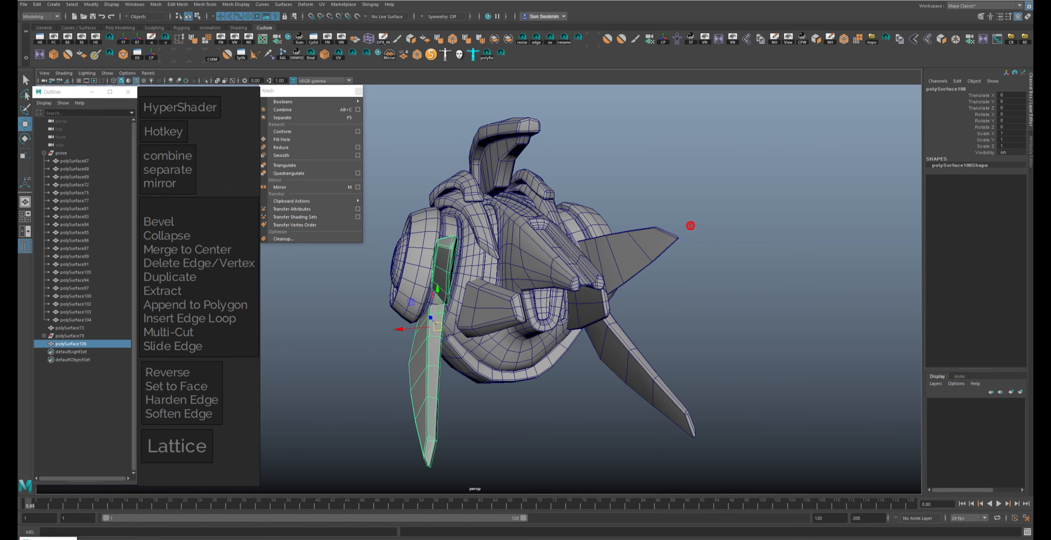
left_click(136, 6)
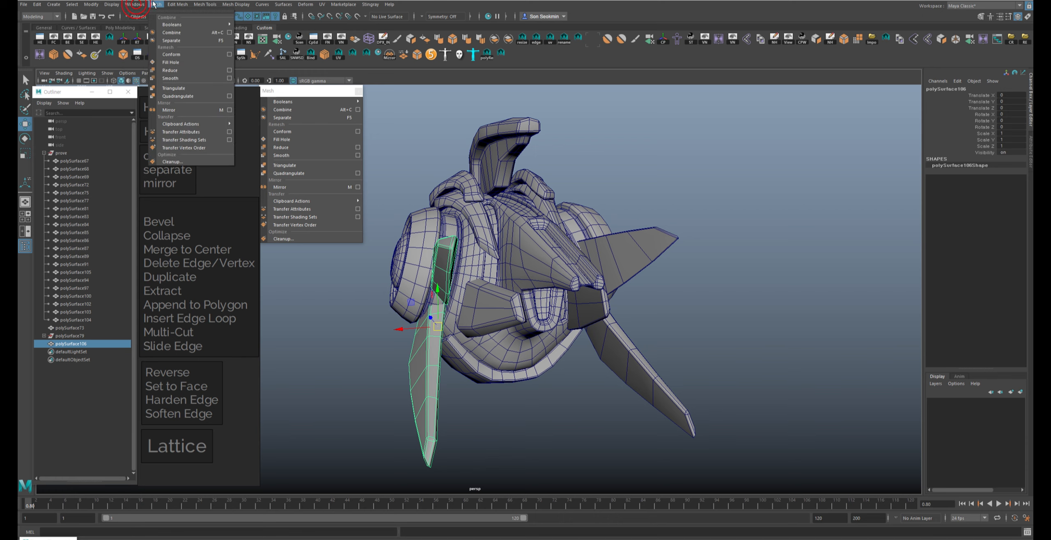
left_click(231, 110)
left_click_drag(265, 113, 796, 106)
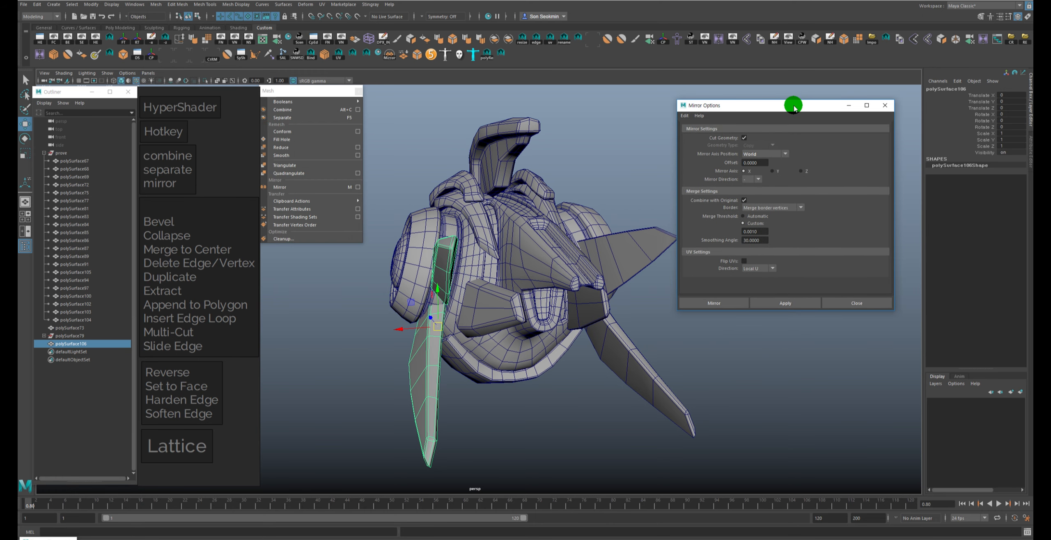
Step: Mirror the selected fin pair across the X axis with the World axis position and the negative mirror direction
left_click(770, 153)
left_click(752, 179)
left_click(751, 181)
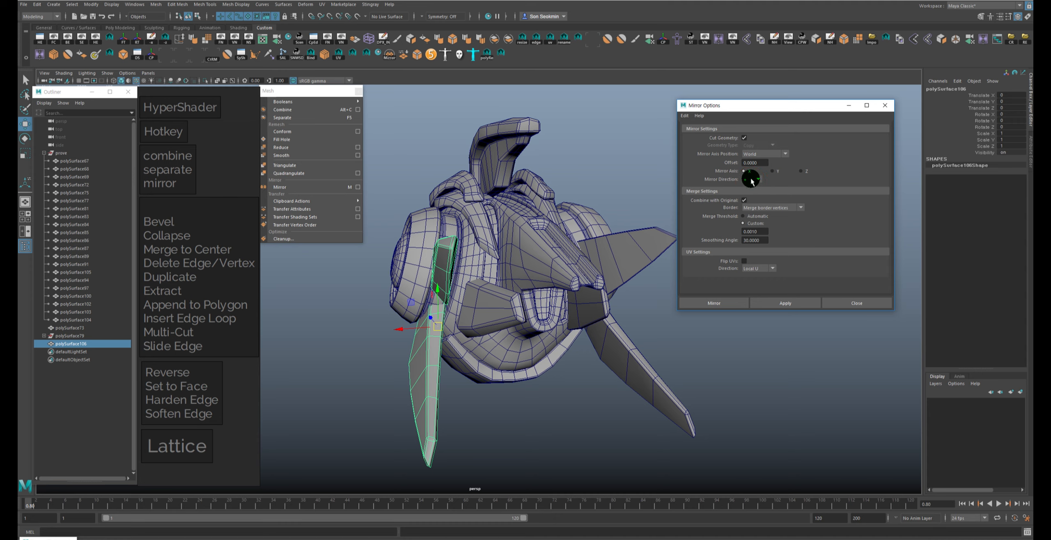
left_click(751, 194)
left_click_drag(510, 158, 659, 158, "alt")
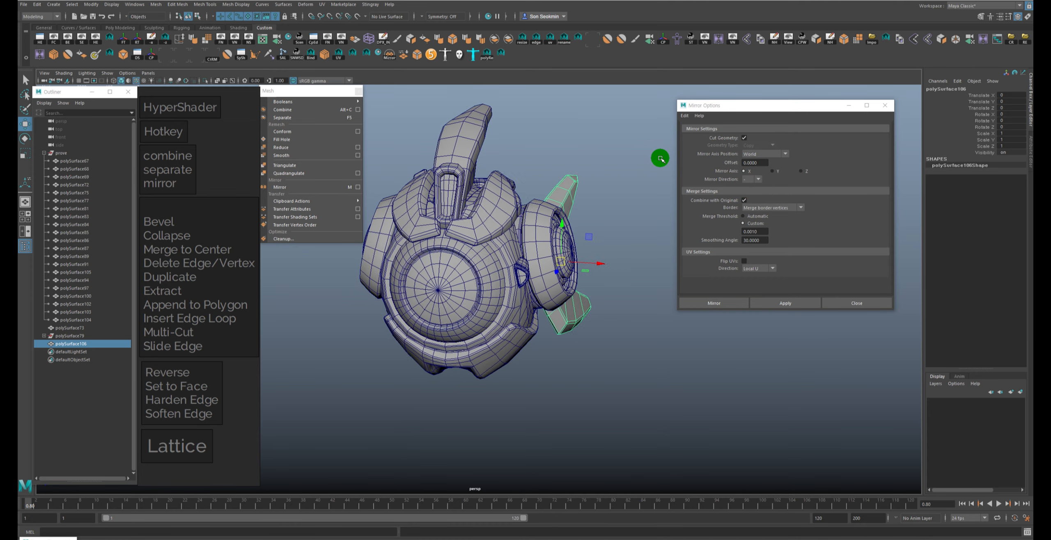
right_click_drag(660, 158, 604, 138, "alt")
left_click_drag(604, 139, 607, 149, "alt")
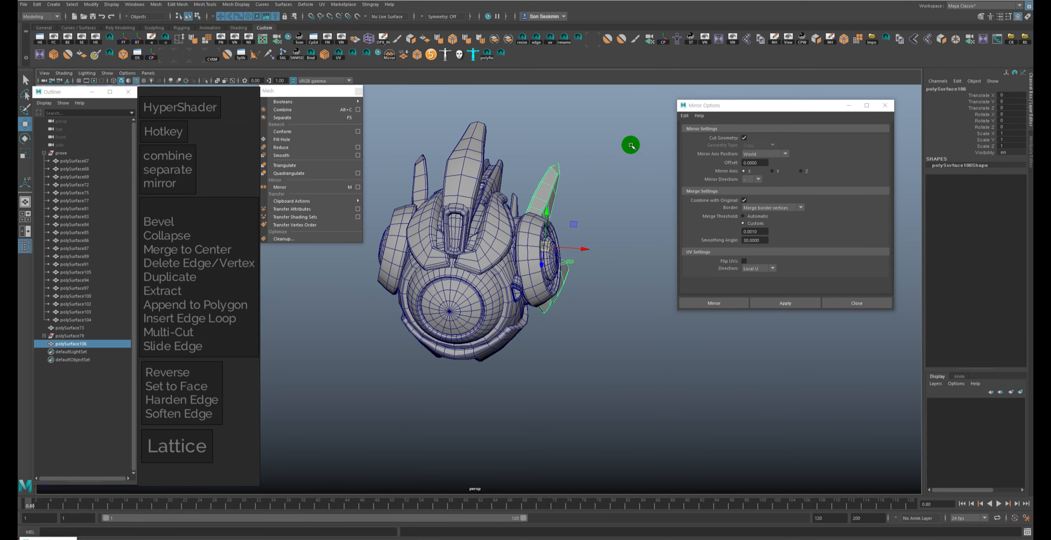
left_click(785, 303)
mouse_move(526, 150)
left_mouse_down("alt")
mouse_move(527, 171)
mouse_move(530, 157)
left_mouse_up("alt")
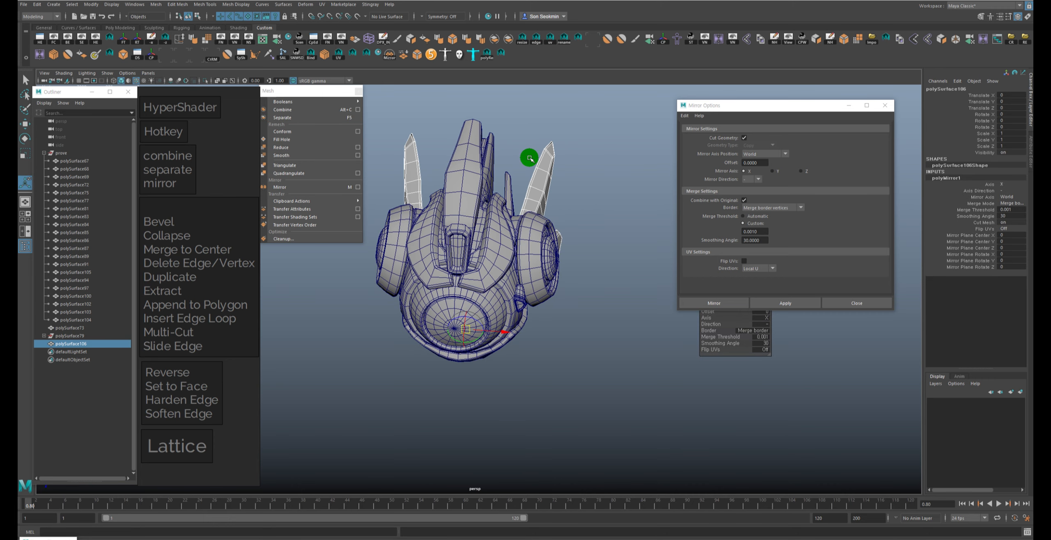
Step: Undo the mirror and reselect the original fin pair on its side of the head
key("ctrl+z")
left_click(448, 137)
left_click(412, 170)
left_click(429, 128)
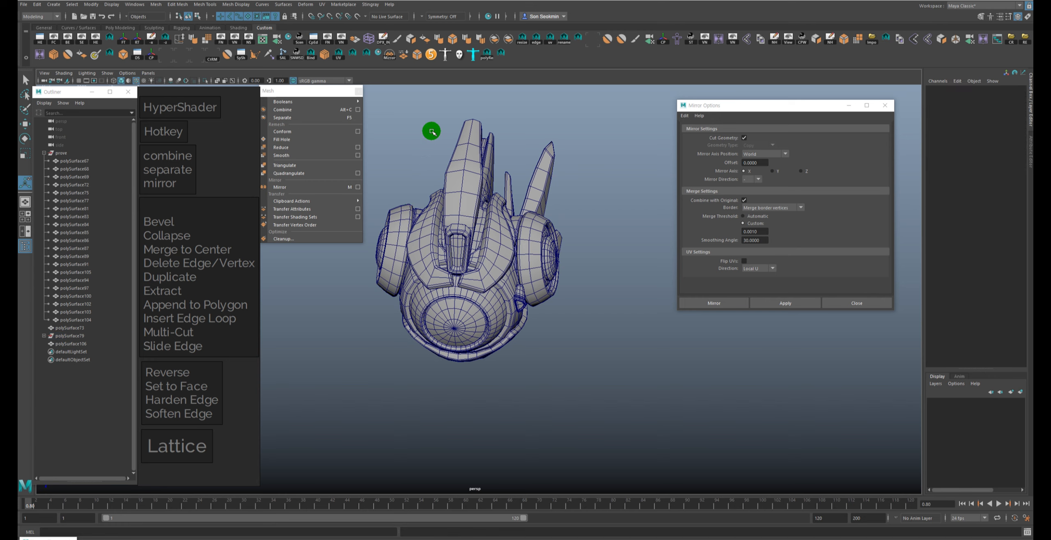
left_click(545, 171)
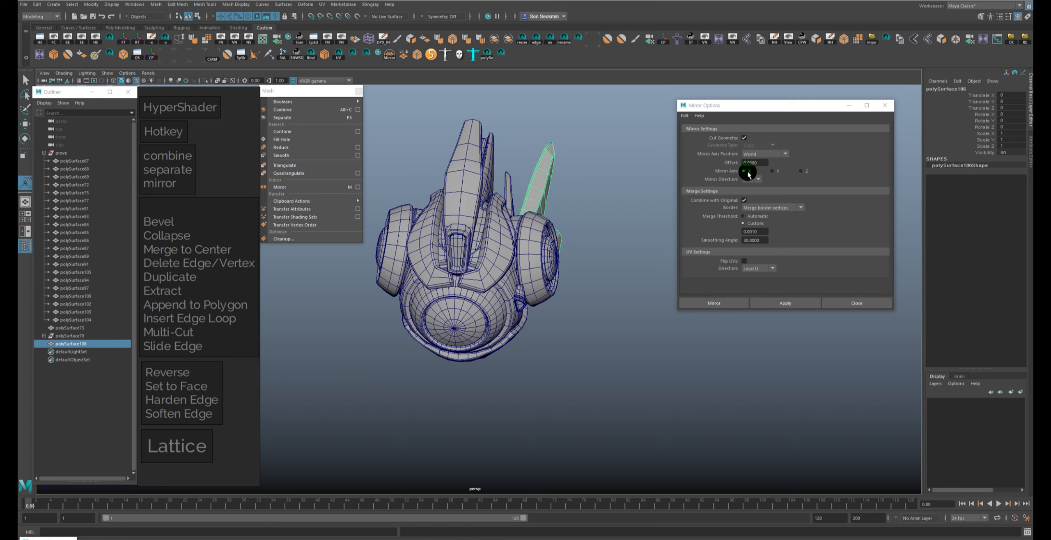
Step: Show the viewport grid and mirror the fin pair across the world X axis in the negative direction
left_click(785, 303)
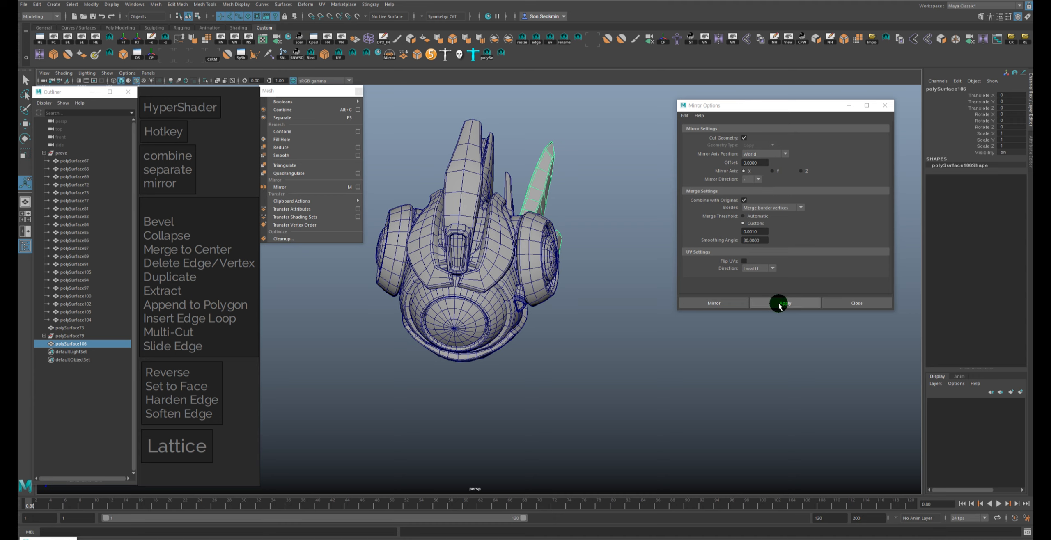
left_click_drag(641, 306, 405, 211, "alt")
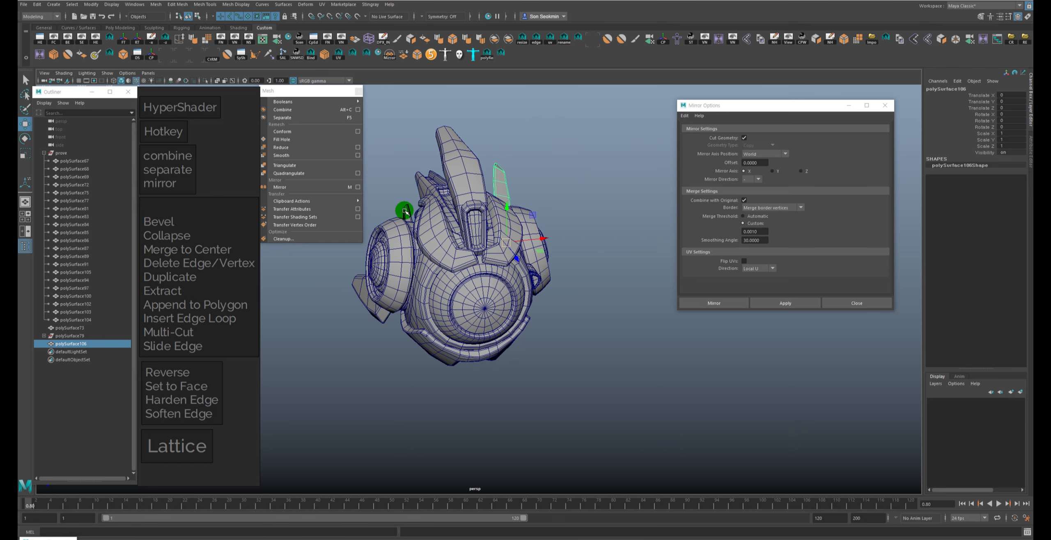
left_click(76, 81)
left_click_drag(414, 102, 455, 147, "alt")
left_click_drag(510, 168, 595, 179, "alt")
left_click(786, 304)
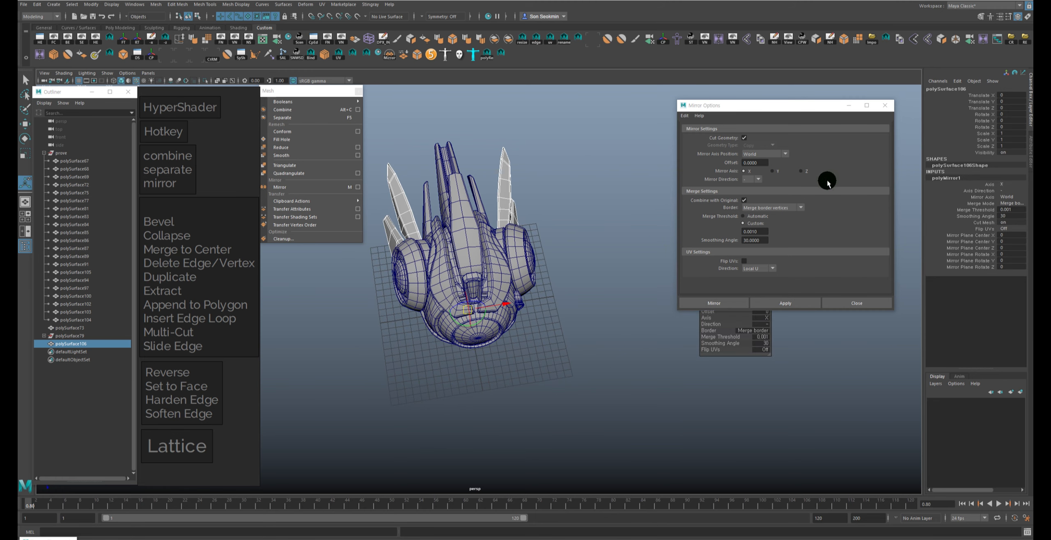
left_click_drag(606, 185, 585, 172, "alt")
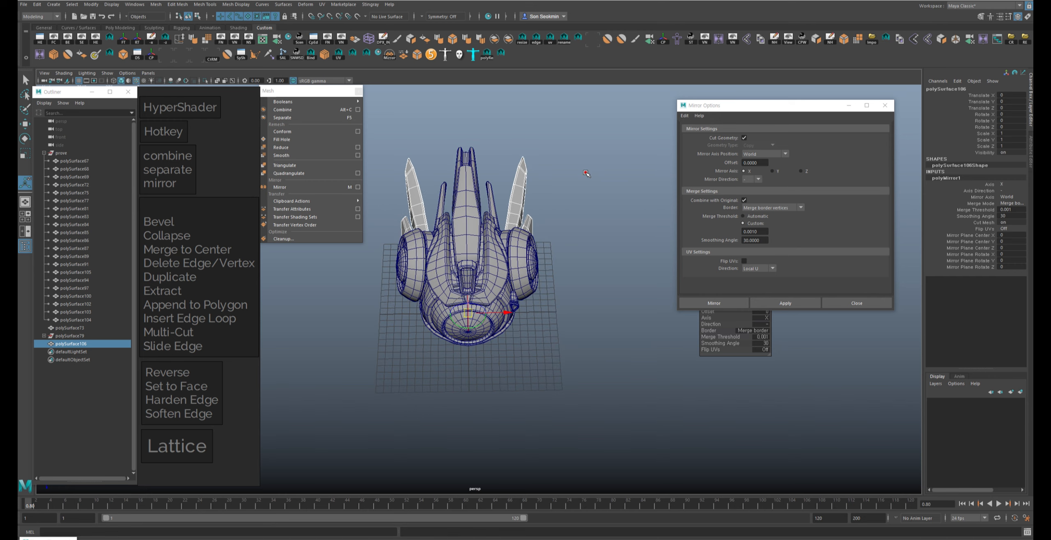
left_click(585, 172)
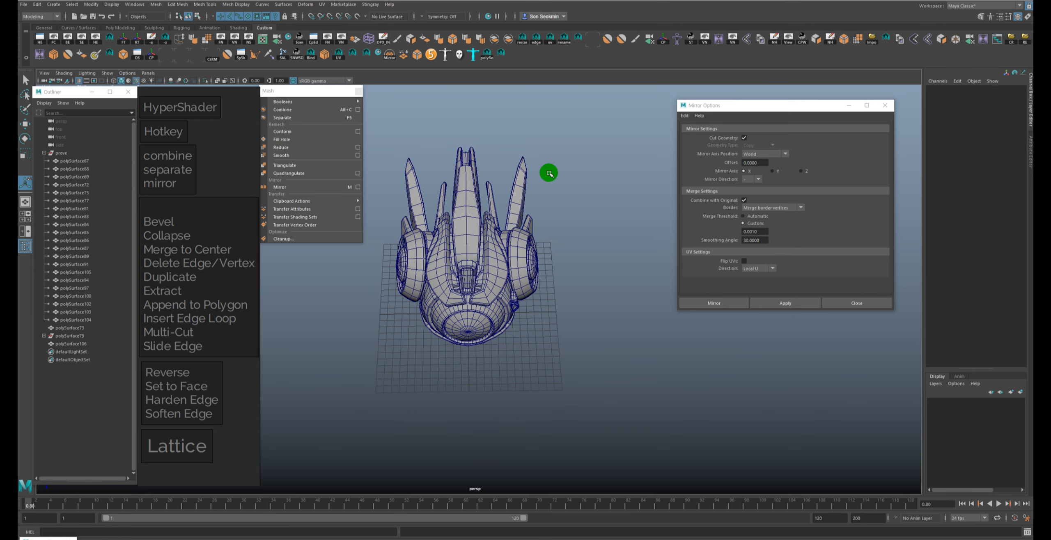
Step: Delete the original upper and lower fins from the mirrored mesh at face level and return to object selection
left_click_drag(565, 142, 369, 353)
left_click(559, 144)
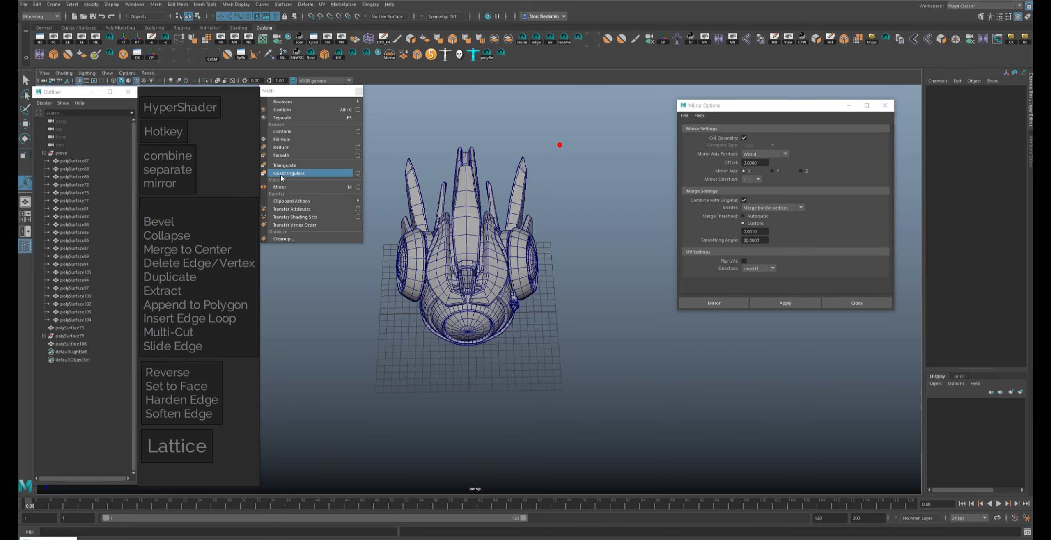
left_click(409, 185)
left_click_drag(436, 152, 443, 173, "alt")
left_click_drag(546, 215, 533, 201, "alt")
key("F11")
double_click(534, 199)
key("Delete")
left_click(543, 227)
key("Delete")
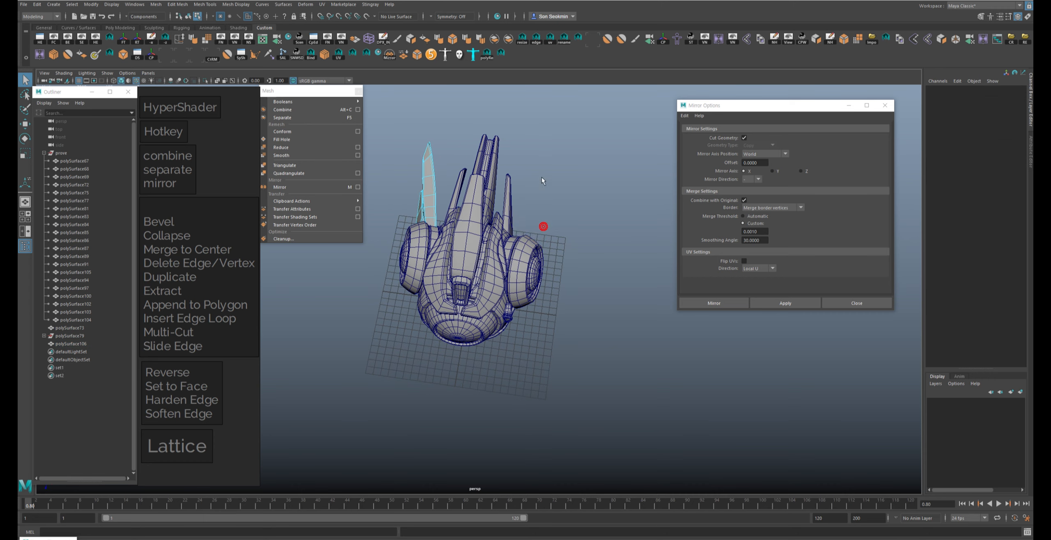
key("F8")
Step: Mirror the remaining fins back across the world X axis with the mirror direction set to positive
left_click(429, 172)
left_click(756, 180)
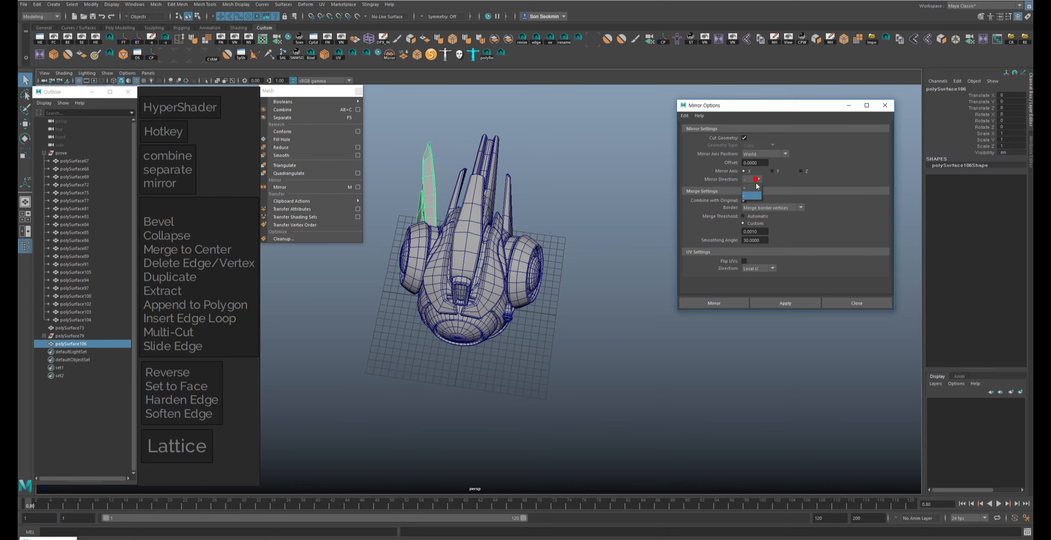
left_click(786, 302)
left_click_drag(551, 295, 575, 146, "alt")
left_click(576, 145)
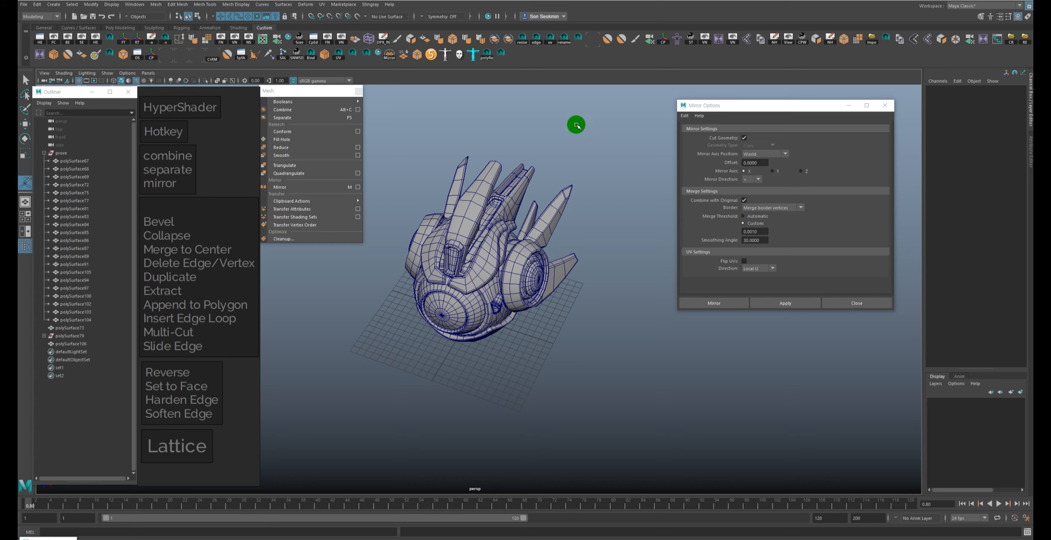
Step: Select the mirrored fin mesh, delete the source-side fin faces used for the positive mirror and return to object selection
left_click_drag(576, 126, 532, 209, "alt")
left_click(532, 208)
left_click_drag(460, 208, 446, 211)
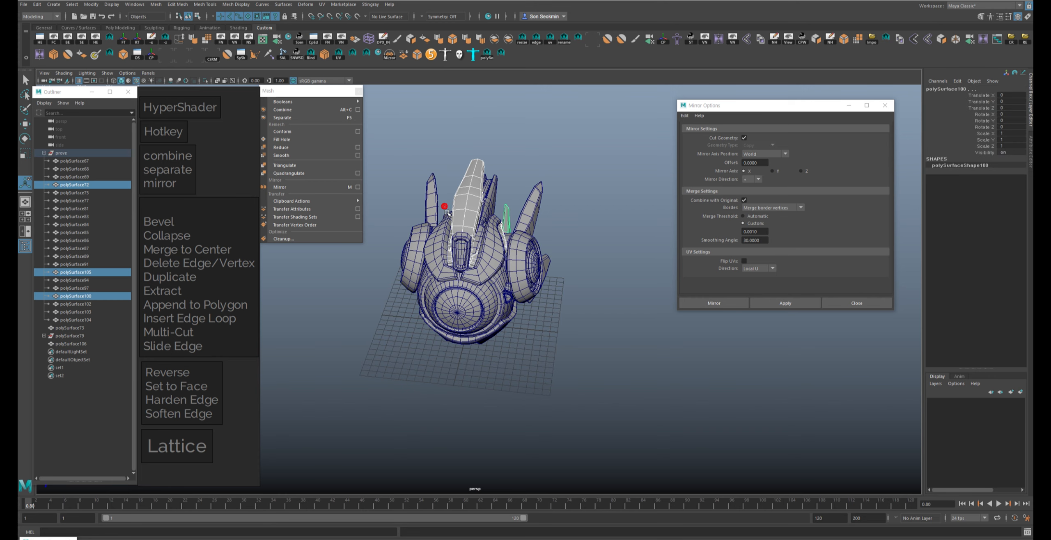
left_click(432, 200)
left_click_drag(472, 275, 506, 311, "alt")
key("F11")
double_click(420, 204)
key("Delete")
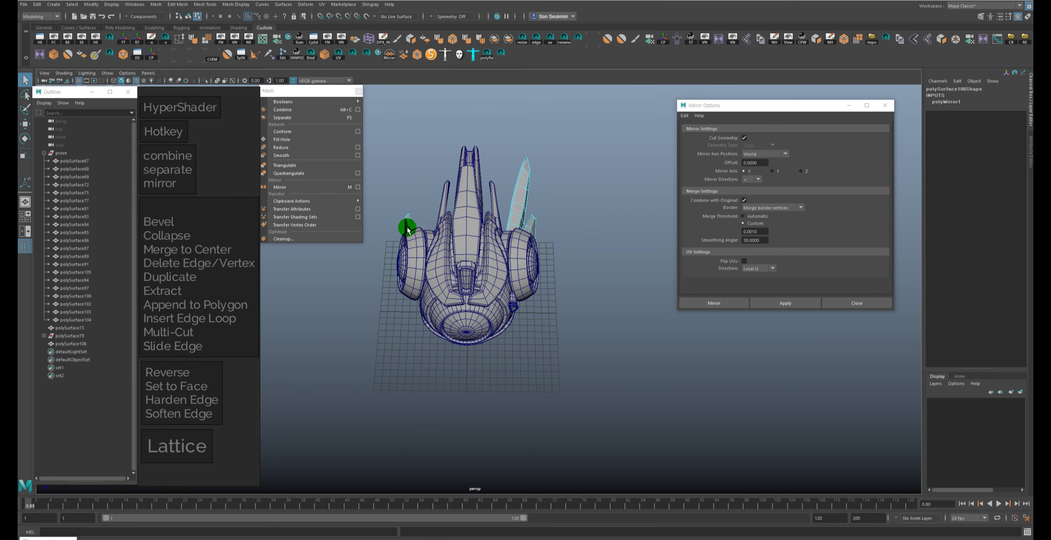
double_click(406, 223)
key("Delete")
key("F8")
Step: Delete the leftover separate fin beside the head's ear disc on the emptied side
left_click_drag(415, 134, 464, 152, "alt")
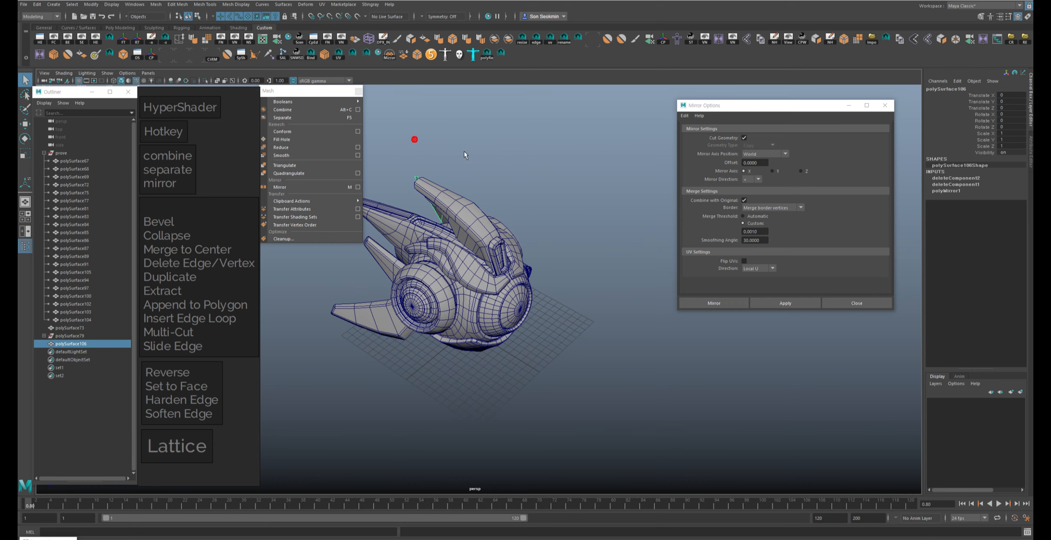
left_click(492, 169)
left_click(376, 309)
key("Delete")
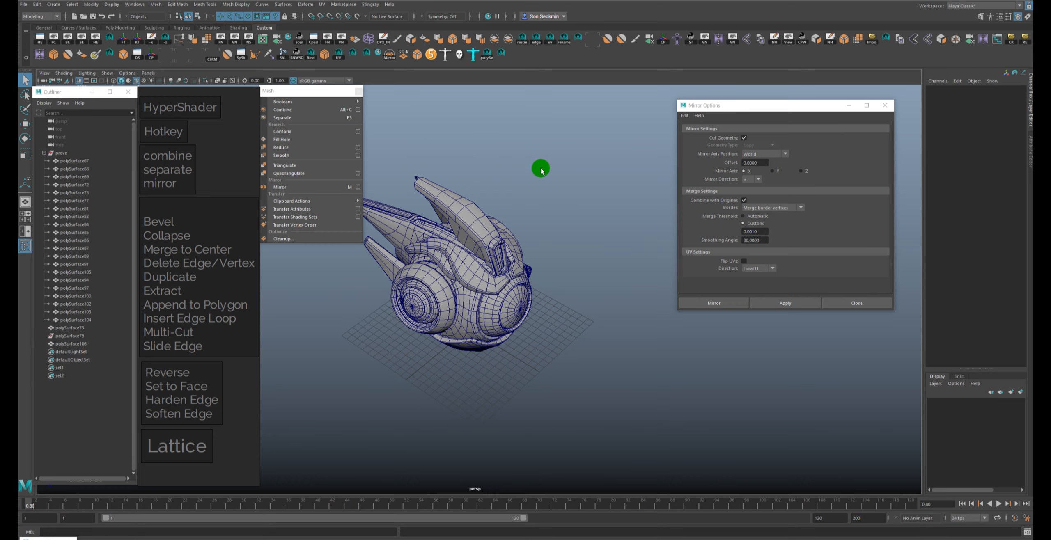
Step: Open the Duplicate Special options, place the dialog clear of the head and select the remaining fin pair
left_click_drag(559, 162, 451, 156, "alt")
left_click(48, 5)
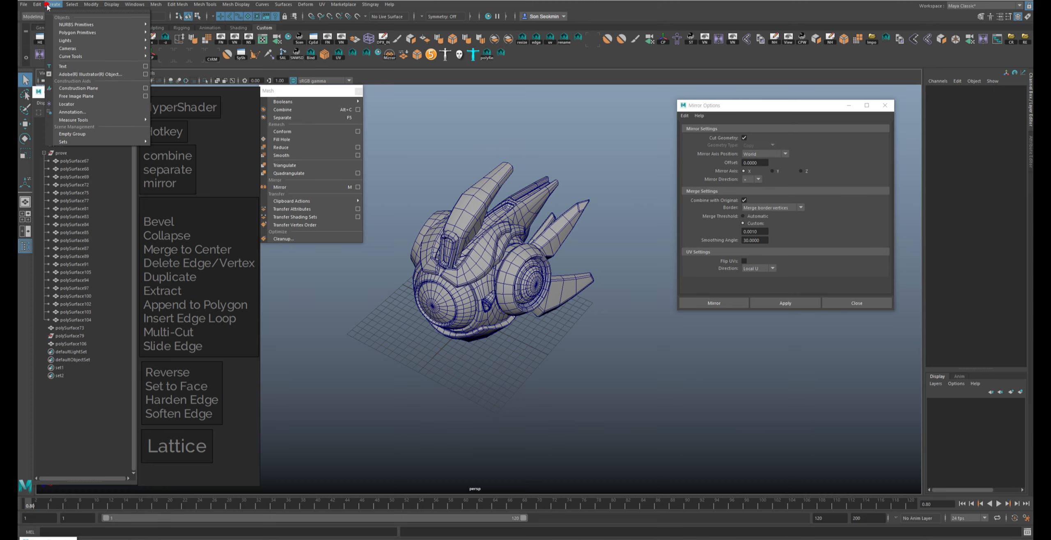
left_click(36, 5)
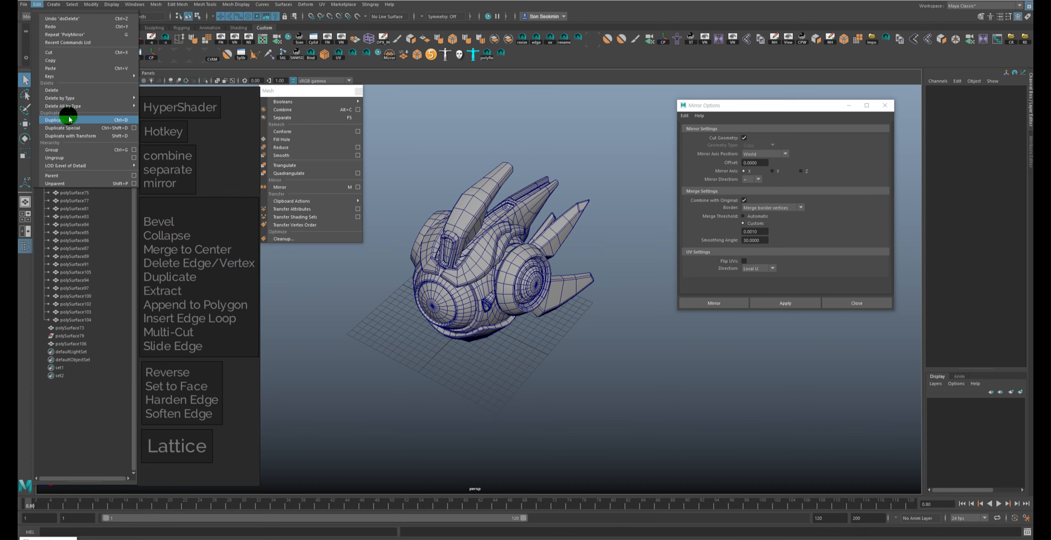
left_click(135, 128)
left_click_drag(795, 109, 740, 109)
left_click(576, 210)
left_click_drag(575, 176, 595, 184, "alt")
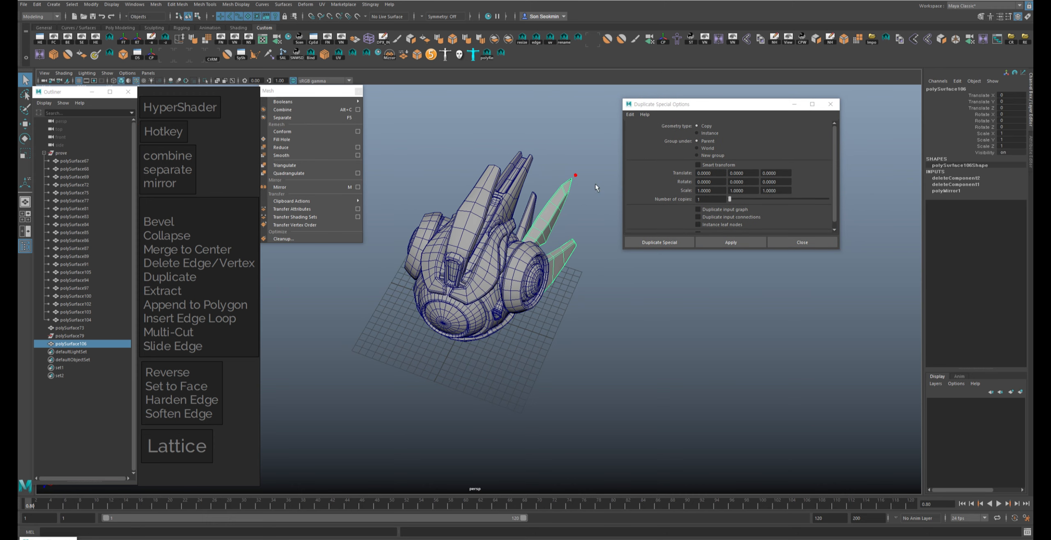
Step: Try the Instance geometry type for Duplicate Special and return it to Copy
left_click(715, 134)
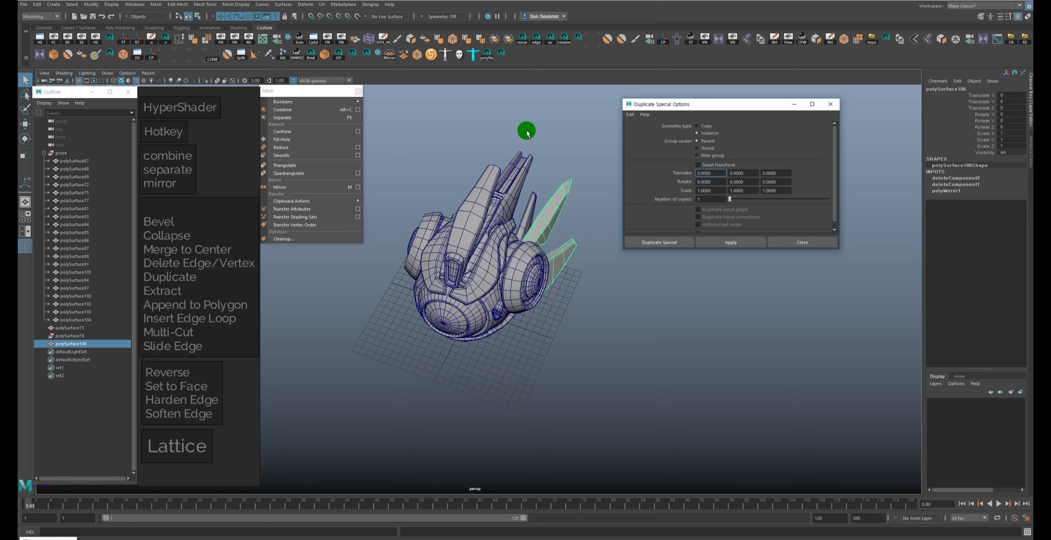
left_click(707, 126)
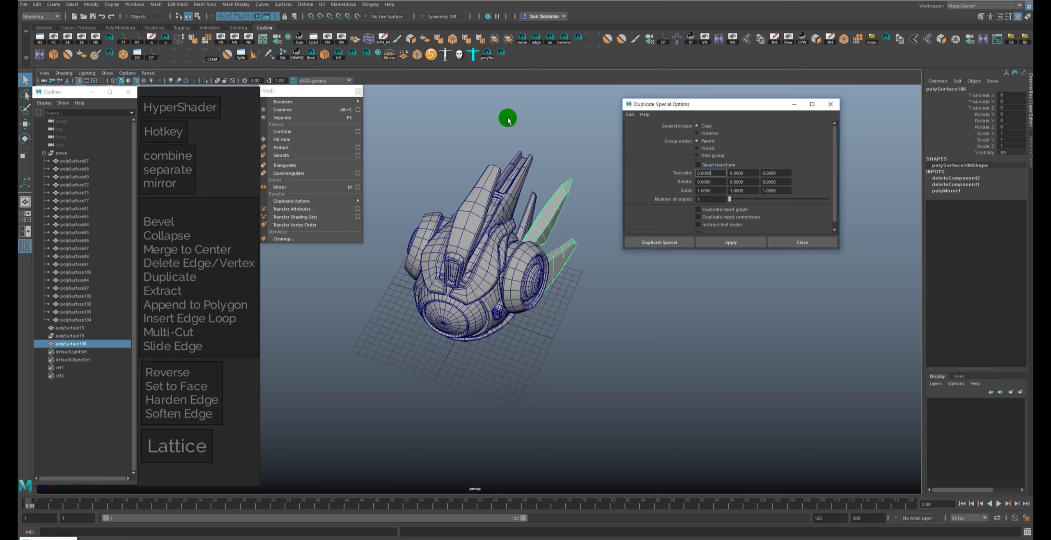
left_click_drag(507, 117, 585, 119, "alt")
left_click_drag(503, 118, 506, 124, "alt")
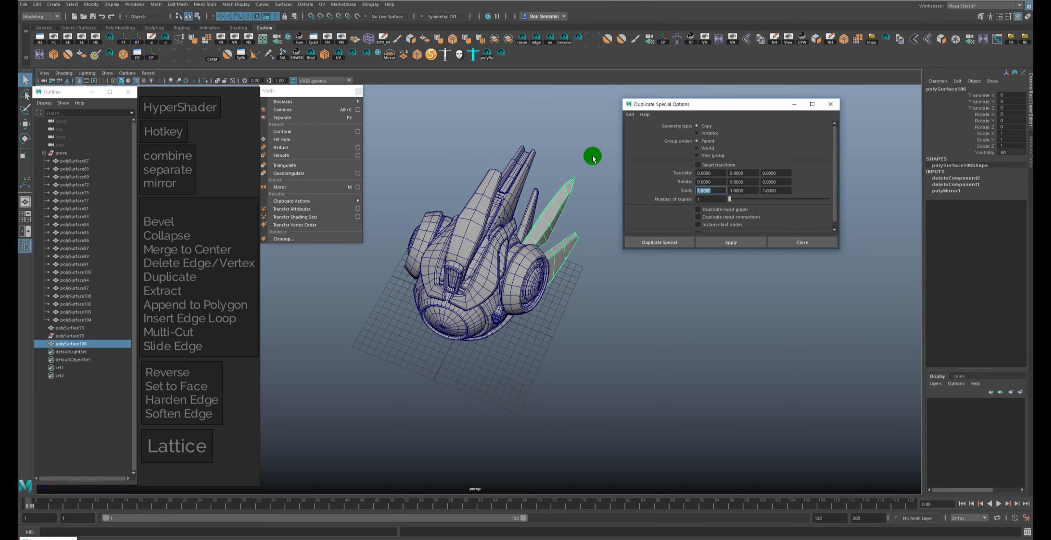
Step: Duplicate the fin pair with Duplicate Special as a copy with the X scale set to -1
left_click(594, 123)
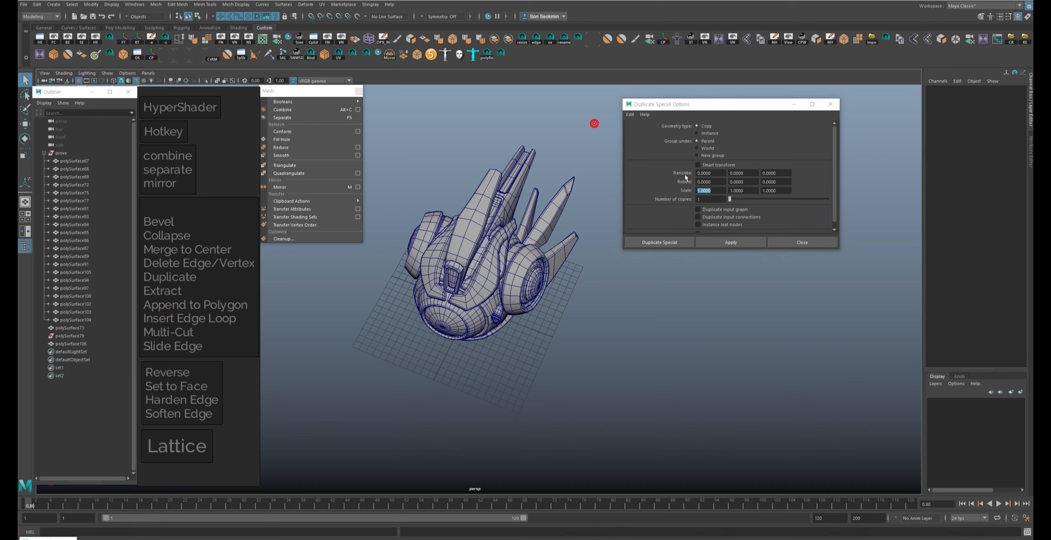
left_click(700, 191)
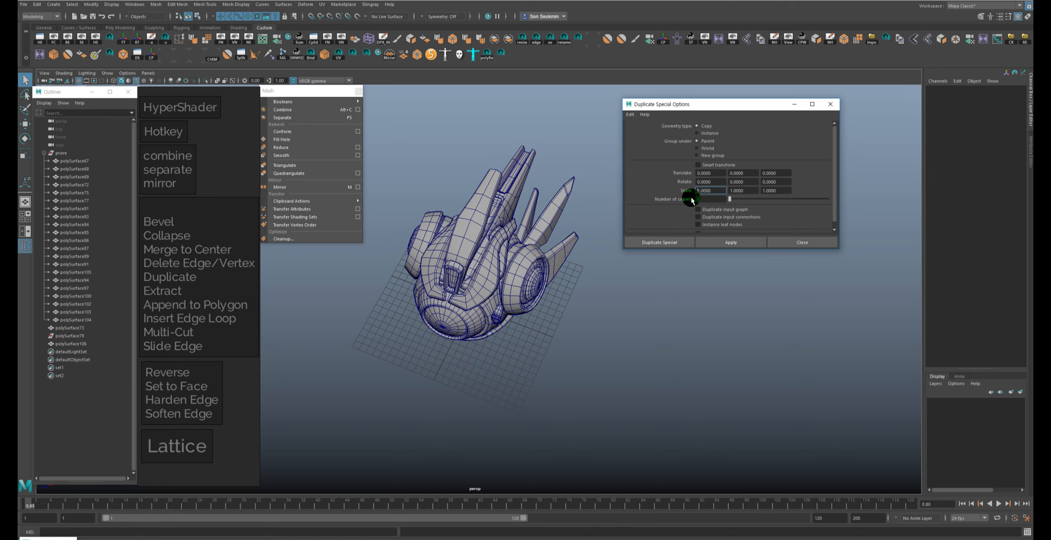
left_click(558, 197)
left_click(727, 243)
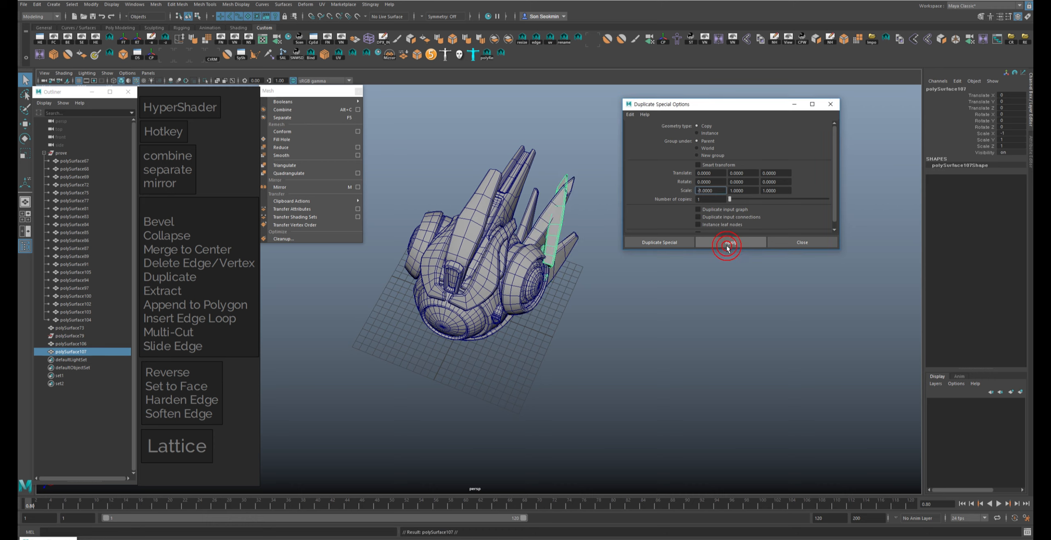
Step: Undo the test move of the duplicated fins and delete the duplicate
left_click_drag(600, 199, 462, 193, "alt")
key("w")
key("ctrl+z")
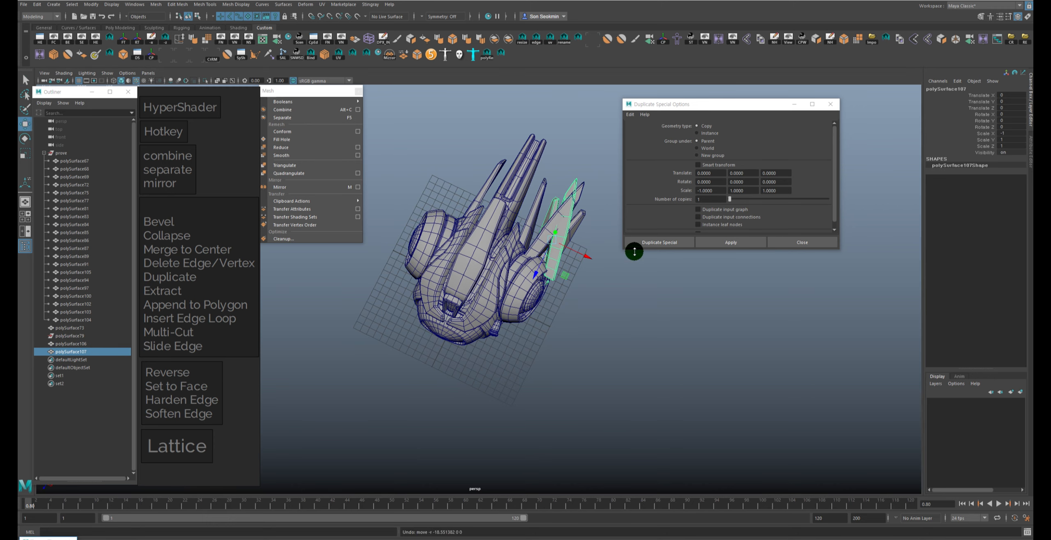
left_click_drag(631, 283, 632, 283, "alt")
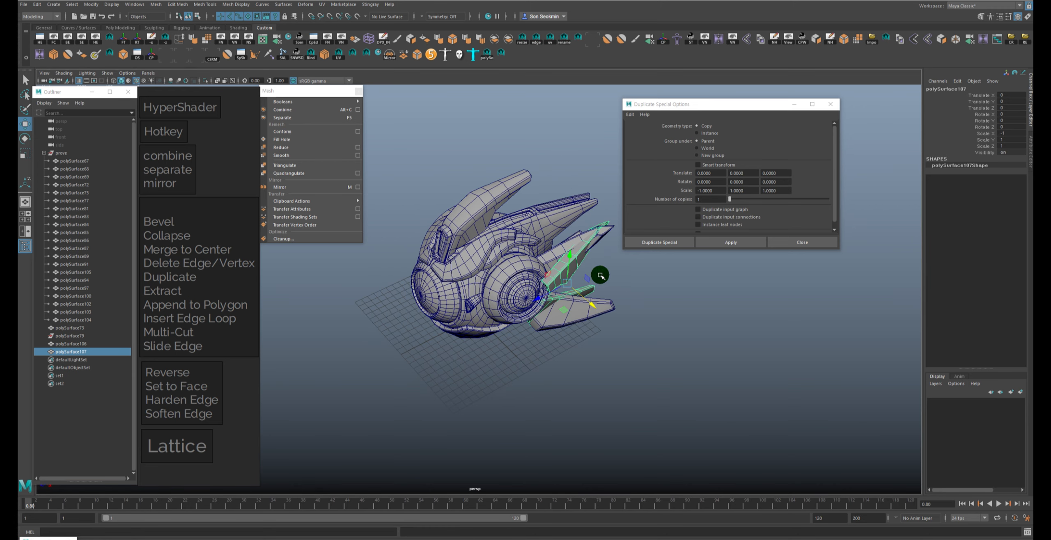
left_click(600, 275)
left_click(570, 274)
key("Delete")
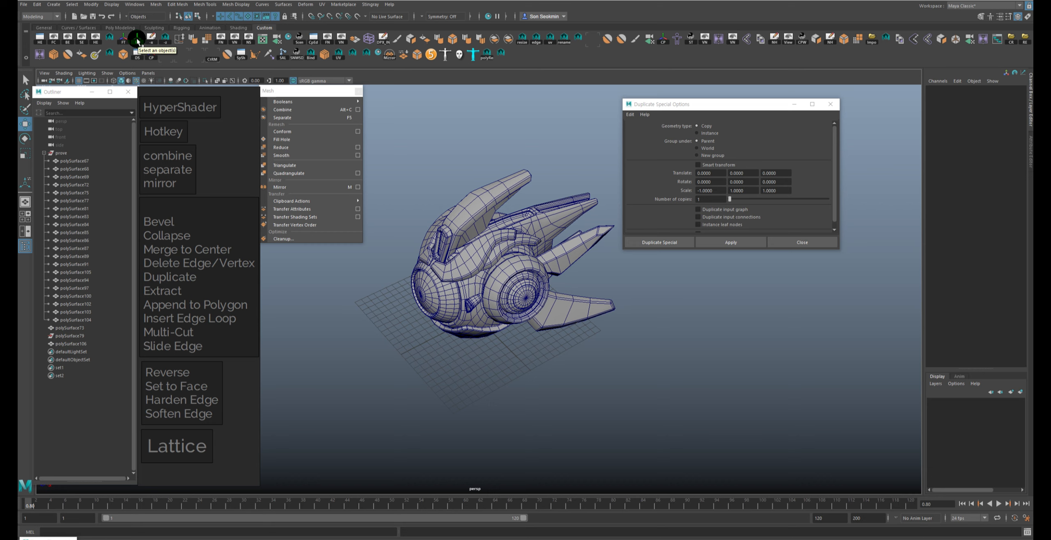
Step: Select the original fin pair and reset its transformations so its pivot sits at the world origin
left_click(578, 256)
left_click_drag(571, 139, 575, 173, "alt")
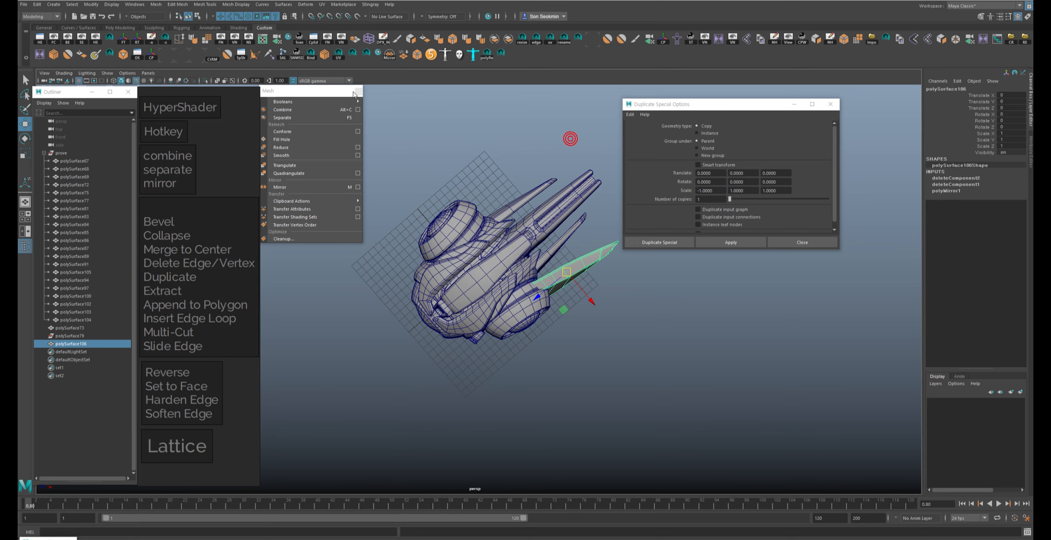
left_click(124, 44)
left_click_drag(481, 179, 478, 156, "alt")
left_click(91, 5)
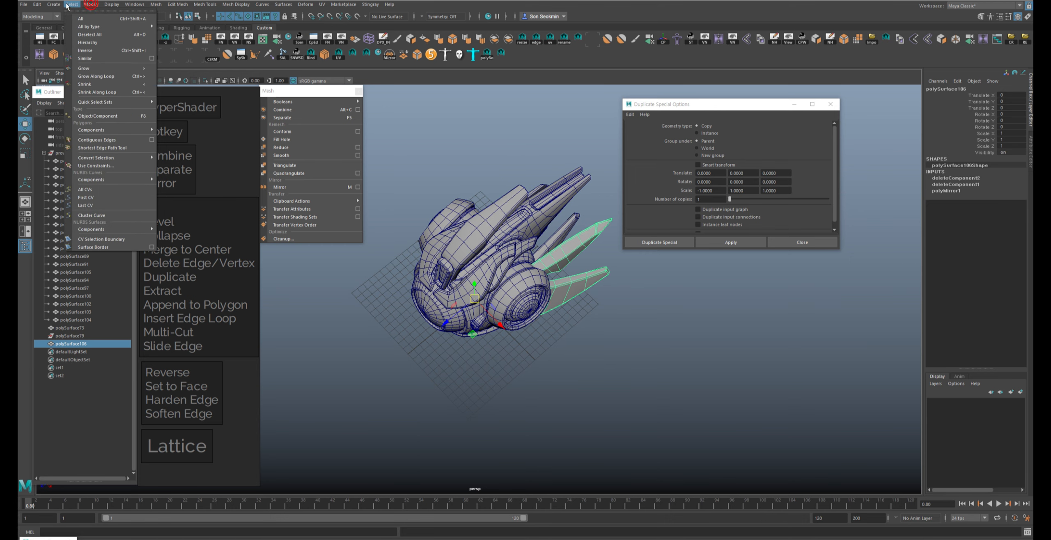
mouse_move(41, 6)
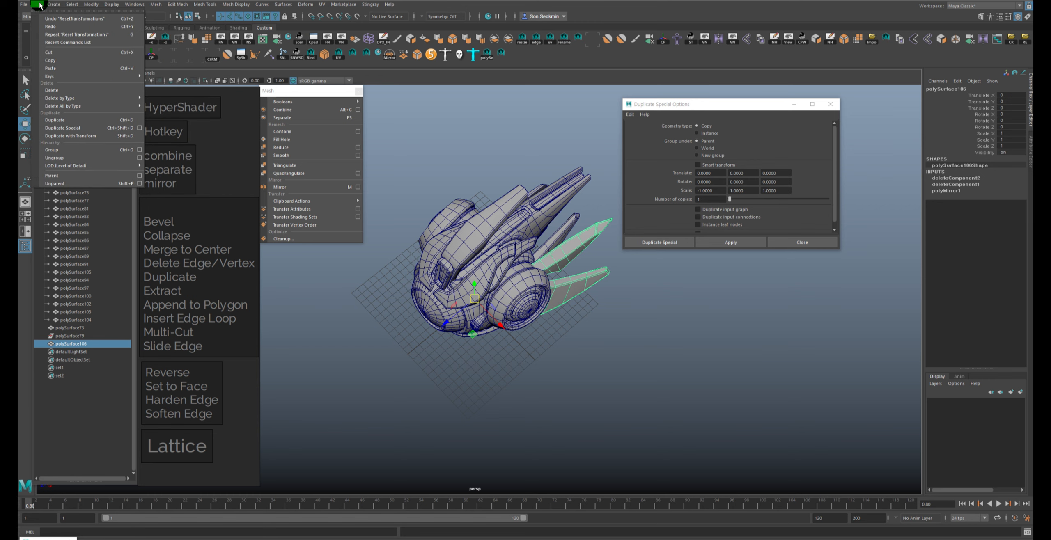
left_click(72, 36)
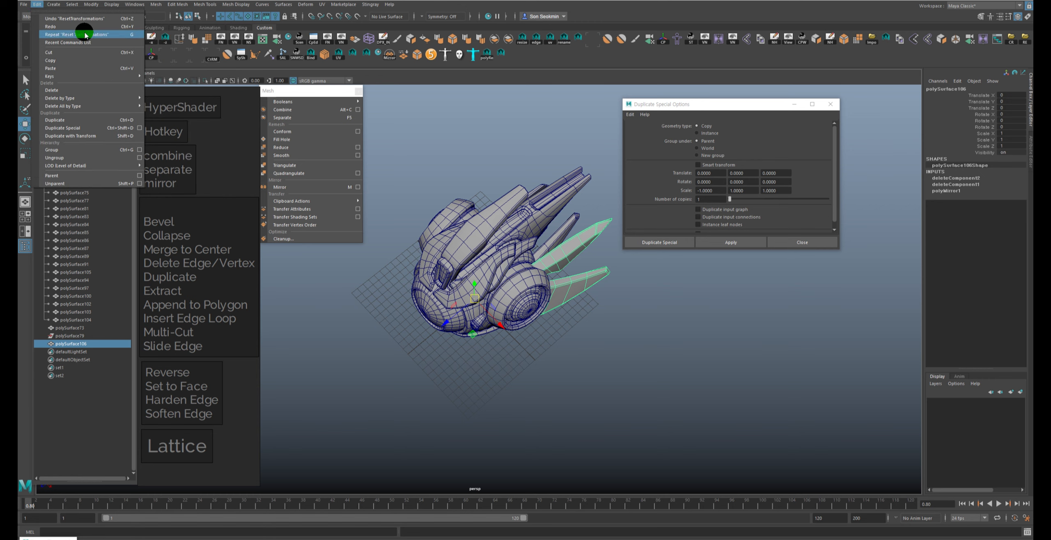
Step: Detach the Modify commands as a floating list and place it directly below the floating Mesh list
left_click(64, 5)
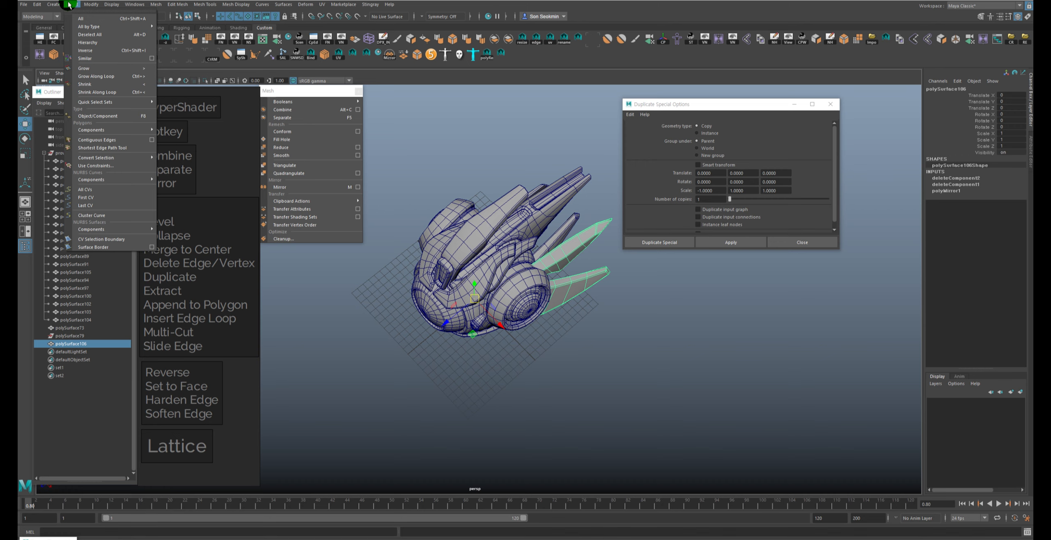
left_click(50, 65)
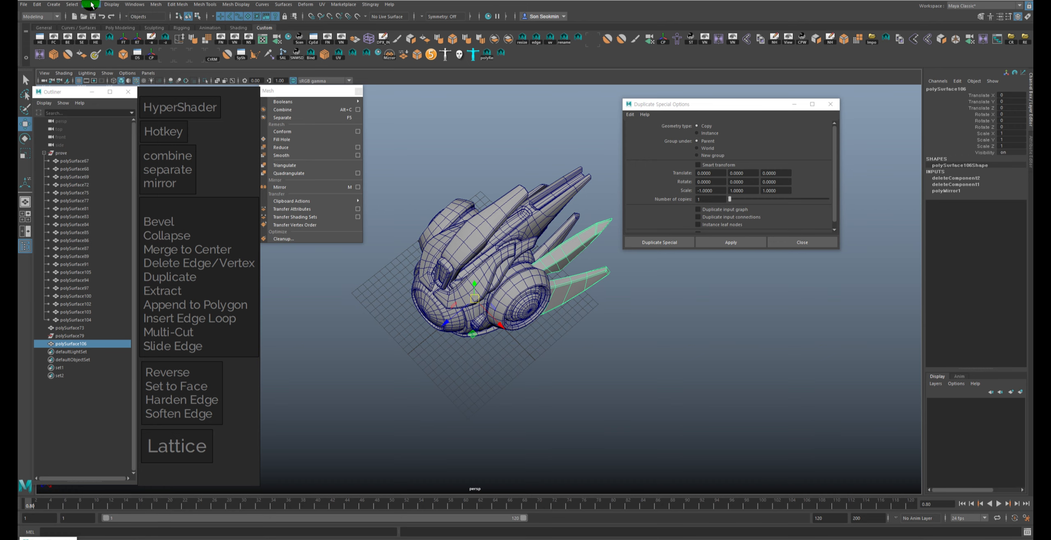
left_click(91, 5)
left_click(131, 11)
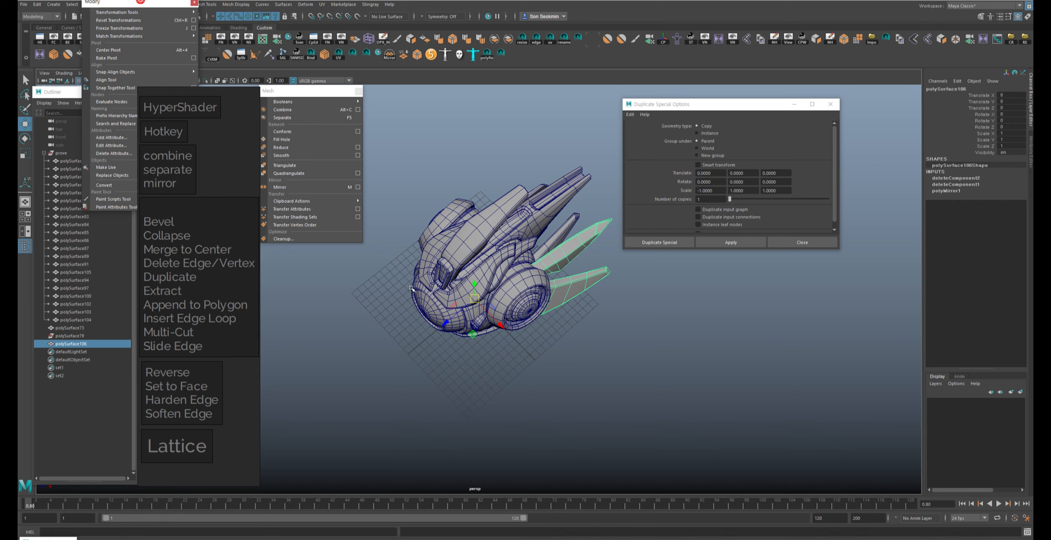
left_click_drag(119, 2, 297, 263)
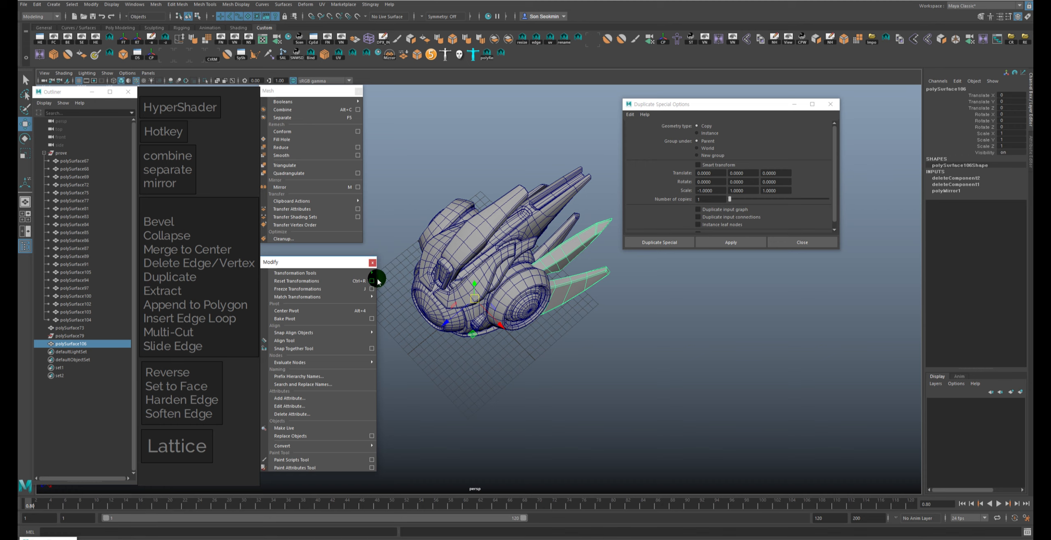
Step: Move the fin pair away from the head and freeze its transformations at the new location
left_click_drag(539, 348, 617, 307, "alt")
left_click(609, 302)
left_click(597, 303)
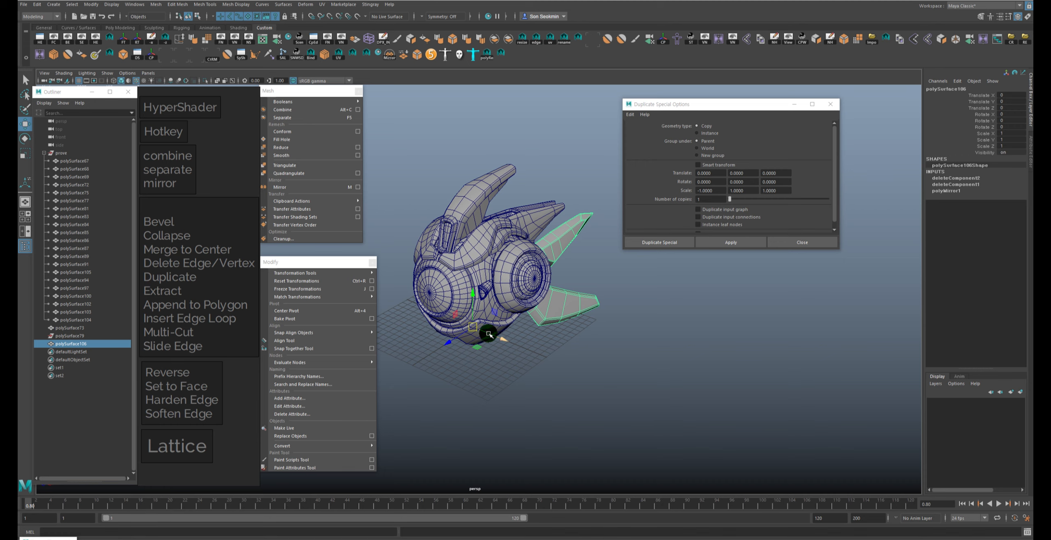
left_click_drag(473, 327, 549, 387)
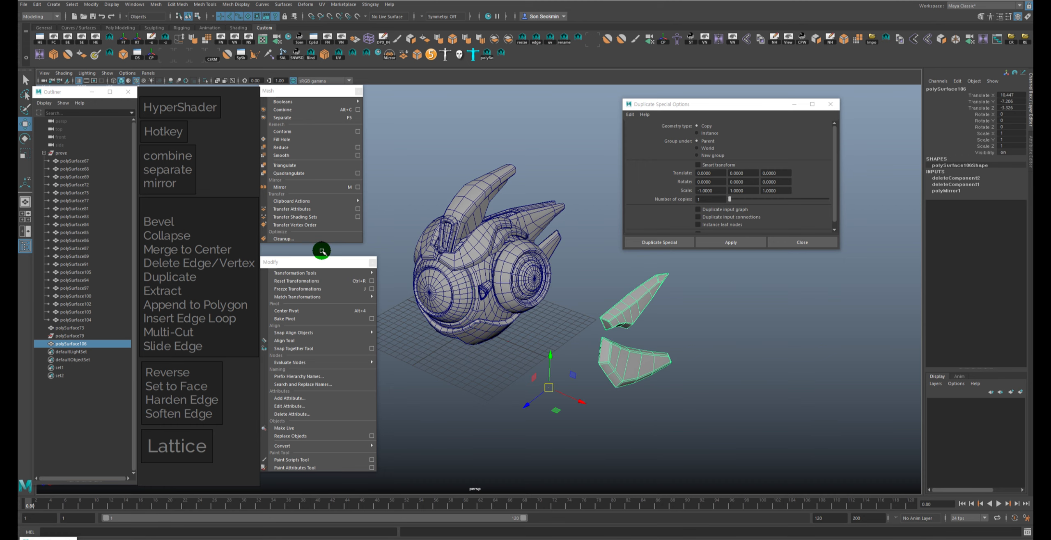
left_click(289, 290)
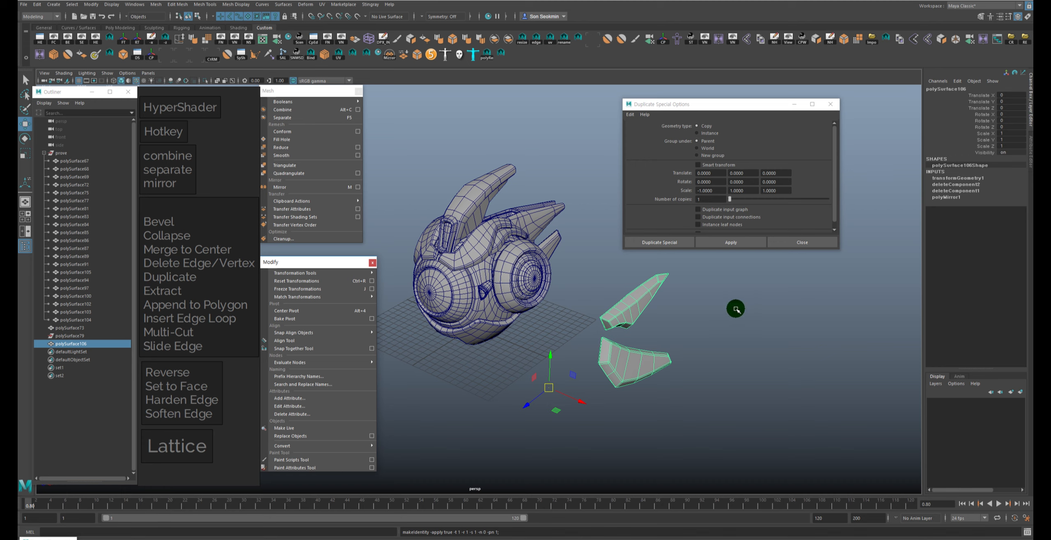
Step: Delete the moved fin pair's history and reset its transformations so its pivot sits at the world origin
key("alt+shift+d")
left_click(727, 315)
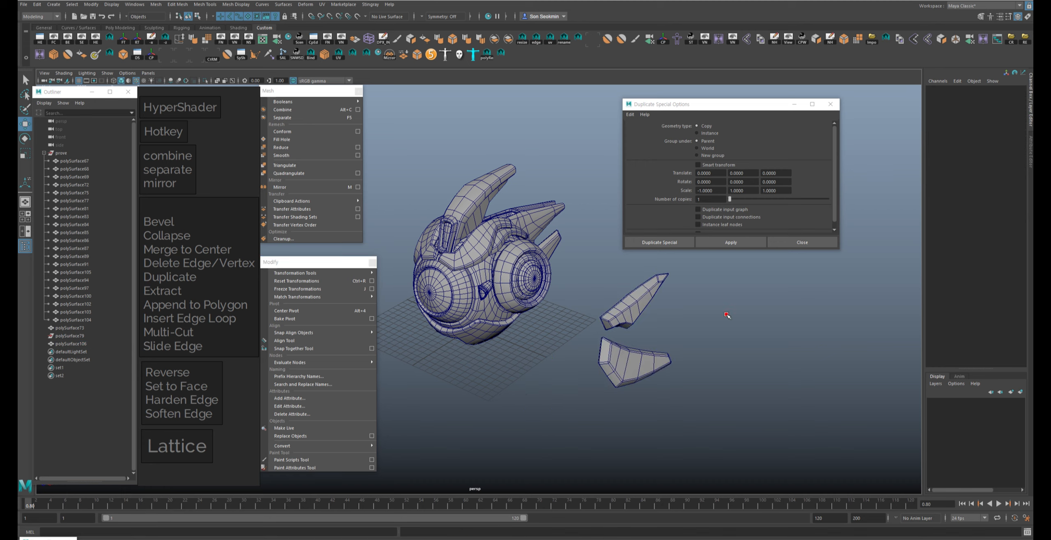
left_click(638, 315)
left_click_drag(571, 294, 583, 287, "alt")
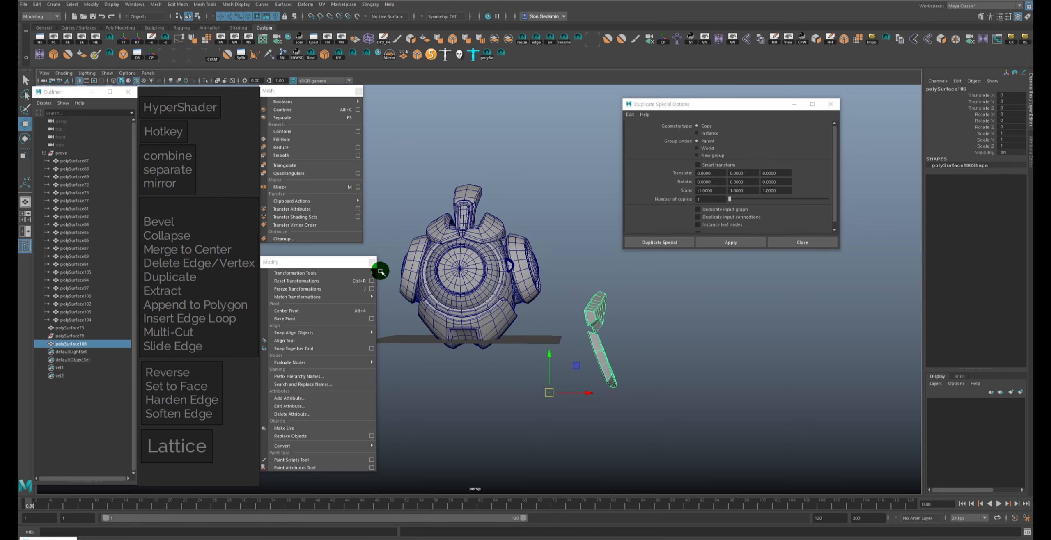
mouse_move(306, 296)
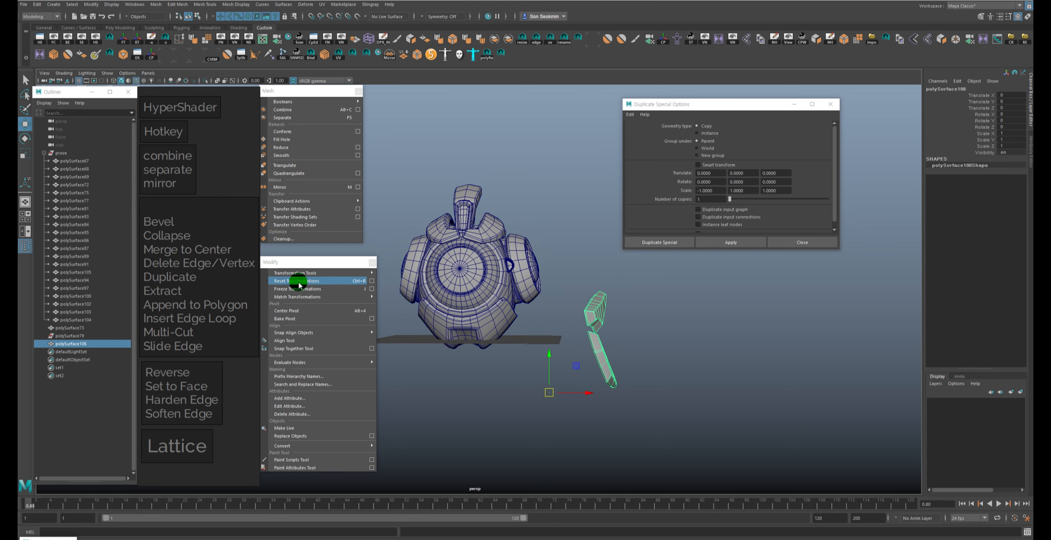
left_click(343, 281)
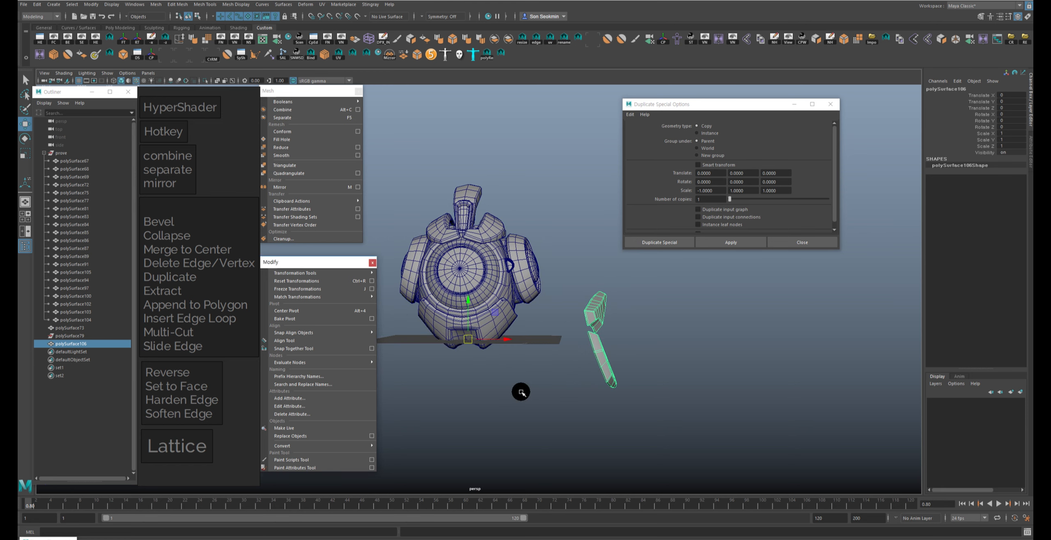
Step: Duplicate the moved fin pair with Duplicate Special at X scale -1 and delete the mirrored copy
left_click_drag(533, 347, 535, 349, "alt")
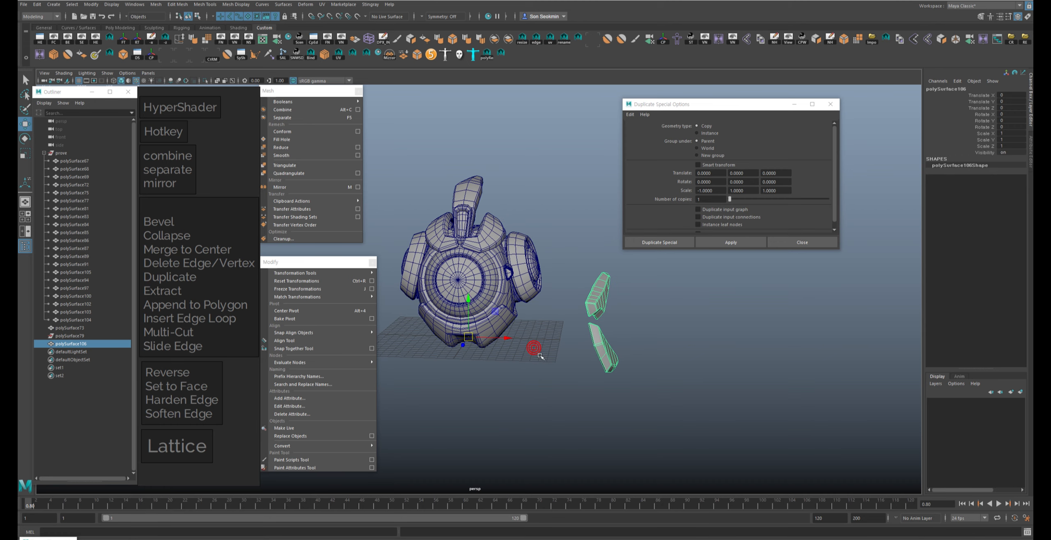
left_click(735, 243)
middle_click_drag(730, 325, 838, 315, "alt")
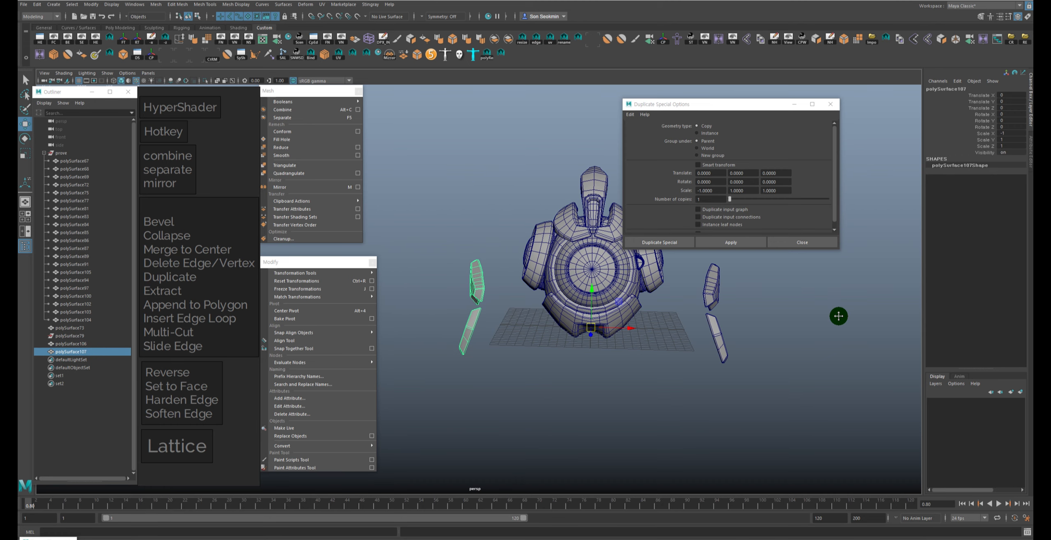
left_click_drag(825, 308, 772, 316, "alt")
left_click(508, 318)
left_click(496, 308)
key("Delete")
Step: Move the fin pair's pivot onto the fins and duplicate the pair with Duplicate Special at X scale -1
left_click(738, 311)
middle_click_drag(773, 316, 705, 281, "alt")
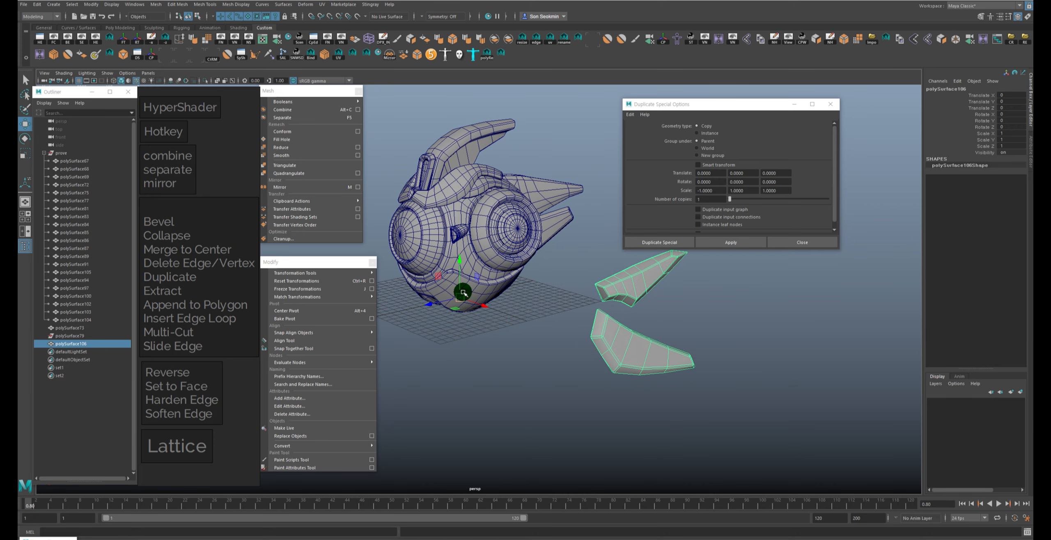
left_click_drag(504, 332, 650, 268, "alt")
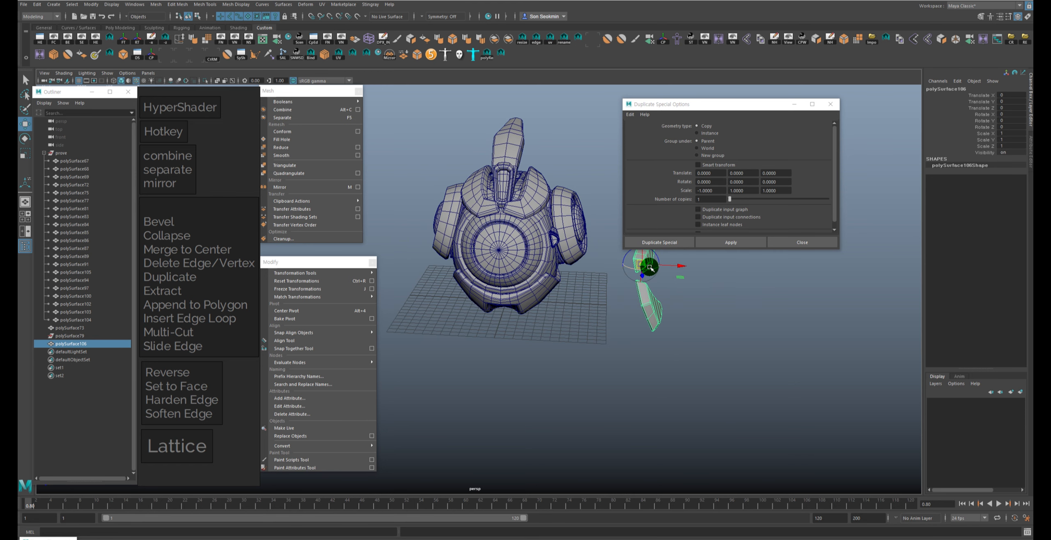
left_click(731, 242)
left_click_drag(735, 262, 734, 289, "alt")
left_click(576, 253, "shift")
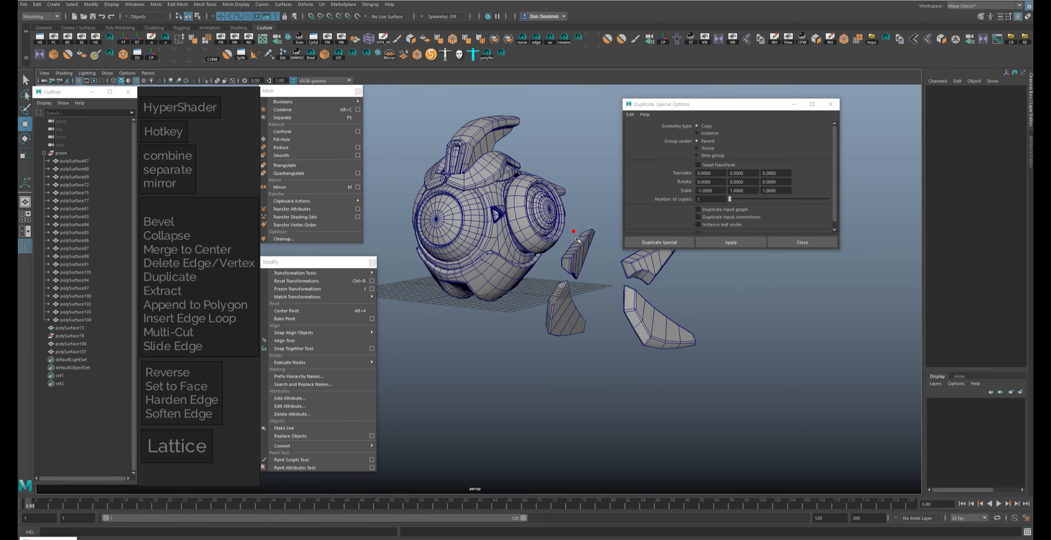
left_click(577, 253, "shift")
Step: Undo the test duplicates, pivot changes, history deletion, freeze and move of the fin pair, back to its place on the head
key("ctrl+z")
key("ctrl+z")
key("ctrl+z")
key("ctrl+z")
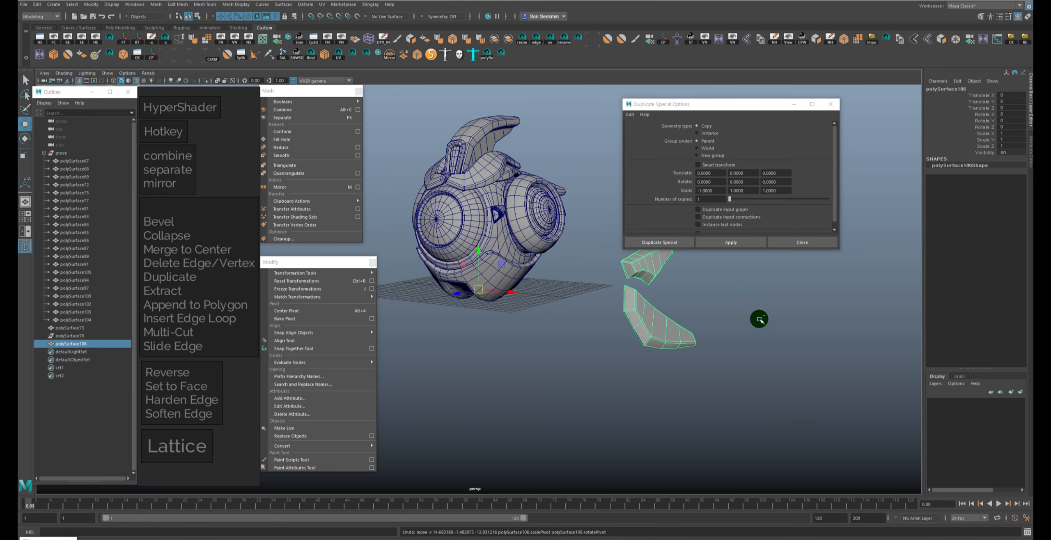
key("ctrl+z")
key("ctrl+z")
key("ctrl+z")
key("ctrl+z")
key("ctrl+z")
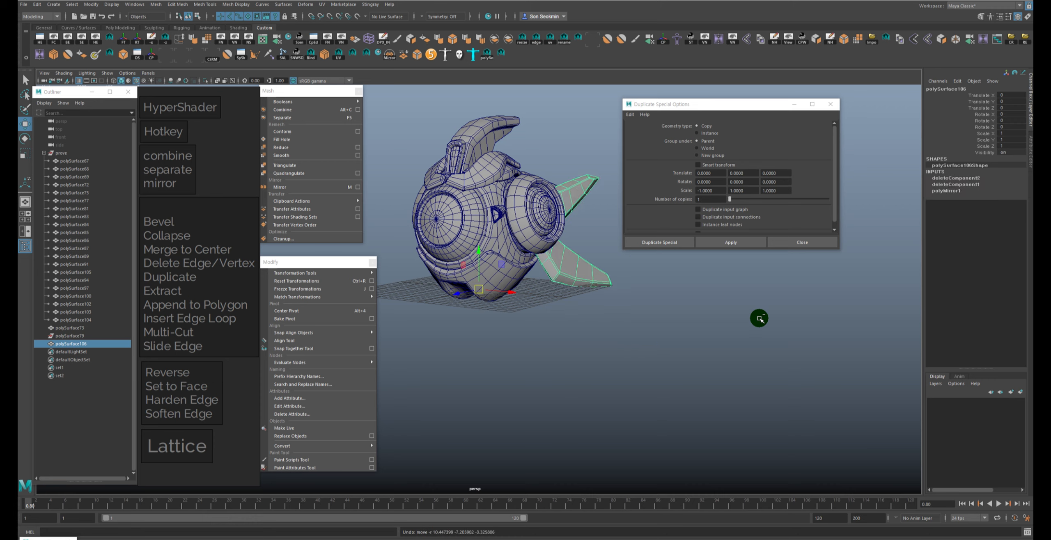
Step: Clear the fin selection and close the Duplicate Special options
left_click_drag(722, 315, 708, 342, "alt")
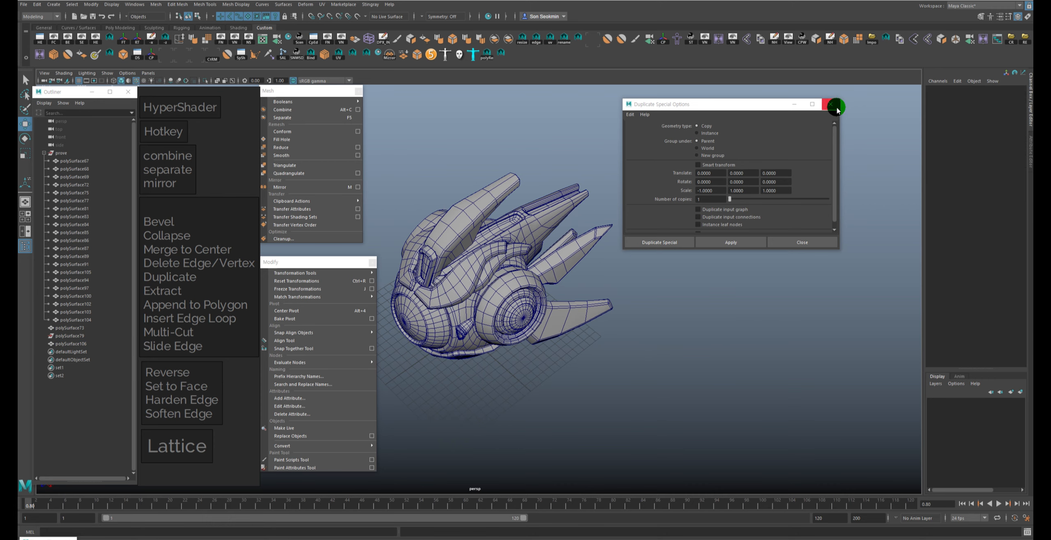
left_click(830, 104)
left_click(164, 183)
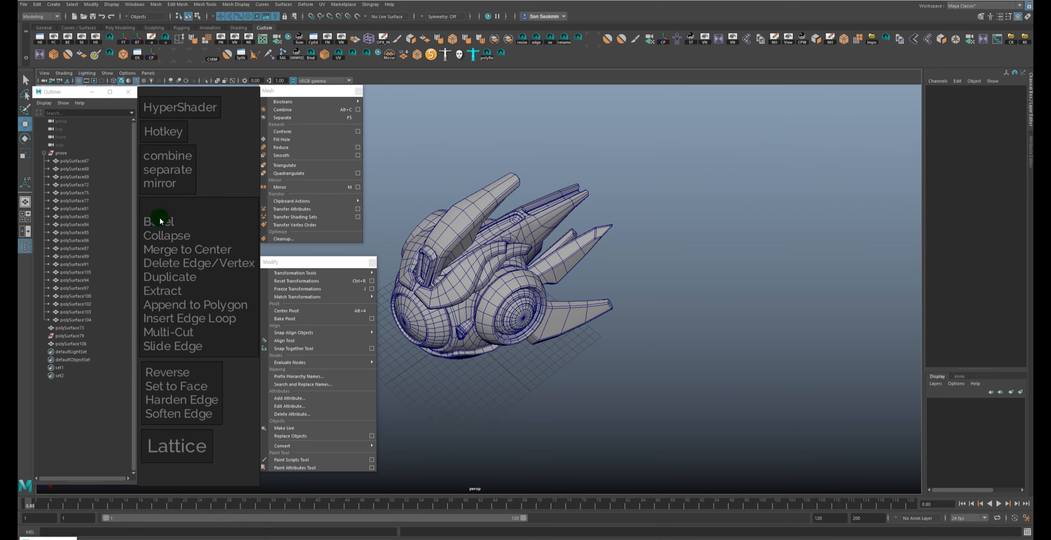
Step: Select the combined brow plate and eye ring mesh, framing the brow plate closely
left_click(451, 275)
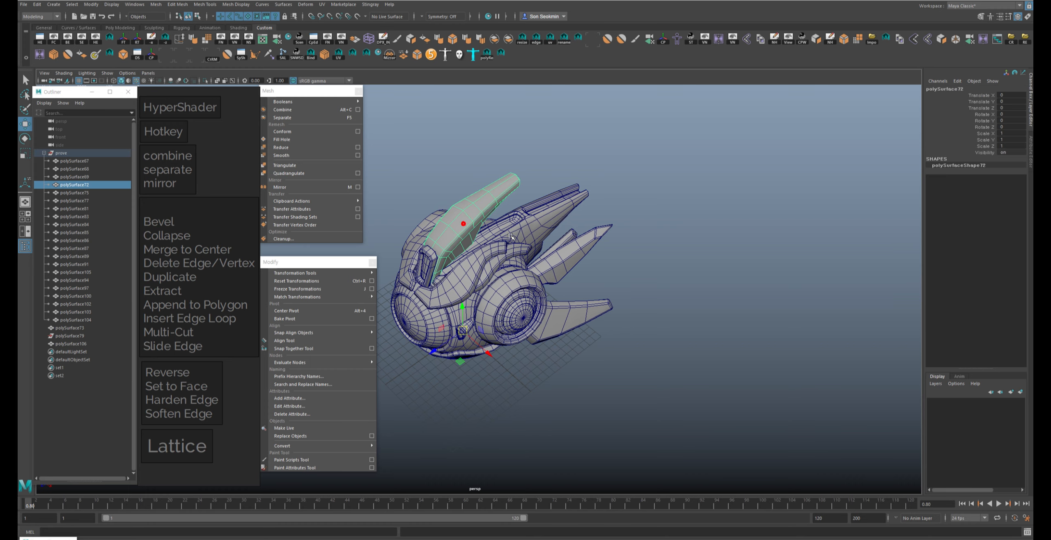
left_click_drag(452, 276, 564, 261, "alt")
right_click_drag(518, 248, 564, 259, "alt")
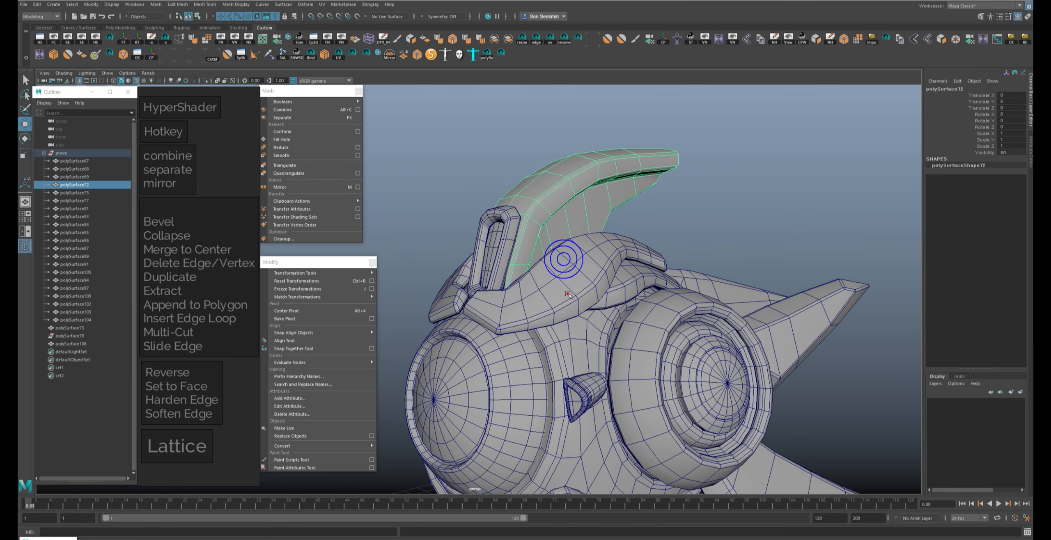
left_click(567, 293)
scroll(568, 293, "up", 5)
middle_click_drag(596, 328, 588, 293, "alt")
scroll(589, 294, "down", 5)
middle_click_drag(629, 349, 639, 363, "alt")
right_click_drag(639, 363, 535, 251, "alt")
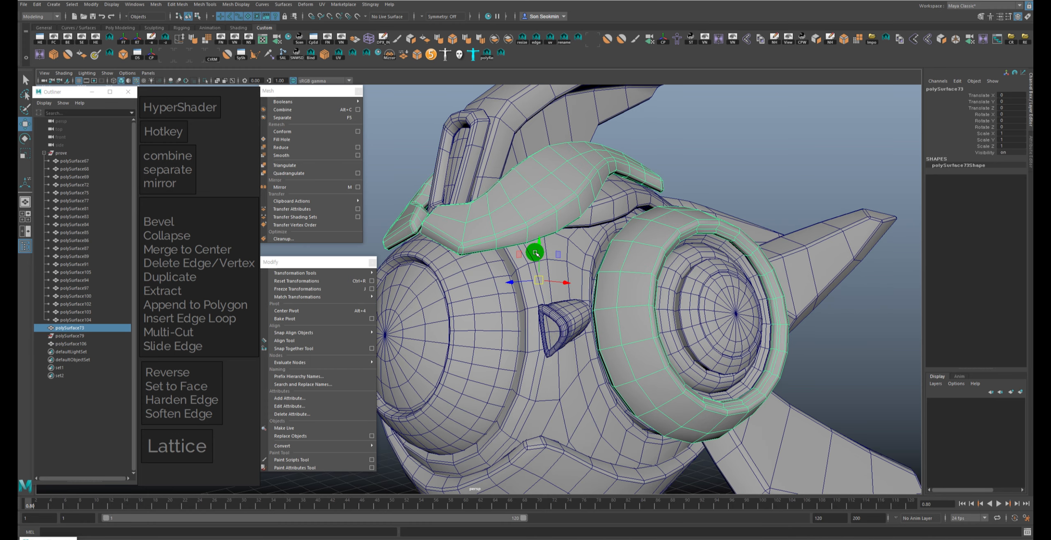
right_click_drag(501, 179, 535, 249, "alt")
middle_click_drag(502, 179, 522, 239, "alt")
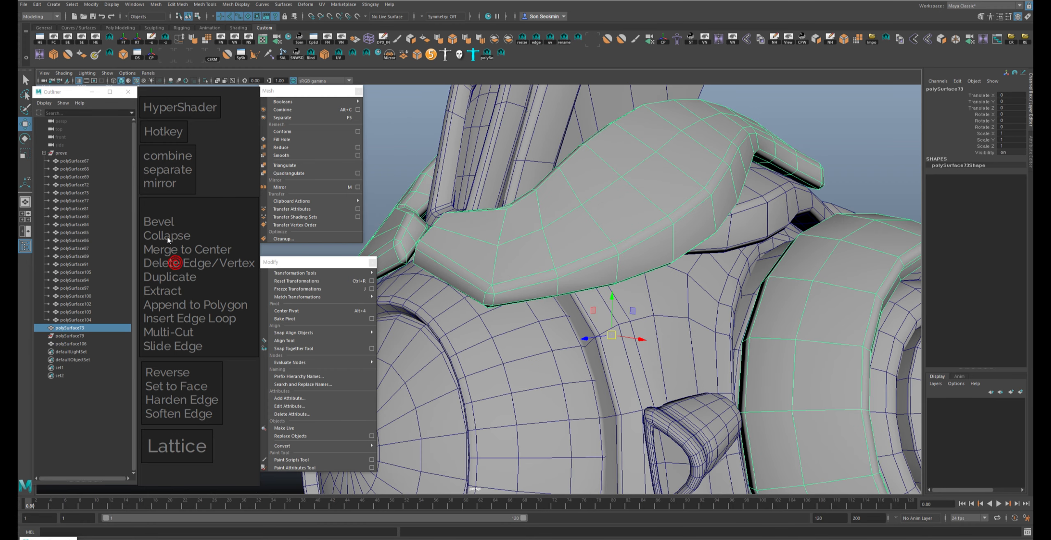
Step: Switch the brow mesh to edge selection and select an edge loop along the brow plate's lower border
key("F10")
left_click(556, 273)
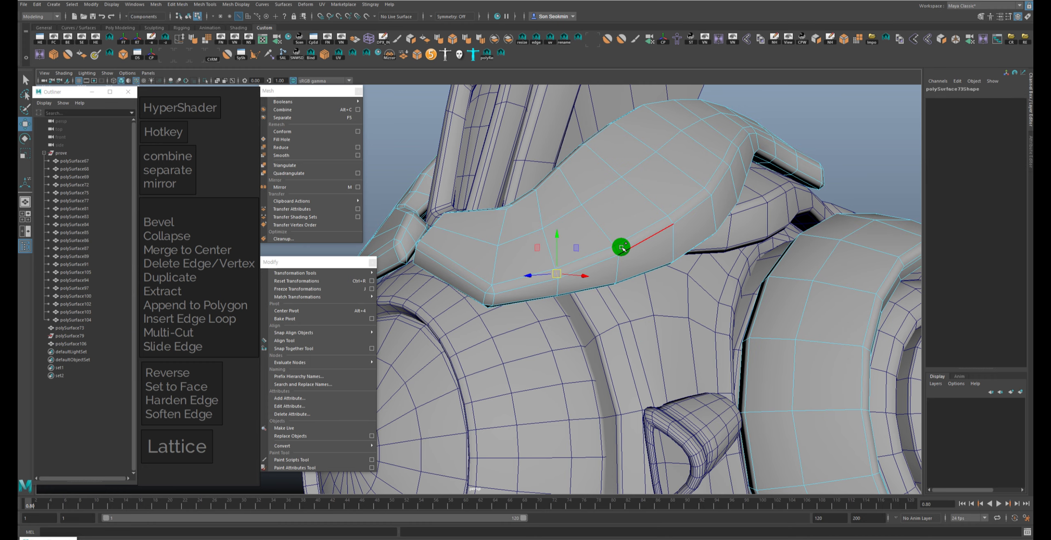
double_click(616, 248, "shift")
left_click_drag(617, 247, 605, 261, "alt")
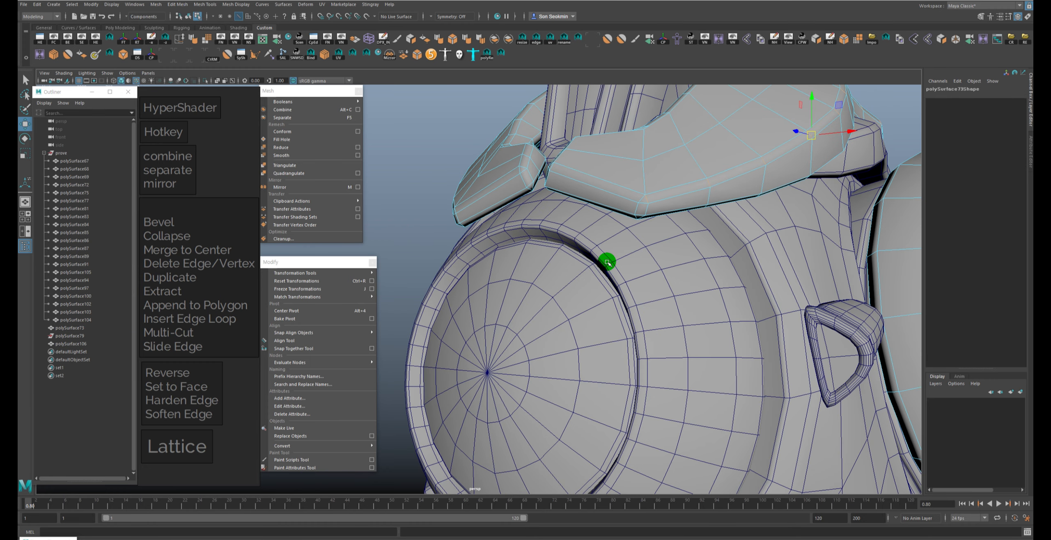
key("f")
Step: Select edges around the outer end of the brow plate, extending the selection along the edge loop
middle_click_drag(603, 265, 758, 214, "alt")
left_click_drag(758, 213, 628, 223, "alt")
left_click(620, 217)
right_click_drag(614, 214, 647, 208, "shift")
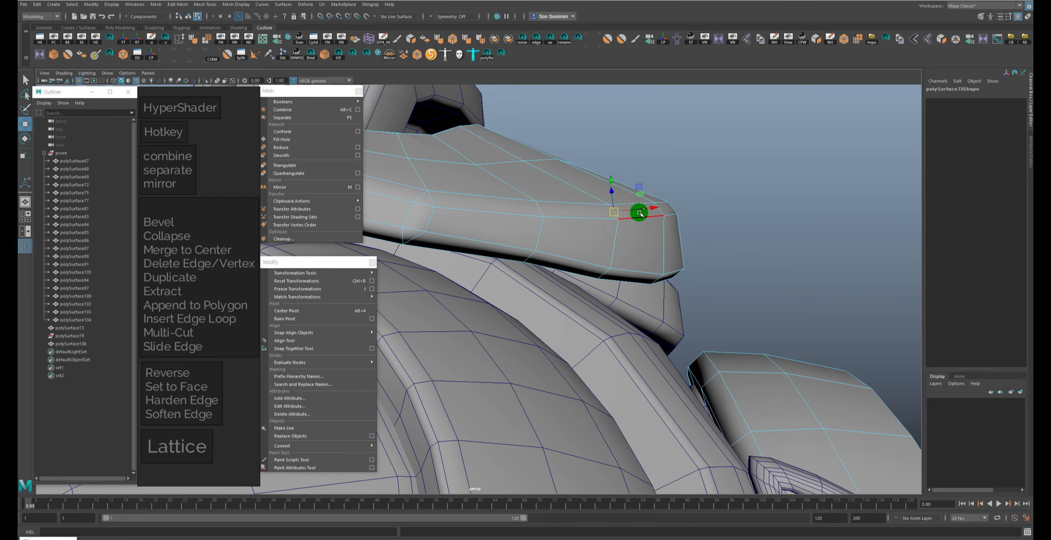
double_click(538, 211, "shift")
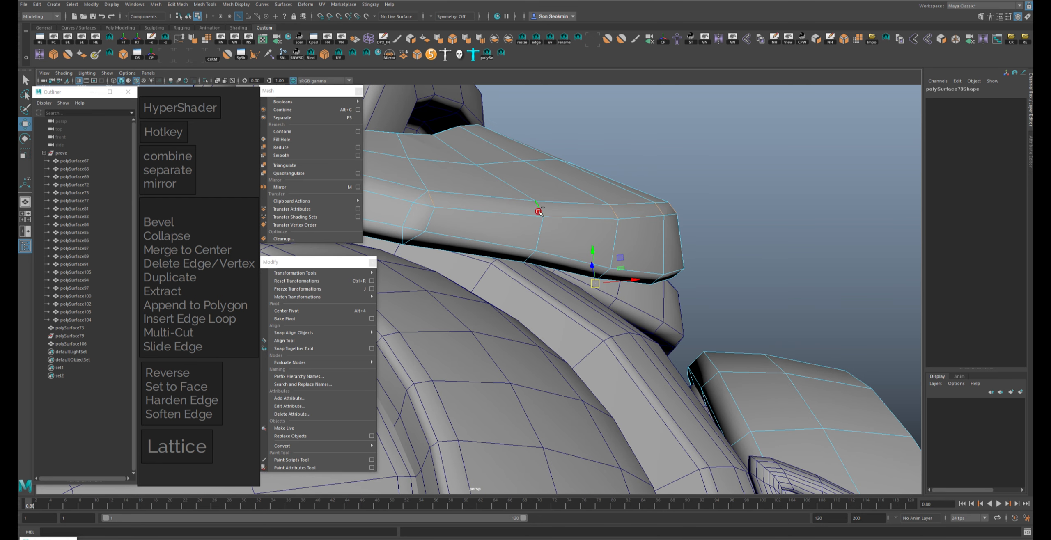
middle_click_drag(538, 212, 648, 225, "alt")
left_click_drag(708, 227, 534, 234, "alt")
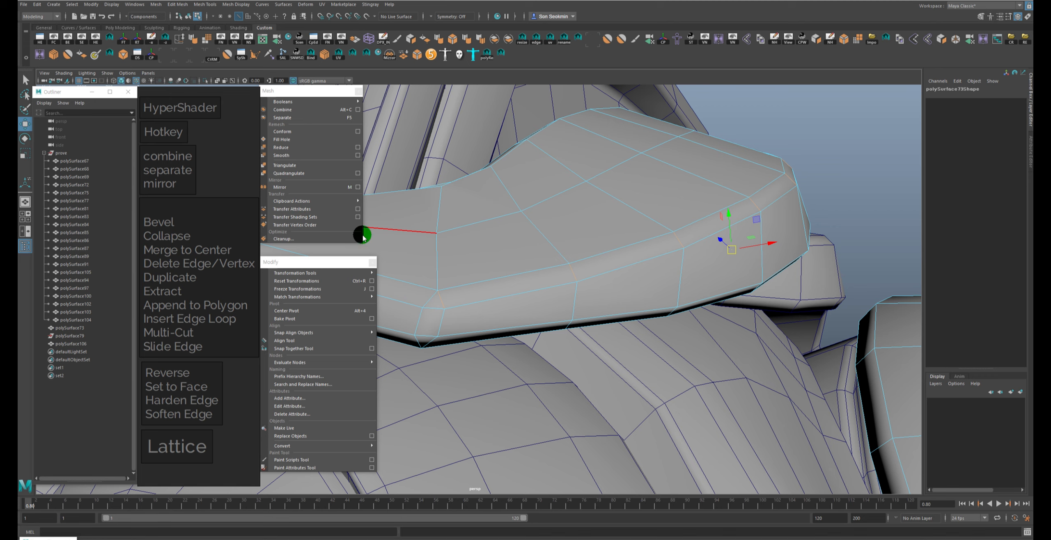
Step: Replace the floating Modify and Mesh lists with a floating Edit Mesh list beside the tool notes
left_click(372, 262)
left_click(205, 4)
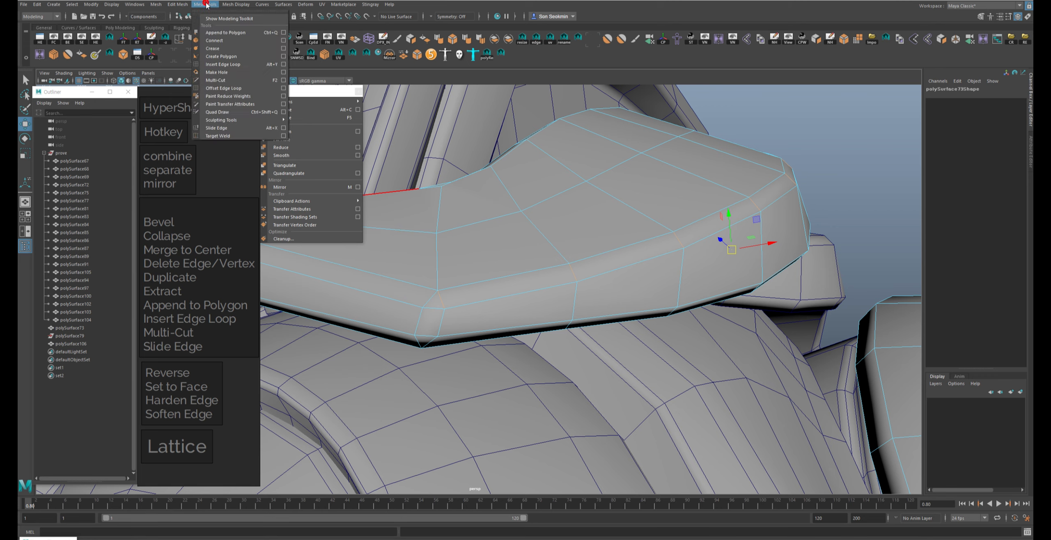
left_click(190, 5)
left_click(191, 12)
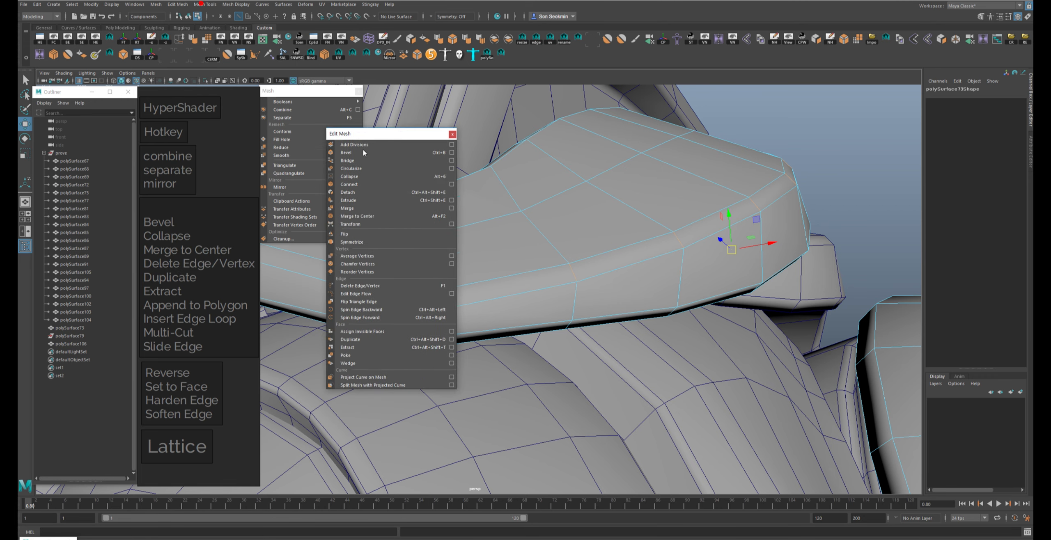
left_click_drag(358, 135, 295, 239)
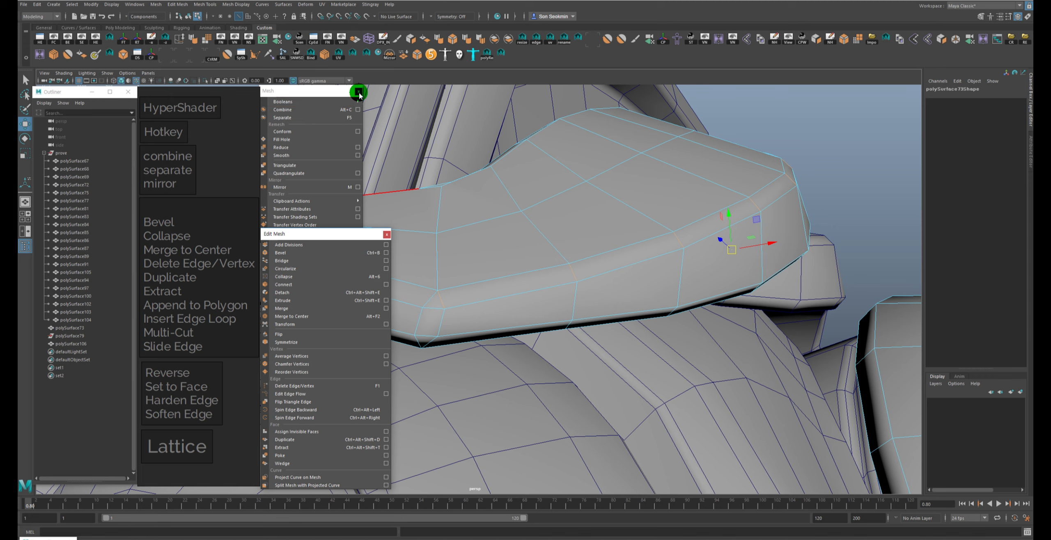
left_click(359, 91)
left_click_drag(312, 234, 314, 92)
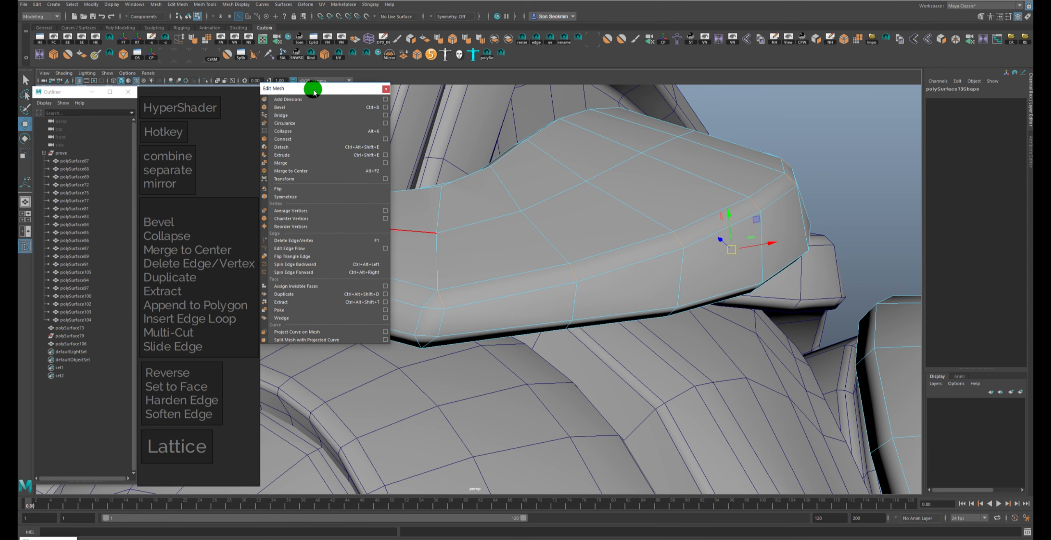
Step: Try Collapse on the selected brow plate edges, undoing each attempt
left_click(302, 131)
left_click_drag(555, 253, 650, 220, "alt")
key("ctrl+z")
left_click(287, 131)
key("ctrl+z")
Step: Select all vertices of the brow mesh in vertex mode and merge them
left_click_drag(794, 151, 272, 376)
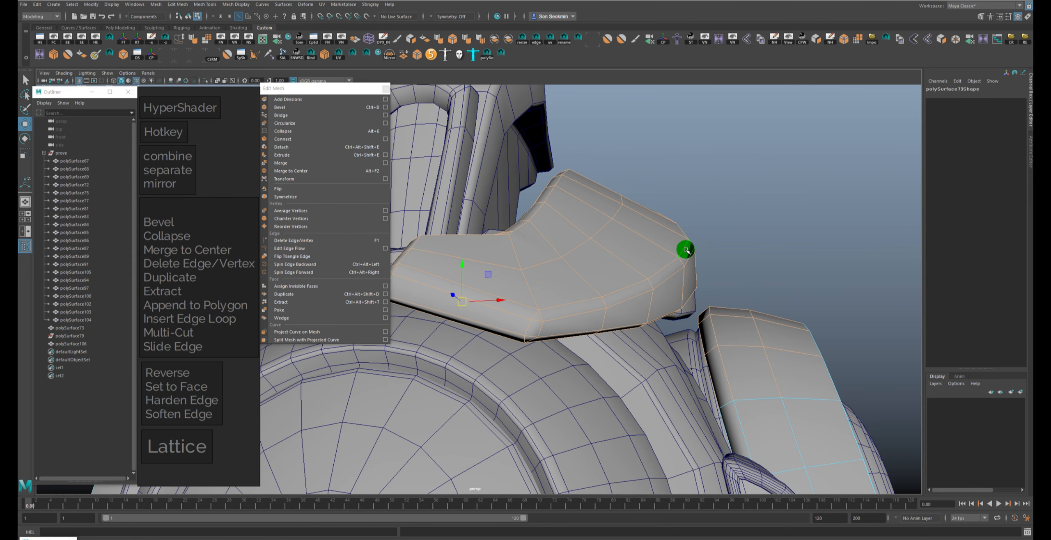
right_click_drag(745, 254, 697, 251, "alt")
left_click(733, 197)
left_click_drag(759, 143, 141, 488)
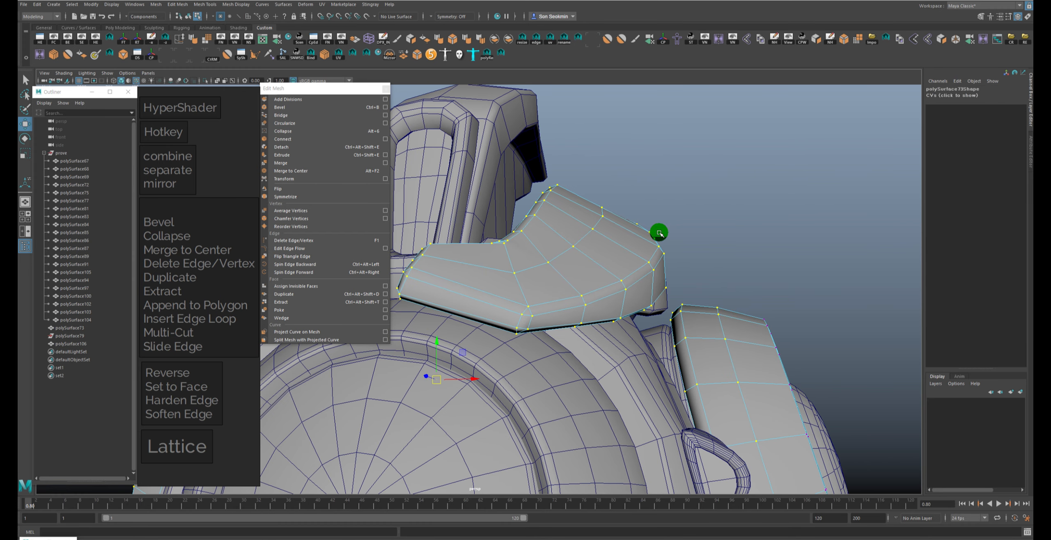
right_click_drag(659, 233, 647, 265, "alt")
left_click(327, 162)
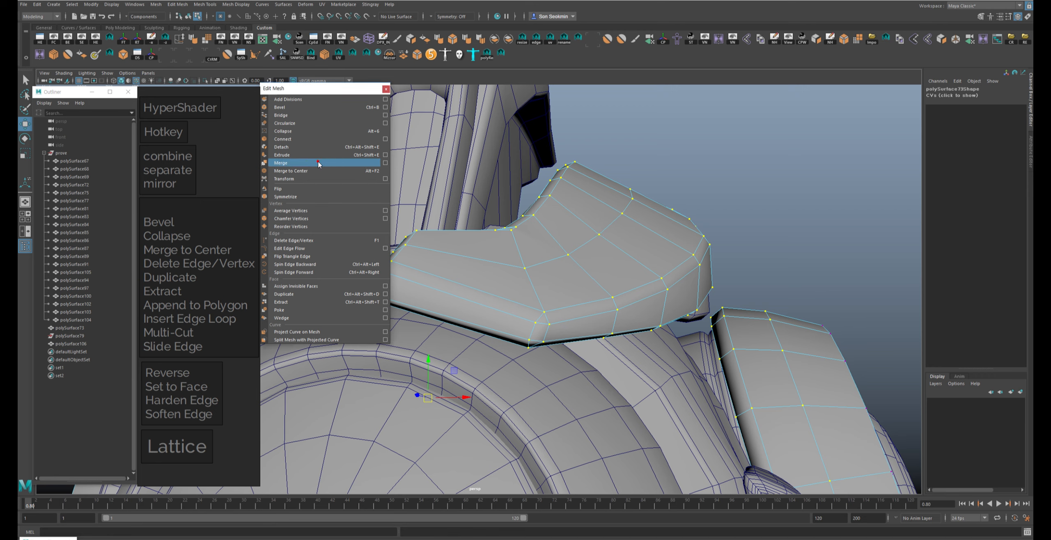
Step: Try merge distance thresholds of 0.3 and 0.2, undo both changes, and clear the vertex selection
left_click(761, 299)
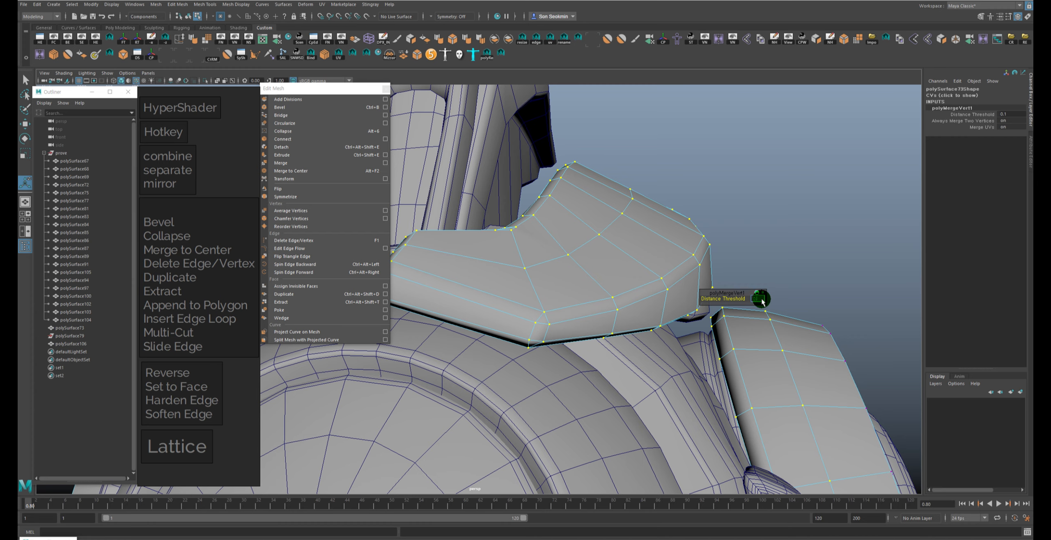
type("0.3")
key("Return")
type("0.2")
key("Return")
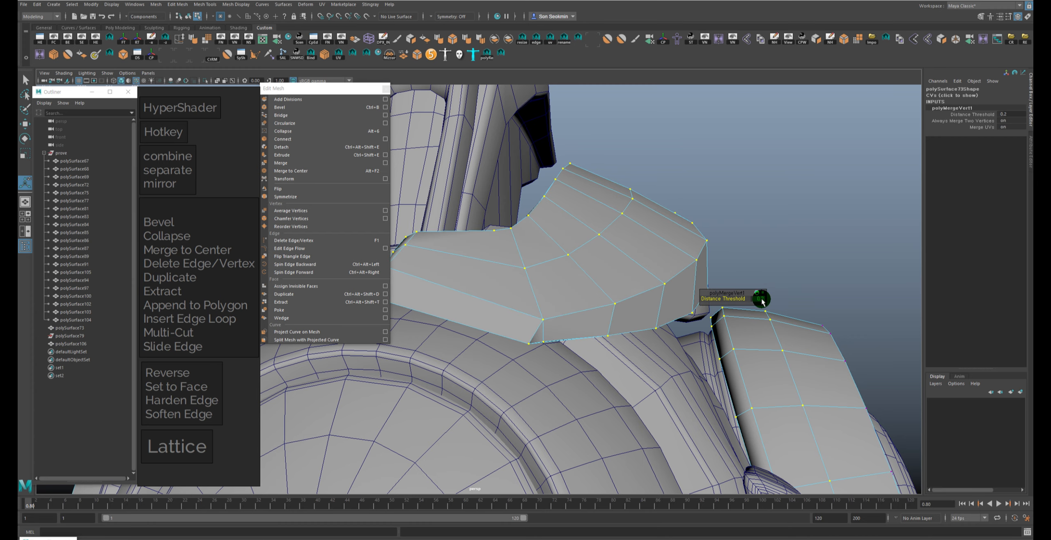
mouse_move(668, 269)
left_mouse_down("alt")
mouse_move(672, 247)
mouse_move(652, 267)
left_mouse_up("alt")
key("ctrl+z")
key("ctrl+z")
key("q")
left_click(742, 220)
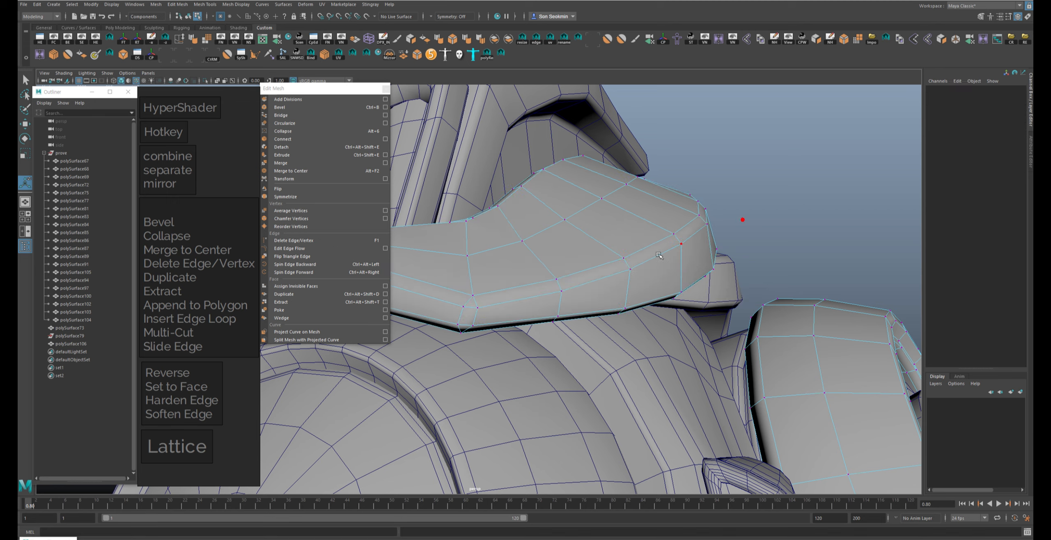
Step: Switch to edge selection and collapse the ring of short bevel edges along the brow plate's lower border
key("F10")
left_click(625, 264)
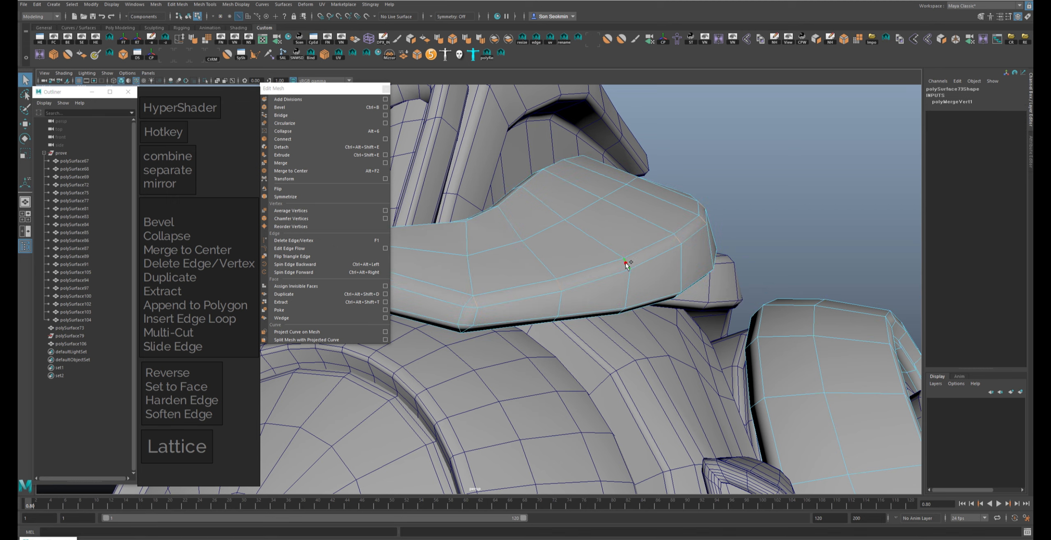
left_click(307, 131)
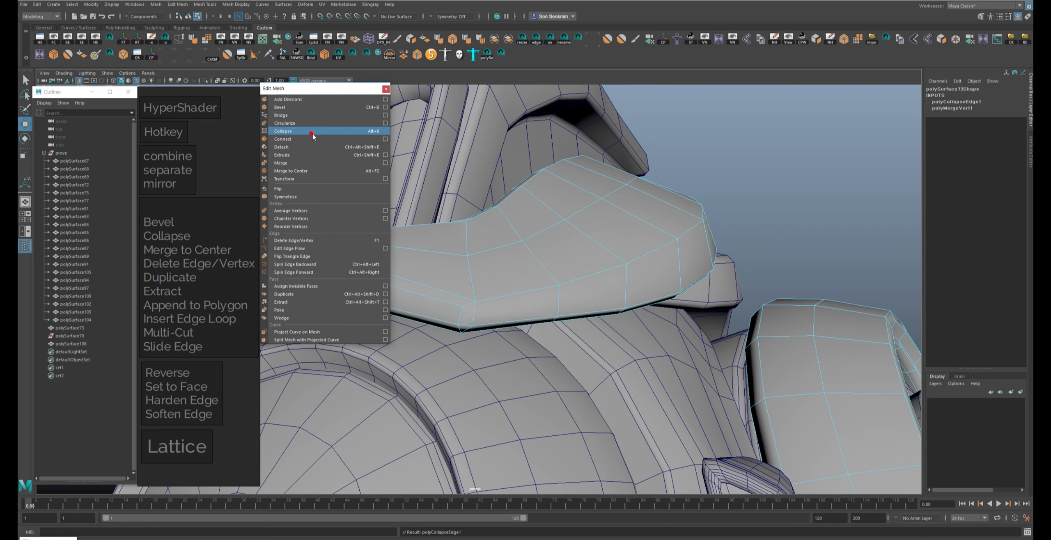
Step: Collapse the row of short bevel edges along the brow plate's inner side, beside the central crest
mouse_move(681, 247)
left_mouse_down("alt")
mouse_move(735, 219)
mouse_move(772, 226)
left_mouse_up("alt")
left_click_drag(479, 265, 643, 284, "alt")
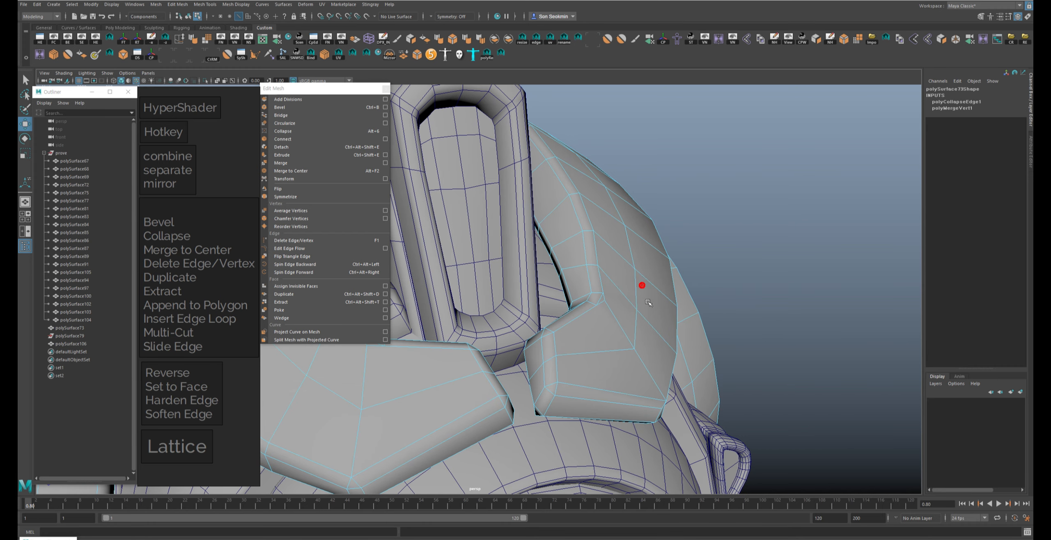
left_click(591, 266)
double_click(587, 232, "shift")
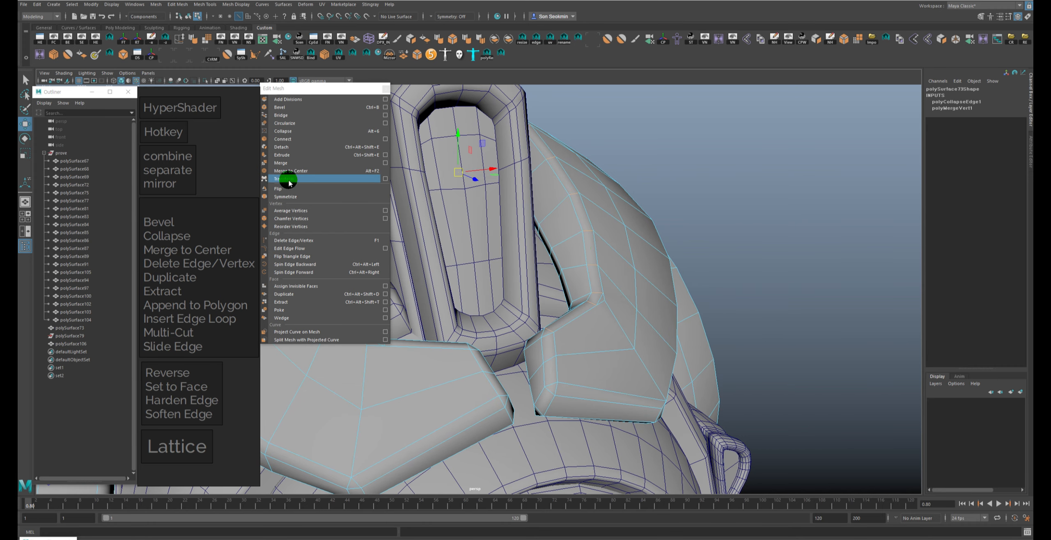
left_click(291, 133)
left_click_drag(764, 289, 758, 289, "alt")
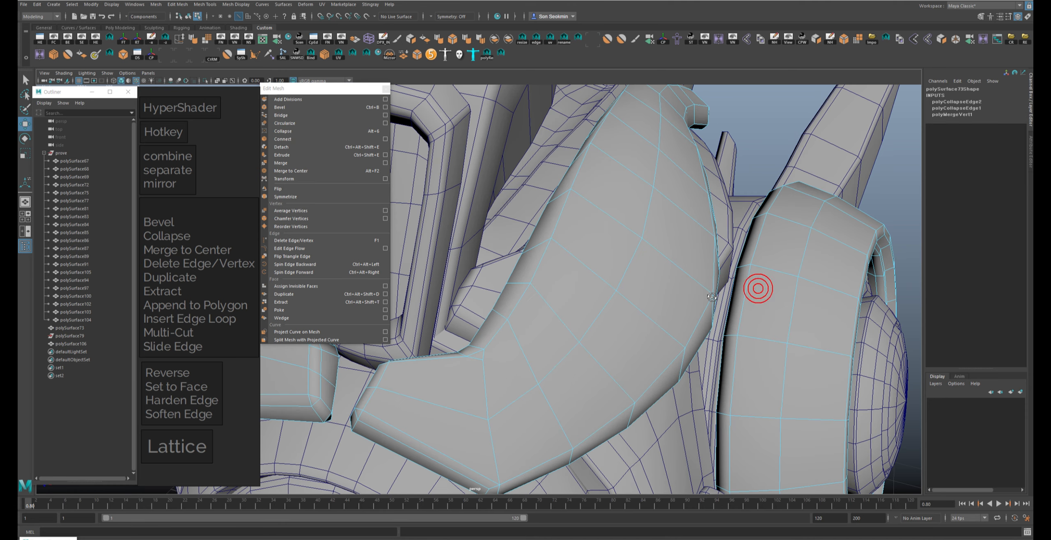
right_click_drag(758, 288, 740, 304, "alt")
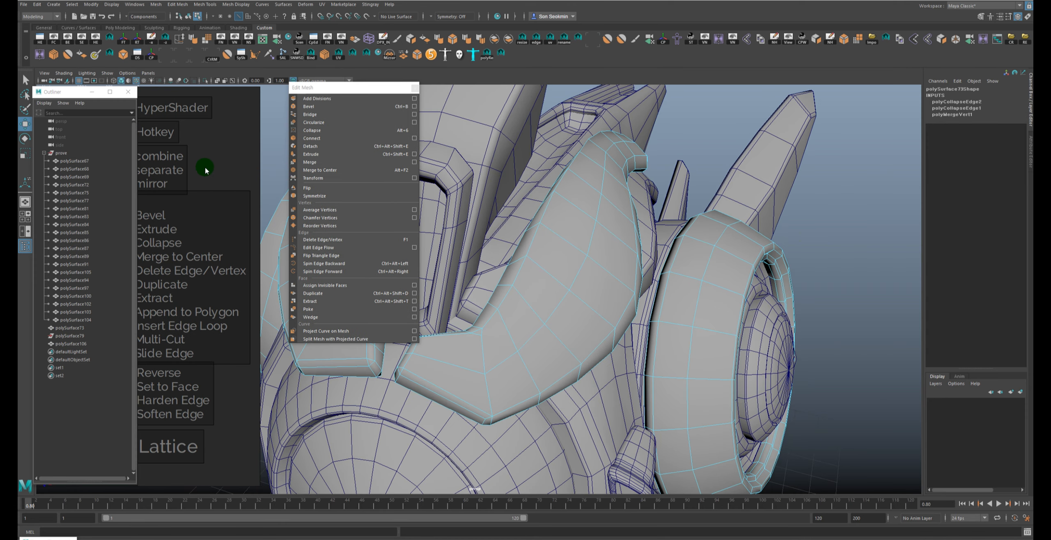
Step: Reposition the tool note blocks to space them out, and place the floating Edit Mesh list beside them
middle_click_drag(205, 168, 214, 161)
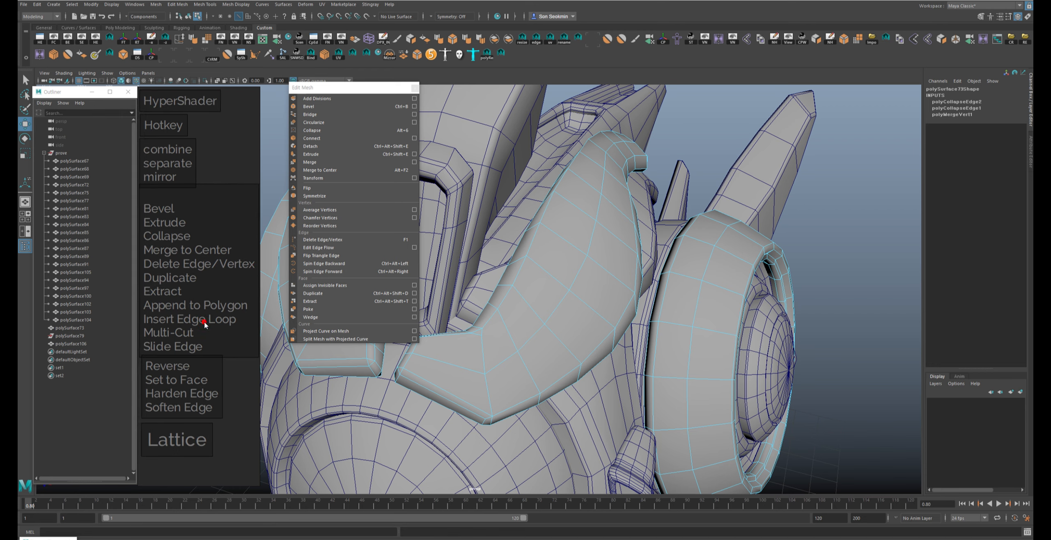
left_click(206, 389)
left_click_drag(193, 434, 194, 449)
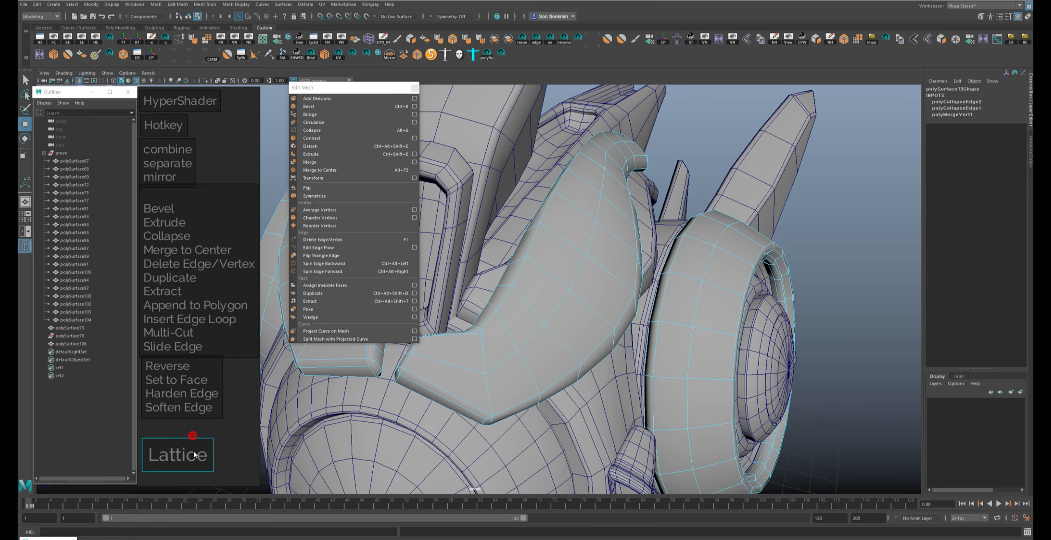
left_click_drag(193, 391, 193, 407)
left_click_drag(187, 281, 187, 290)
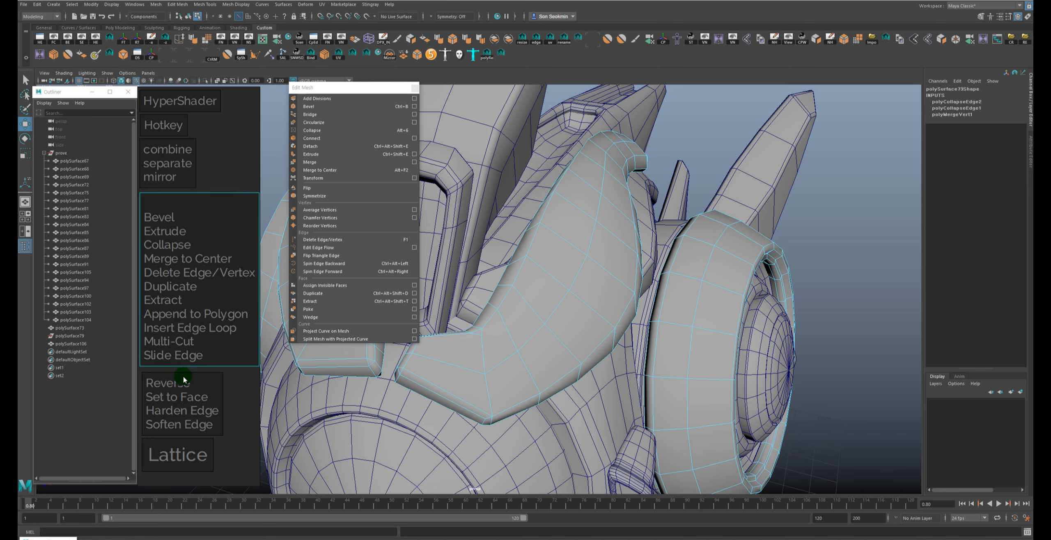
left_click_drag(184, 380, 182, 378)
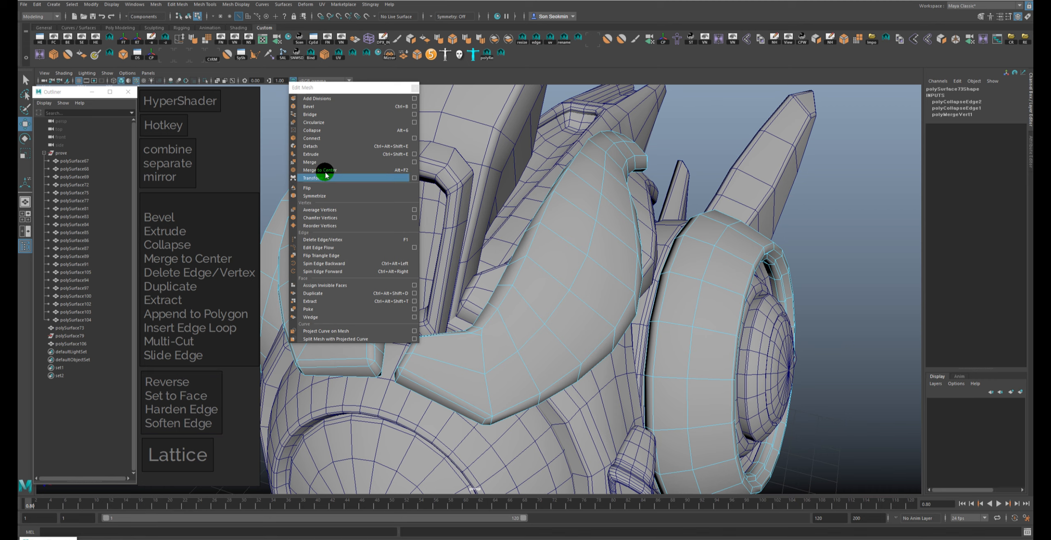
left_click_drag(335, 90, 309, 95)
left_click(306, 134)
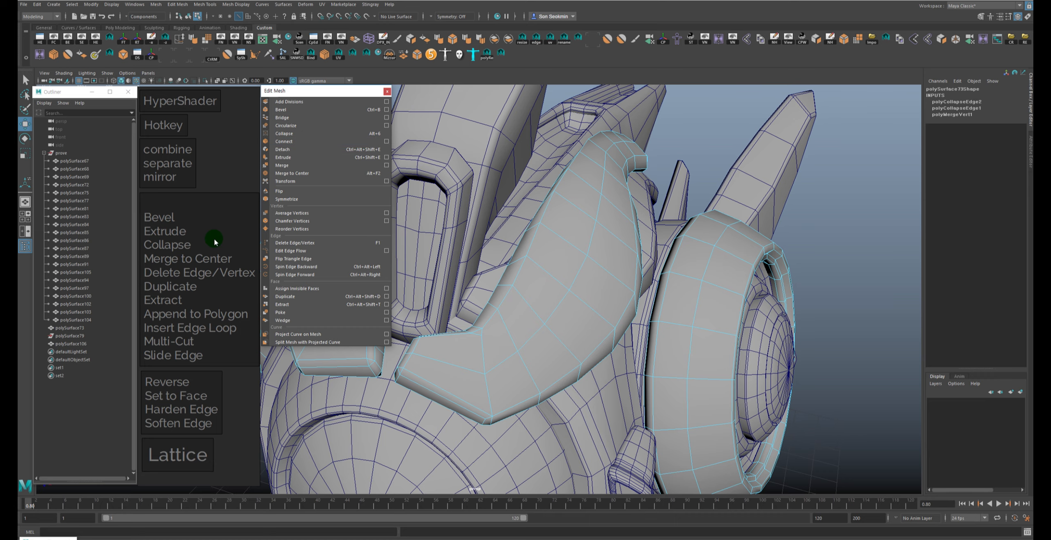
Step: Try a Bevel with the current settings on the edge loop along the brow plate's outer border, and undo it
left_click_drag(617, 243, 596, 219, "alt")
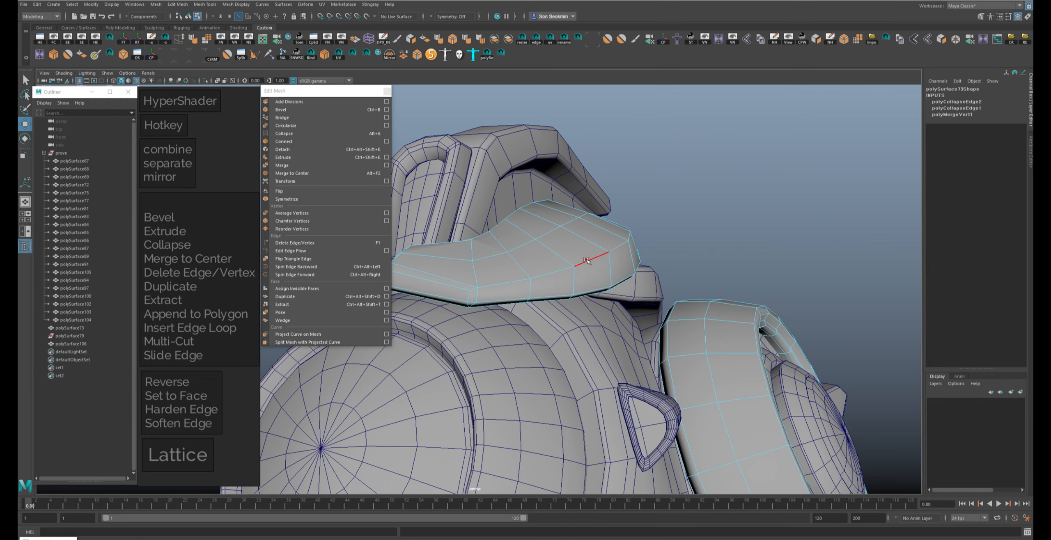
left_click_drag(586, 260, 688, 268, "alt")
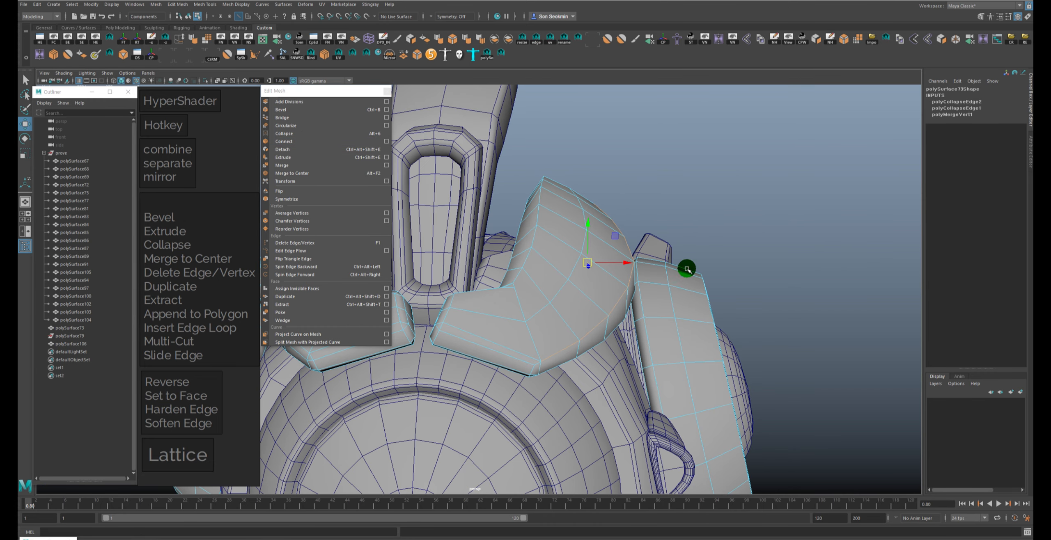
left_click(177, 4)
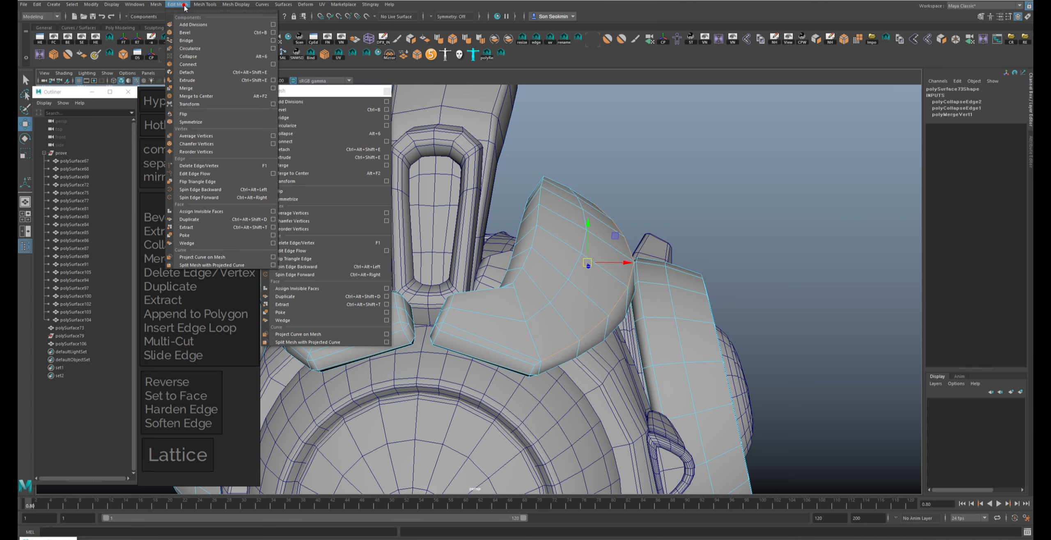
left_click(189, 33)
left_click_drag(752, 207, 694, 212, "alt")
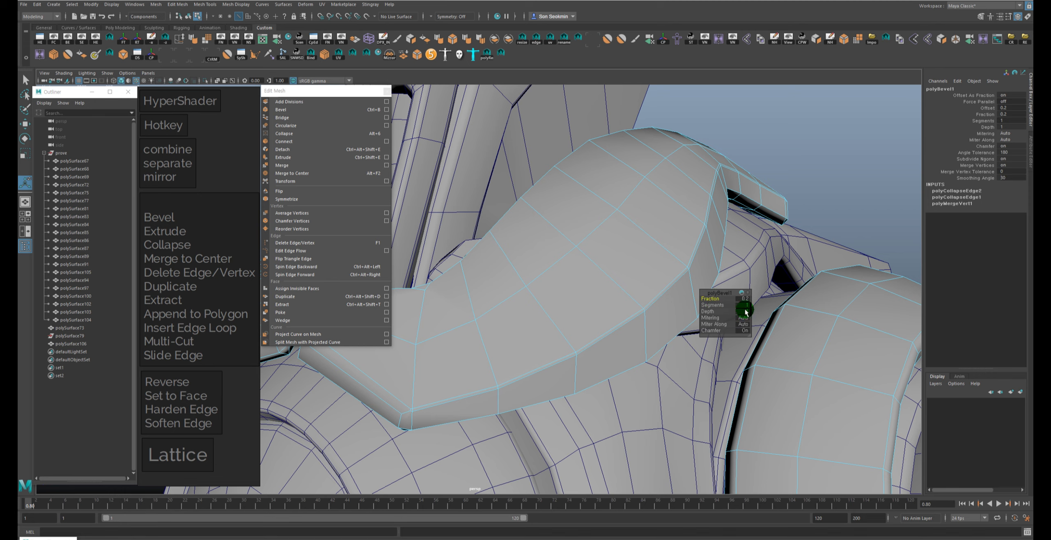
key("ctrl+z")
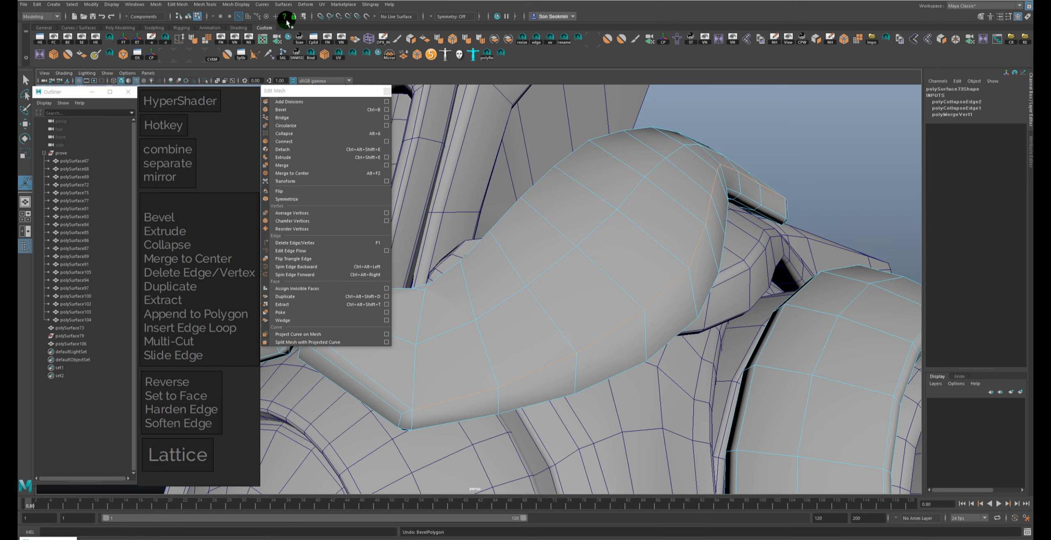
Step: Try beveling the selected edge loop with a width of 0.5 through the Bevel options, and undo it
left_click(181, 5)
left_click(273, 33)
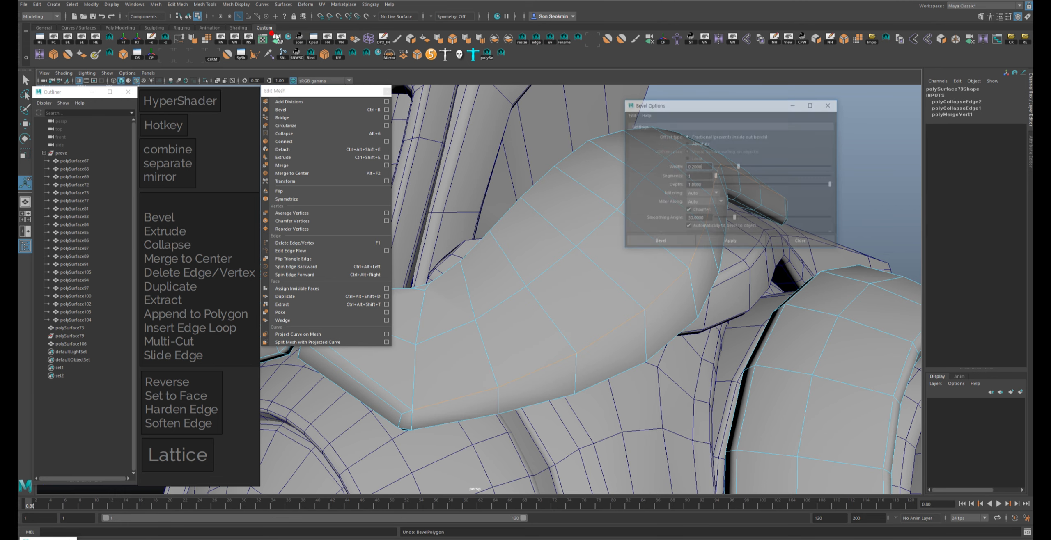
left_click(699, 178)
type("0.5")
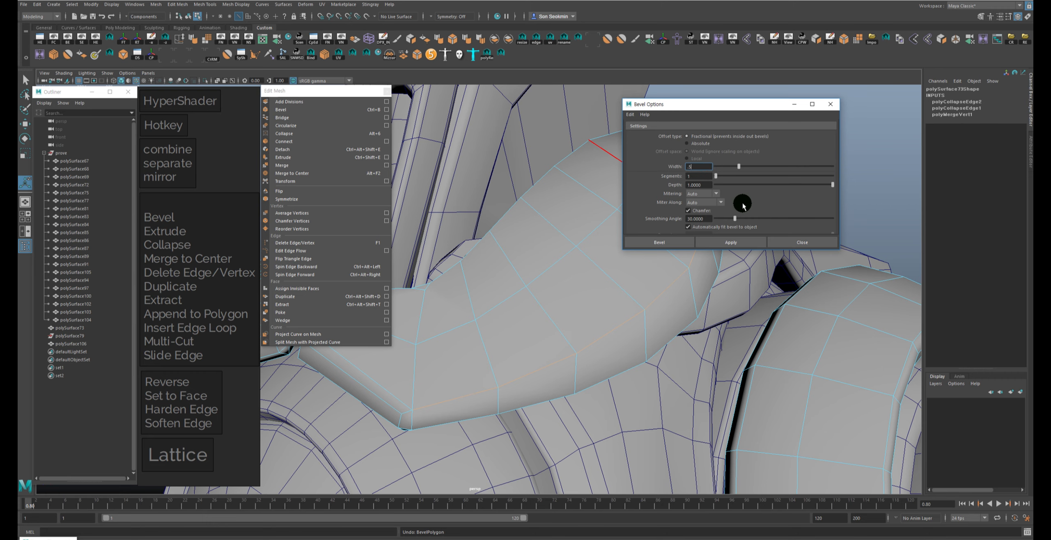
left_click(745, 245)
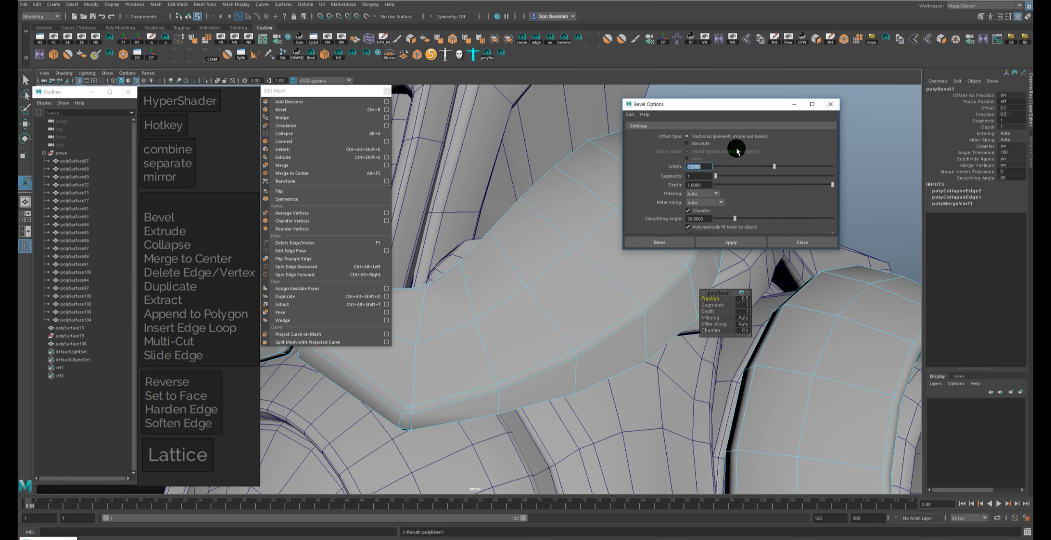
left_click_drag(720, 102, 911, 260)
left_click_drag(777, 203, 779, 197, "alt")
left_click(792, 163)
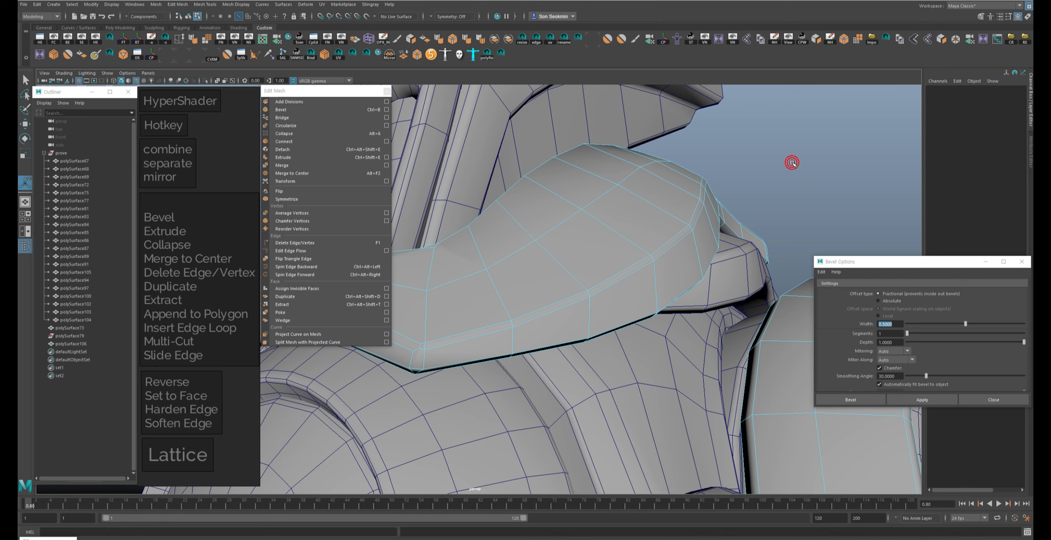
key("ctrl+z")
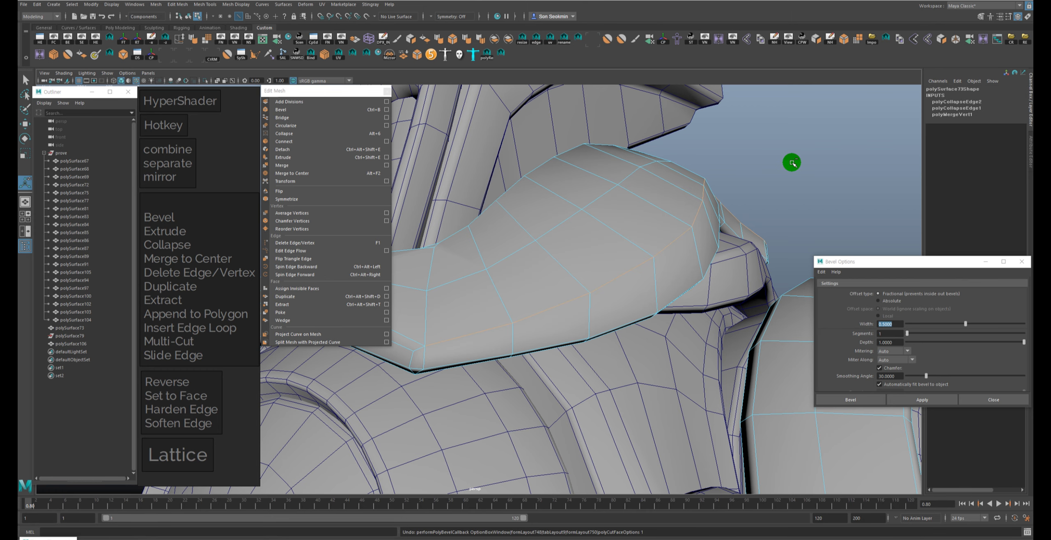
Step: Bevel the selected brow plate edge loop with two segments and show the bevel's settings
left_click(201, 6)
left_click(182, 6)
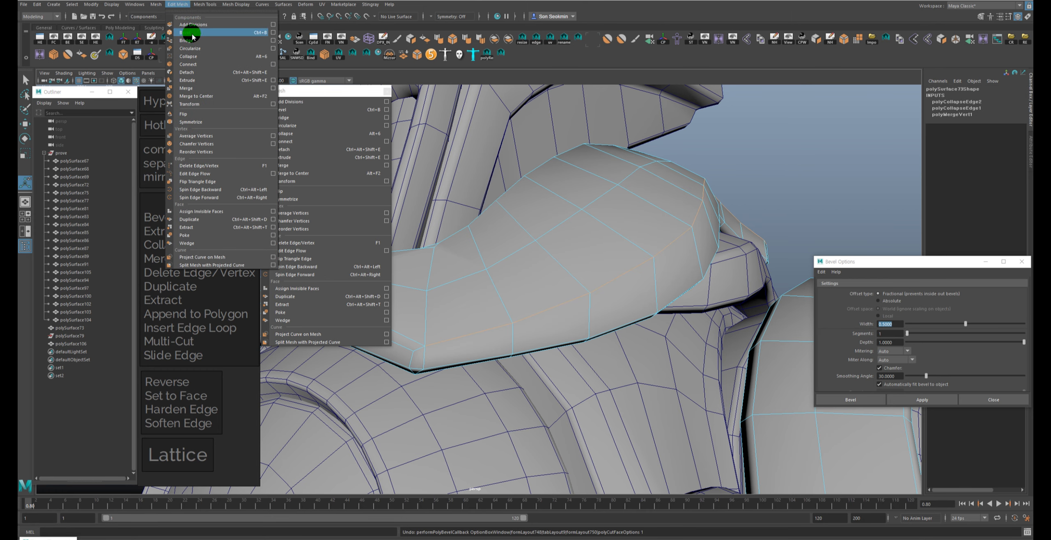
left_click(192, 34)
left_click(514, 55)
right_click(514, 55)
left_click(955, 101)
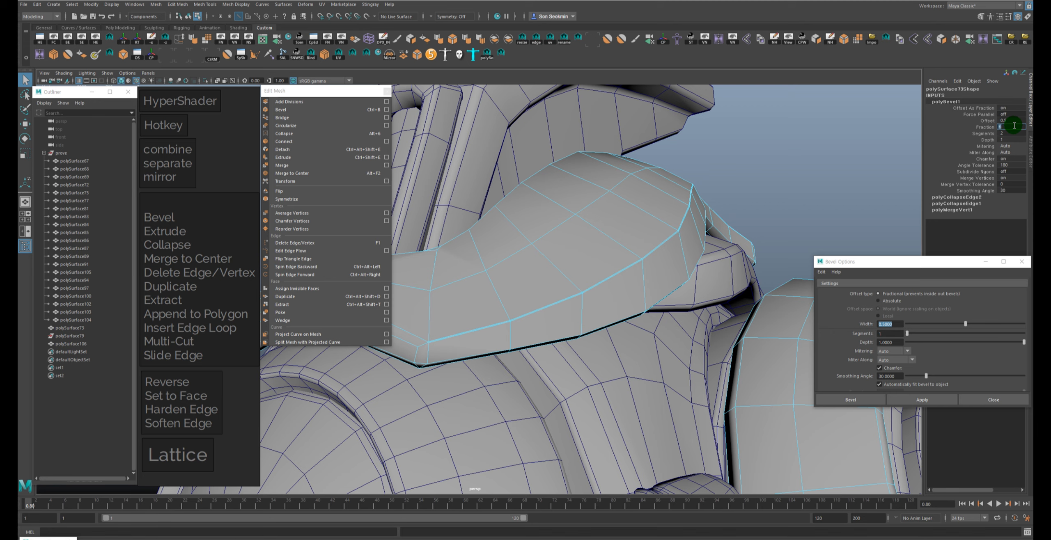
Step: Try other fraction values for the bevel, including 0.3, and undo the changes
left_click(1014, 126)
type("2")
key("Return")
type("3")
key("Return")
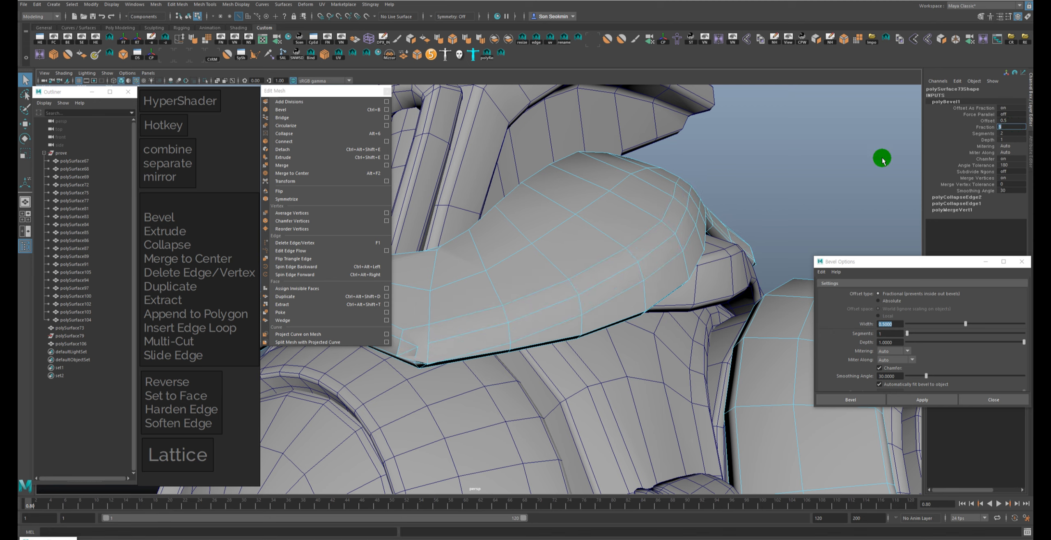
key("ctrl+z")
key("ctrl+z")
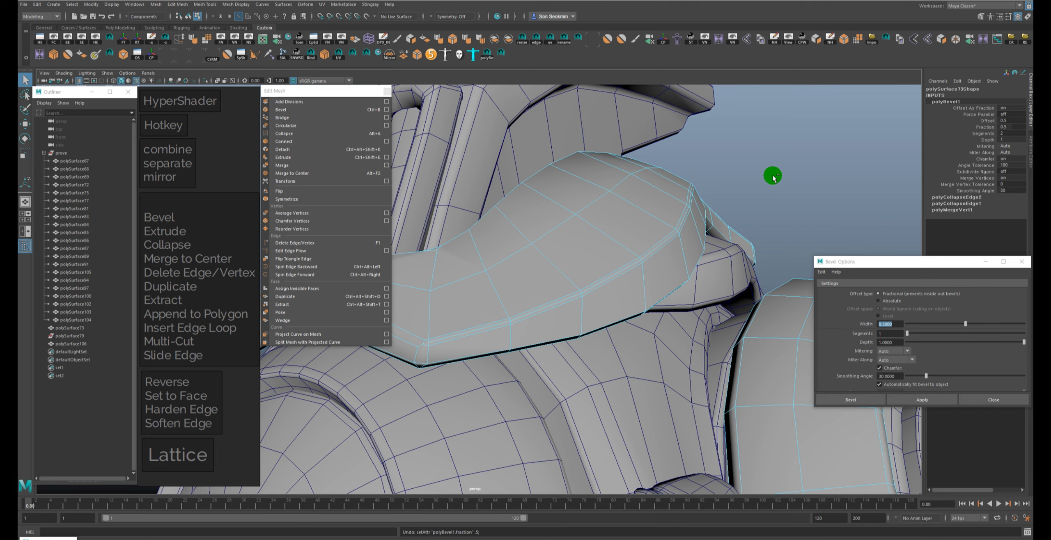
key("ctrl+z")
Step: Reselect the brow plate in object mode and delete one face near its upper inner edge in face mode
left_click_drag(774, 177, 730, 154, "alt")
key("F8")
left_click(735, 156)
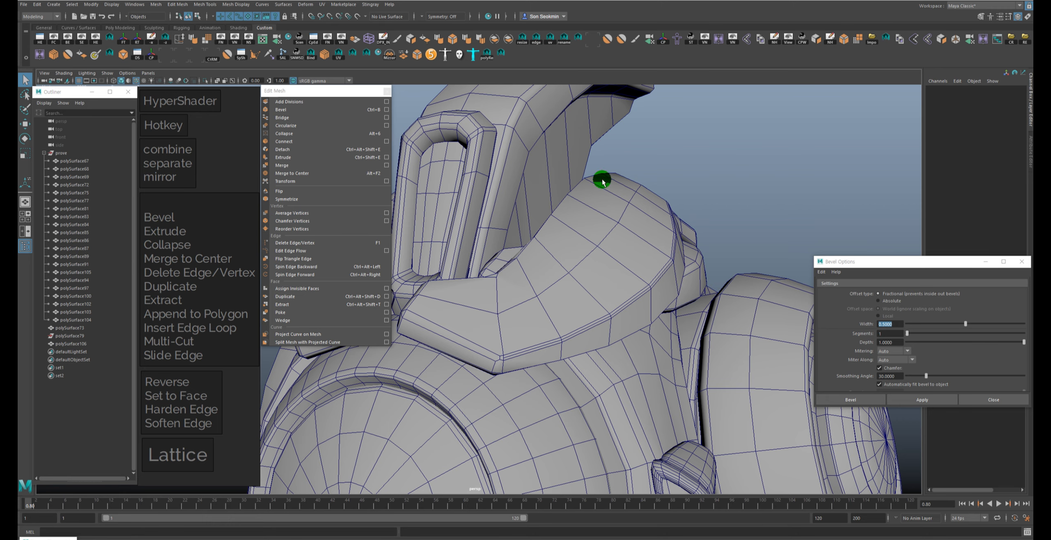
left_click(584, 264)
left_click_drag(584, 265, 597, 257, "alt")
key("F11")
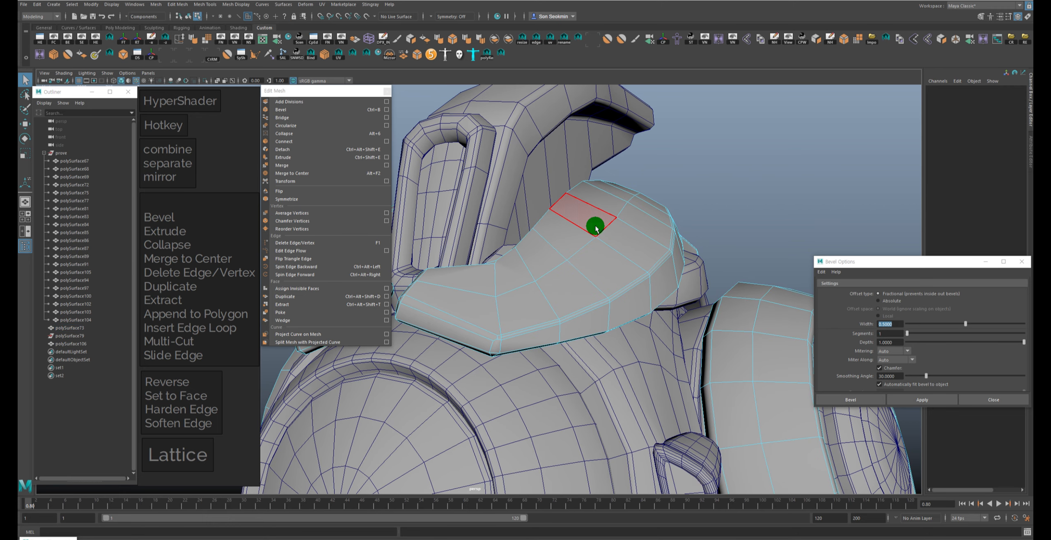
left_click(596, 228)
key("Delete")
Step: Select the border edges of the hole in the brow plate, extrude and move them upward, and undo the change
left_click_drag(652, 225, 676, 217, "alt")
key("F10")
double_click(619, 207)
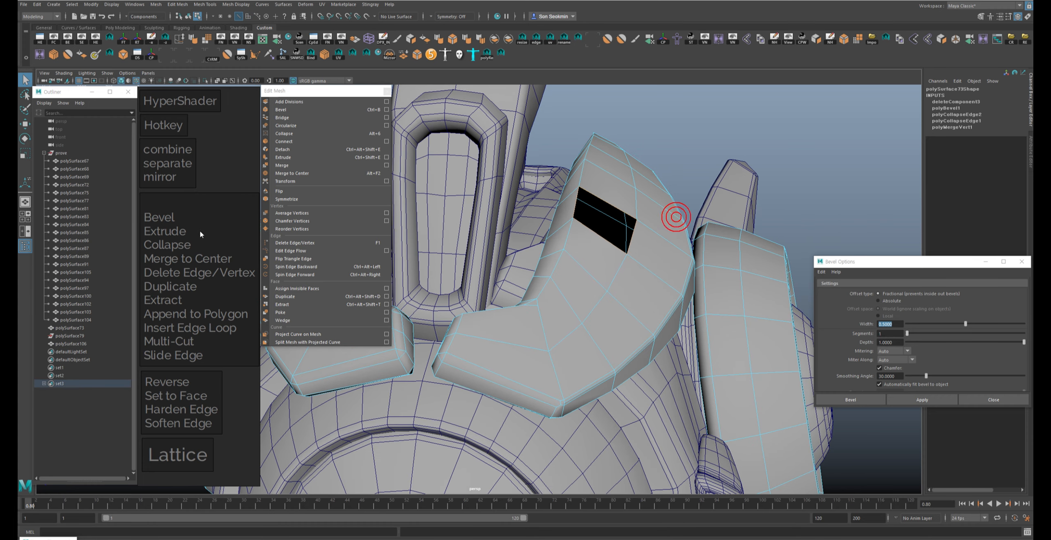
left_click(288, 158)
left_click_drag(598, 187, 606, 172, "alt")
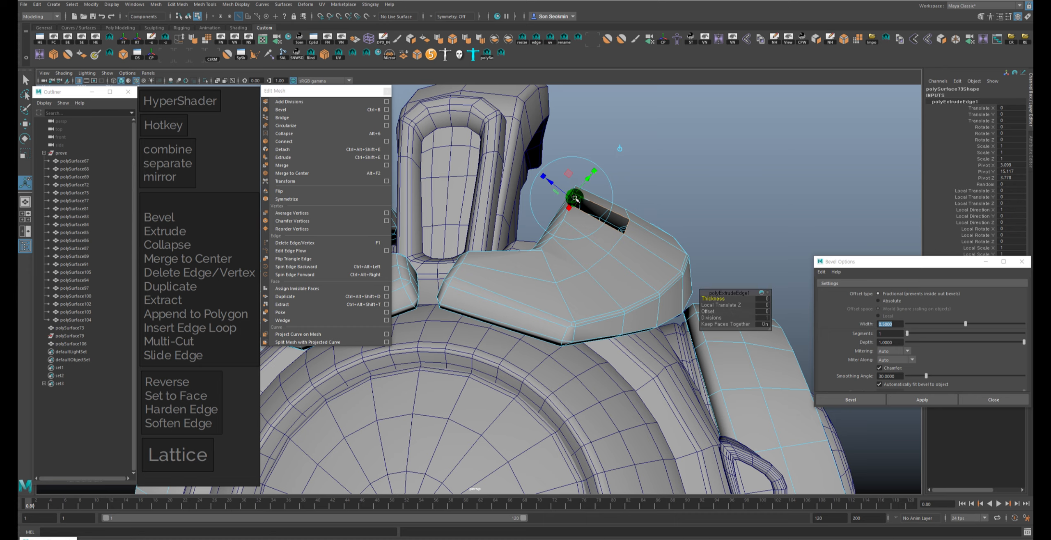
left_click_drag(619, 220, 635, 222, "alt")
key("w")
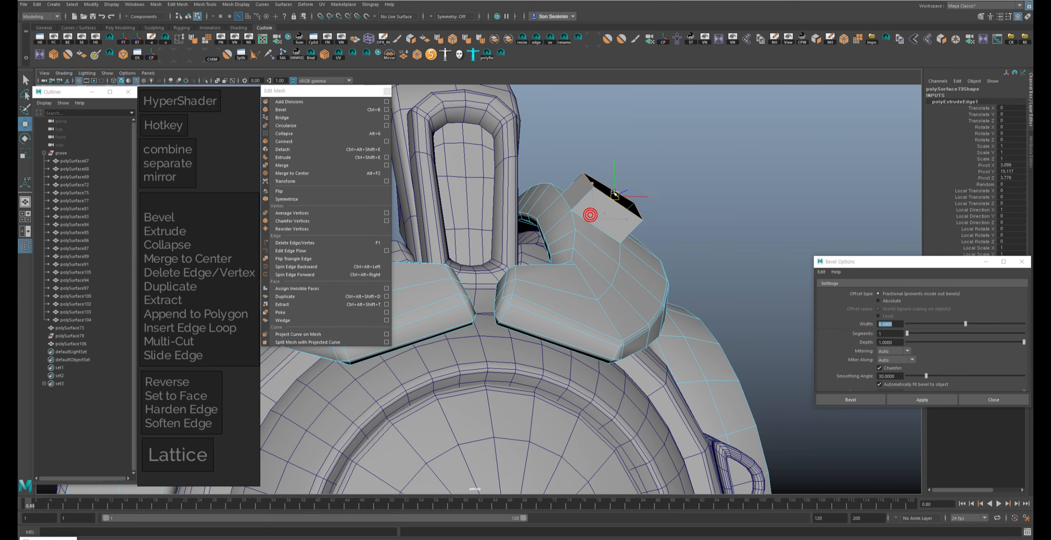
left_click_drag(673, 187, 638, 176, "alt")
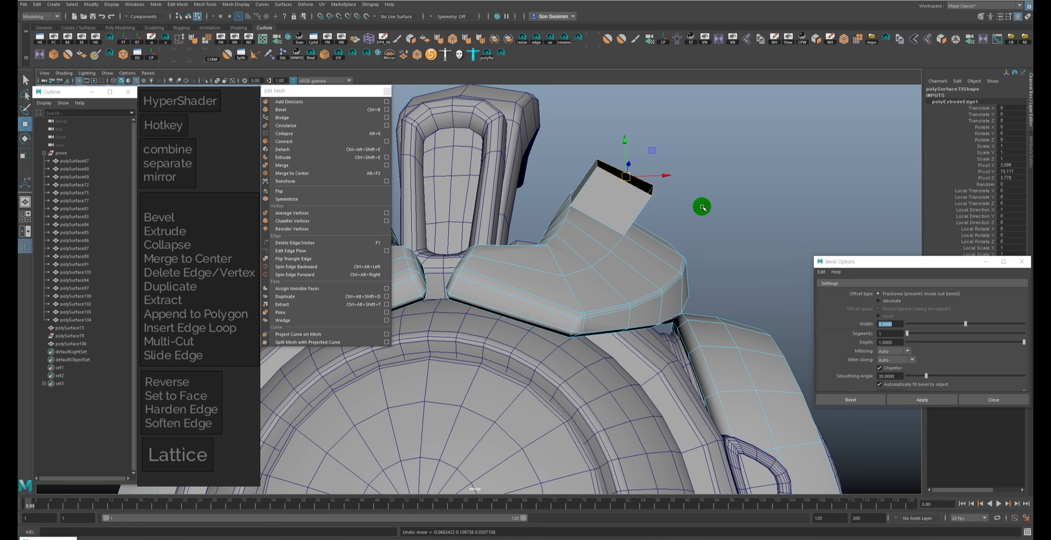
left_click_drag(702, 207, 694, 211, "alt")
key("ctrl+z")
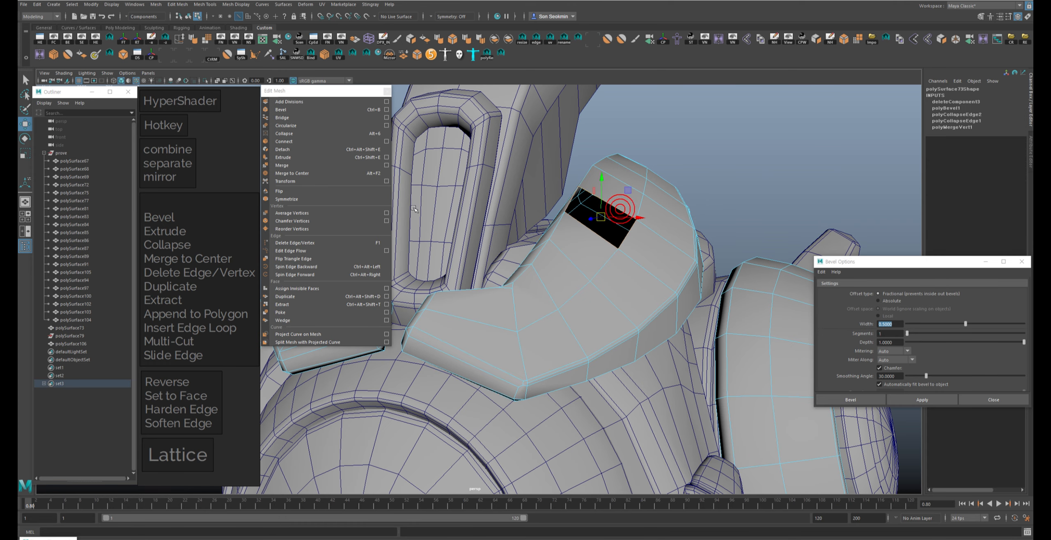
Step: Extrude the hole's border edges again, inspect the Extrude manipulator from several angles, and undo the extrusion
left_click(310, 157)
left_click_drag(698, 189, 675, 197, "alt")
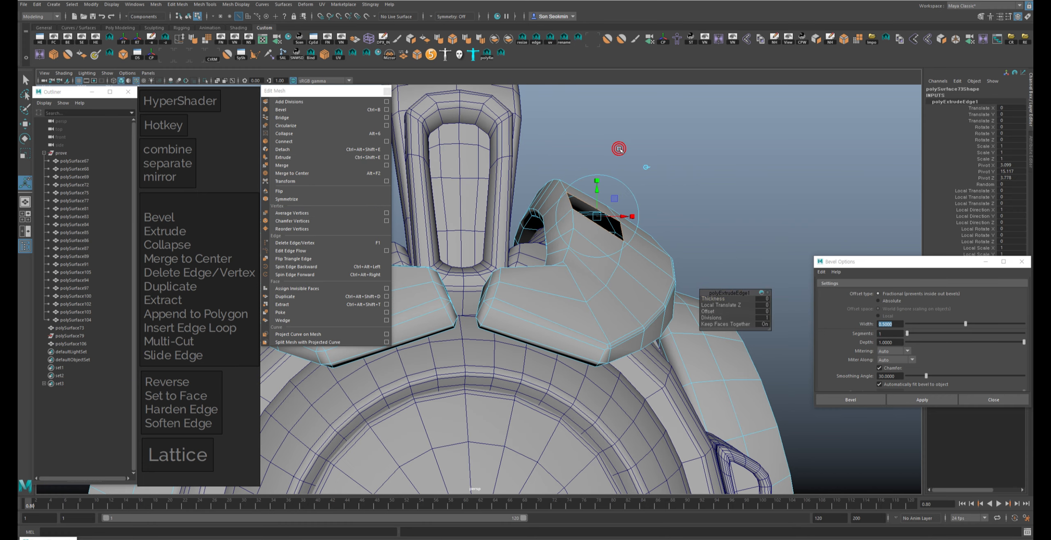
left_click_drag(619, 149, 699, 162, "alt")
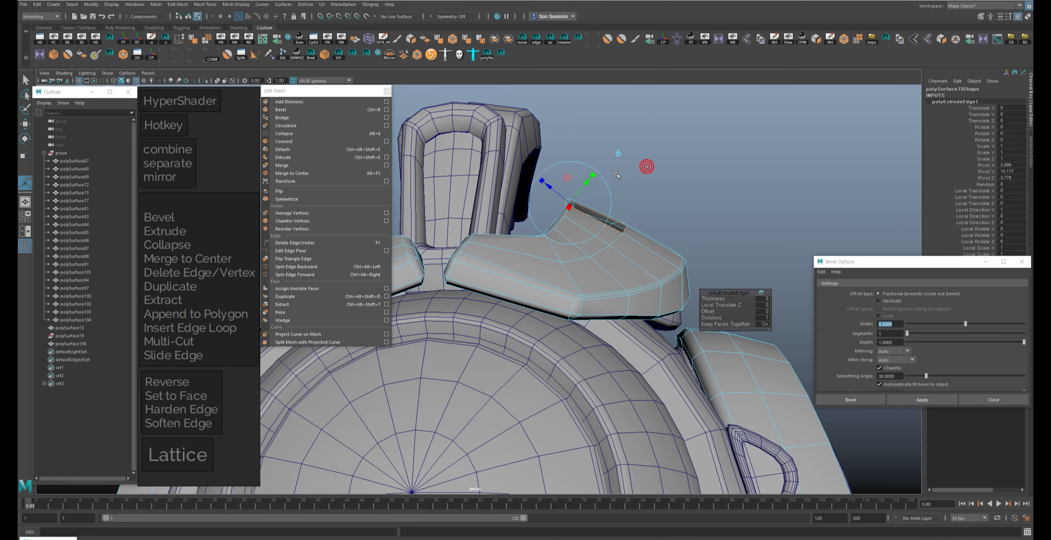
left_click_drag(625, 168, 636, 190, "alt")
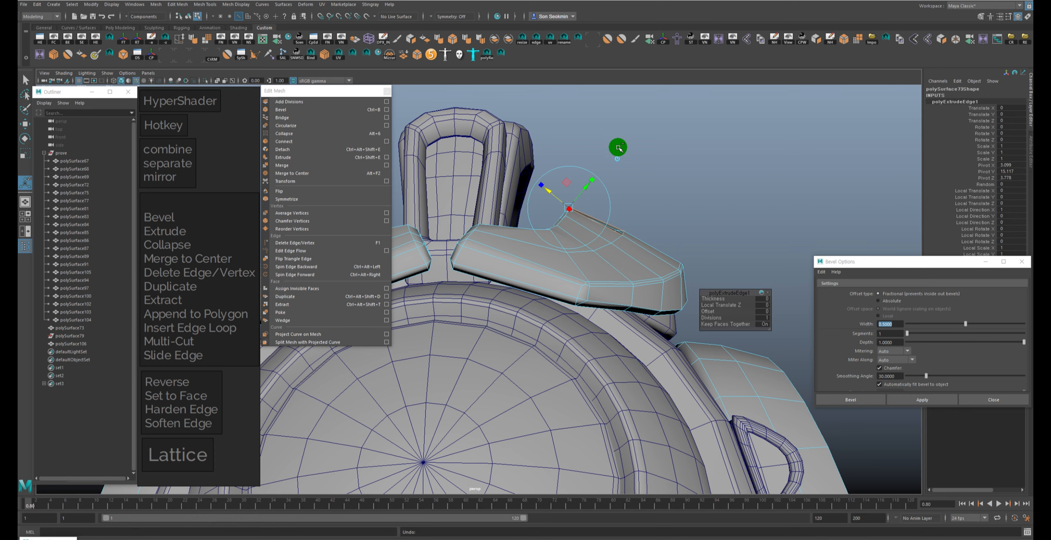
key("ctrl+z")
left_click_drag(622, 178, 615, 193, "alt")
key("ctrl+z")
key("ctrl+z")
Step: Reselect the hole's border edges, try extruding them about 1.2 in X and 0.43 in Y, and undo it
double_click(620, 207)
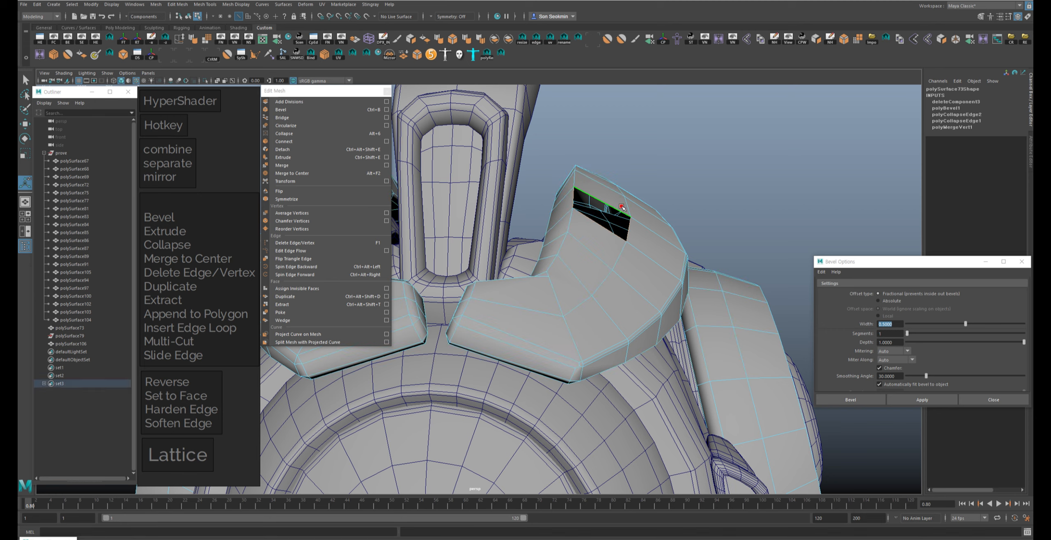
left_click(347, 158)
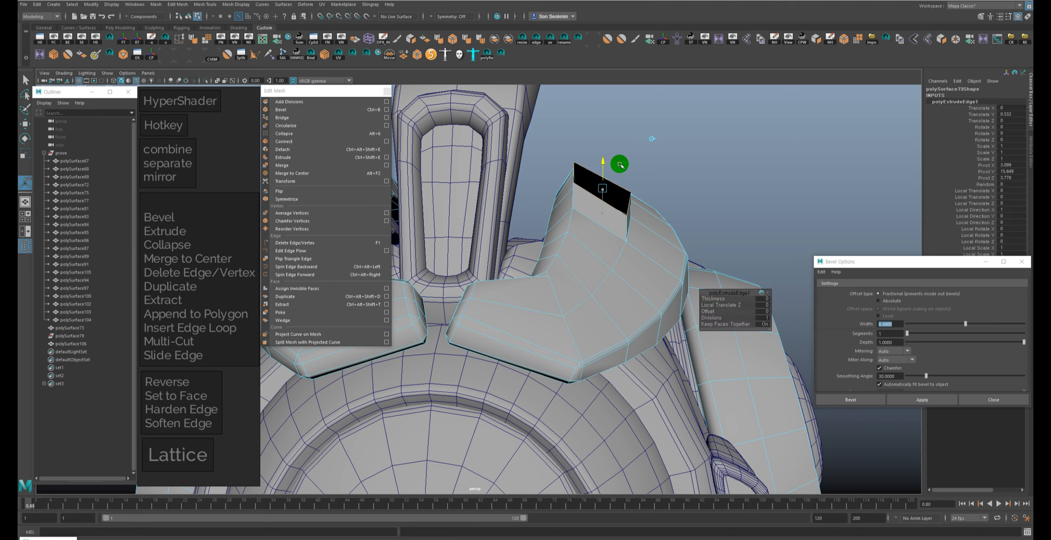
left_click_drag(672, 194, 691, 195)
left_click_drag(754, 189, 666, 187, "alt")
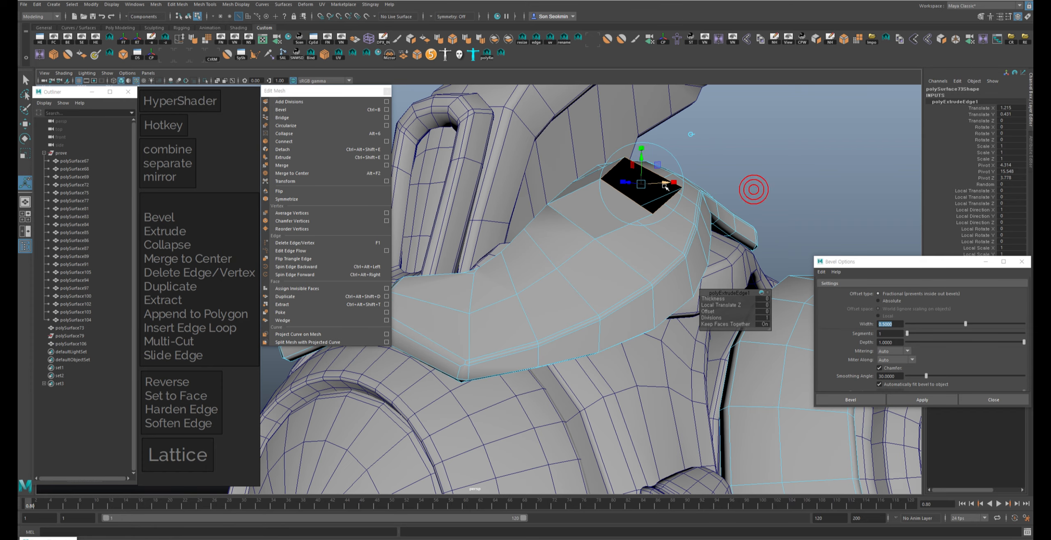
left_click_drag(603, 176, 644, 209)
key("ctrl+z")
key("ctrl+z")
key("ctrl+z")
Step: Extrude the hole's border edges again, move them with the Move tool and scale the new border inward
key("ctrl+shift+e")
right_click_drag(576, 176, 594, 172, "alt")
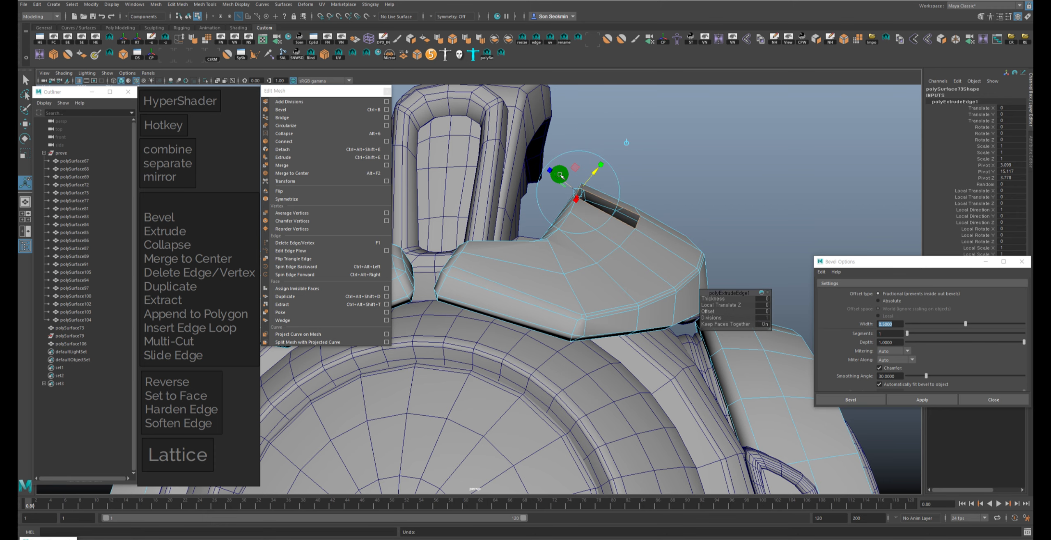
key("ctrl+z")
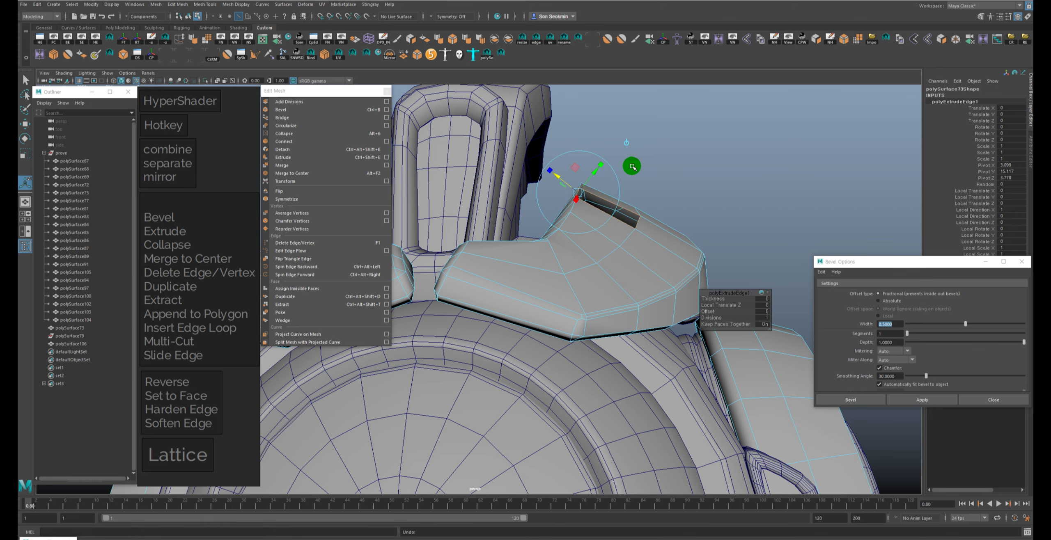
key("w")
left_click_drag(634, 167, 650, 153, "alt")
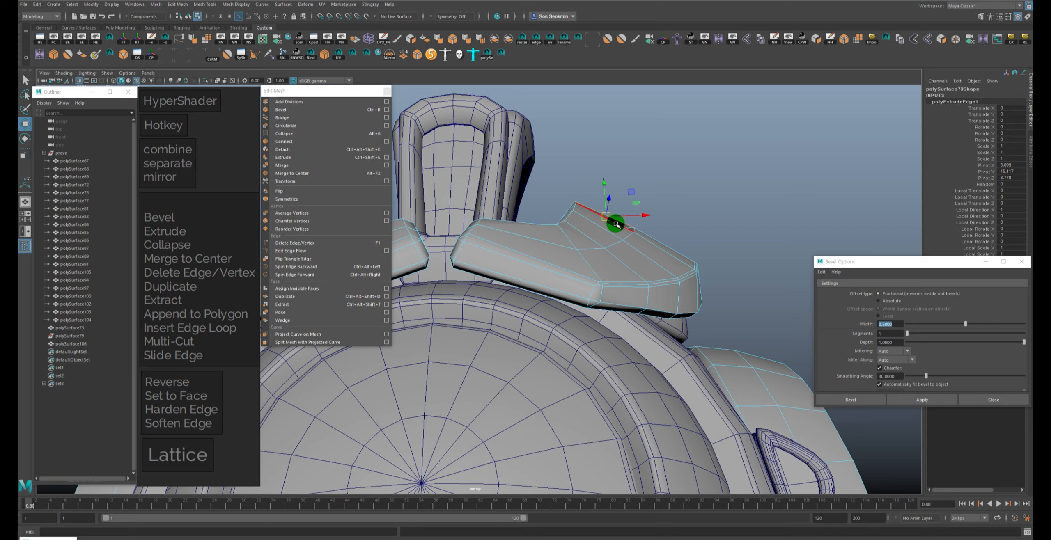
key("e")
key("w")
left_click_drag(676, 195, 695, 244, "alt")
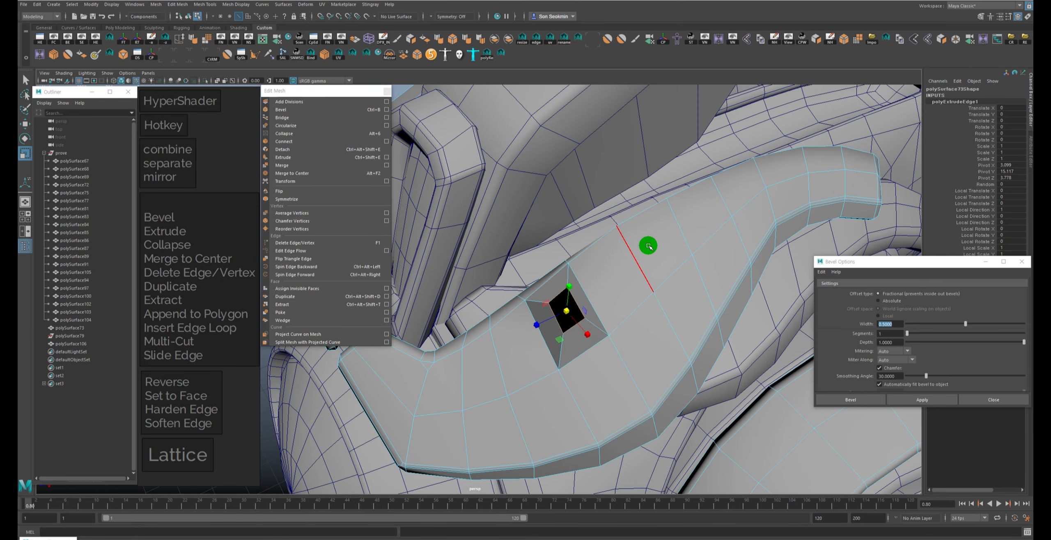
scroll(586, 160, "down", 6)
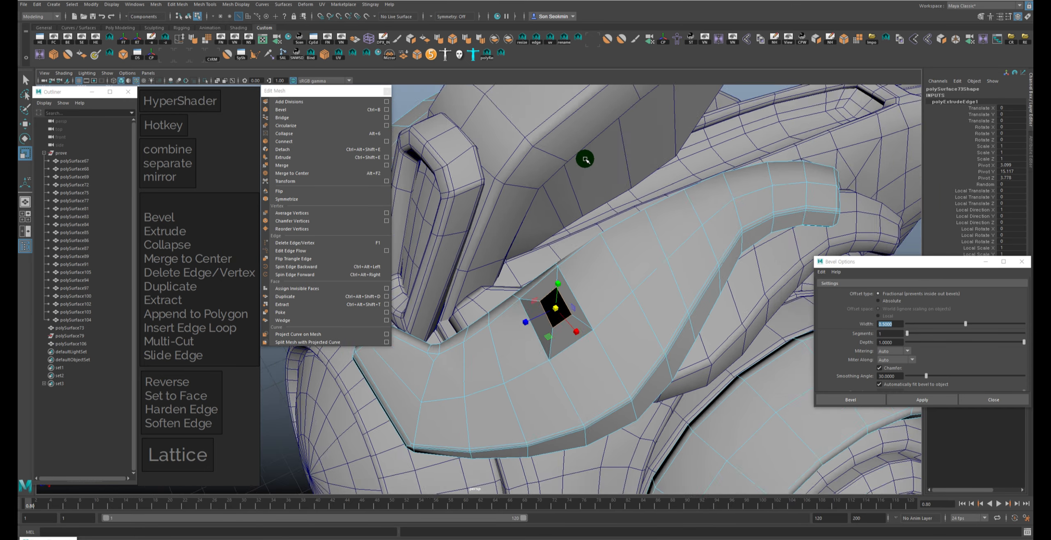
Step: Undo the border extrusion and the face deletion so the brow plate is closed again
left_click_drag(539, 201, 598, 216, "alt")
key("ctrl+z")
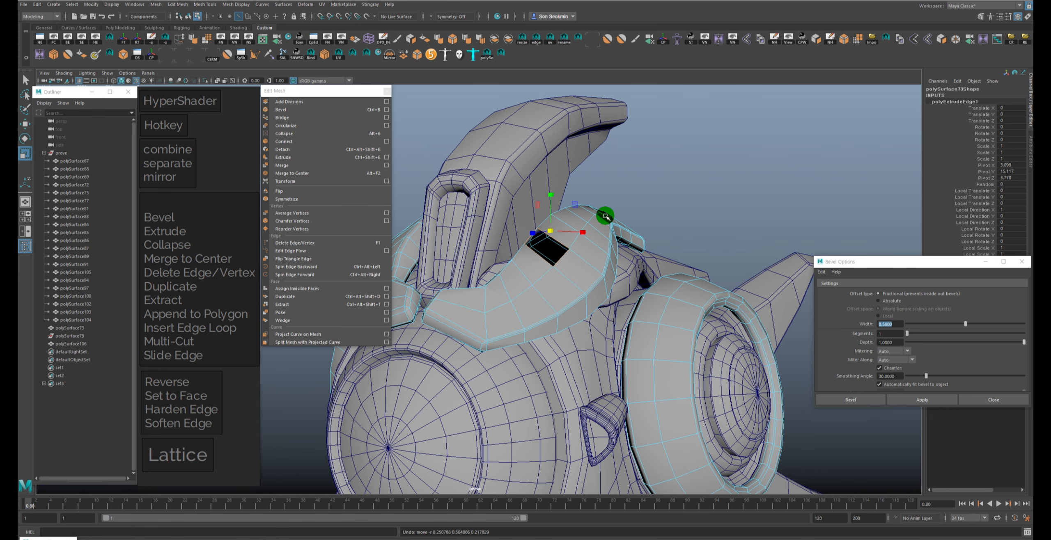
key("ctrl+z")
key("ctrl+z")
key("ctrl+z")
key("ctrl+z")
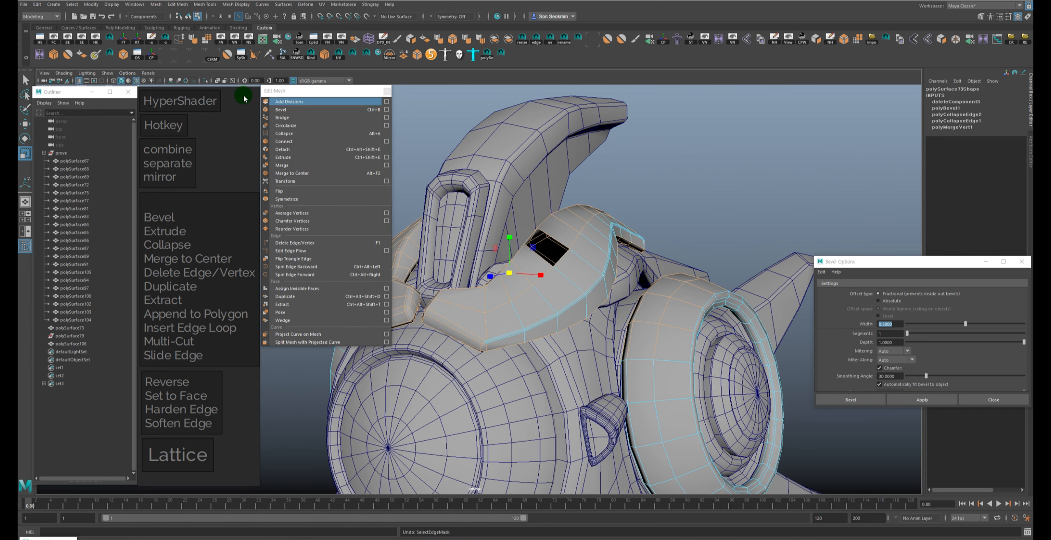
key("ctrl+z")
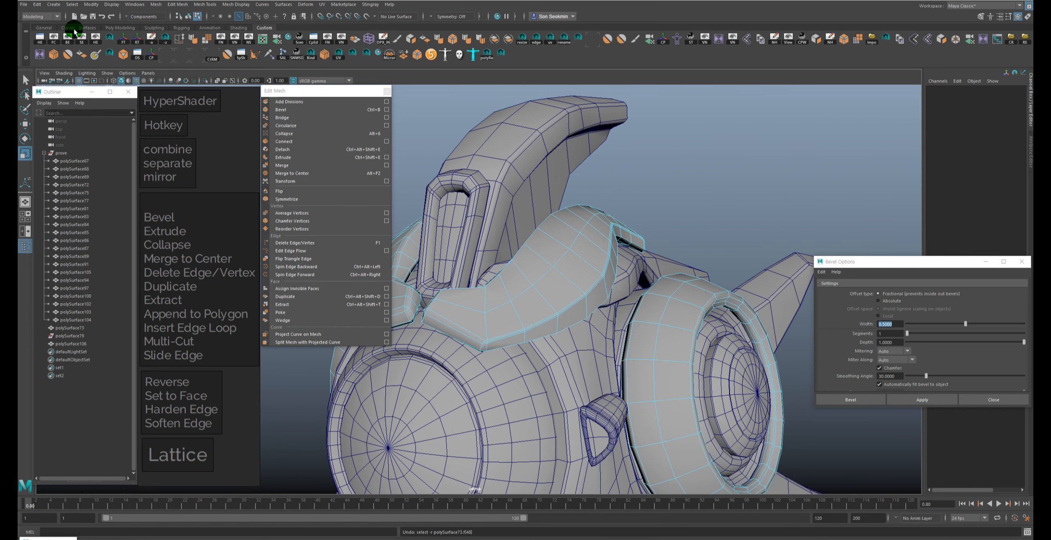
Step: Create a polygon cylinder, raise it above the robot head to about 25.11 in Y, and frame it
left_click(118, 28)
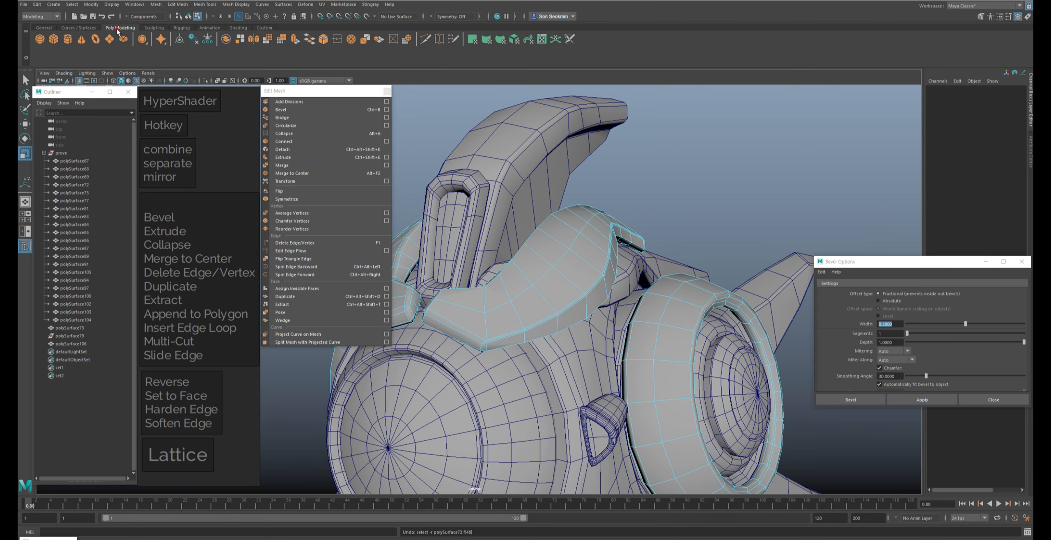
left_click(66, 43)
left_click(610, 166)
key("F8")
right_click_drag(697, 200, 419, 182, "alt")
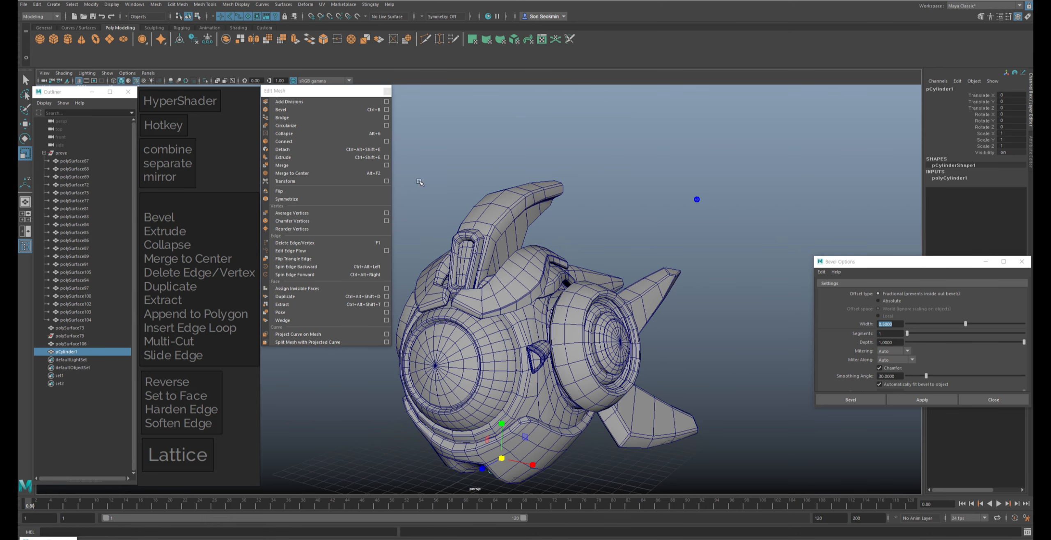
key("w")
left_click_drag(501, 413, 502, 95)
key("f")
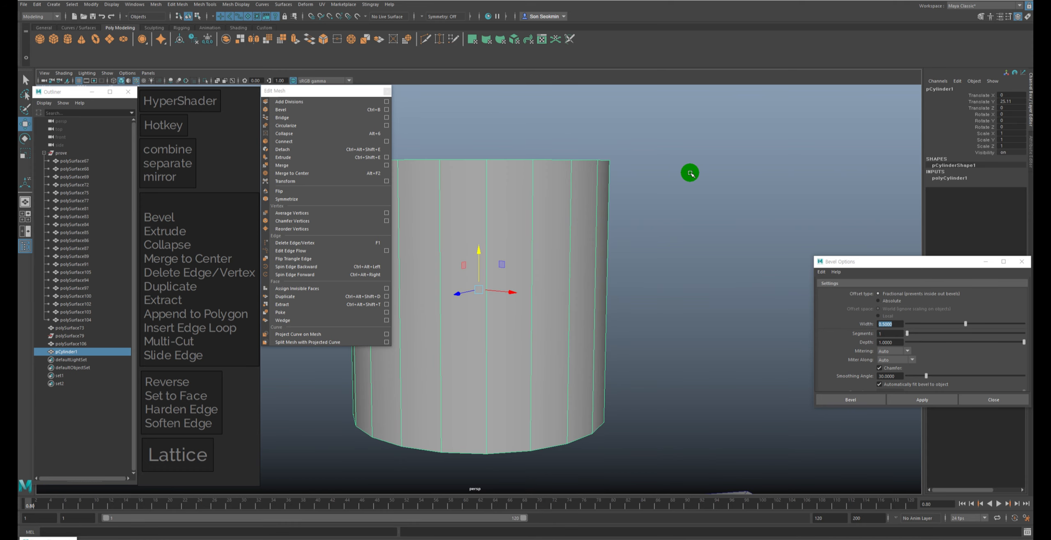
Step: Select only the cylinder's top cap faces in face mode and delete them to open the top
right_click_drag(679, 172, 572, 153, "alt")
left_click_drag(572, 152, 571, 205, "alt")
middle_click_drag(572, 205, 595, 173, "alt")
left_click_drag(600, 202, 604, 216, "alt")
key("F11")
left_click_drag(521, 161, 498, 179)
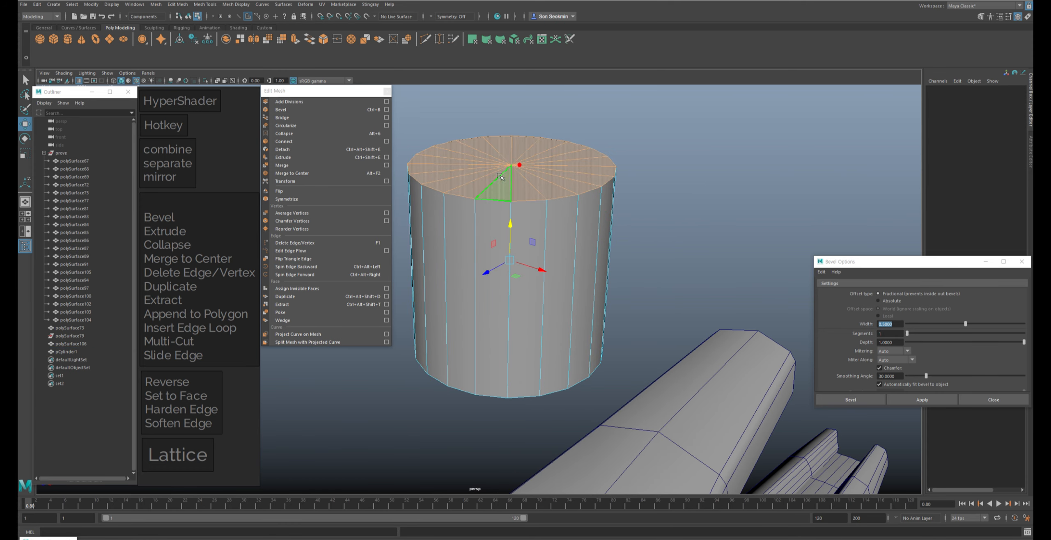
left_click_drag(542, 208, 576, 194, "alt")
key("4")
left_click_drag(690, 208, 380, 406, "ctrl")
mouse_move(704, 142)
left_mouse_down("alt")
mouse_move(718, 174)
mouse_move(725, 169)
left_mouse_up("alt")
key("Delete")
key("5")
Step: Select the cylinder's open top edge loop and extrude it upward by about 0.63
key("F10")
left_click(598, 148)
double_click(598, 148)
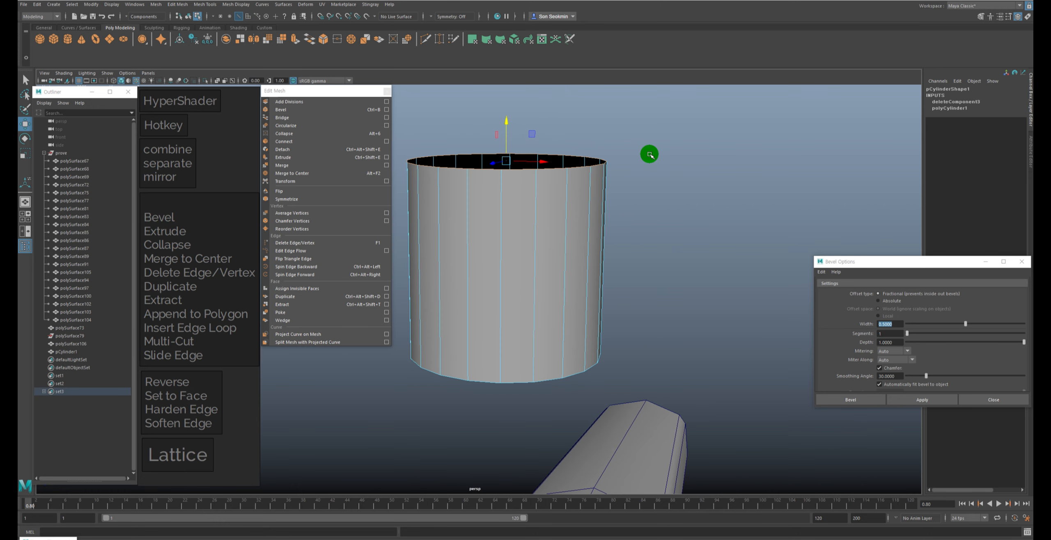
key("ctrl+shift+e")
middle_click_drag(650, 155, 627, 149)
left_click_drag(607, 135, 609, 69)
middle_click_drag(647, 138, 656, 163, "alt")
right_click_drag(623, 134, 607, 160, "alt")
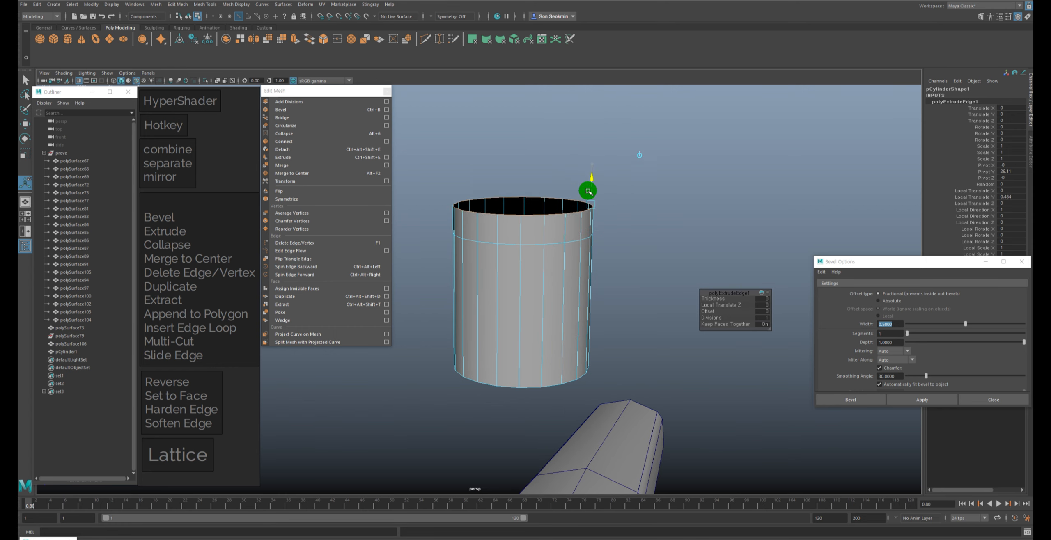
left_click_drag(624, 207, 640, 139, "alt")
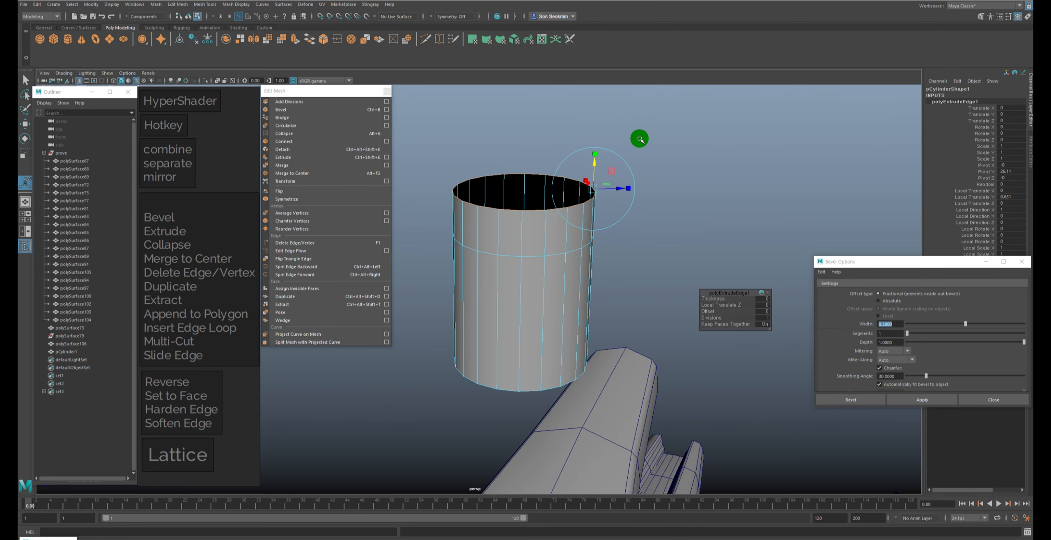
Step: Try adjusting the extruded rim with the Extrude manipulator centred on the cylinder, and undo each change
left_click_drag(642, 181, 498, 264, "alt")
left_click_drag(669, 198, 570, 240, "alt")
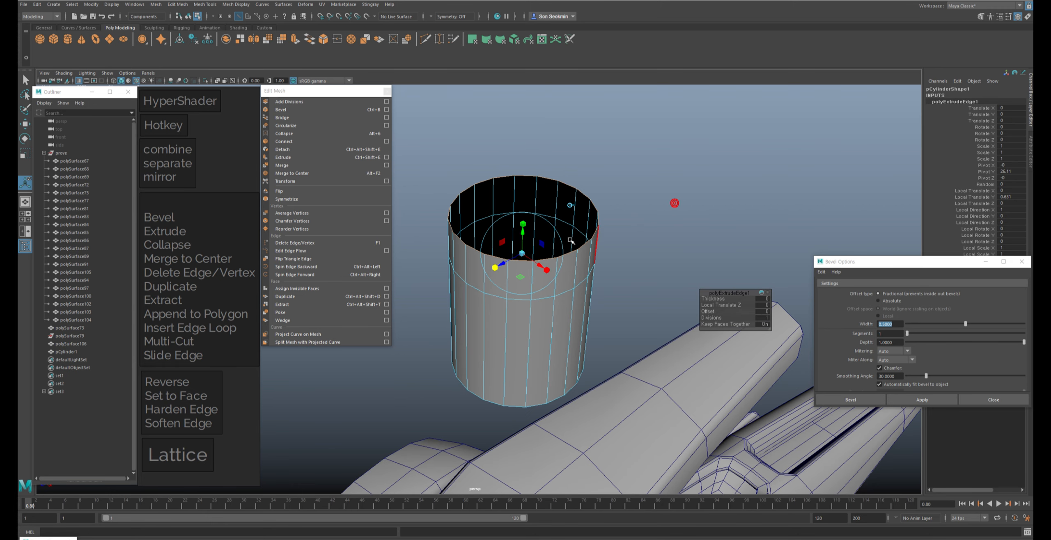
left_click_drag(523, 280, 517, 315)
left_click_drag(519, 376, 539, 356, "alt")
key("ctrl+z")
left_click_drag(669, 300, 674, 318, "alt")
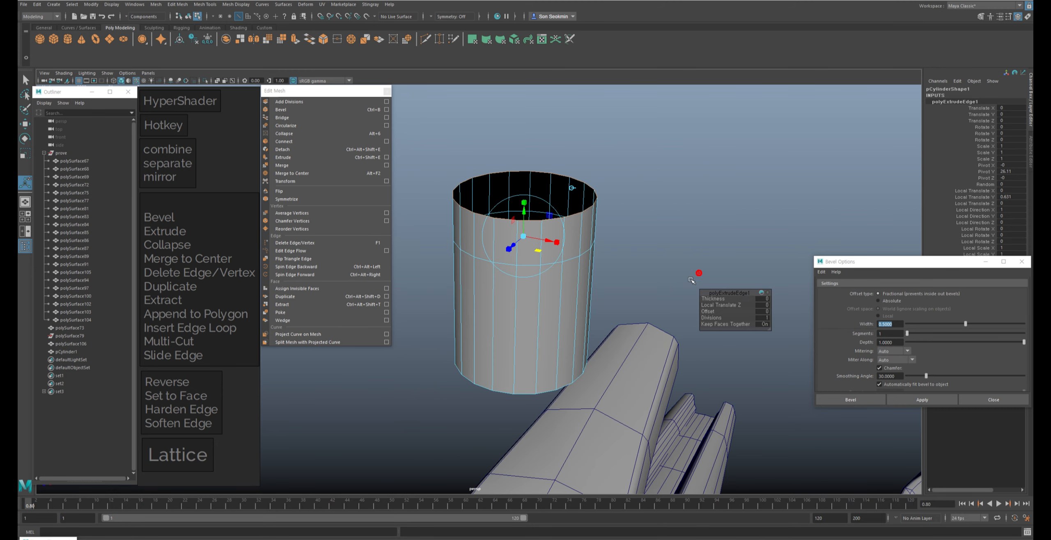
scroll(683, 269, "up", 3)
mouse_move(683, 268)
left_mouse_down("alt")
mouse_move(708, 272)
mouse_move(704, 300)
mouse_move(708, 260)
mouse_move(694, 280)
mouse_move(681, 277)
left_mouse_up("alt")
mouse_move(557, 216)
left_mouse_down()
mouse_move(570, 206)
mouse_move(549, 223)
left_mouse_up()
key("ctrl+z")
Step: Leave the cylinder's extrusion and select the robot head's brow plate in object mode
scroll(708, 218, "down", 2)
middle_click_drag(713, 339, 639, 166, "alt")
scroll(639, 165, "up", 3)
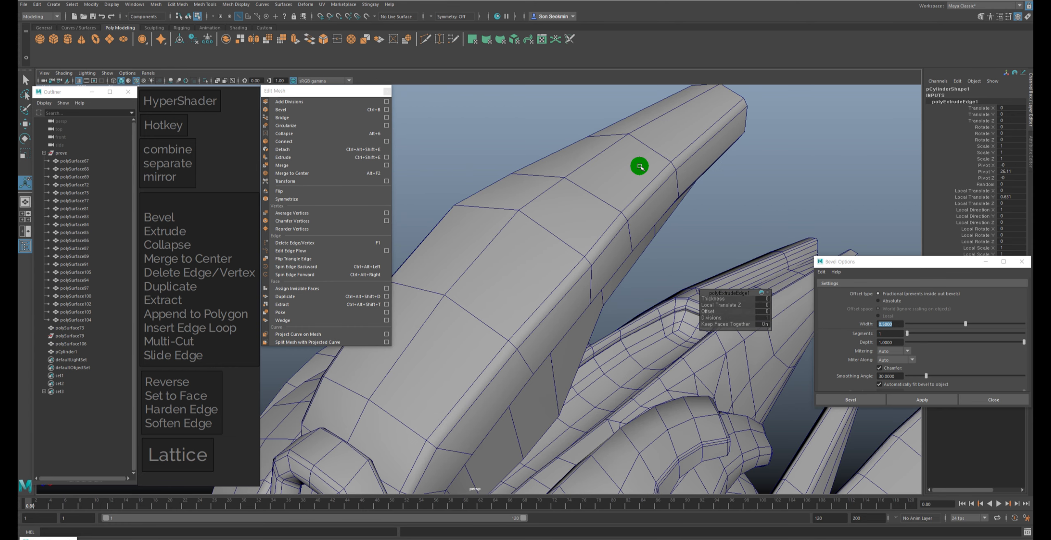
left_click(562, 357)
scroll(562, 357, "down", 5)
middle_click_drag(562, 356, 577, 293, "alt")
key("q")
key("F8")
left_click(544, 412)
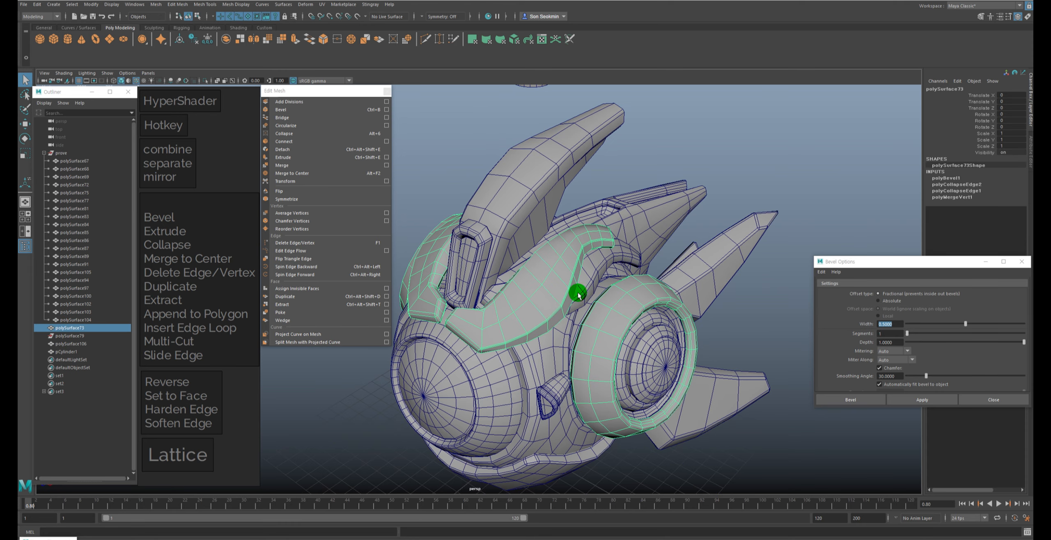
Step: Try component selection on the brow plate, and reselect the whole plate in object mode
left_click_drag(558, 316, 572, 297, "alt")
scroll(550, 275, "up", 3)
middle_click_drag(539, 265, 583, 267, "alt")
left_click_drag(610, 347, 588, 351, "alt")
scroll(591, 312, "up", 3)
middle_click_drag(589, 300, 594, 288, "alt")
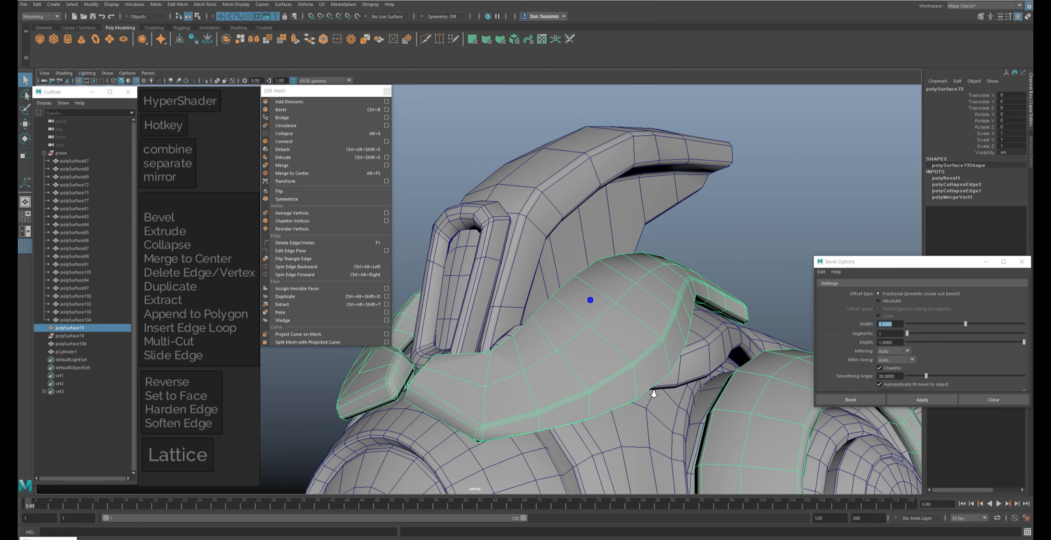
right_click_drag(594, 273, 595, 294)
left_click(595, 294)
key("F8")
left_click(722, 206)
left_click(606, 298)
mouse_move(612, 300)
left_mouse_down("alt")
mouse_move(640, 315)
mouse_move(610, 302)
left_mouse_up("alt")
left_click(674, 322)
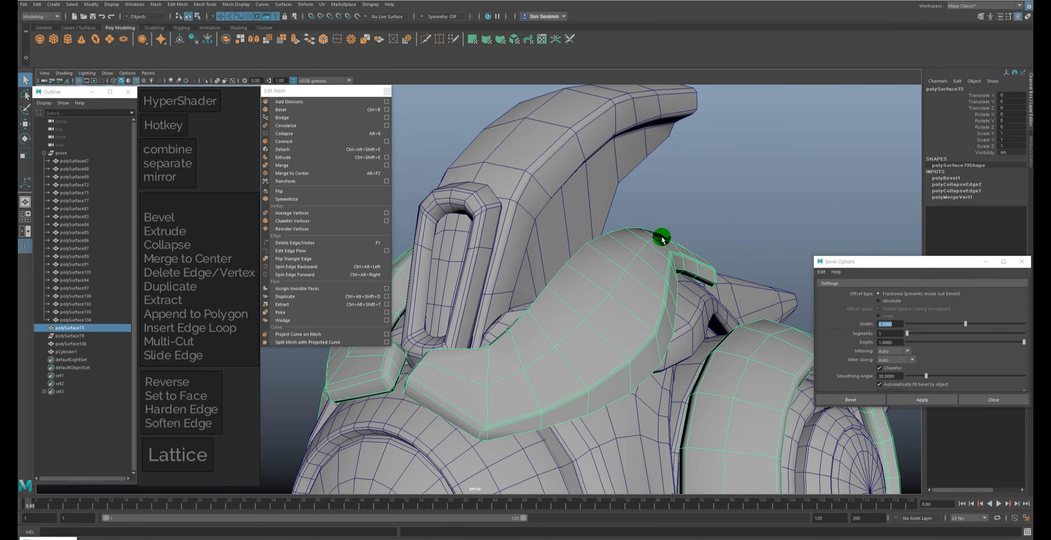
Step: Try to merge a face in the middle of the curved plate to its center
right_click_drag(653, 218, 702, 298, "alt")
mouse_move(701, 298)
left_mouse_down("alt")
mouse_move(693, 291)
mouse_move(719, 300)
left_mouse_up("alt")
right_click_drag(707, 300, 657, 287, "alt")
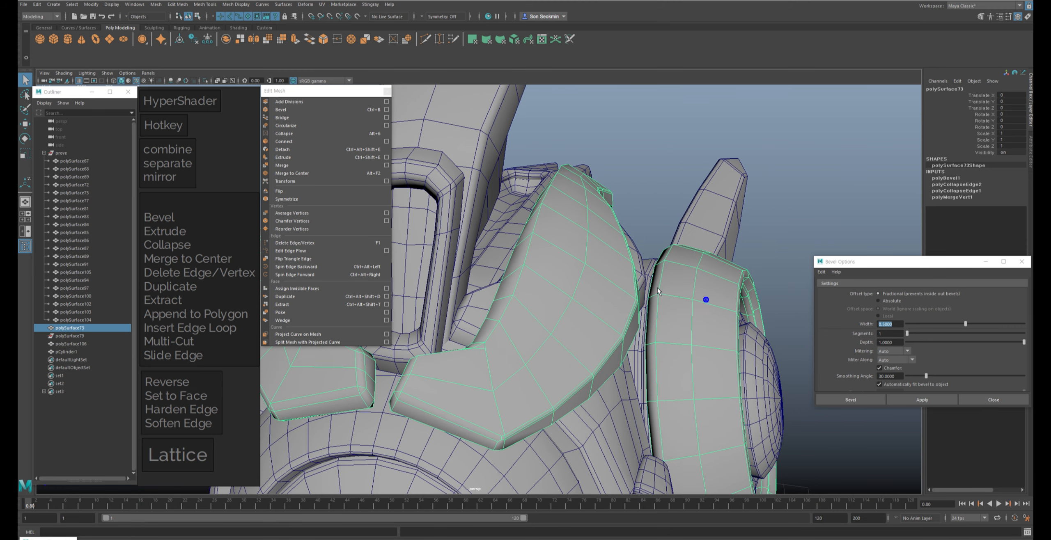
left_click_drag(657, 288, 633, 277, "alt")
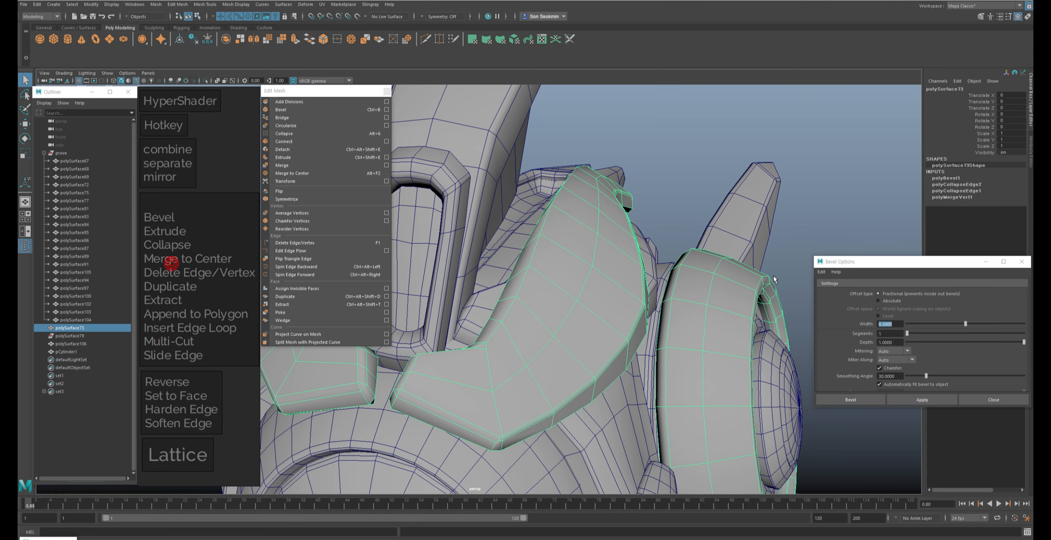
left_click_drag(659, 246, 659, 247, "alt")
right_click_drag(659, 247, 640, 251, "alt")
left_click_drag(640, 251, 650, 276, "alt")
key("F11")
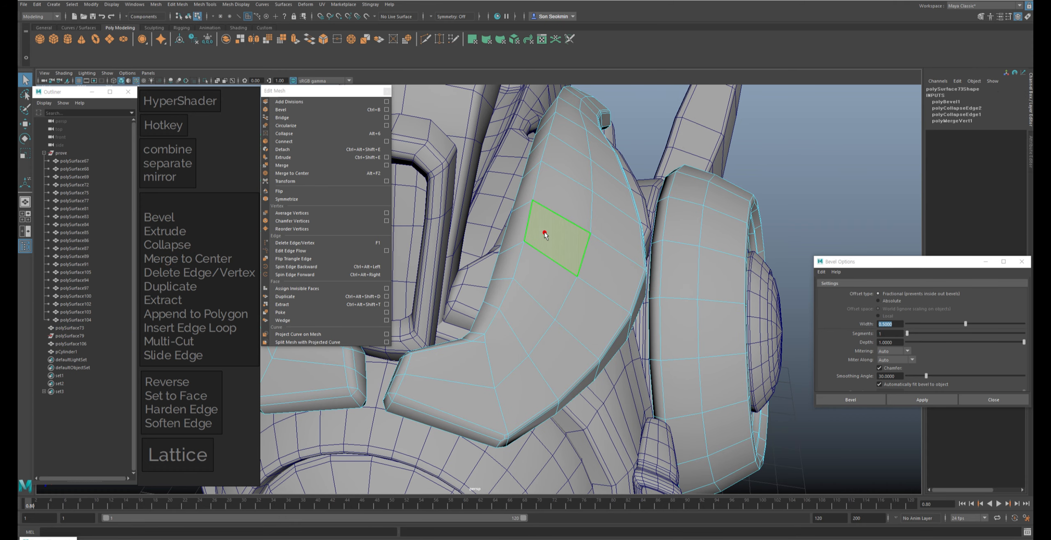
left_click(577, 259)
key("w")
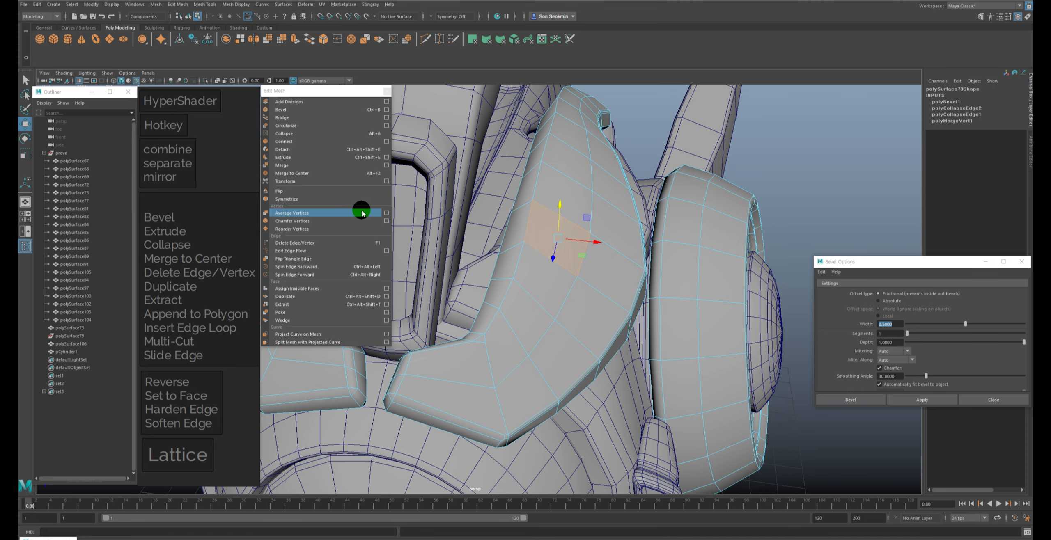
left_click(325, 178)
left_click_drag(622, 291, 627, 267, "alt")
key("ctrl+z")
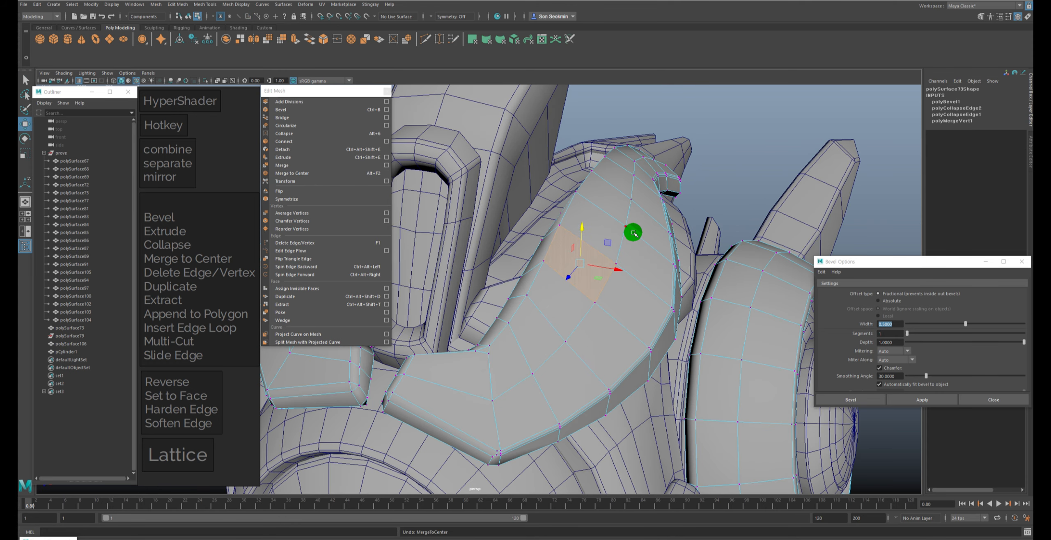
Step: Merge three interior edges along the middle of the curved plate to center, one at a time
left_click_drag(666, 299, 669, 256, "alt")
key("F10")
left_click(623, 199)
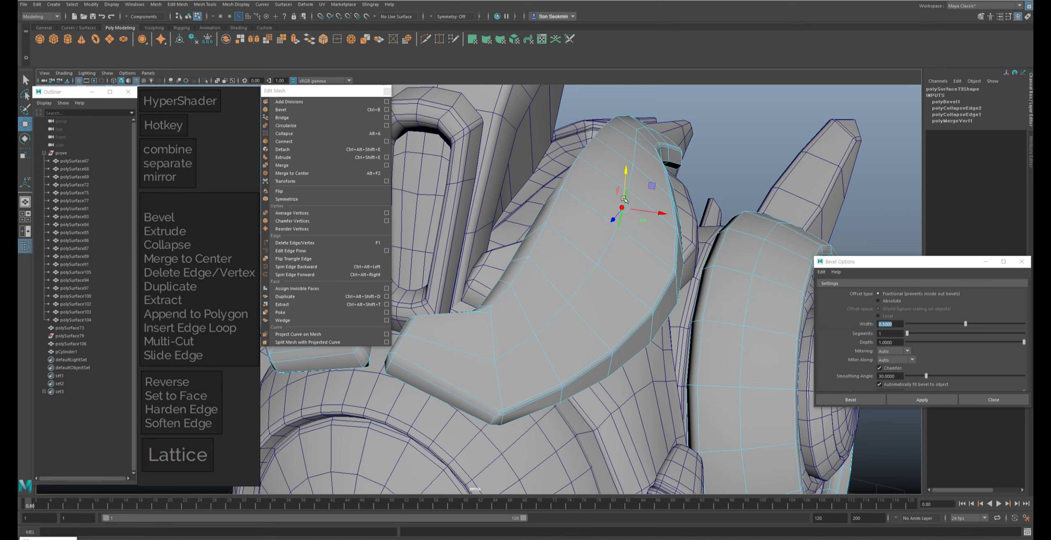
left_click(325, 173)
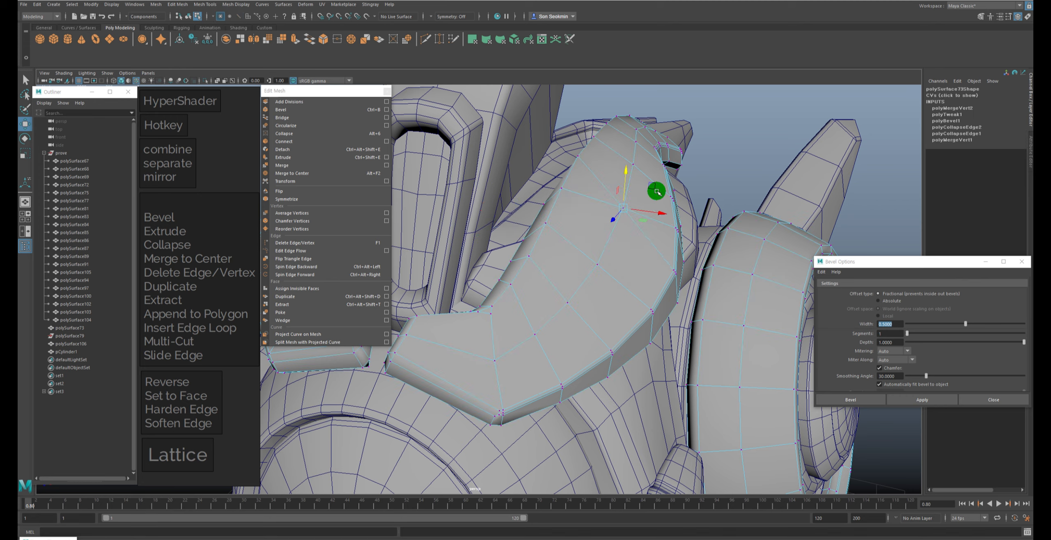
left_click(573, 298)
key("alt+F2")
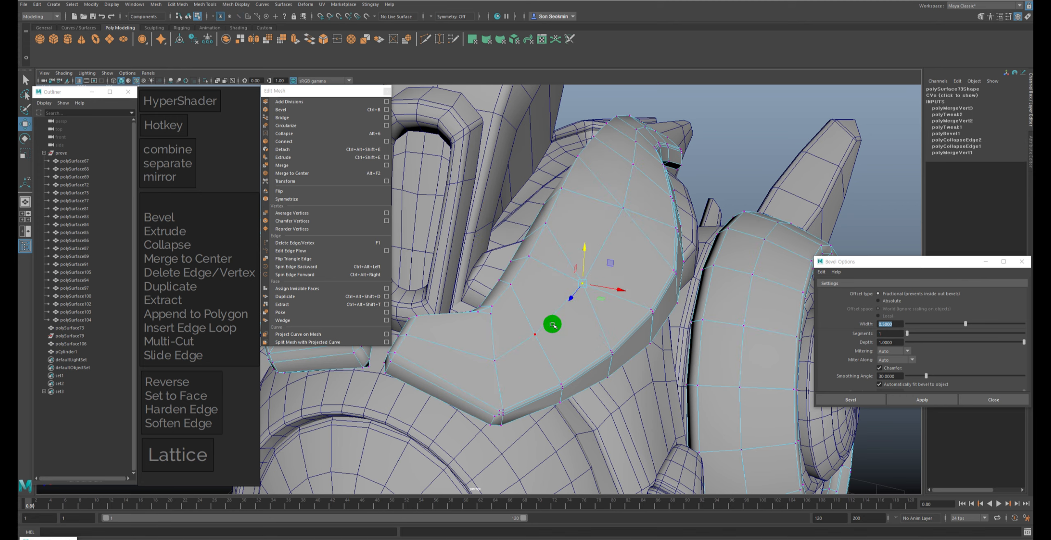
left_click(536, 334)
key("alt+F2")
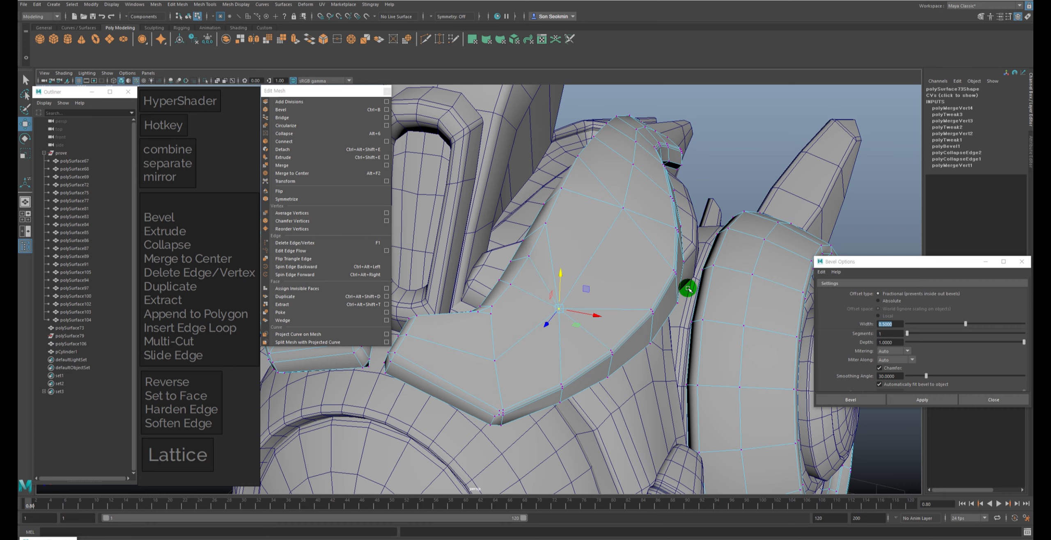
Step: Cap the cylinder's open top by extruding its border edge and merging the extrusion to center
left_click_drag(622, 254, 612, 247, "alt")
right_click_drag(671, 265, 630, 258, "alt")
middle_click_drag(629, 258, 636, 270, "alt")
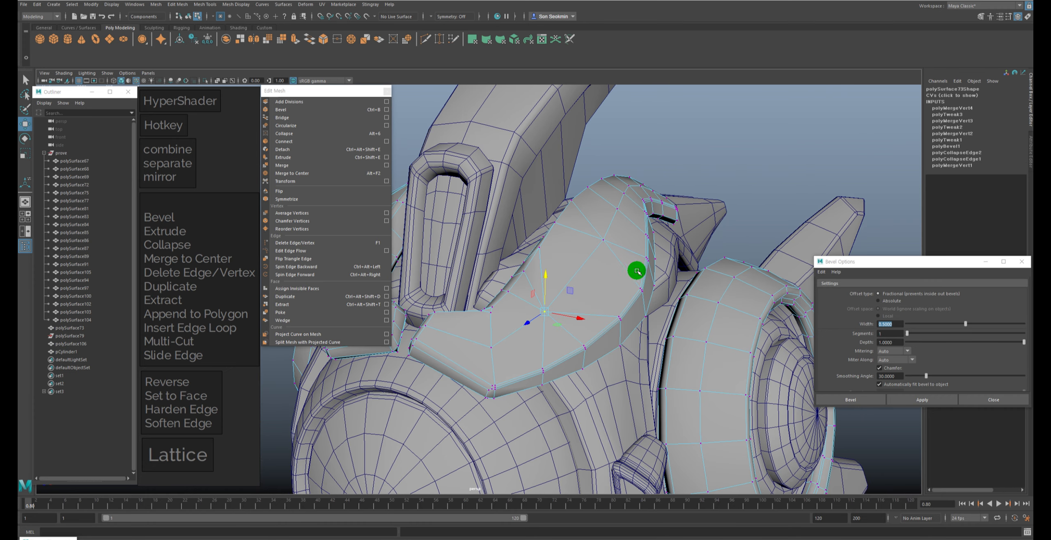
right_click_drag(716, 294, 605, 239, "alt")
middle_click_drag(606, 239, 621, 265, "alt")
right_click_drag(622, 265, 559, 183, "alt")
left_click(513, 163)
key("f")
key("r")
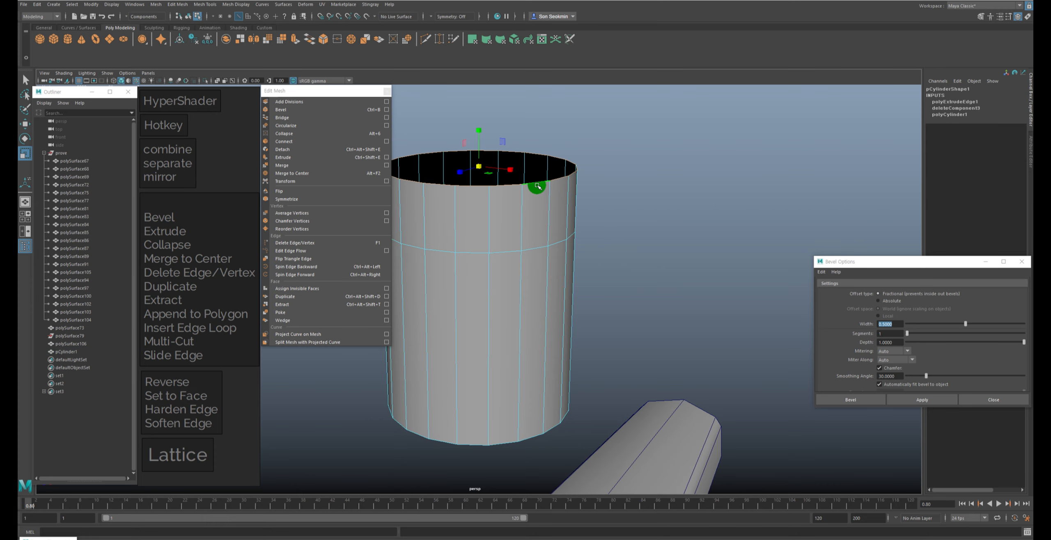
key("ctrl+shift+e")
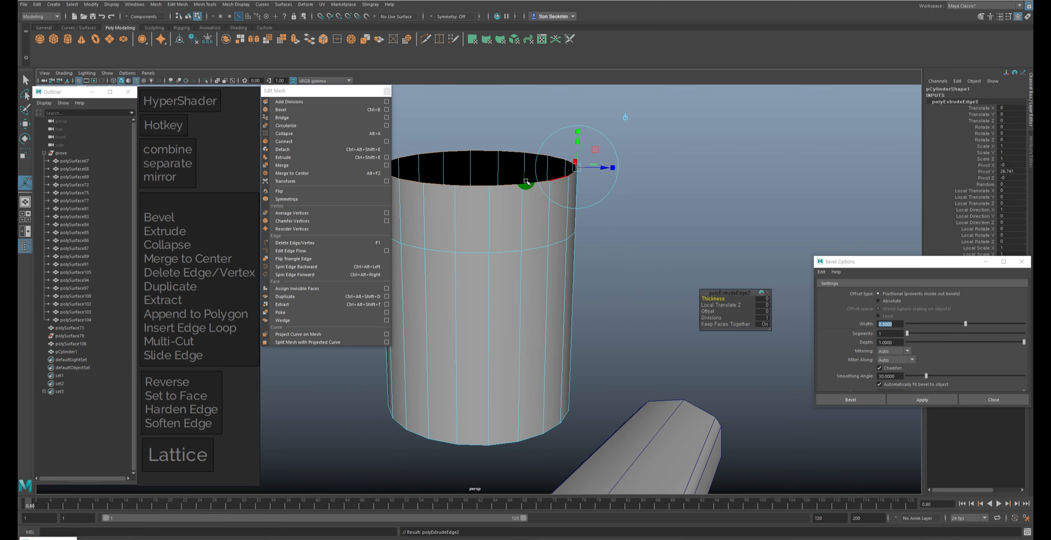
left_click(318, 173)
left_click_drag(606, 192, 615, 200, "alt")
key("F8")
left_click(633, 150)
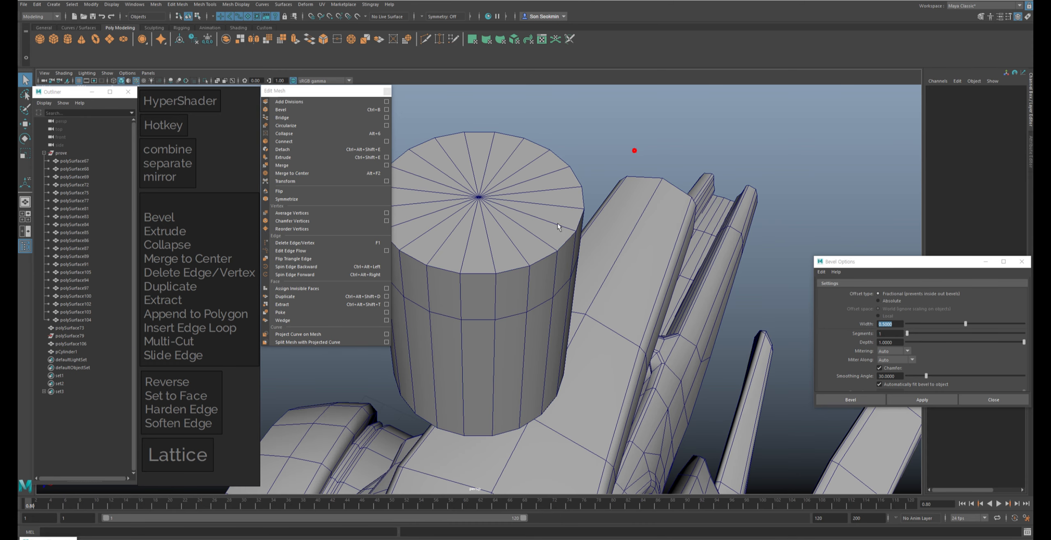
Step: Delete all faces of the cylinder's triangulated top cap, leaving the side faces in place
left_click_drag(634, 150, 546, 227, "alt")
left_click(550, 207)
key("r")
left_click(637, 192)
left_click(535, 202)
left_click_drag(592, 181, 529, 204, "alt")
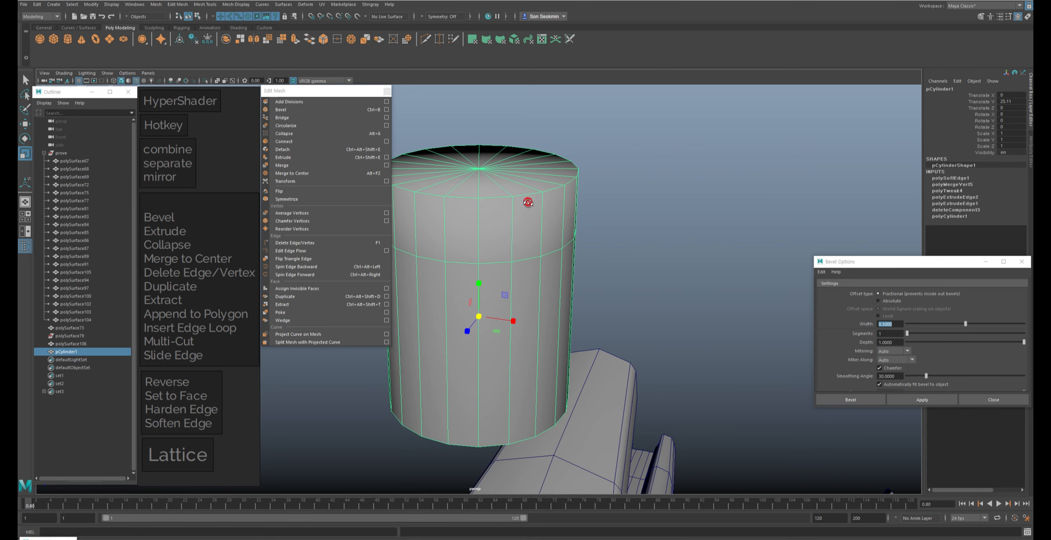
right_click_drag(529, 204, 536, 232)
left_click_drag(464, 175, 498, 212)
left_click_drag(497, 218, 519, 199, "alt")
key("4")
left_click_drag(619, 208, 277, 436, "ctrl")
key("Delete")
key("5")
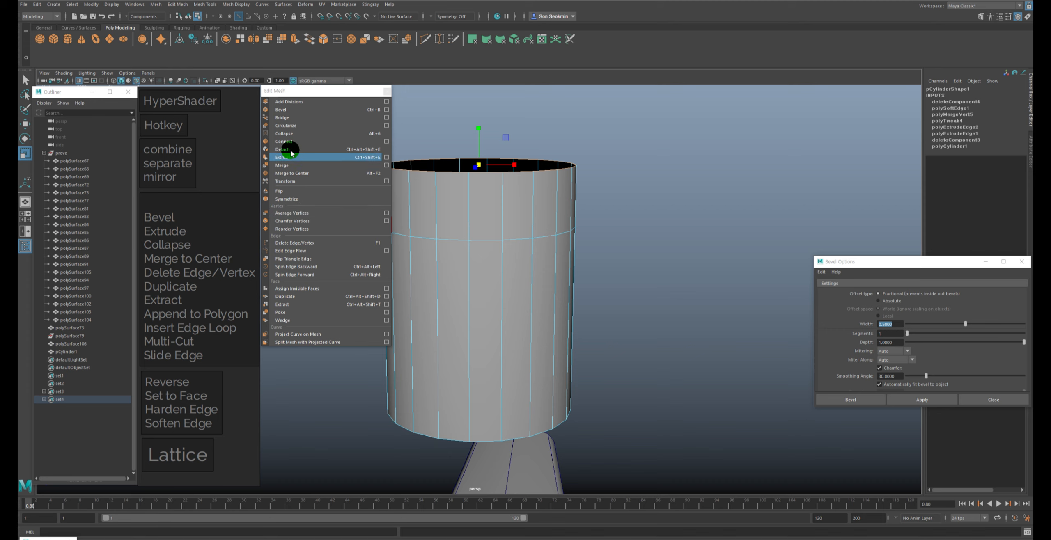
Step: Close the cylinder's open top with Fill Hole and delete the resulting cap face
left_click(199, 5)
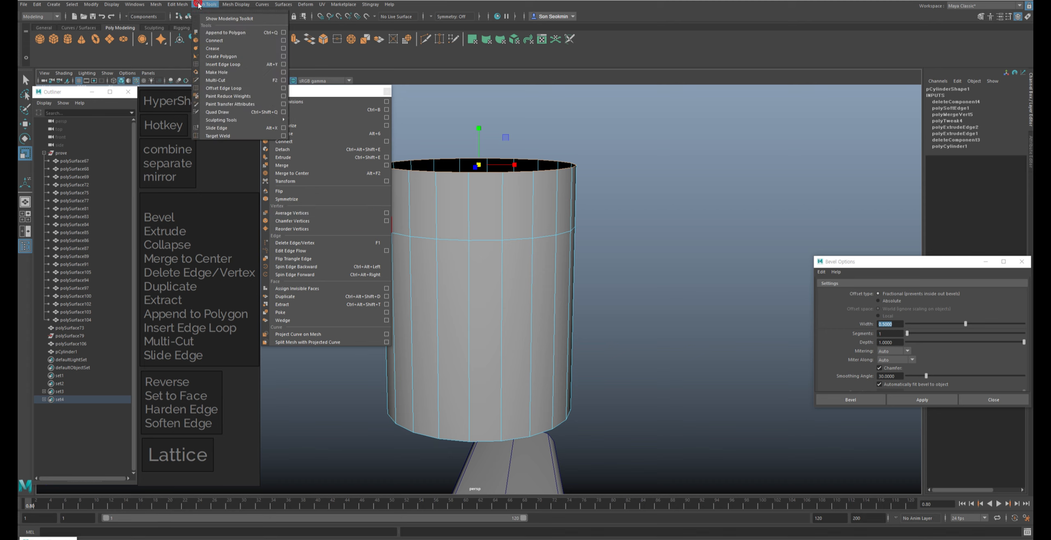
left_click(181, 5)
left_click(158, 5)
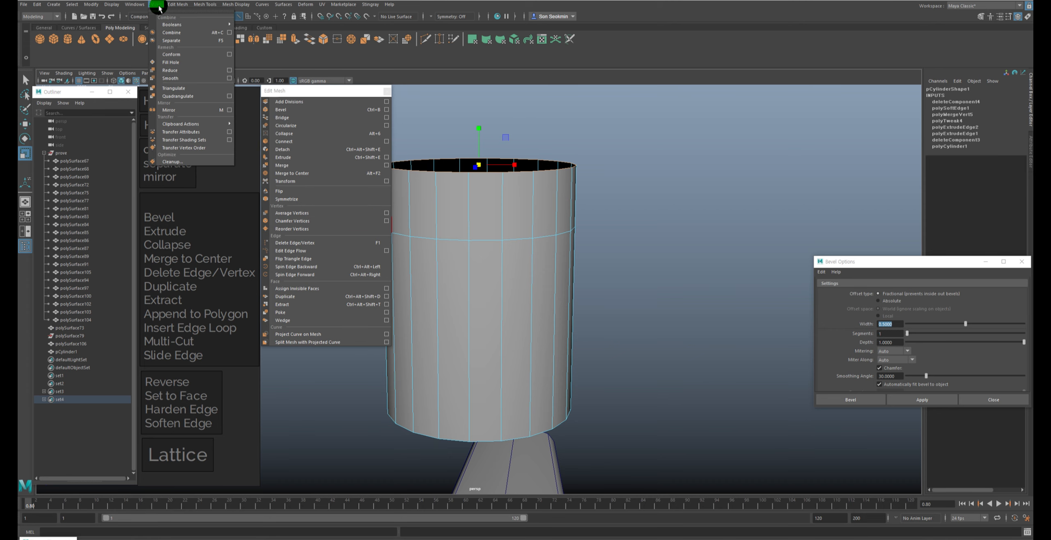
left_click(170, 62)
key("F11")
left_click(557, 166)
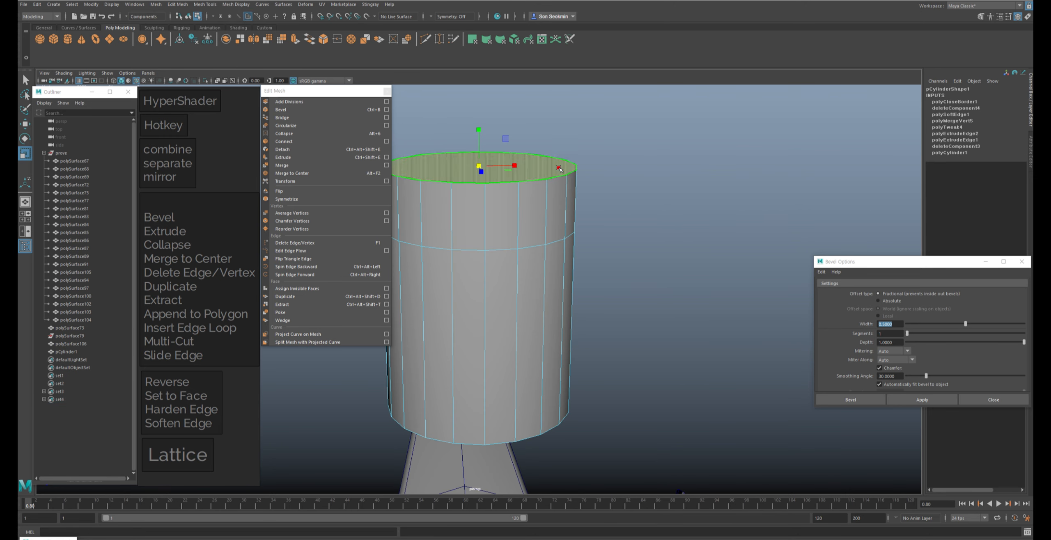
key("Delete")
Step: Try to cap the cylinder by extruding its top border edge and merging it to center, and undo the attempt
key("ctrl+shift+e")
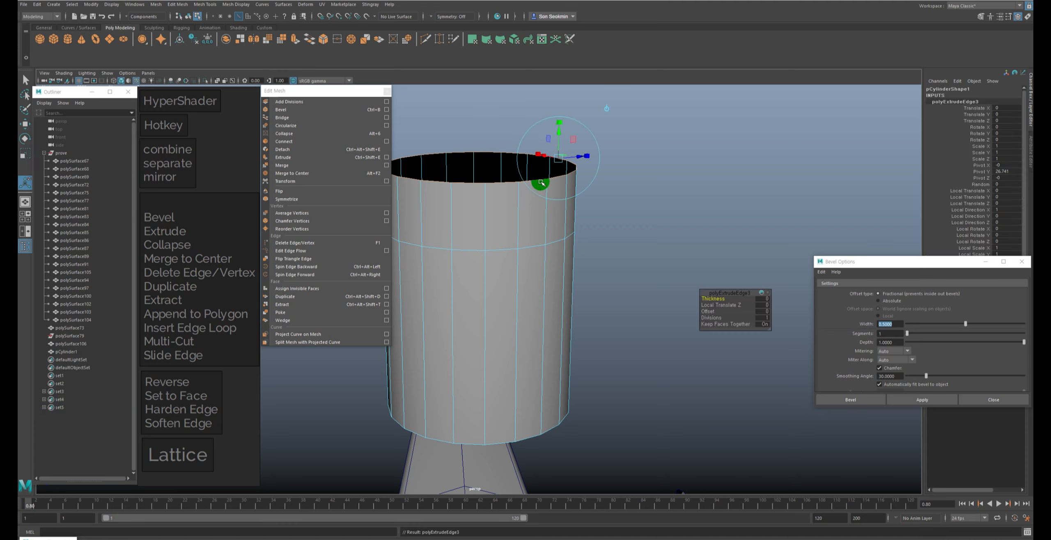
left_click(332, 173)
left_click_drag(669, 198, 612, 244, "alt")
key("ctrl+z")
key("ctrl+z")
key("ctrl+z")
Step: Insert an edge loop just below the cylinder's top border and merge the border edge to center
left_click(643, 221)
left_click(541, 217)
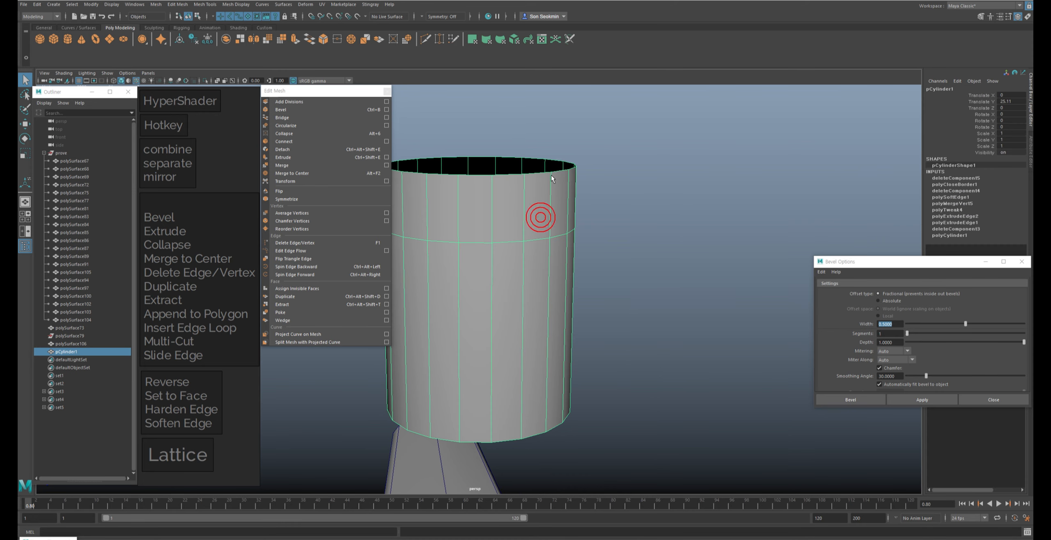
left_click(550, 176)
key("w")
left_click(546, 174)
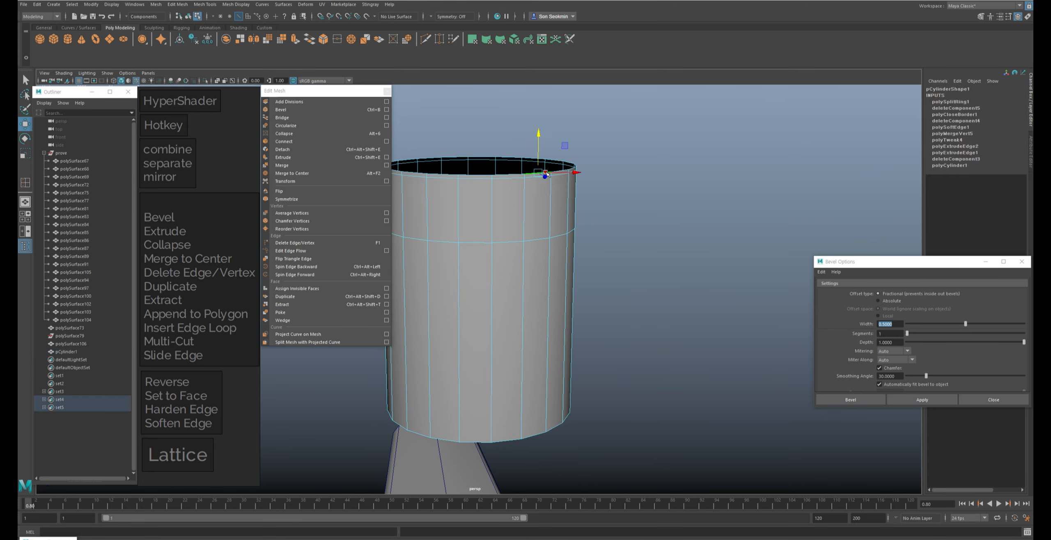
key("alt+F2")
left_click_drag(663, 178, 663, 174, "alt")
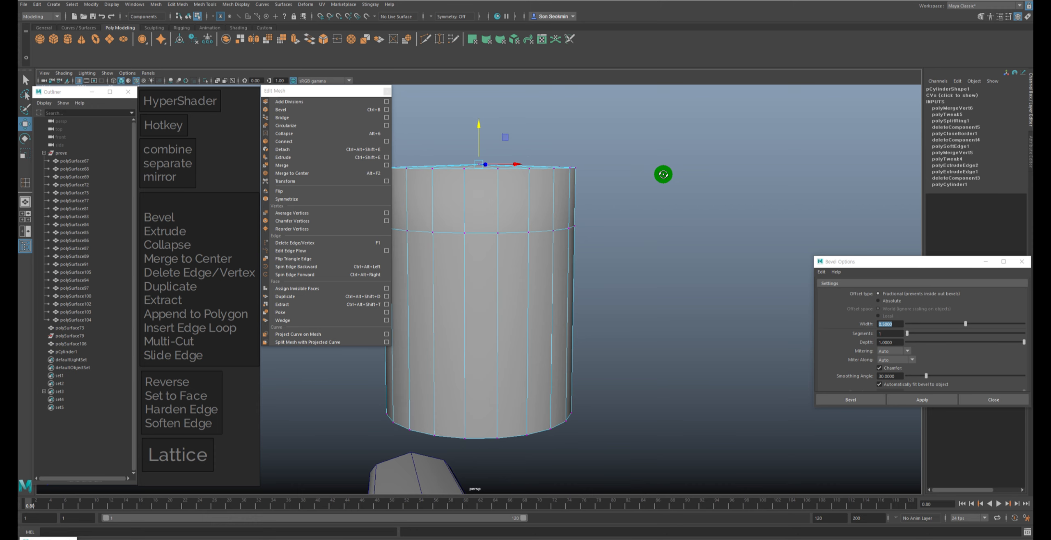
Step: Try to scale the vertices at the cylinder's top vertically
left_click_drag(588, 163, 357, 173)
middle_click_drag(610, 149, 720, 154, "alt")
key("r")
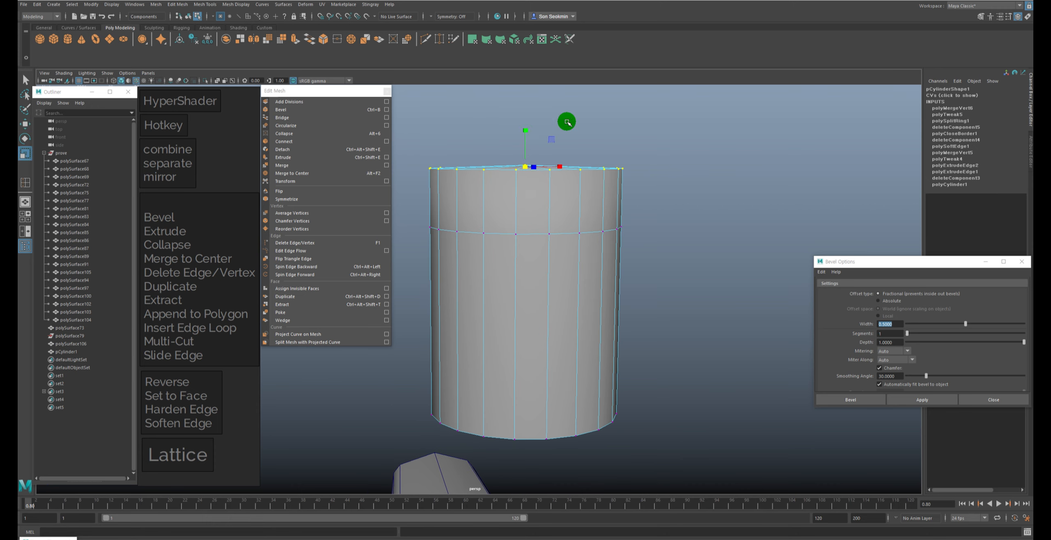
left_click_drag(527, 130, 546, 242, "ctrl+shift")
key("ctrl+z")
left_click_drag(718, 119, 528, 178)
left_click_drag(657, 152, 656, 197, "alt")
key("F8")
left_click(701, 181)
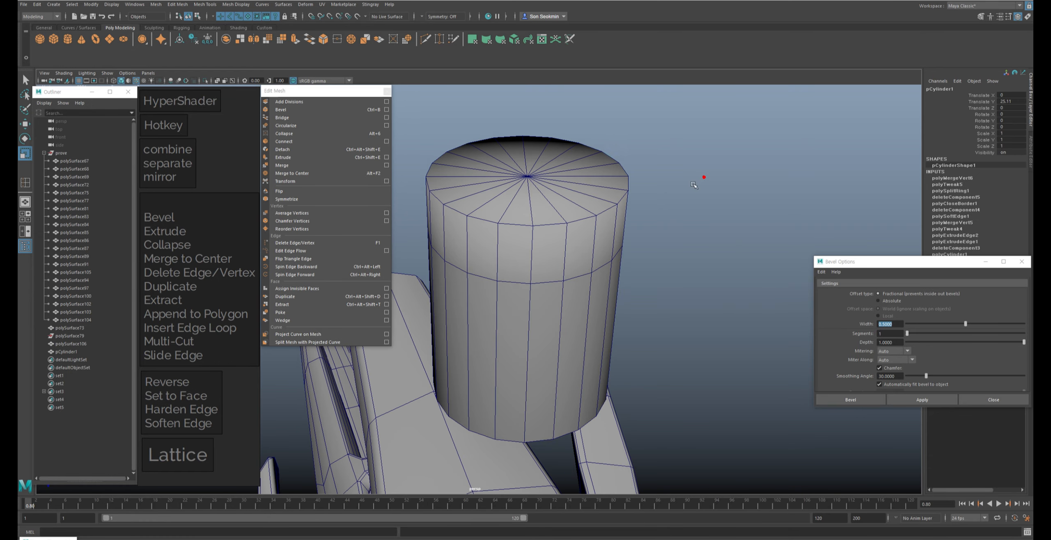
Step: Examine the topology of the curved plate and the surrounding parts of the main model
scroll(624, 295, "down", 5)
middle_click_drag(624, 295, 621, 180, "alt")
right_click_drag(621, 179, 645, 235, "alt")
middle_click_drag(645, 235, 621, 184, "alt")
left_click_drag(621, 184, 617, 180, "alt")
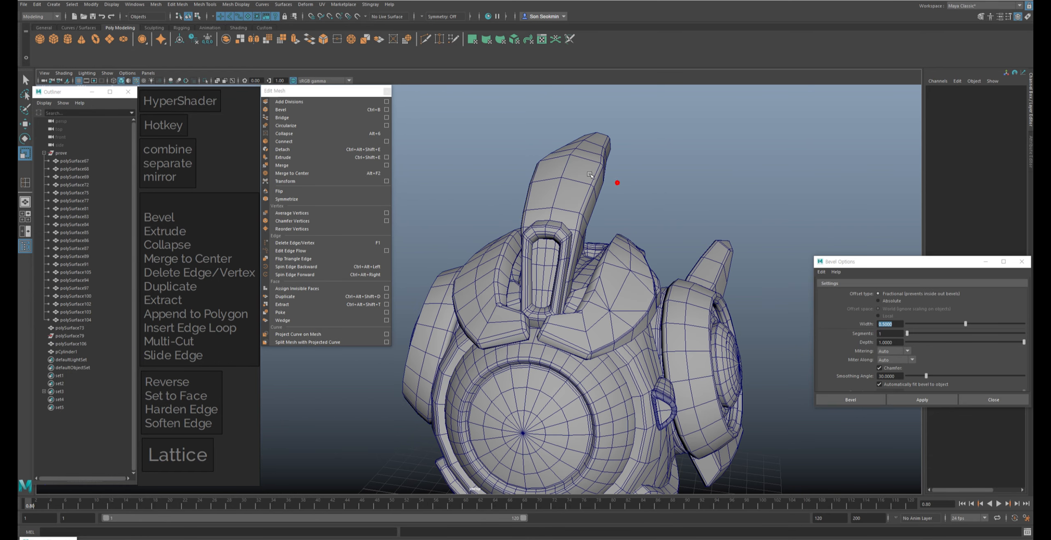
right_click_drag(618, 181, 602, 188, "alt")
middle_click_drag(635, 315, 578, 221, "alt")
right_click_drag(577, 218, 576, 221, "alt")
left_click_drag(618, 216, 630, 218, "alt")
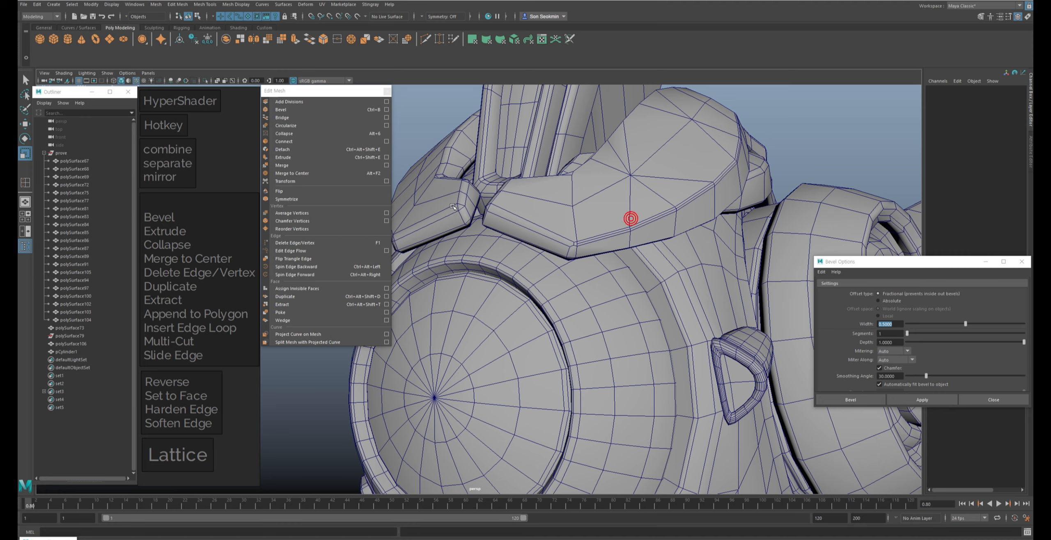
middle_click_drag(573, 163, 514, 269, "alt")
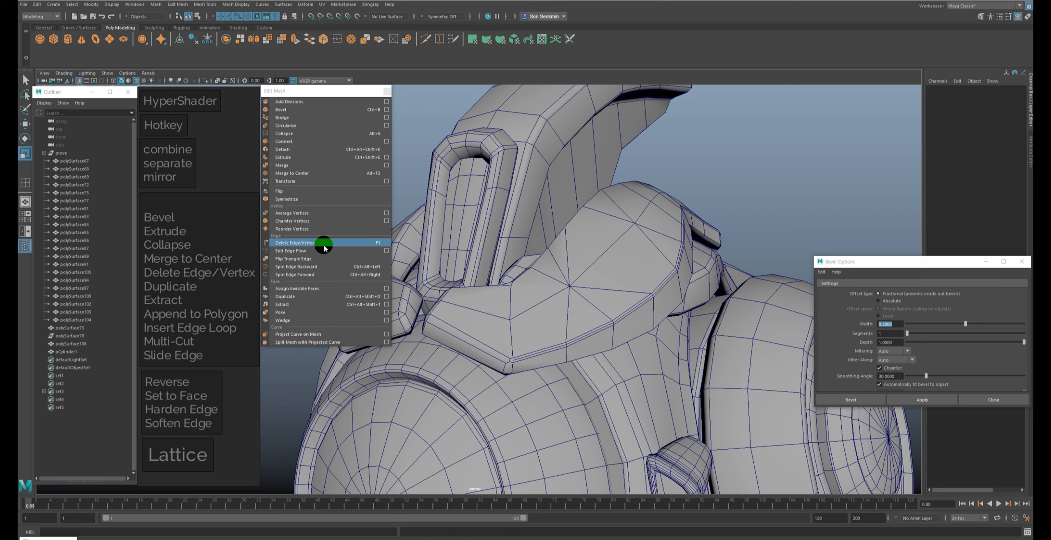
middle_click_drag(616, 370, 631, 167, "alt")
Step: Delete the concentric edge loops on the ring surface around the large round lens
left_click(545, 288)
scroll(545, 288, "down", 2)
scroll(577, 264, "up", 4)
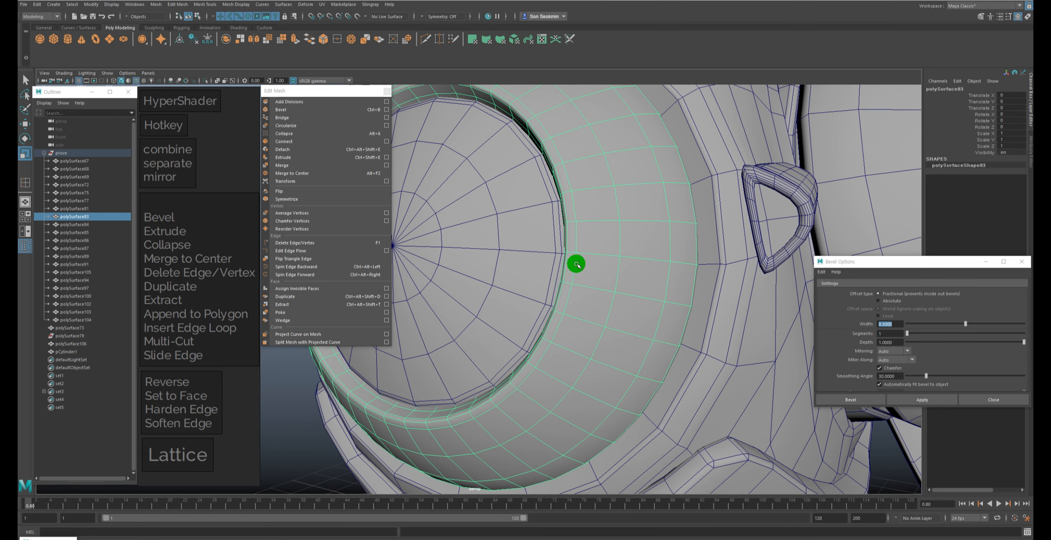
middle_click_drag(577, 264, 619, 273, "alt")
scroll(653, 289, "down", 4)
key("F10")
left_click(630, 251)
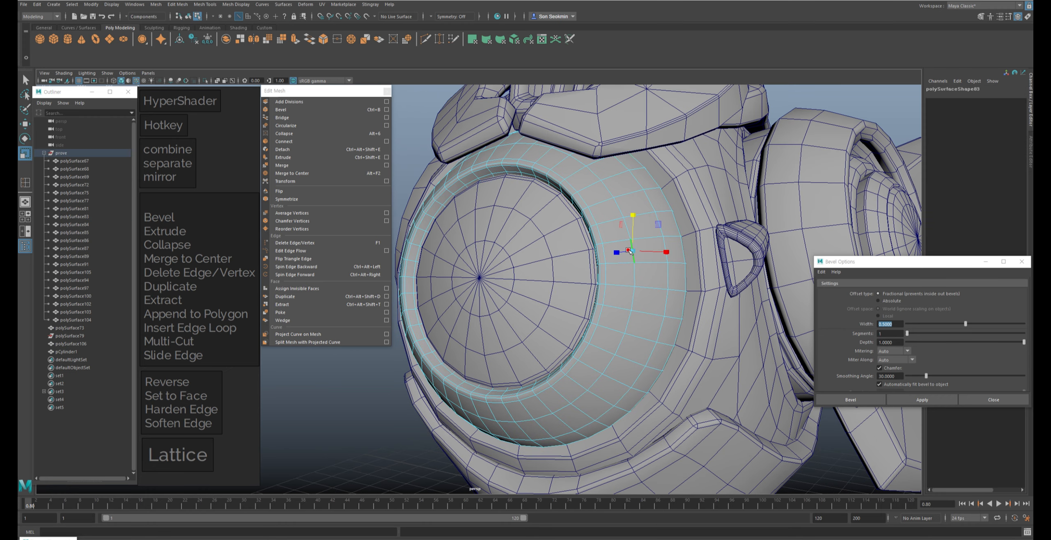
left_click(670, 265)
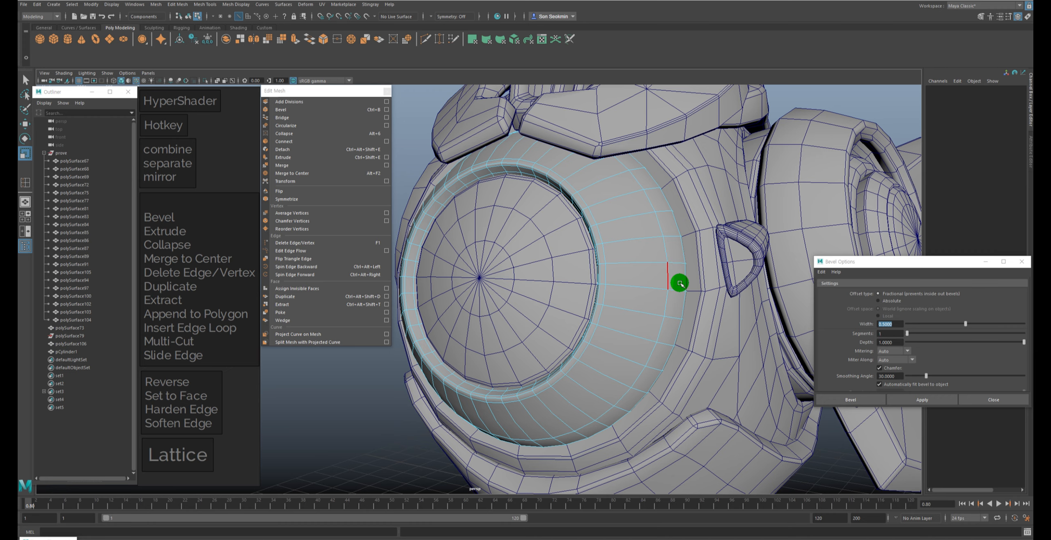
left_click_drag(681, 283, 664, 267, "alt")
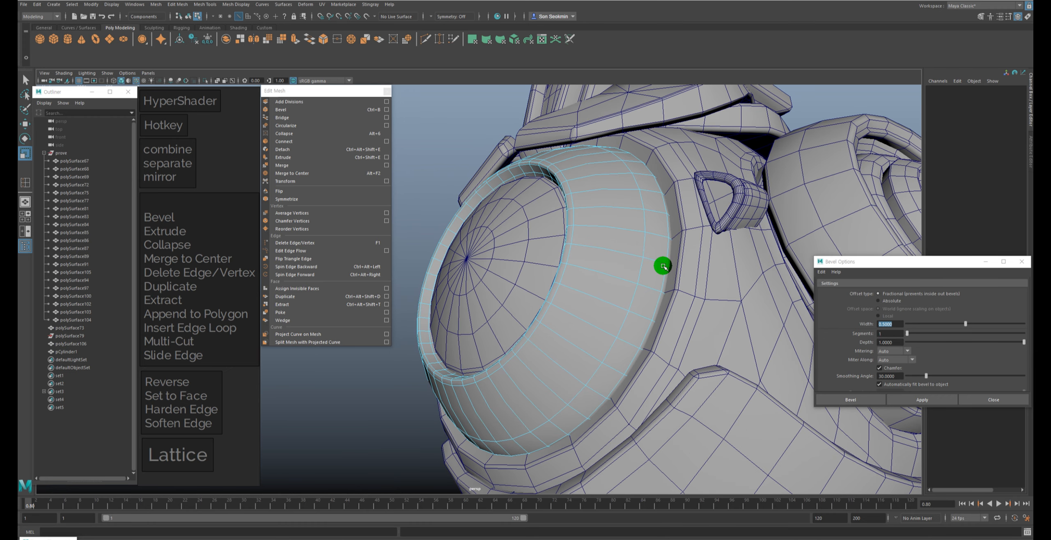
Step: Select the leftover vertices across the lens ring and undo the edge loop deletion
left_click(605, 209)
left_click(605, 249)
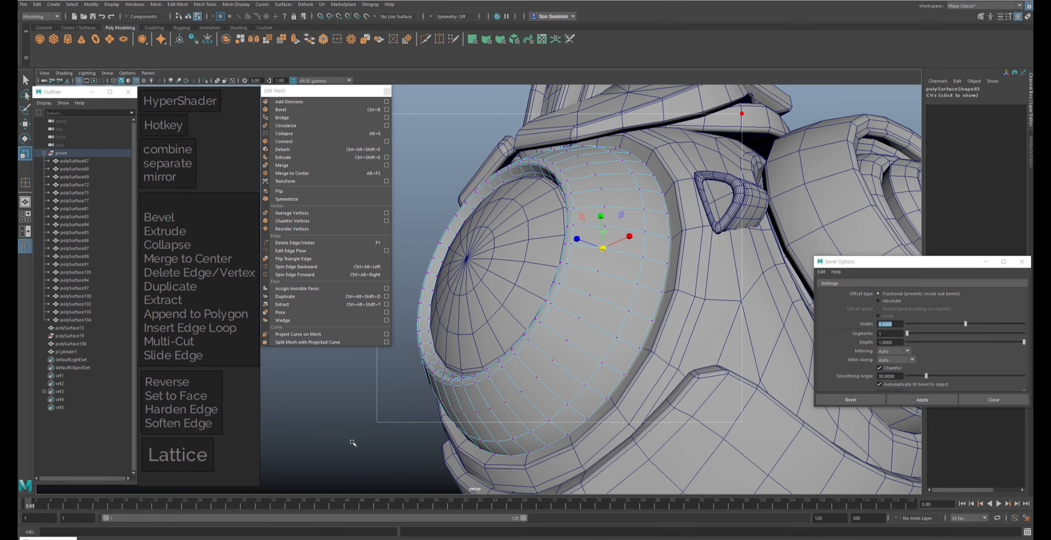
left_click(739, 225)
key("ctrl+z")
key("ctrl+z")
key("ctrl+z")
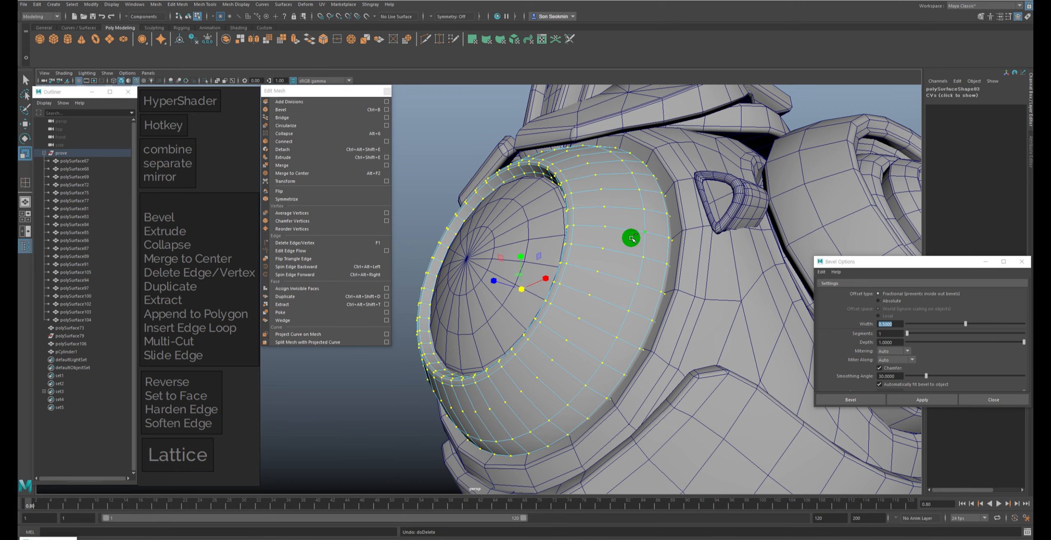
key("ctrl+z")
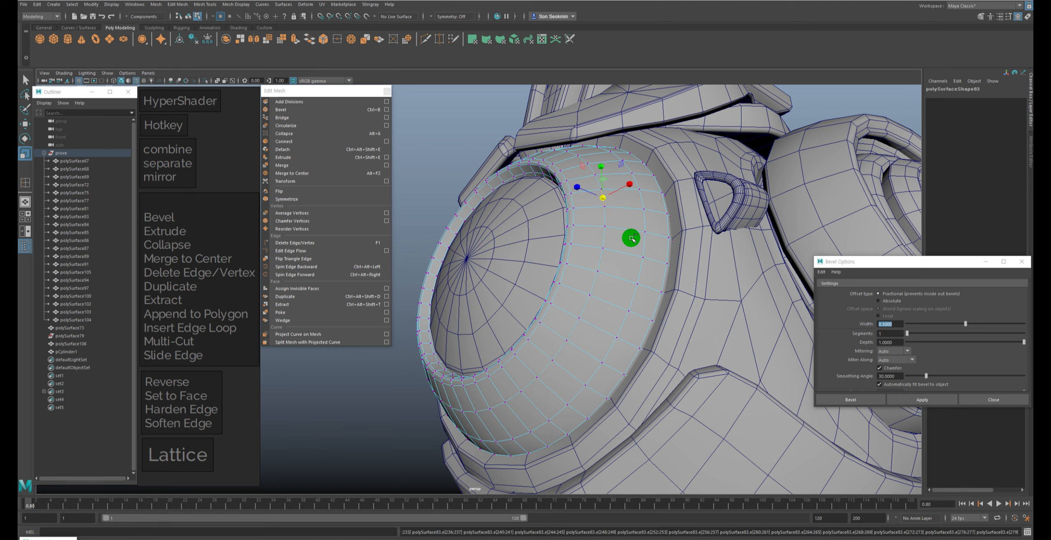
Step: Delete the concentric edge loops on the large lens ring together with their vertices using Delete Edge/Vertex
right_click_drag(622, 241, 607, 219)
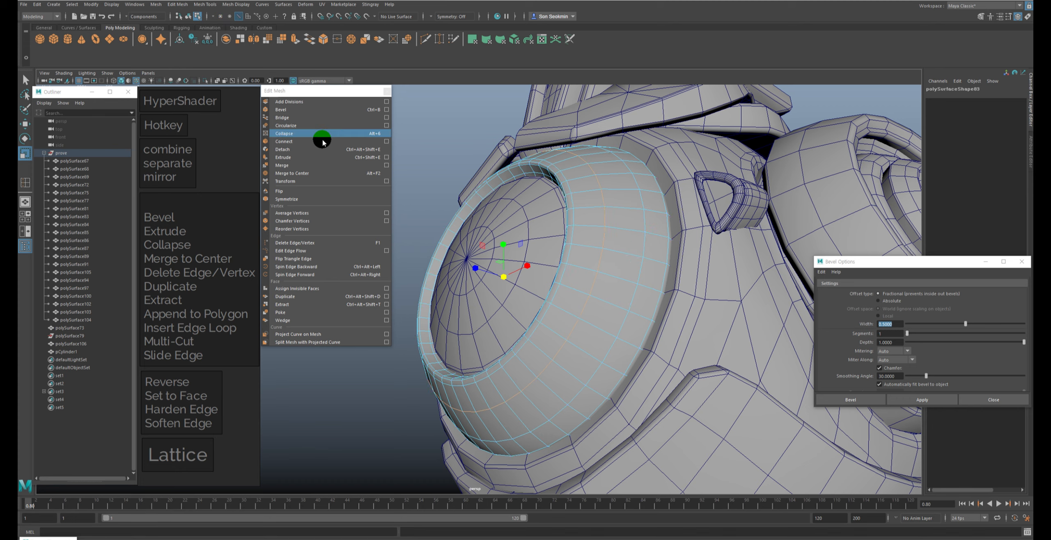
left_click(303, 243)
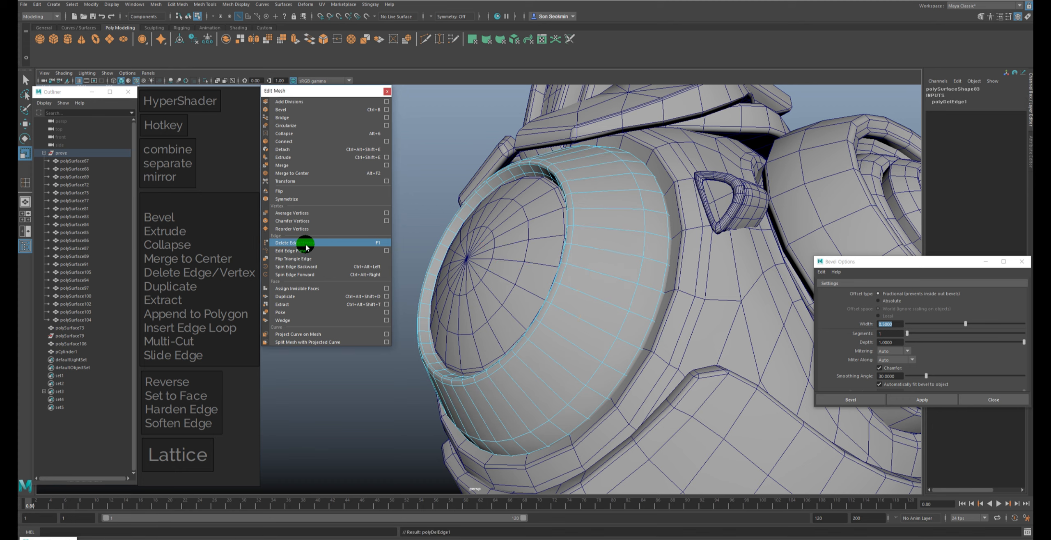
left_click(620, 195)
left_click(619, 208)
left_click(613, 235)
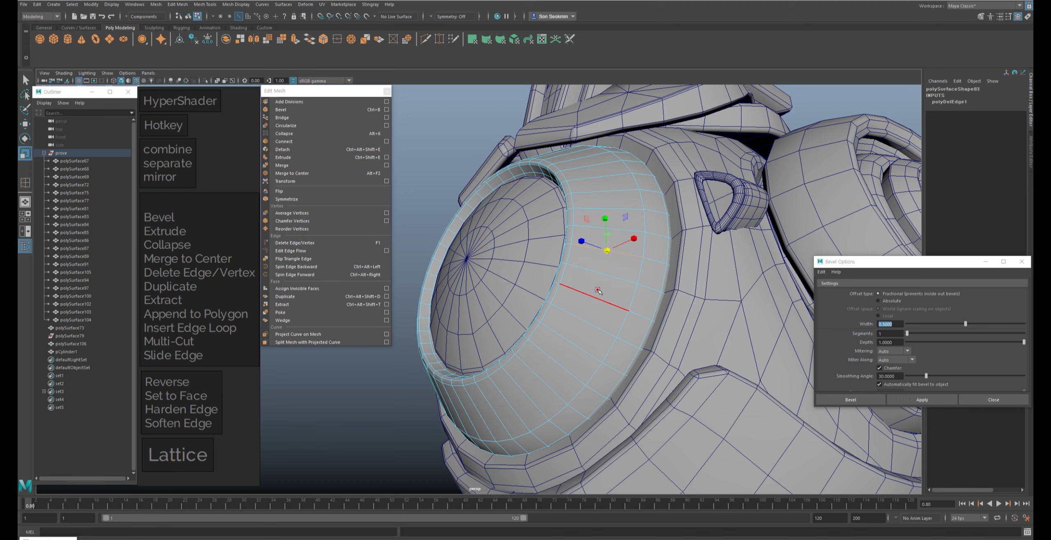
left_click(605, 275)
left_click(325, 244)
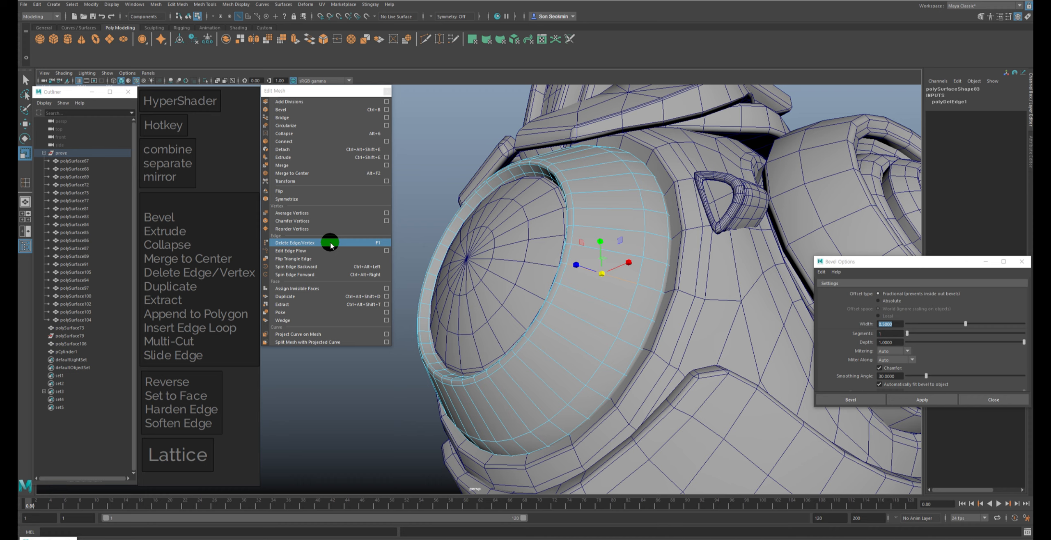
left_click_drag(398, 231, 420, 225, "alt")
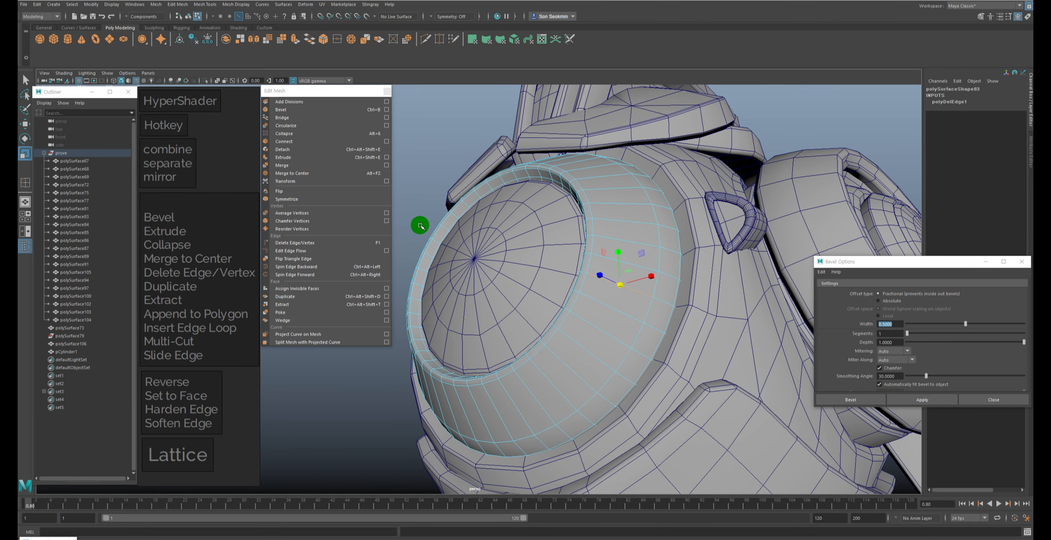
left_click_drag(522, 216, 541, 232, "alt")
left_click_drag(614, 263, 562, 249, "alt")
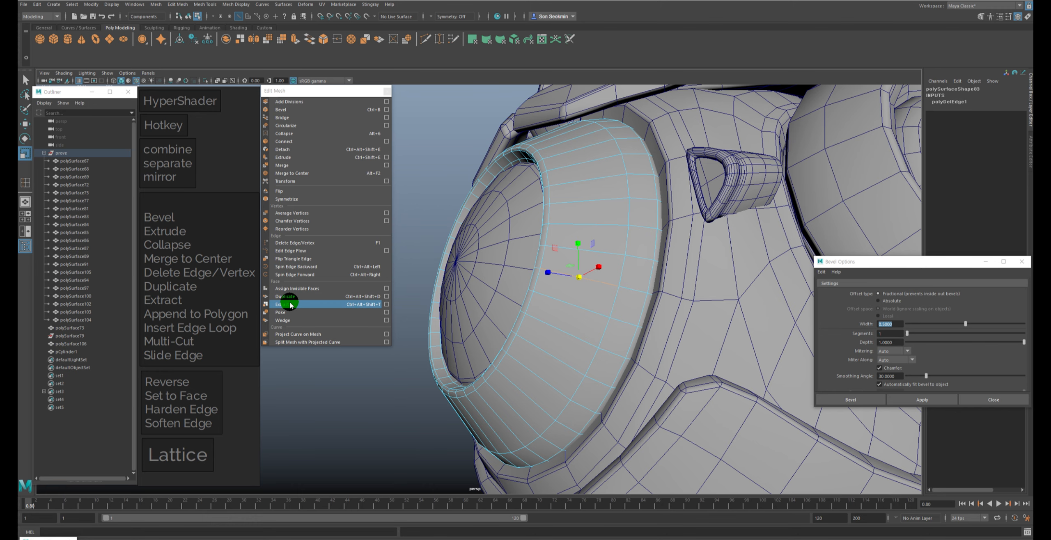
Step: Duplicate a face on the upper side of the lens ring as a separate piece and return to object mode
left_click_drag(585, 218, 553, 213, "alt")
key("F11")
left_click(633, 198)
right_click_drag(554, 214, 633, 288, "alt")
left_click_drag(632, 288, 634, 254, "alt")
left_click(287, 305)
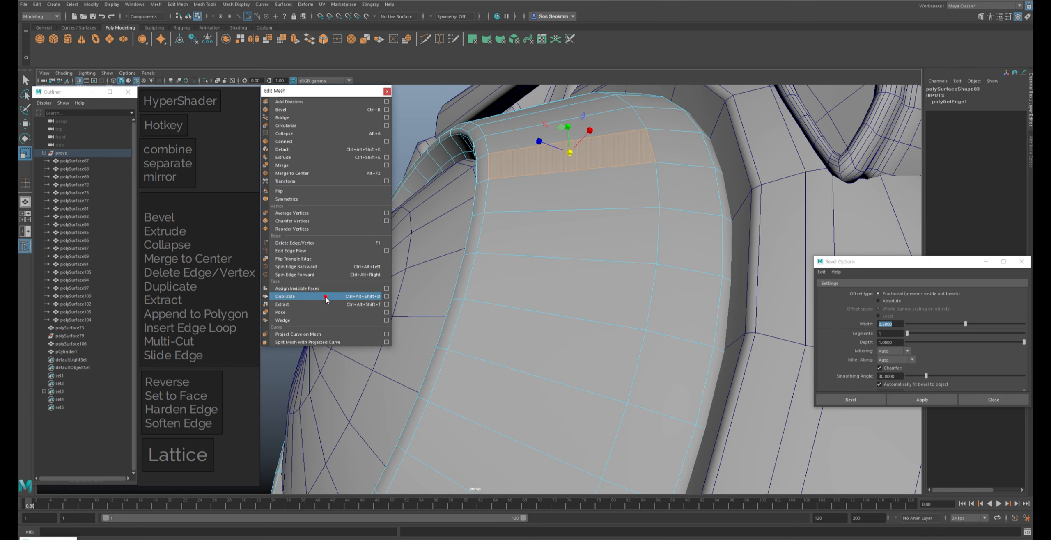
left_click_drag(582, 216, 632, 250, "alt")
key("F8")
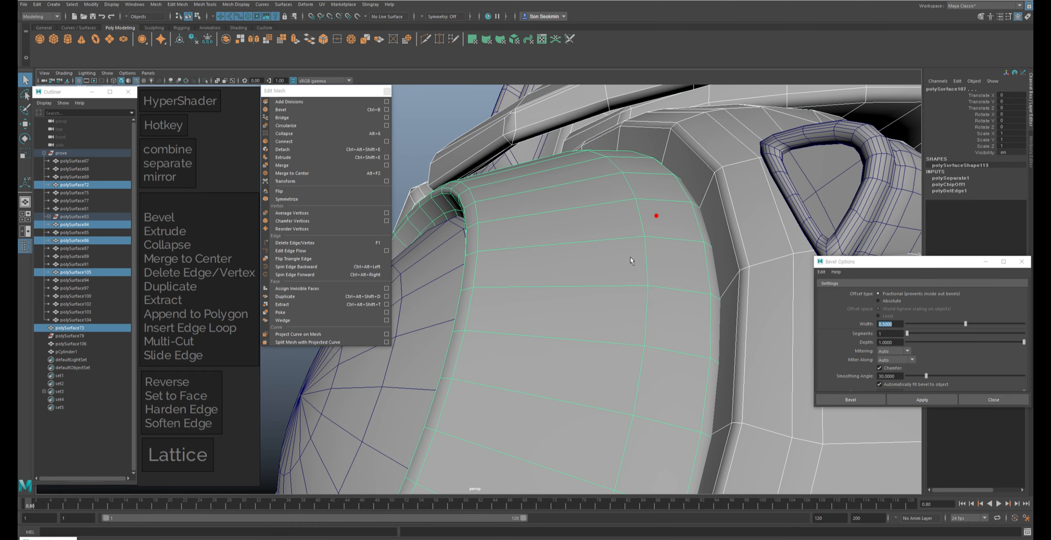
Step: Reduce the selection to only the duplicated face piece and check it in wireframe display
left_click(683, 210, "ctrl")
key("w")
left_click_drag(683, 209, 604, 270, "alt")
left_click(698, 213)
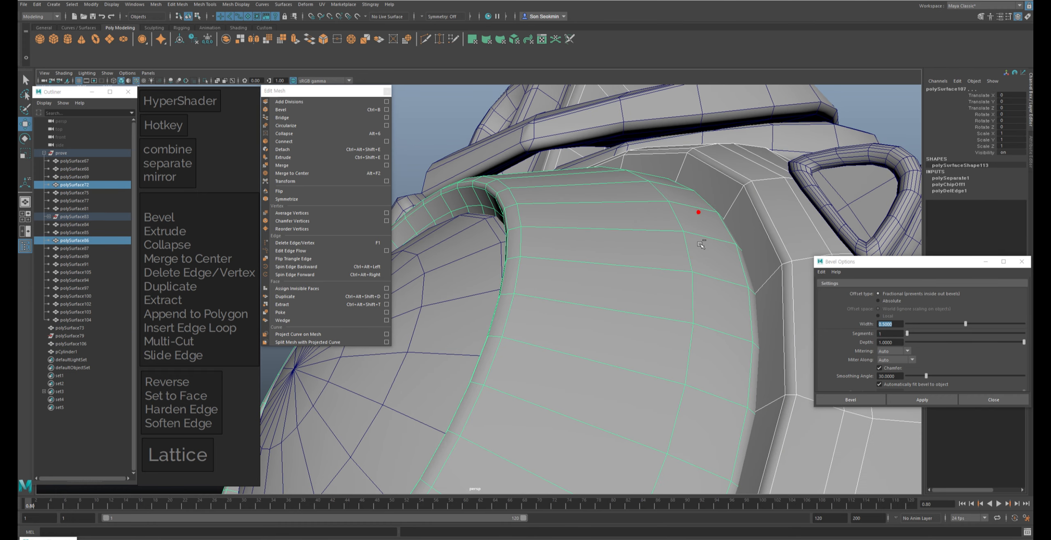
left_click_drag(690, 274, 708, 245, "ctrl")
key("4")
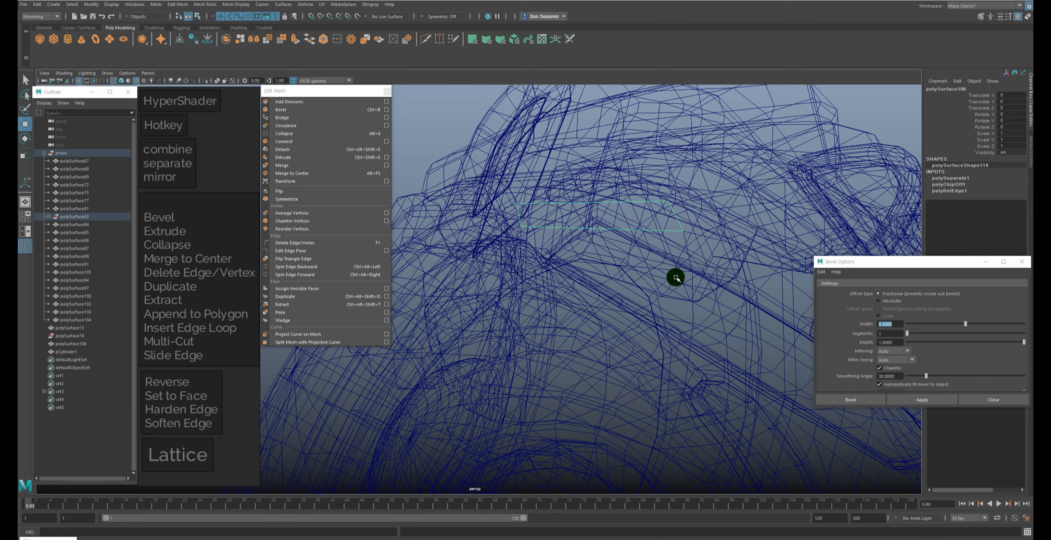
key("5")
left_click_drag(625, 260, 624, 258, "alt")
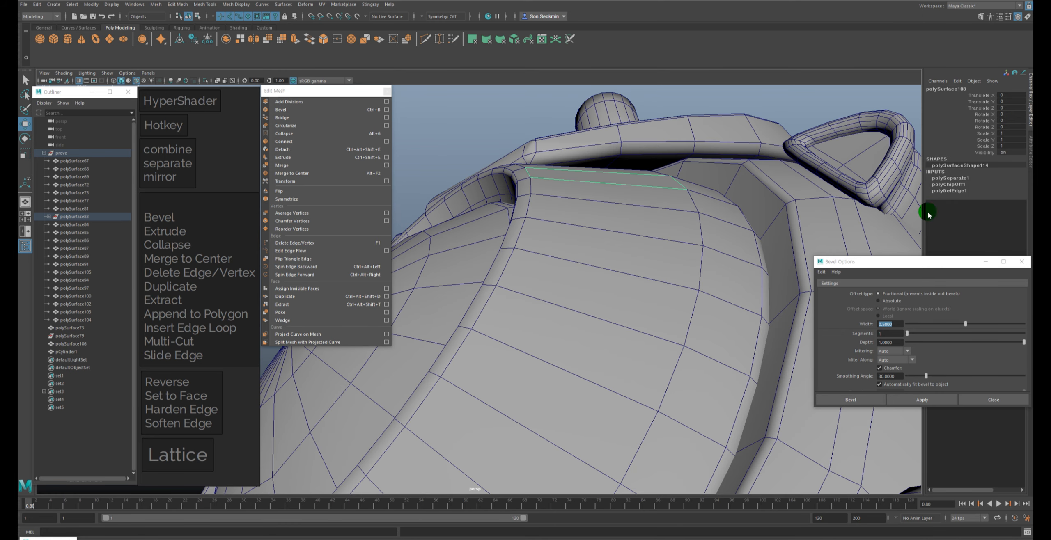
Step: Open the Move tool's settings, reset the tool to its defaults and uncover the model by moving the dialogs aside
left_click_drag(896, 268, 838, 291)
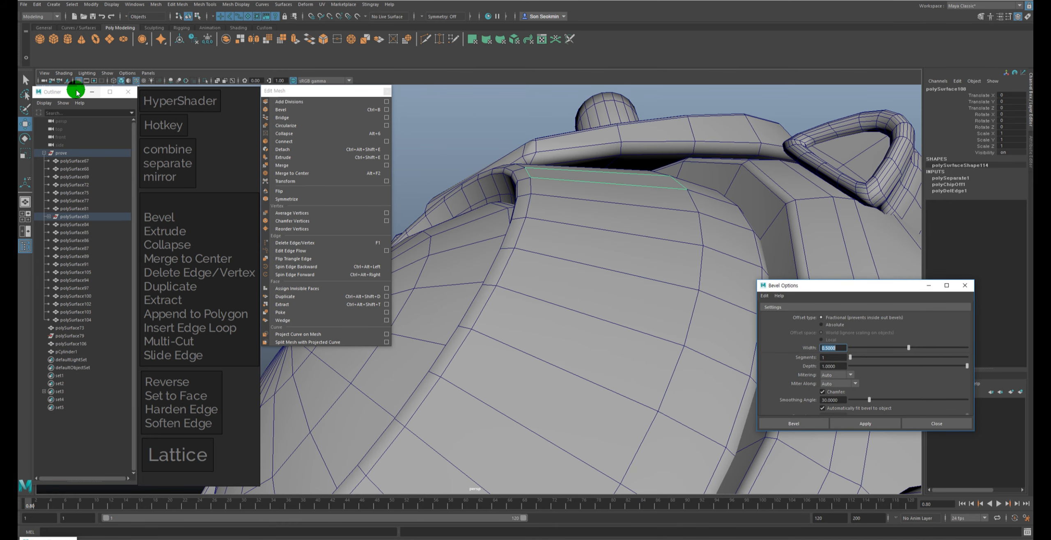
double_click(26, 80)
key("w")
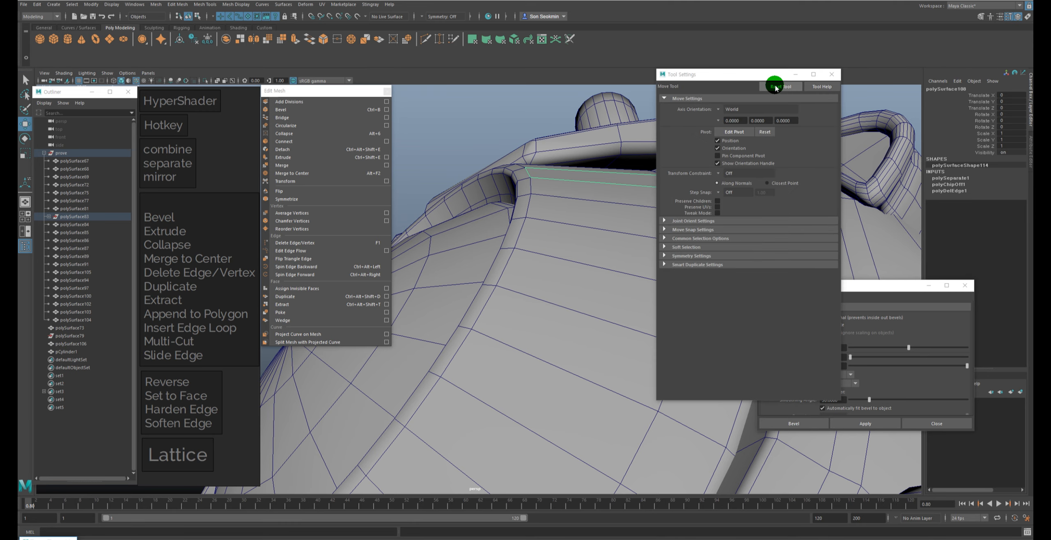
left_click(776, 87)
left_click_drag(716, 76, 851, 94)
Step: Center the pivot of the duplicated face piece with Center Pivot
right_click_drag(608, 183, 492, 140, "alt")
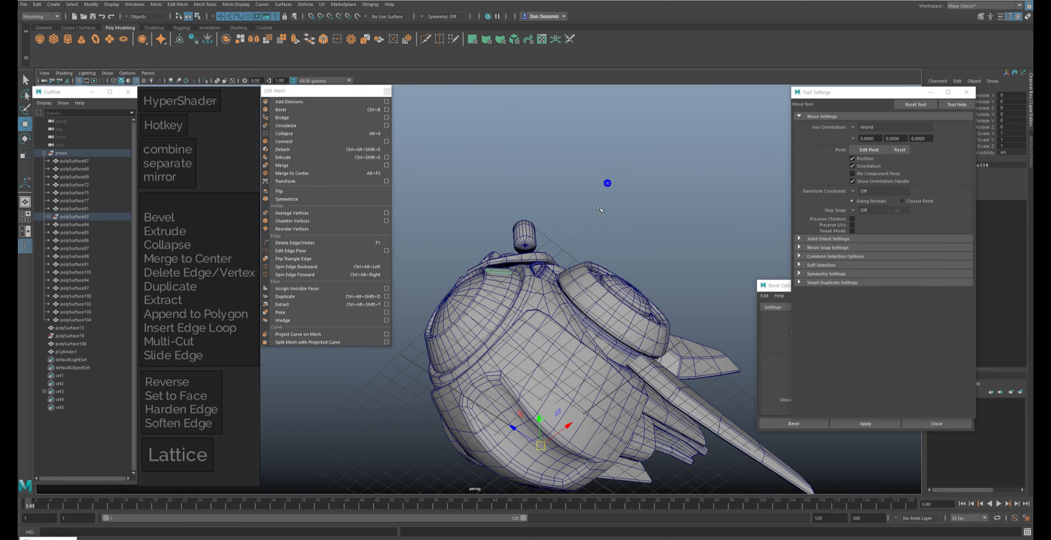
right_click_drag(650, 237, 552, 213, "alt")
right_click_drag(540, 153, 772, 333, "alt")
right_click_drag(509, 181, 394, 144, "alt")
middle_click(653, 211, "alt")
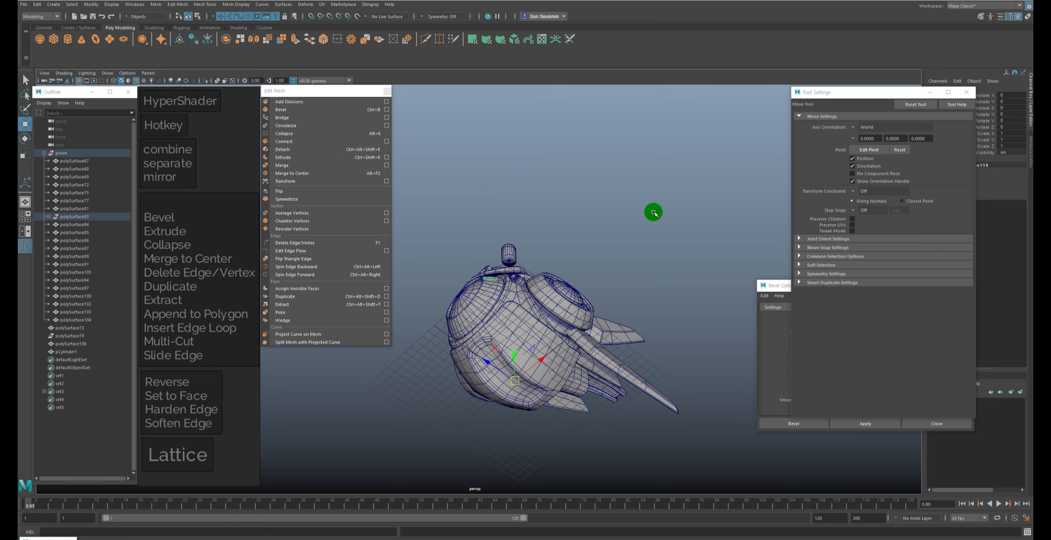
left_click_drag(602, 204, 604, 213, "alt")
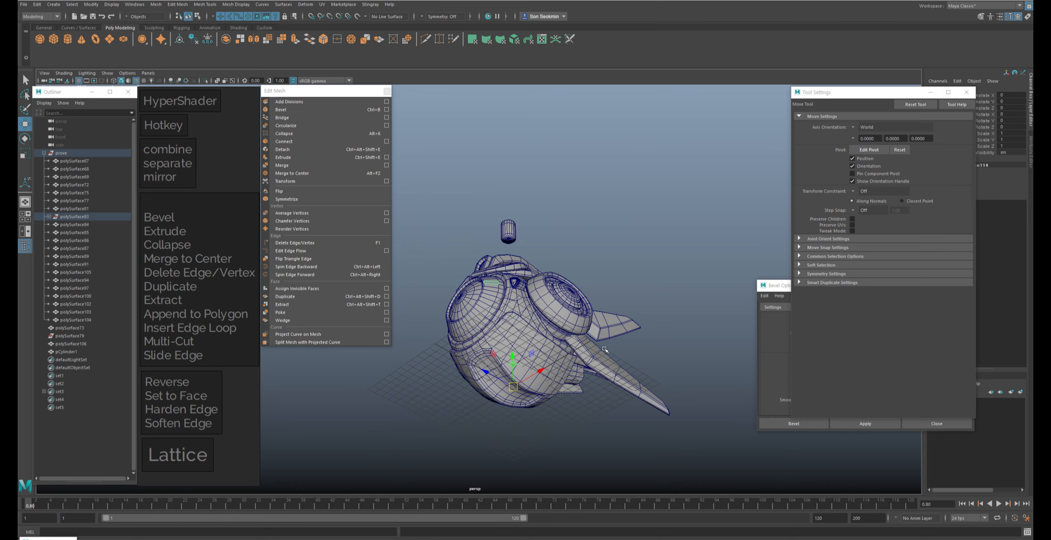
right_click_drag(528, 307, 599, 343, "alt")
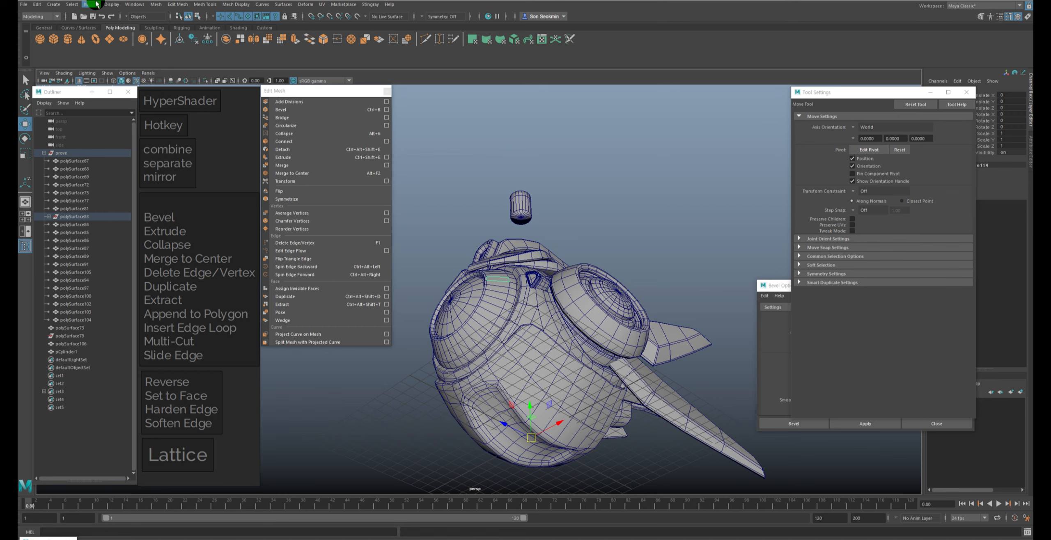
left_click(90, 4)
left_click(105, 11)
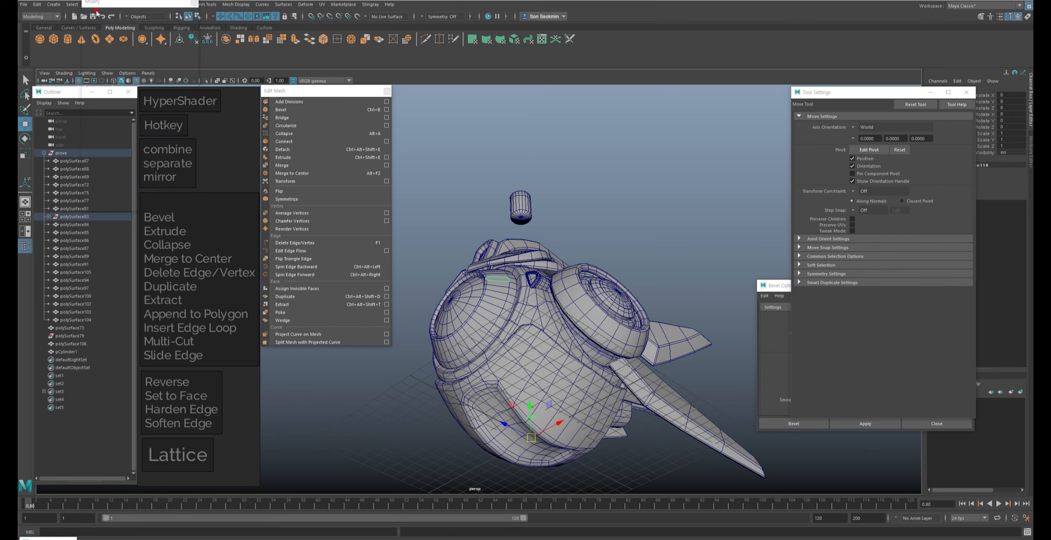
left_click_drag(111, 5, 419, 88)
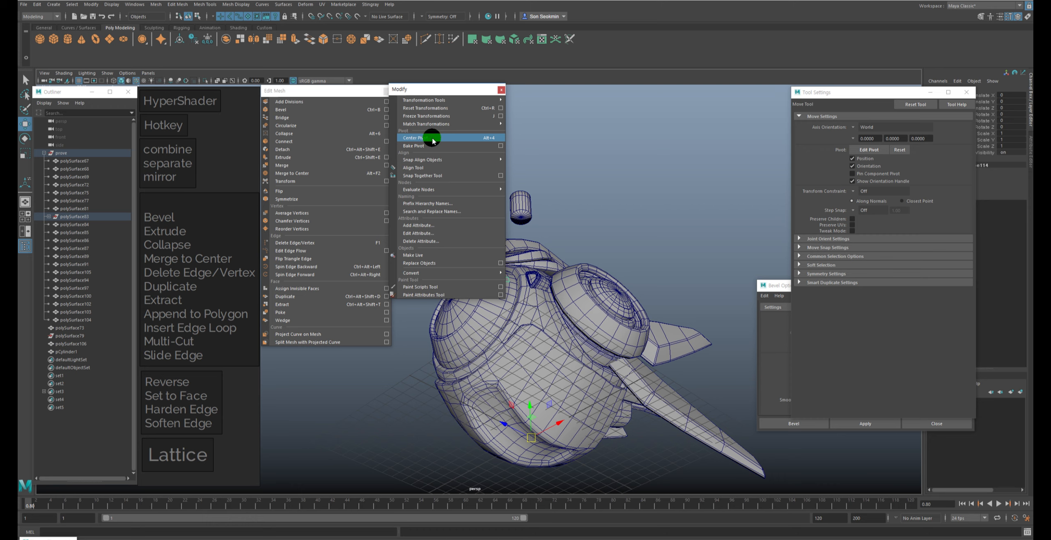
middle_click_drag(580, 150, 626, 131, "alt")
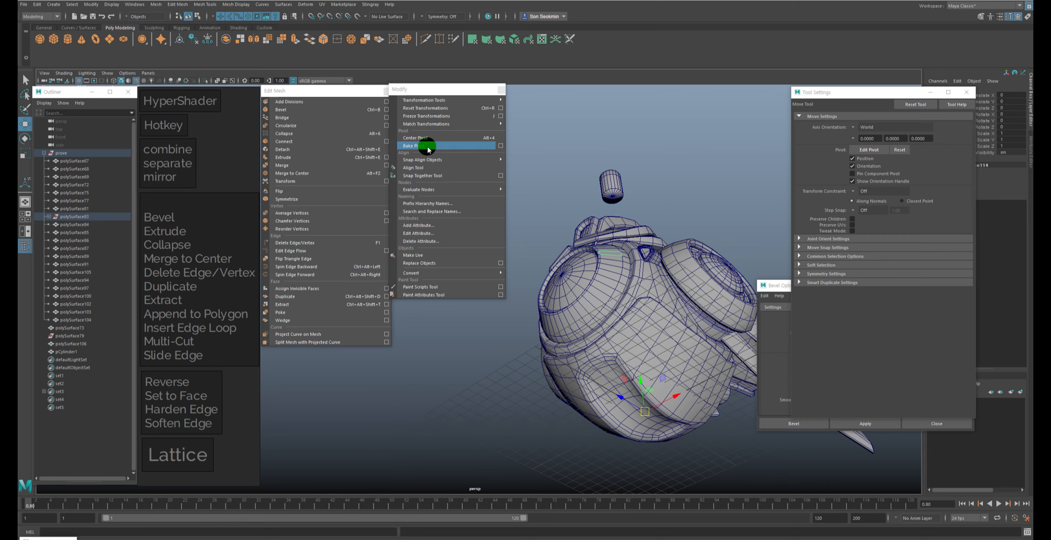
left_click(427, 147)
left_click(437, 138)
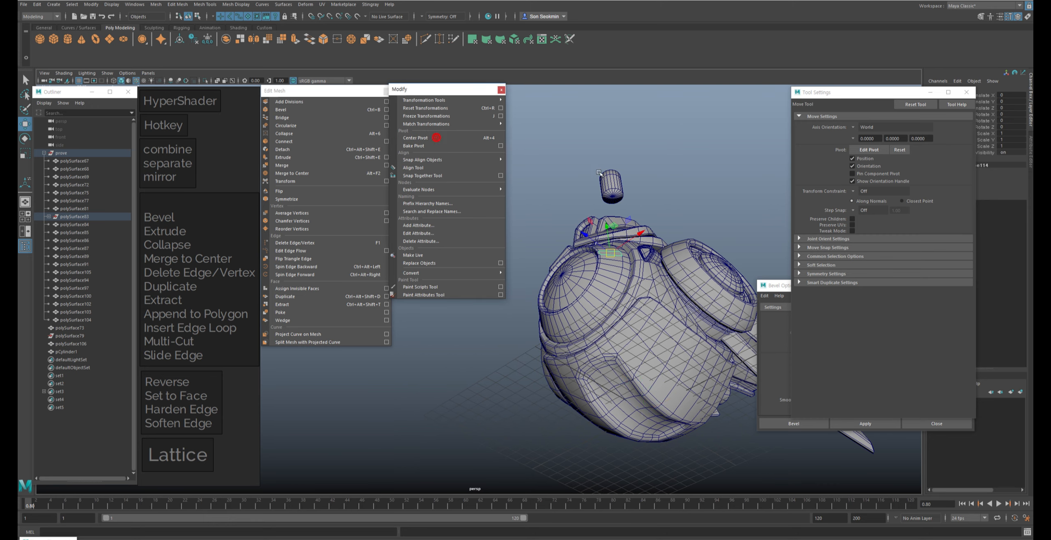
Step: Review the duplicated piece's pivot on the lens ring and the hotkey list containing Center Pivot
left_click_drag(546, 156, 596, 165, "alt")
right_click_drag(595, 165, 710, 262, "alt")
middle_click_drag(709, 261, 594, 262, "alt")
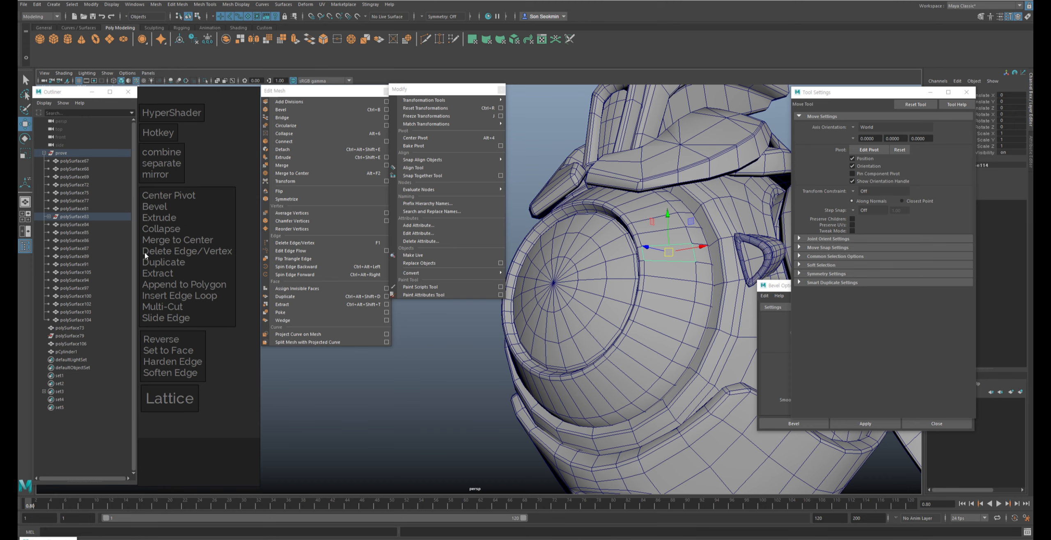
middle_click_drag(145, 253, 144, 257)
scroll(157, 258, "up", 2)
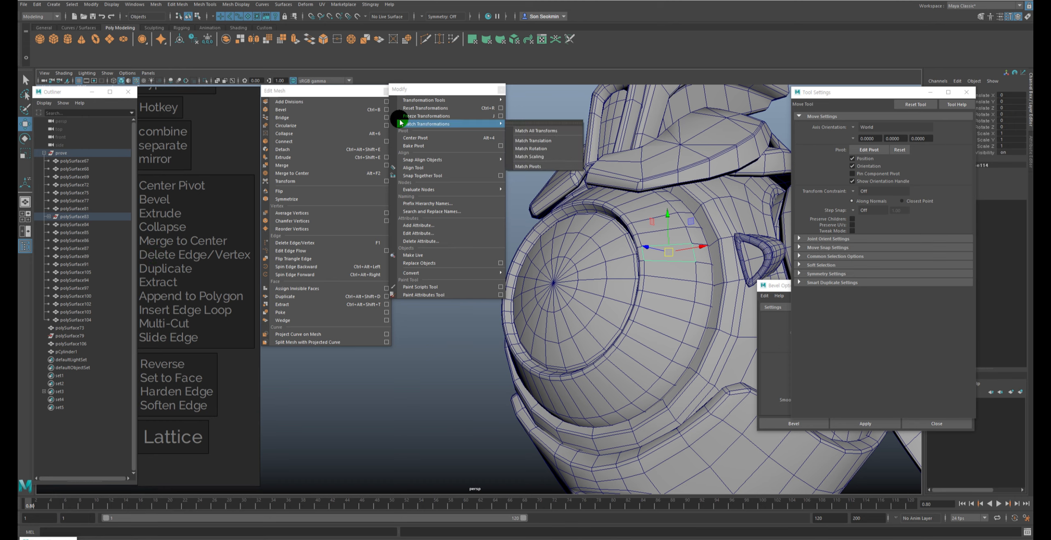
middle_click_drag(183, 221, 187, 242)
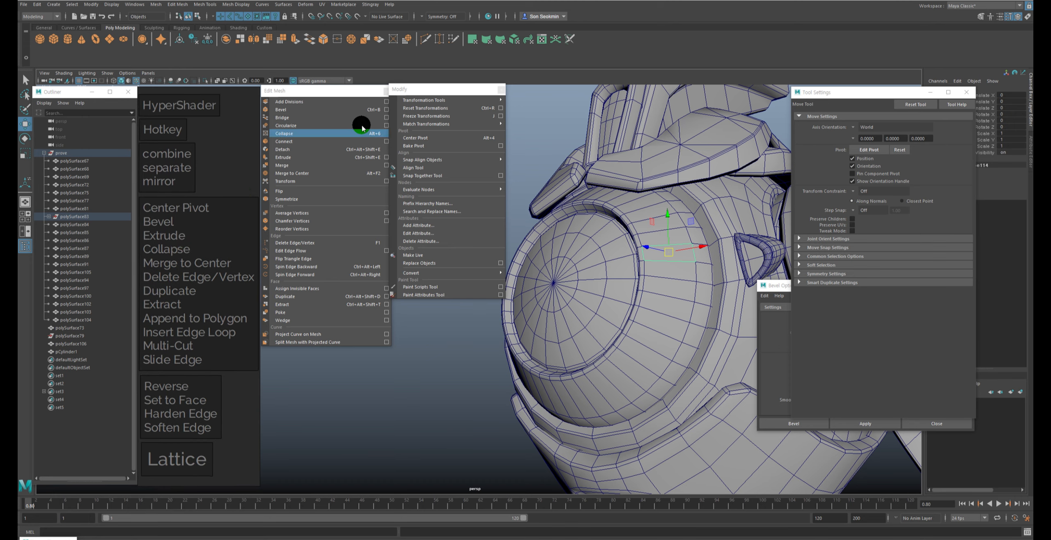
Step: Point out Center Pivot and Reset Transformations among the Modify commands and close the detached list
mouse_move(411, 100)
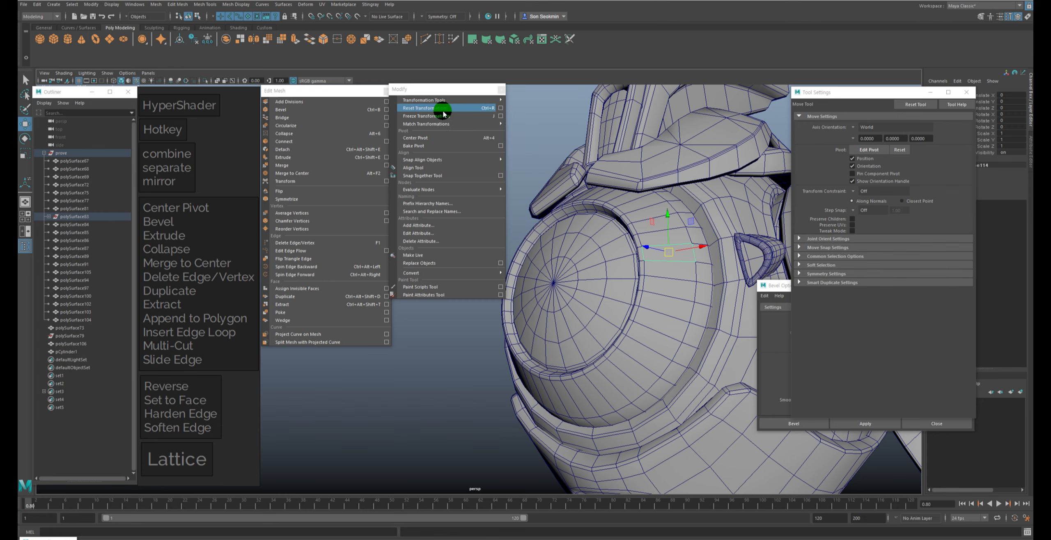
left_click(449, 140)
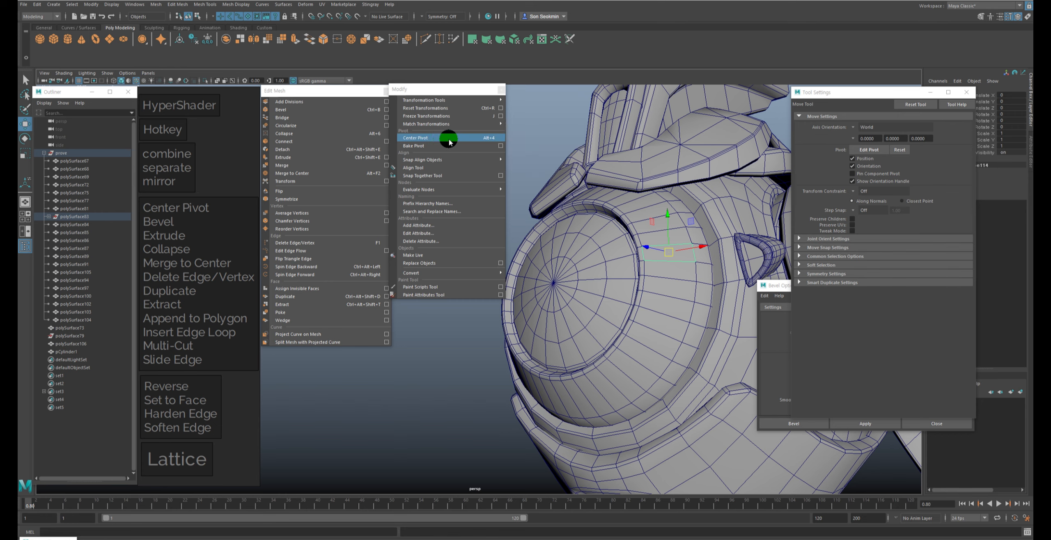
left_click(436, 109)
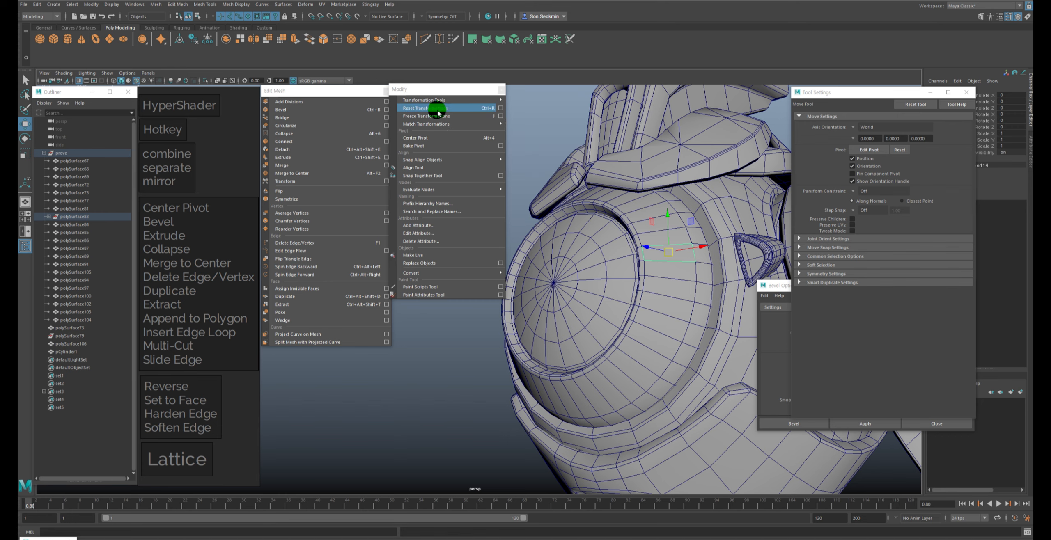
left_click(499, 90)
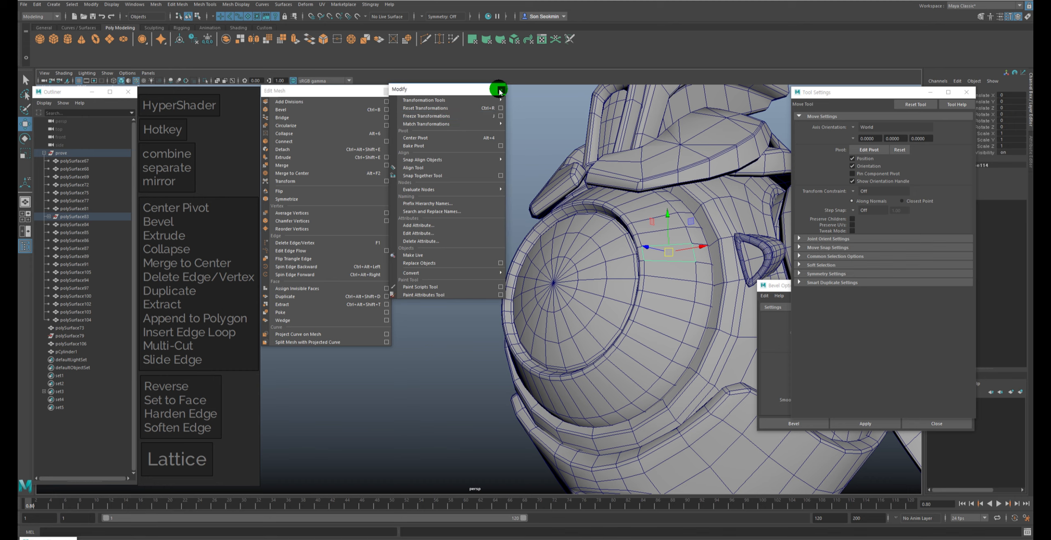
left_click(500, 90)
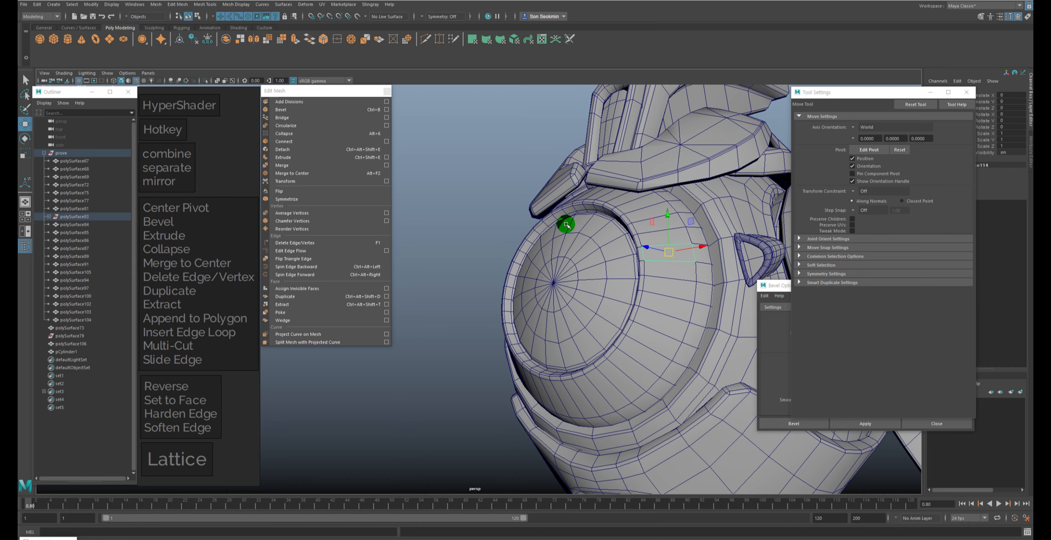
Step: Try moving the duplicated face piece away from the lens ring and undo the move
left_click_drag(566, 225, 576, 271, "alt")
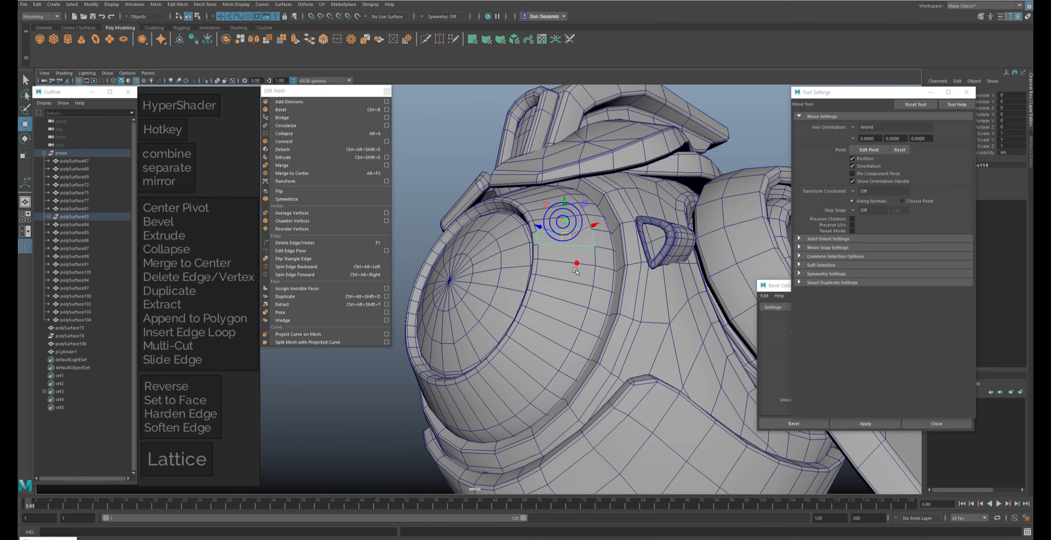
left_click(575, 271)
right_click_drag(575, 238, 577, 237, "alt")
left_click_drag(610, 213, 657, 178)
key("ctrl+z")
key("ctrl+z")
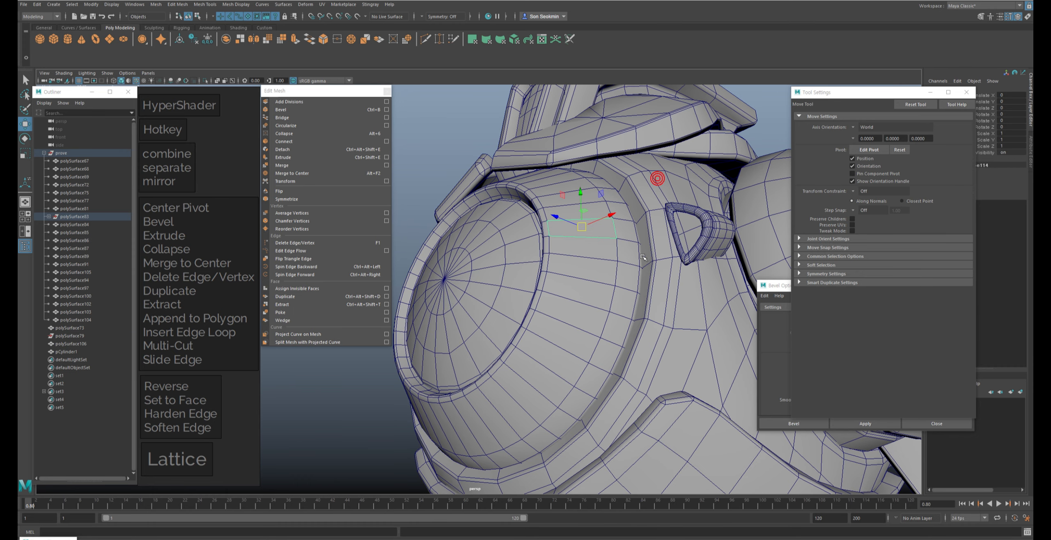
key("4")
key("5")
Step: Duplicate a block of adjacent faces on the upper side of the lens ring as a separate piece
left_click(603, 230)
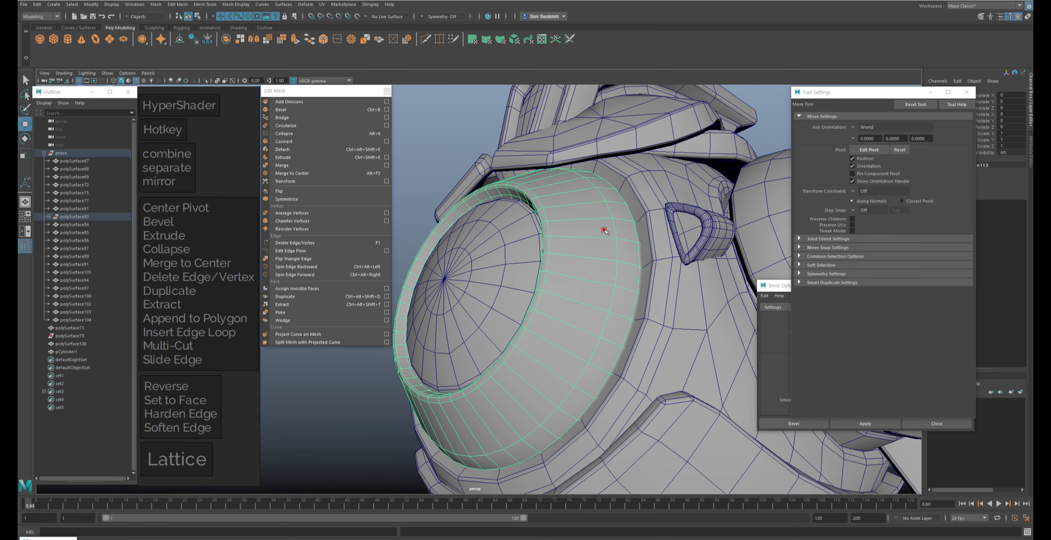
scroll(603, 230, "up", 3)
key("F11")
left_click(617, 211)
left_click_drag(617, 211, 573, 242, "alt")
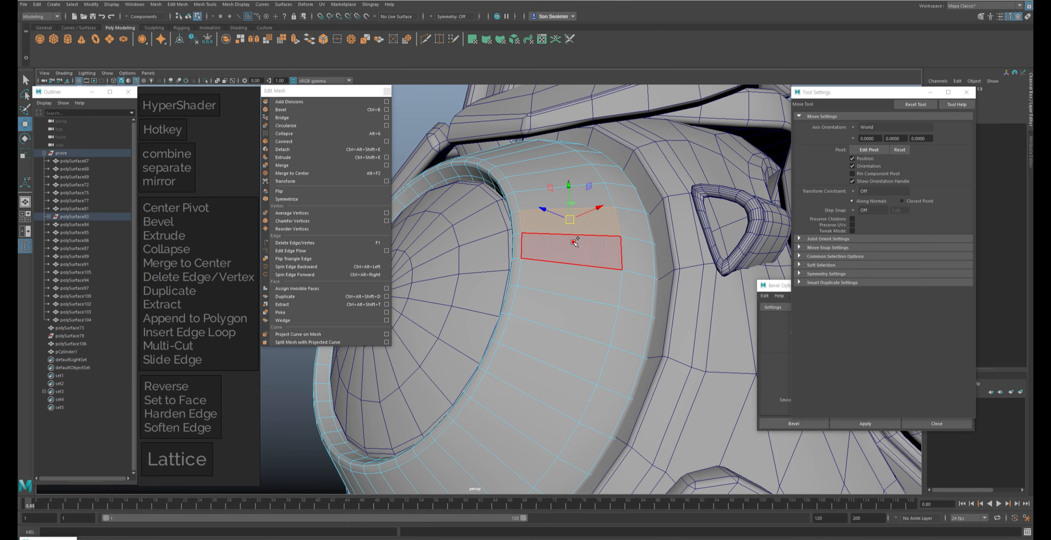
left_click(574, 242, "shift")
left_click(315, 295)
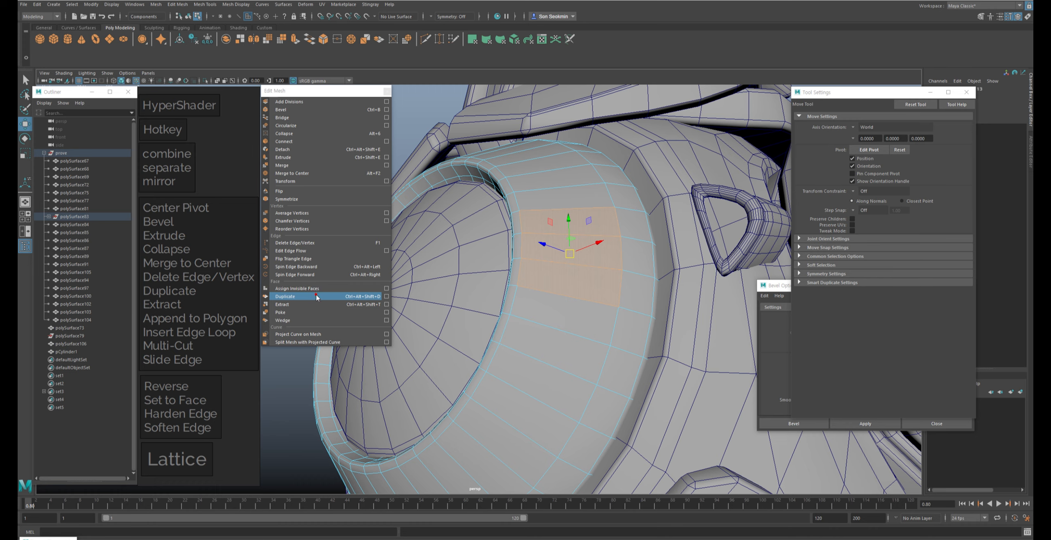
left_click_drag(588, 242, 668, 177)
left_click(711, 147)
left_click_drag(711, 147, 734, 215, "alt")
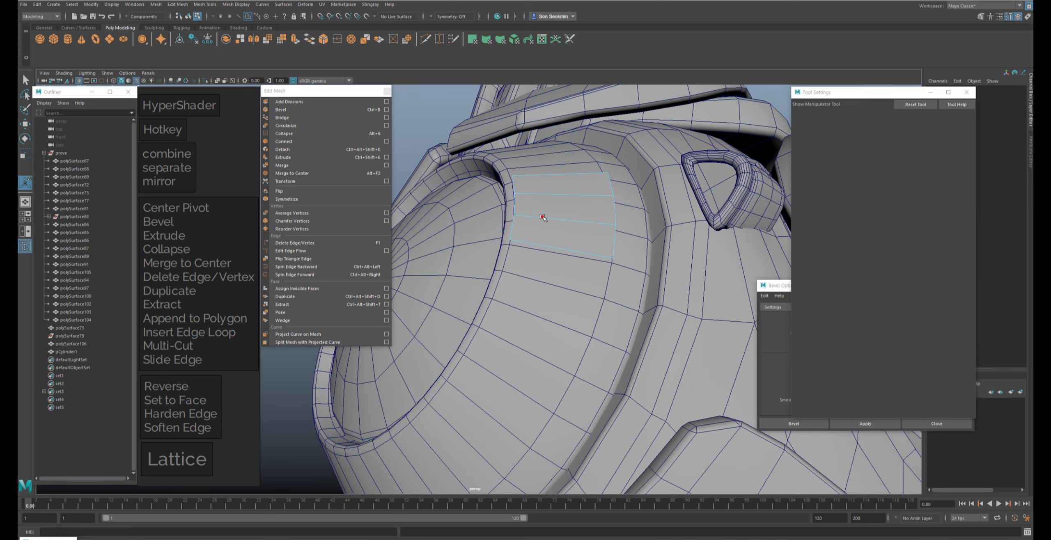
Step: Select the duplicated block of faces on the lens ring as an object and activate the Move tool
key("q")
left_click_drag(591, 225, 568, 221, "alt")
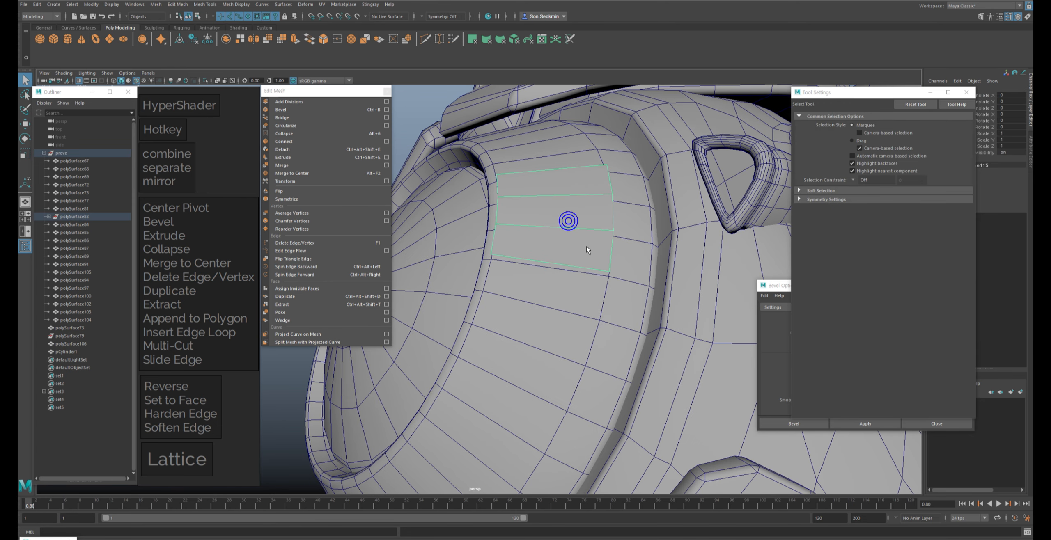
left_click(585, 224)
scroll(616, 246, "down", 5)
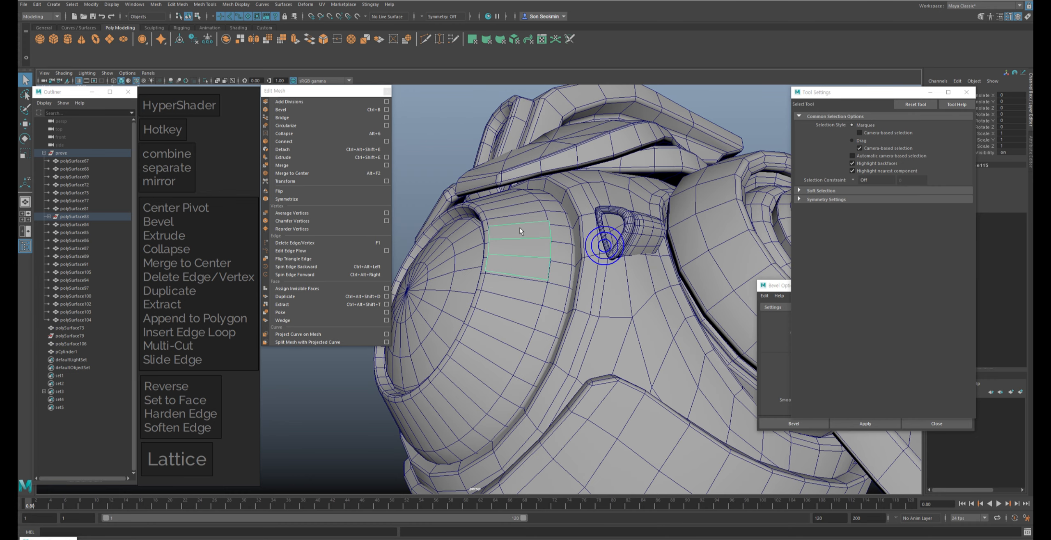
key("w")
right_click_drag(497, 172, 519, 227, "alt")
middle_click_drag(522, 228, 512, 258, "alt")
Step: Extrude the duplicated piece's border edges inward by about -0.33 in local Z to give it thickness
key("F9")
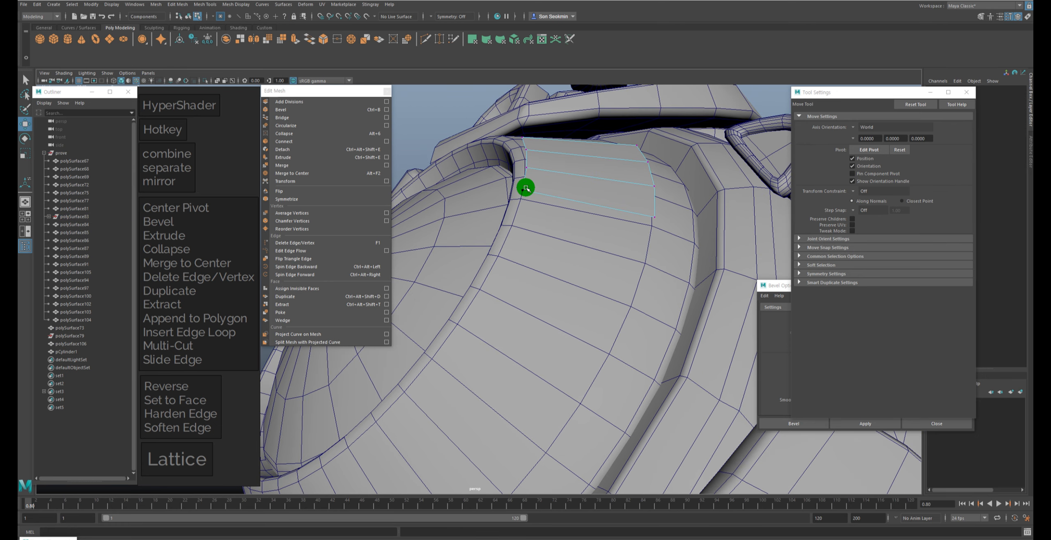
left_click(526, 186)
left_click_drag(526, 188, 511, 196)
left_click_drag(575, 169, 581, 201, "alt")
key("F10")
left_click(536, 197)
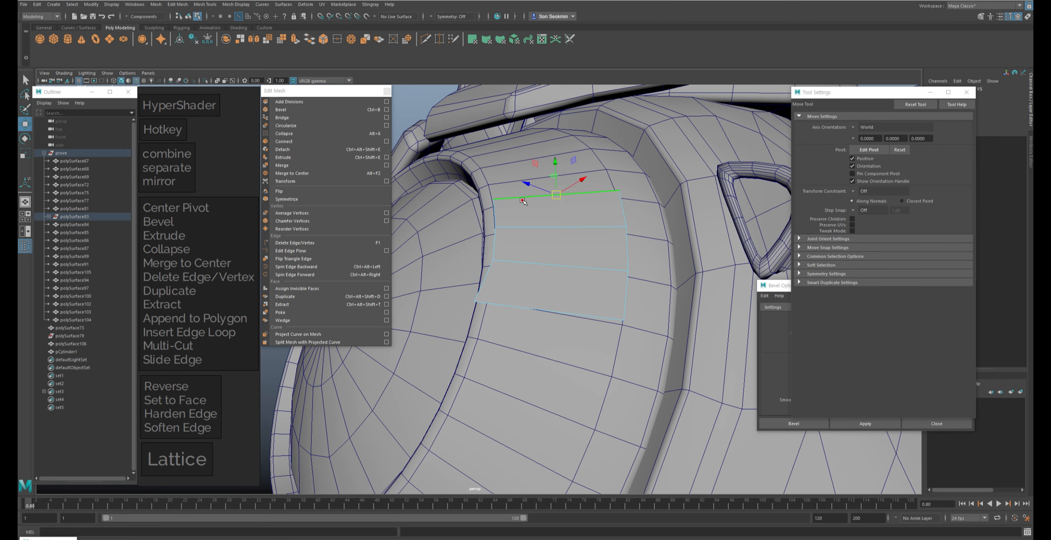
left_click_drag(536, 244, 621, 229, "alt")
key("ctrl+shift+e")
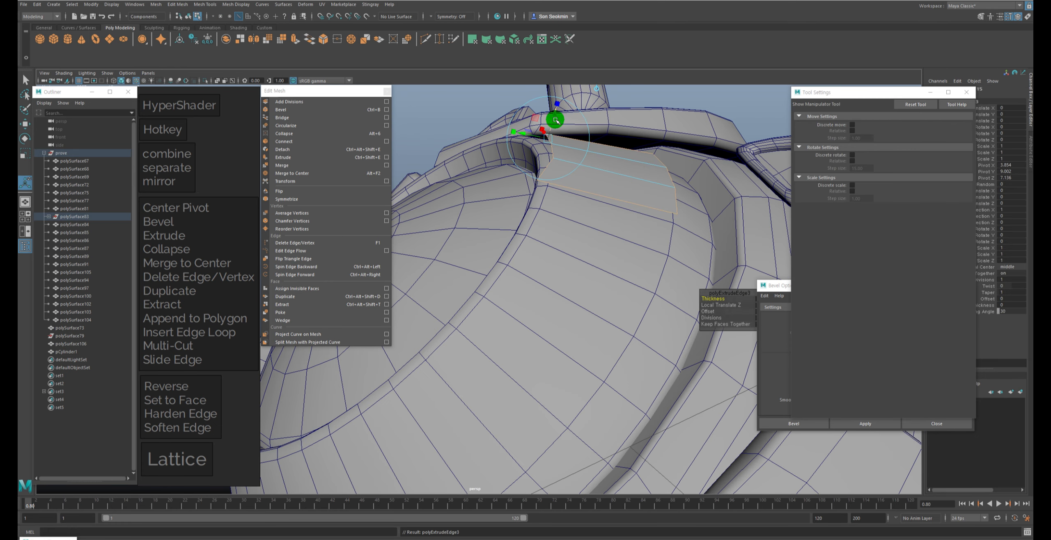
left_click_drag(555, 111, 553, 124)
left_click_drag(552, 125, 560, 163, "alt")
key("r")
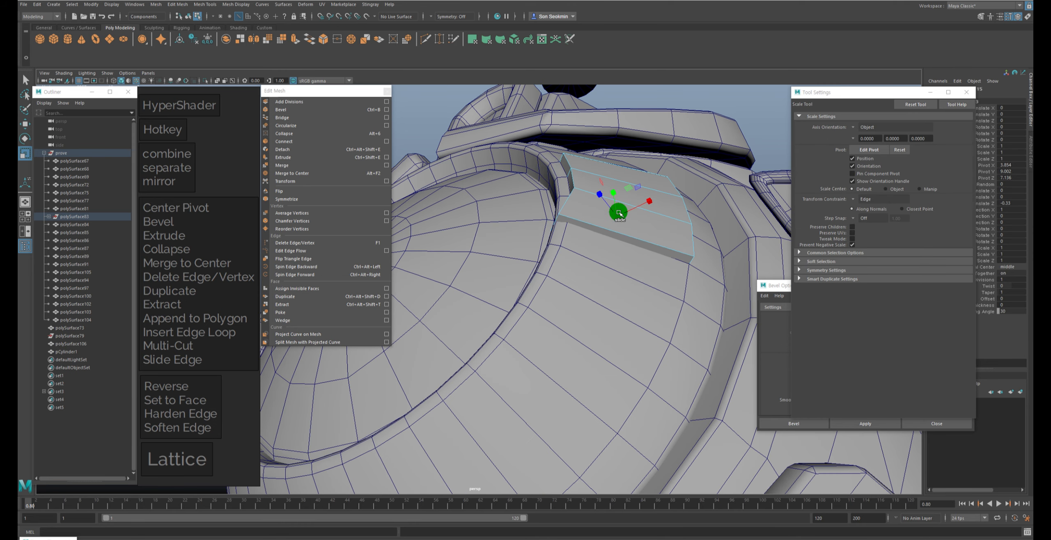
Step: Show the Modeling Toolkit and set its Transform Constraint to Off for the selected edges
key("4")
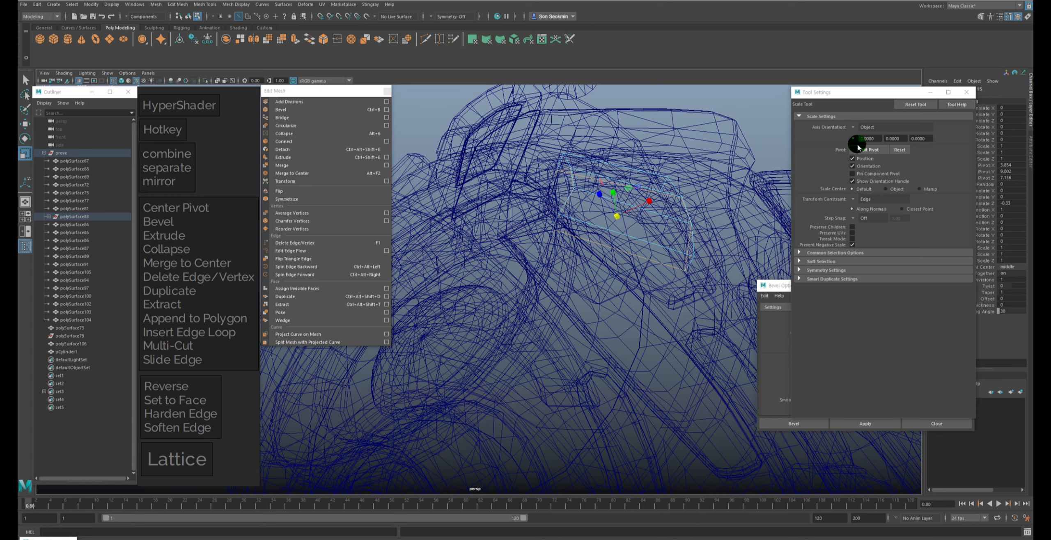
left_click_drag(860, 95, 850, 142)
left_click(980, 18)
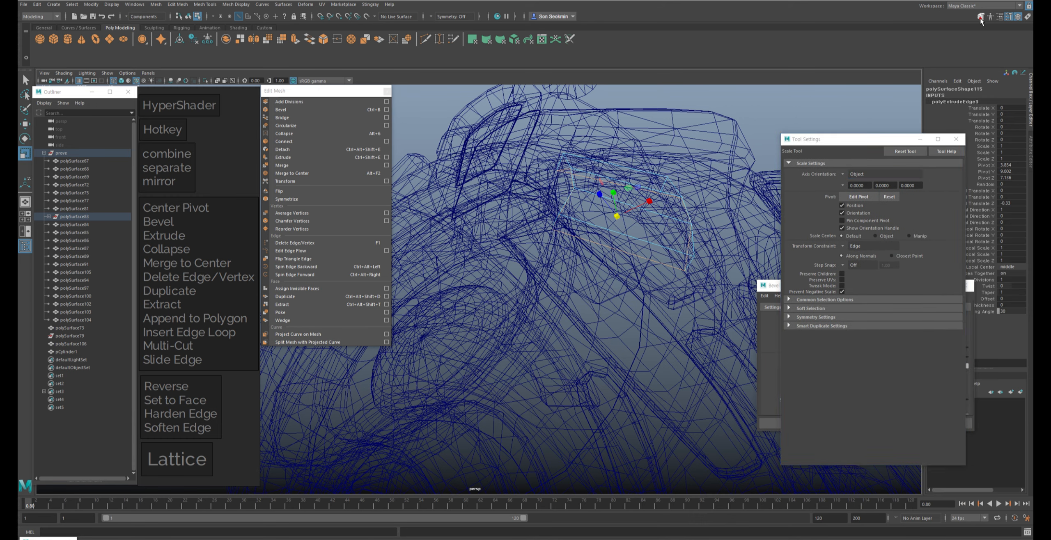
left_click_drag(134, 66, 748, 95)
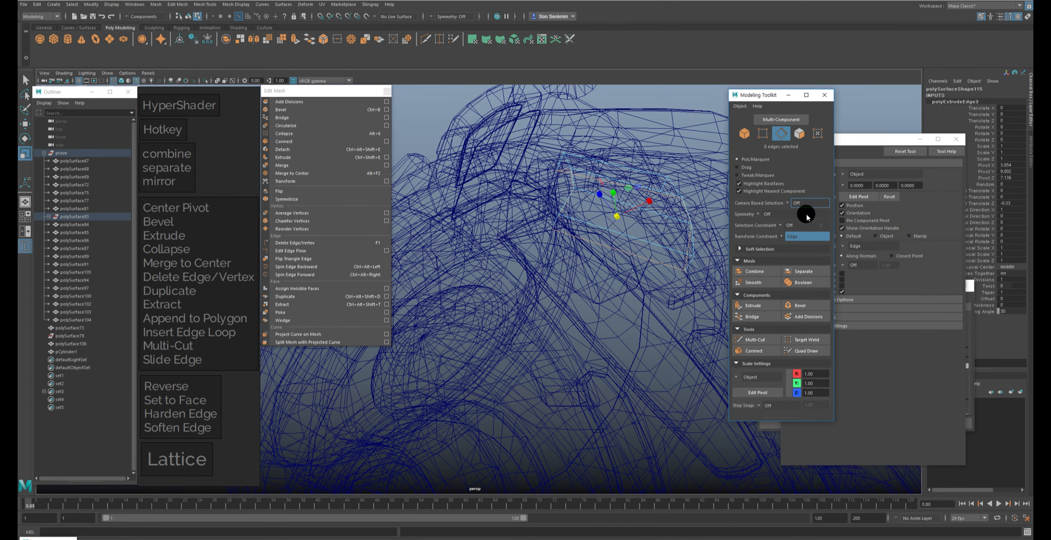
left_click(800, 240)
left_click(785, 242)
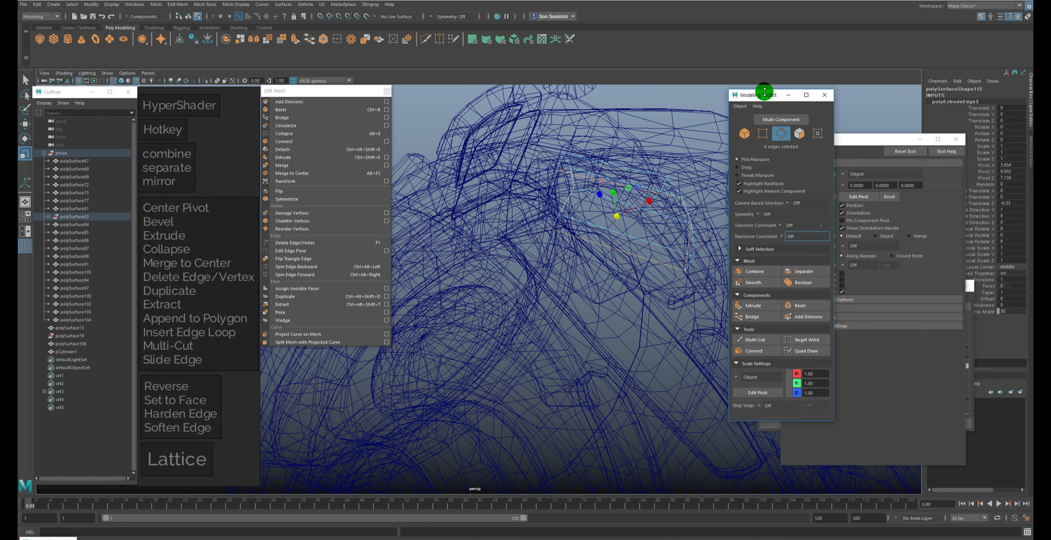
left_click_drag(765, 91, 841, 109)
key("5")
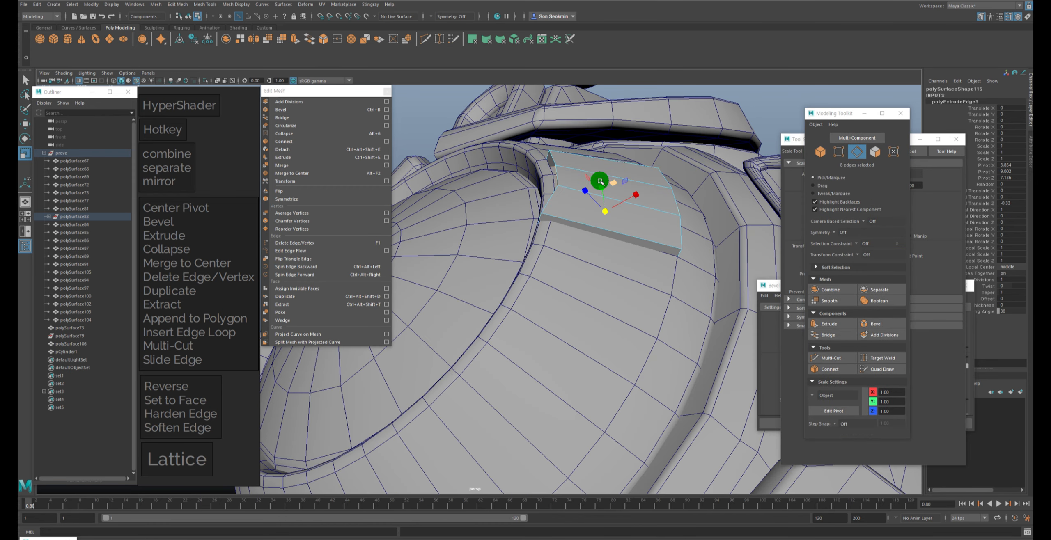
Step: Bevel the outer border edges around the top face of the thickened piece
left_click(569, 158)
left_click(554, 158, "ctrl+shift")
left_click(557, 176, "ctrl+shift")
left_click(550, 199, "ctrl+shift")
left_click(605, 227, "ctrl+shift")
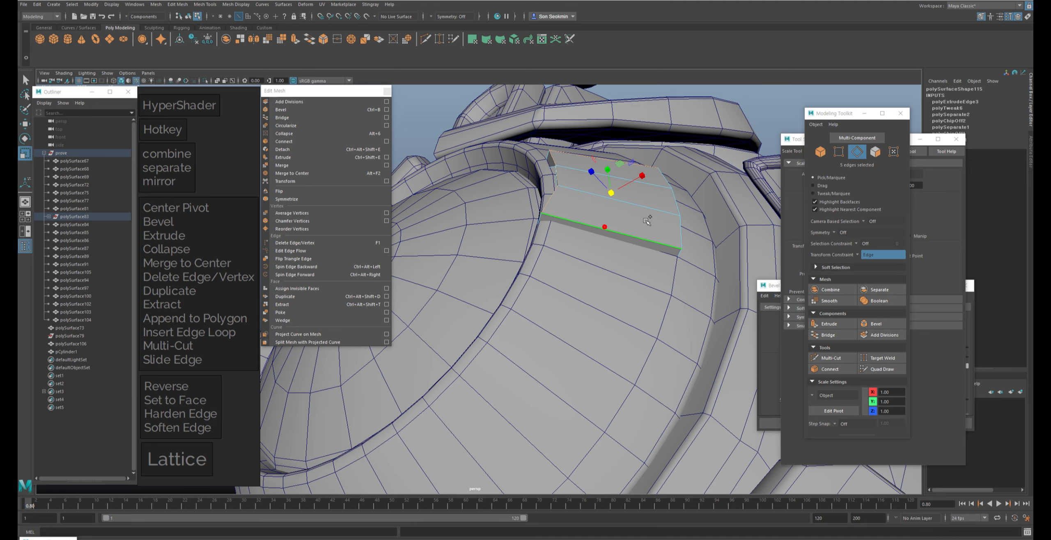
double_click(673, 207, "ctrl+shift")
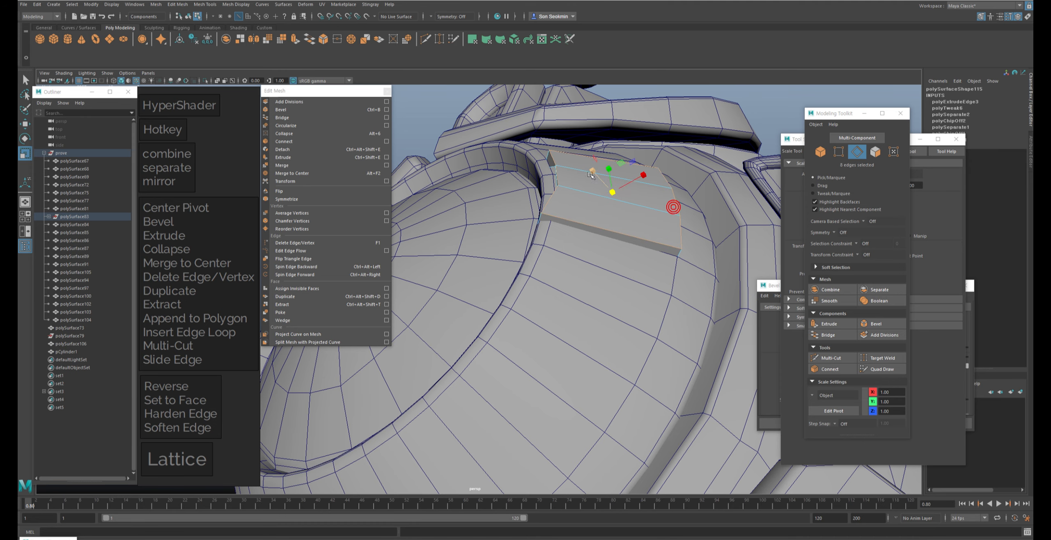
left_click(321, 40)
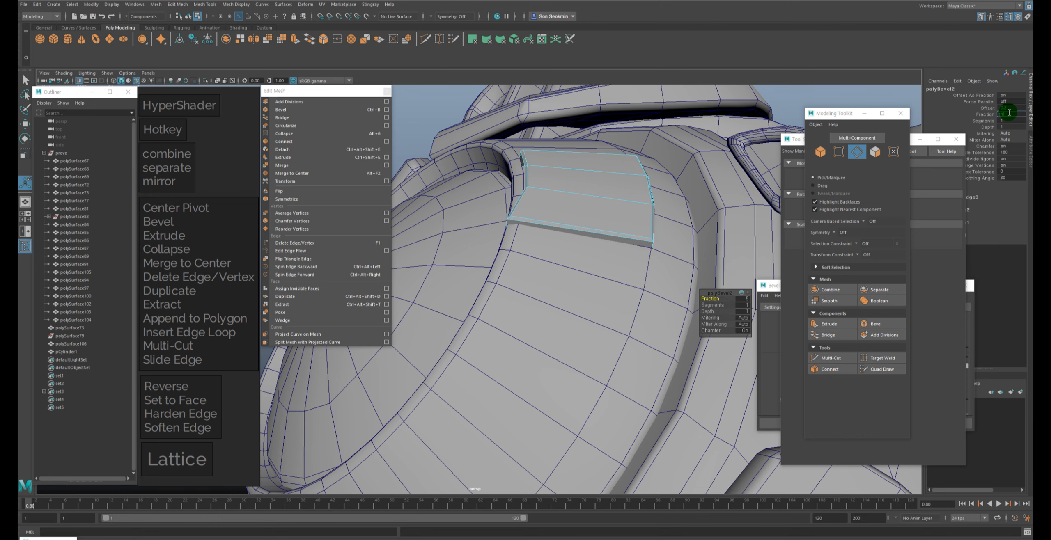
key("Return")
Step: Try moving the bevelled piece away from the lens ring and undo the move
right_click_drag(646, 215, 592, 205, "alt")
key("q")
key("F8")
left_click(622, 169)
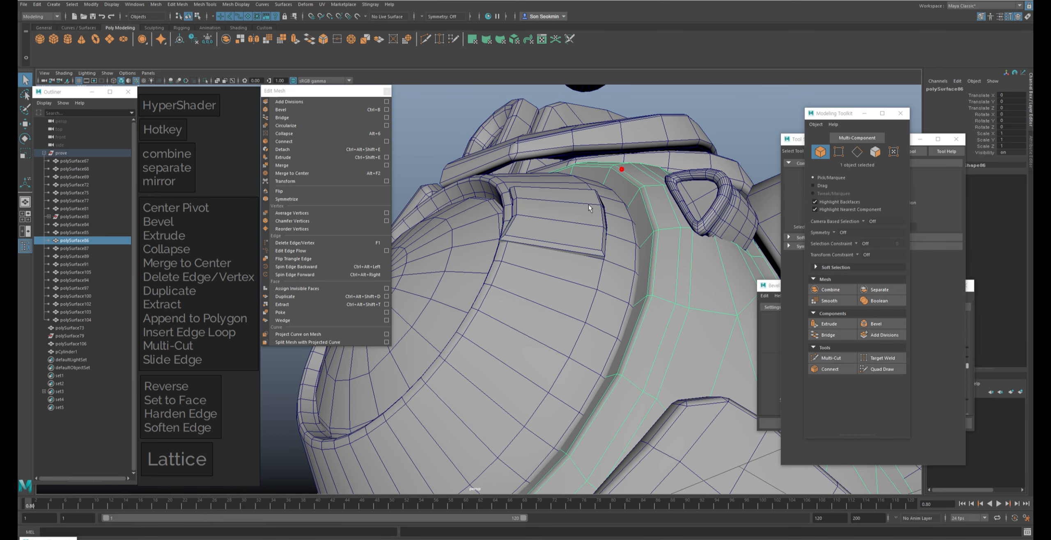
left_click(589, 208)
left_click_drag(589, 208, 665, 247, "alt")
key("w")
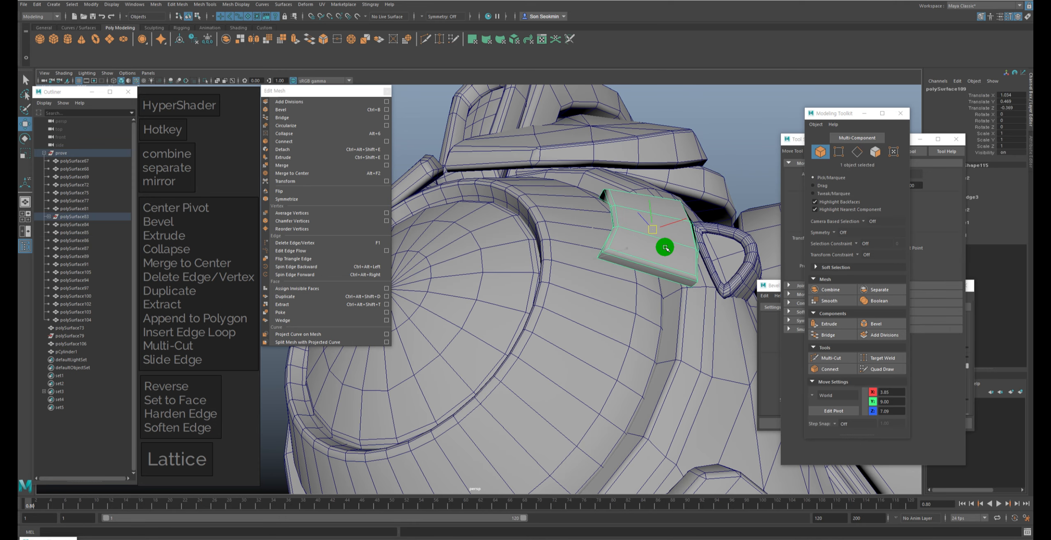
middle_click_drag(665, 247, 695, 178)
key("ctrl+z")
Step: Delete the bevelled piece from the lens ring
left_click(733, 143)
right_click_drag(755, 147, 716, 142, "alt")
left_click_drag(717, 142, 597, 156, "alt")
right_click_drag(596, 156, 647, 243, "alt")
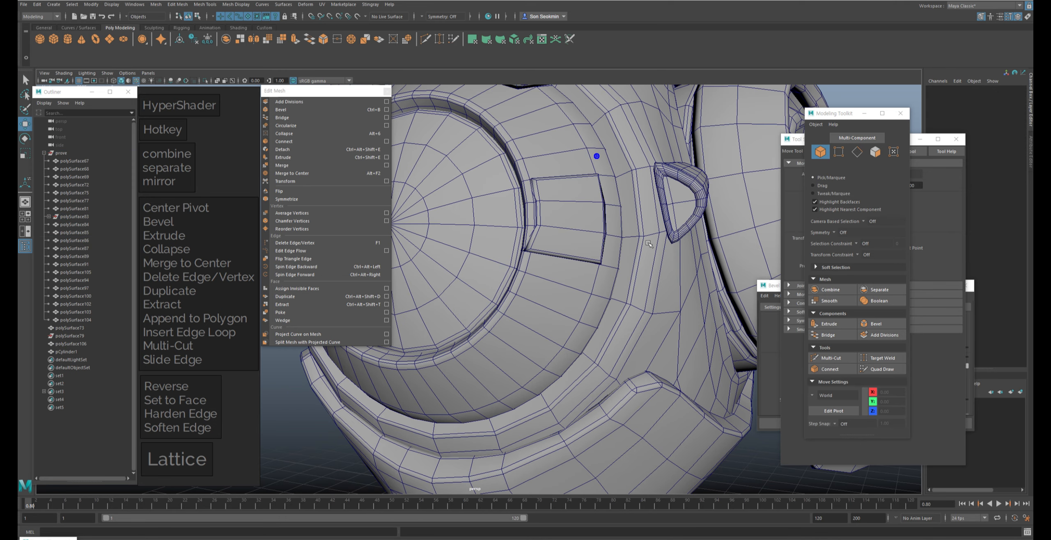
left_click(569, 235)
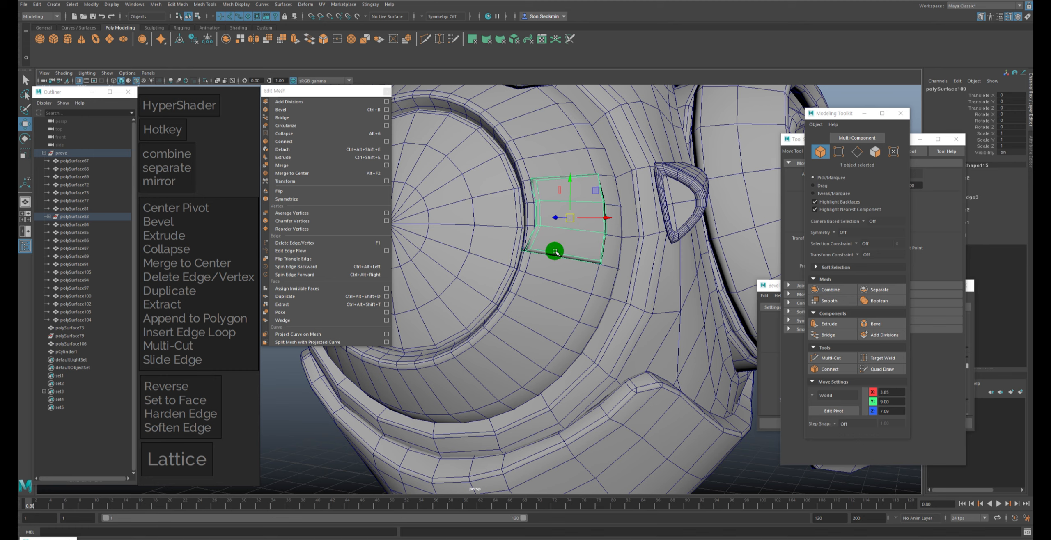
Step: Extract two adjacent faces on the inner side of the lens ring as a separate piece
left_click(317, 304)
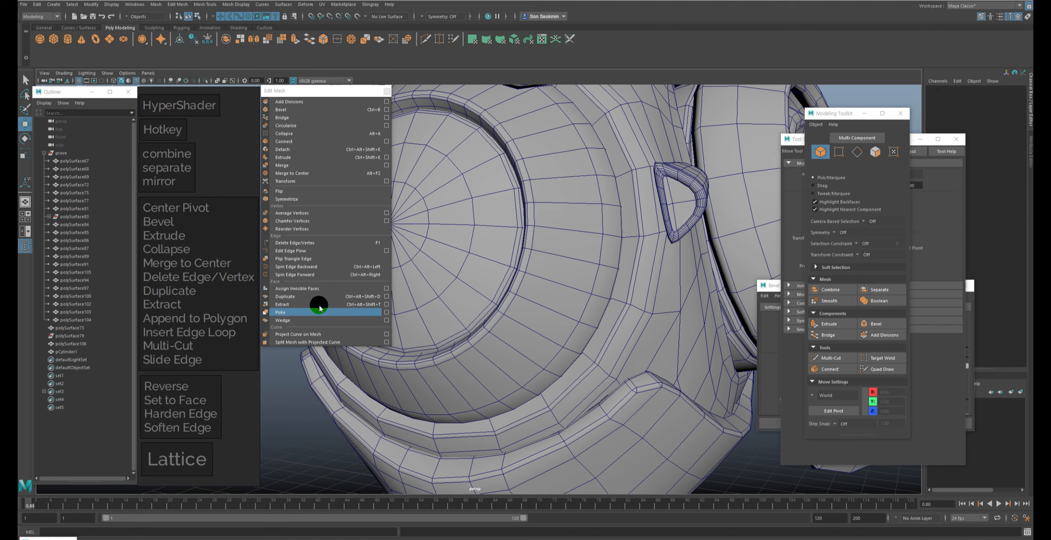
right_click_drag(544, 195, 552, 191, "alt")
left_click(608, 200)
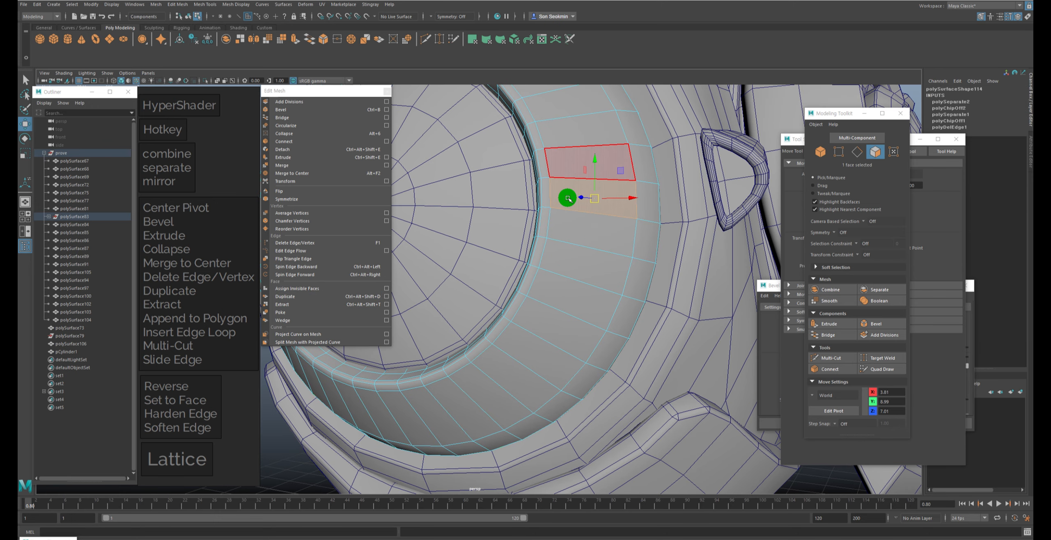
left_click(611, 241, "shift")
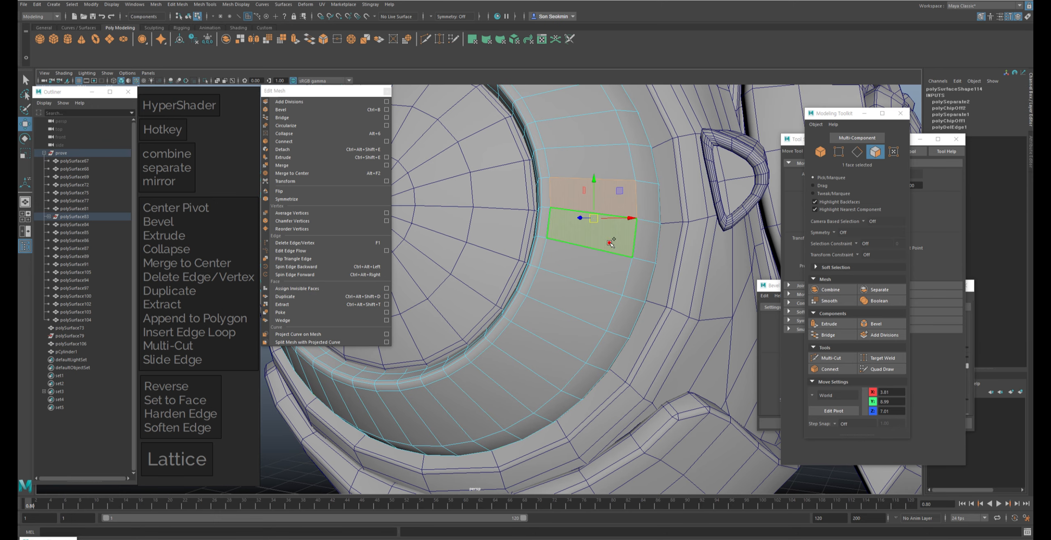
left_click(312, 304)
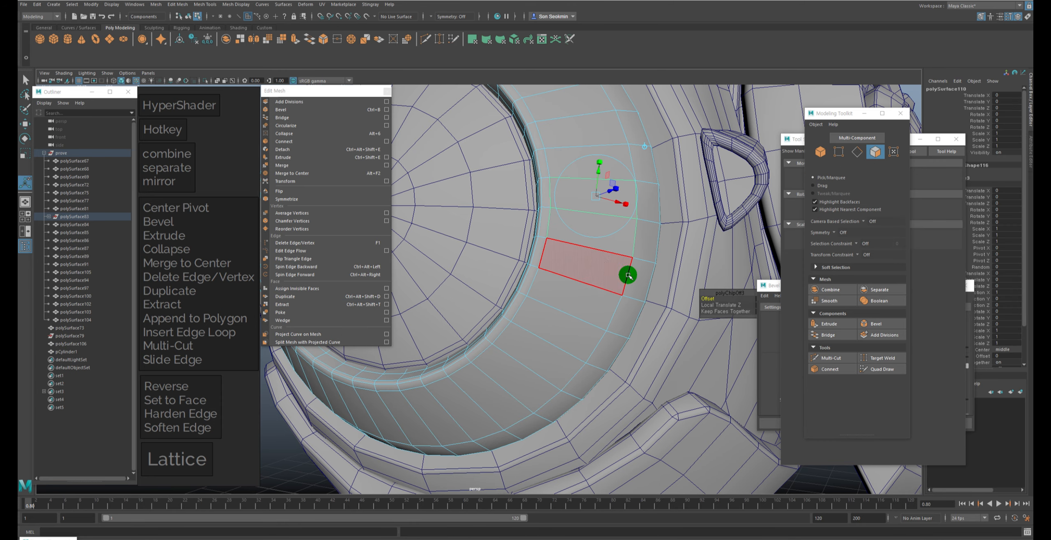
Step: Select the extracted two-face piece and move it away from the gap in the lens ring
right_click_drag(632, 294, 641, 284)
left_click(631, 294)
left_click(591, 241)
key("w")
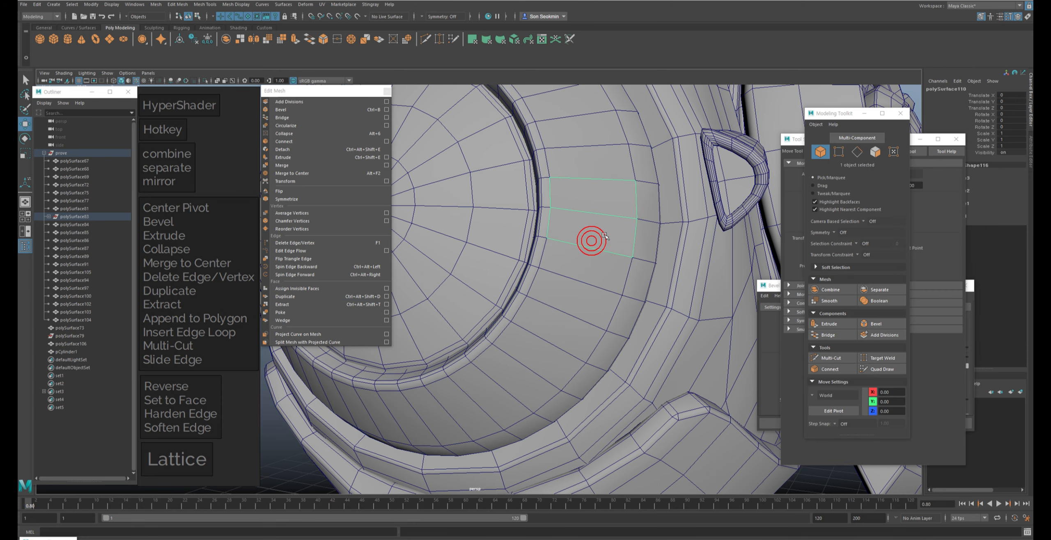
left_click_drag(618, 235, 682, 255, "alt")
key("ctrl+z")
key("ctrl+z")
key("ctrl+z")
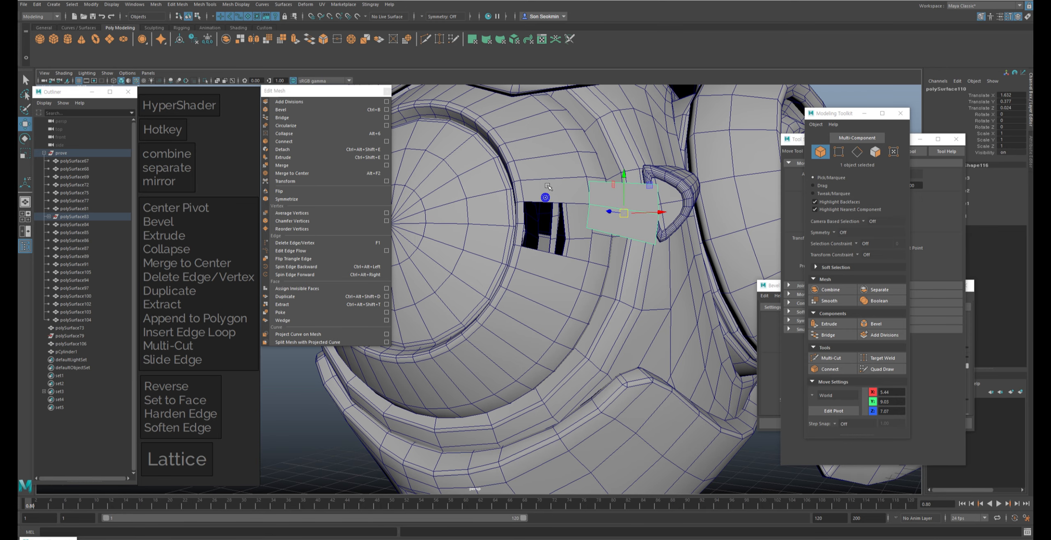
left_click_drag(588, 245, 586, 250)
Step: Review the Edit Mesh commands and examine the gap in the lens ring from several angles
left_click(557, 209)
left_click(338, 313)
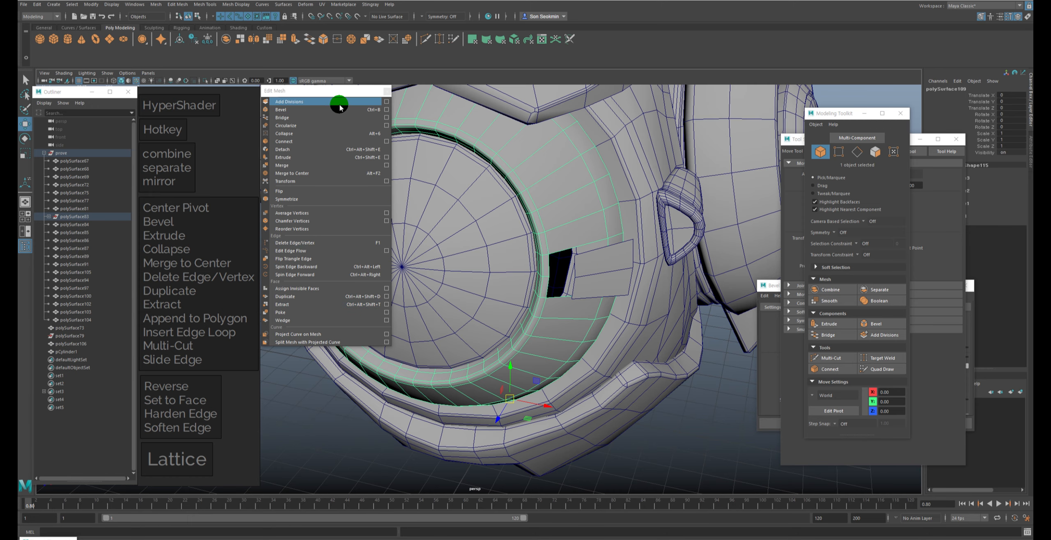
left_click(338, 116)
left_click(639, 224)
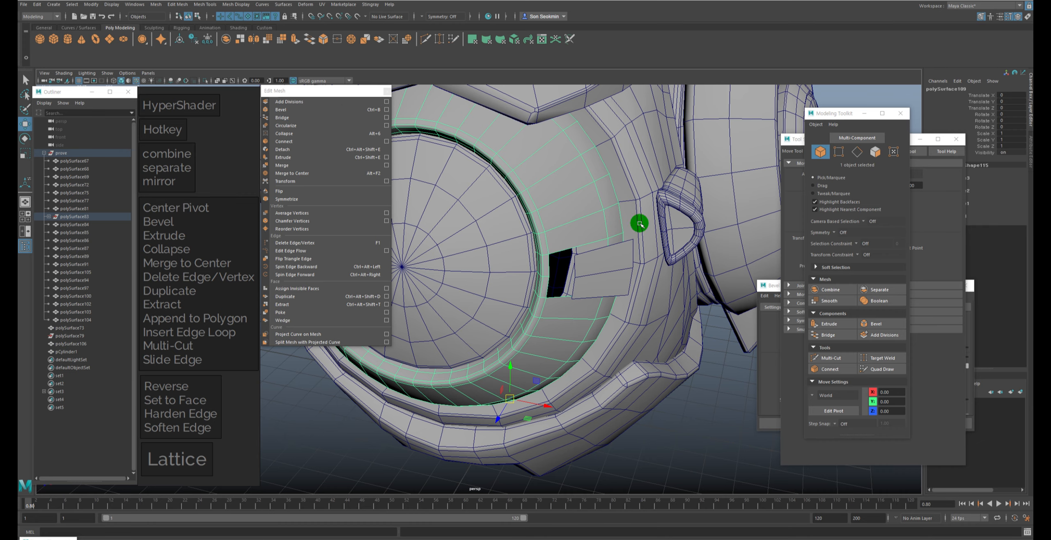
left_click_drag(519, 255, 596, 263, "alt")
left_click(590, 213)
left_click(673, 120)
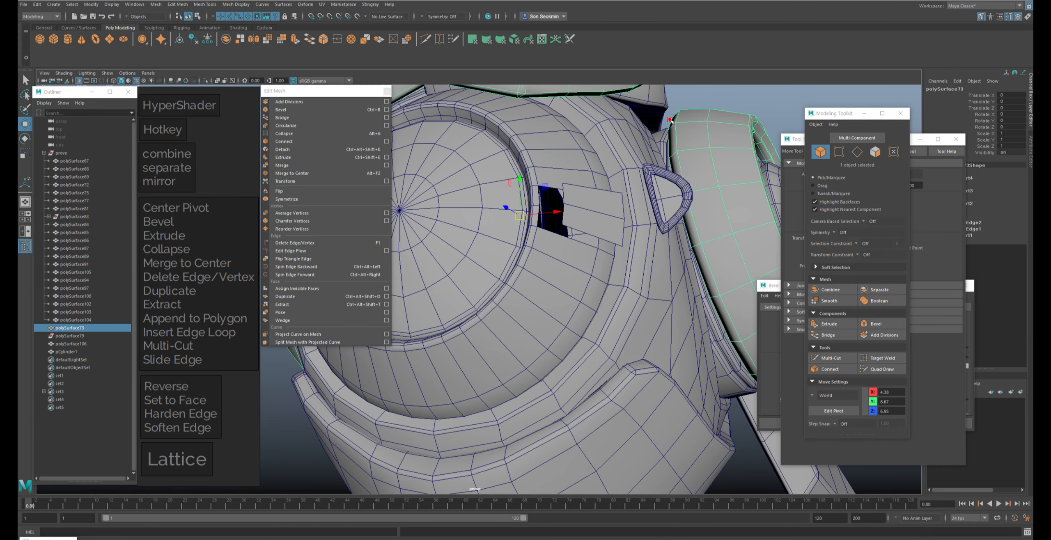
right_click_drag(674, 144, 646, 167, "alt")
left_click_drag(647, 168, 580, 164, "alt")
right_click_drag(580, 164, 597, 155, "alt")
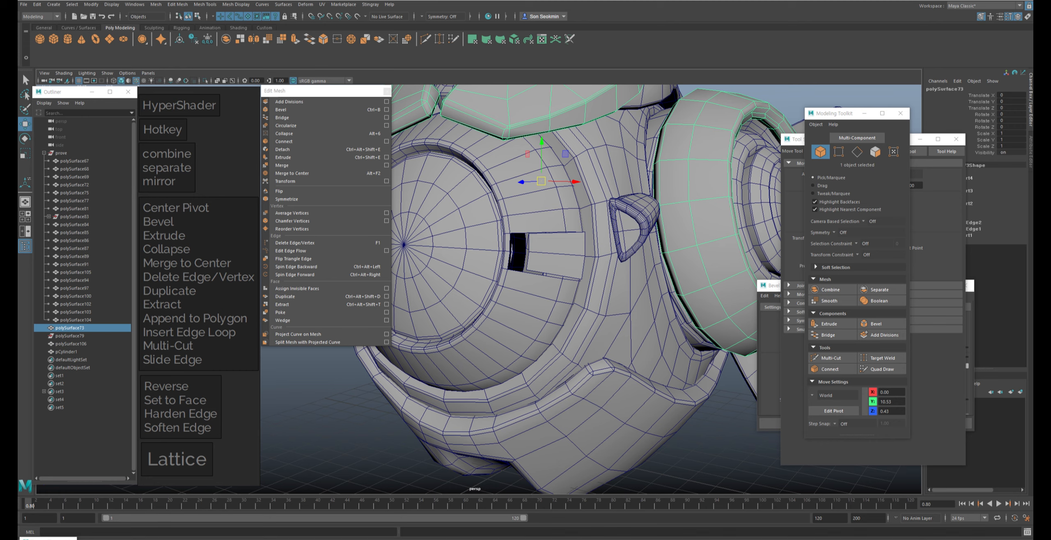
Step: Close the detached Edit Mesh command list and detach the Mesh Tools list in its place
left_click(385, 92)
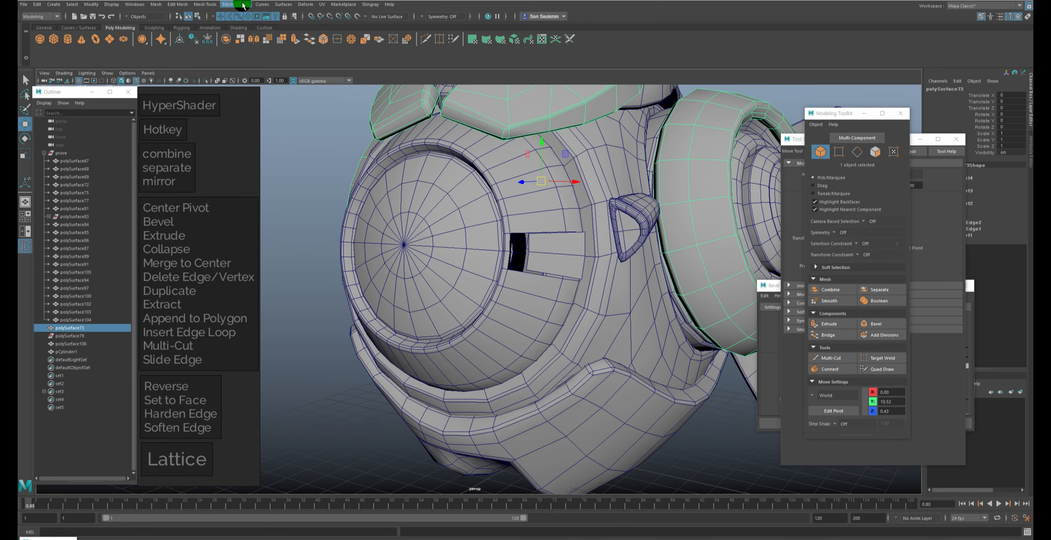
left_click(214, 5)
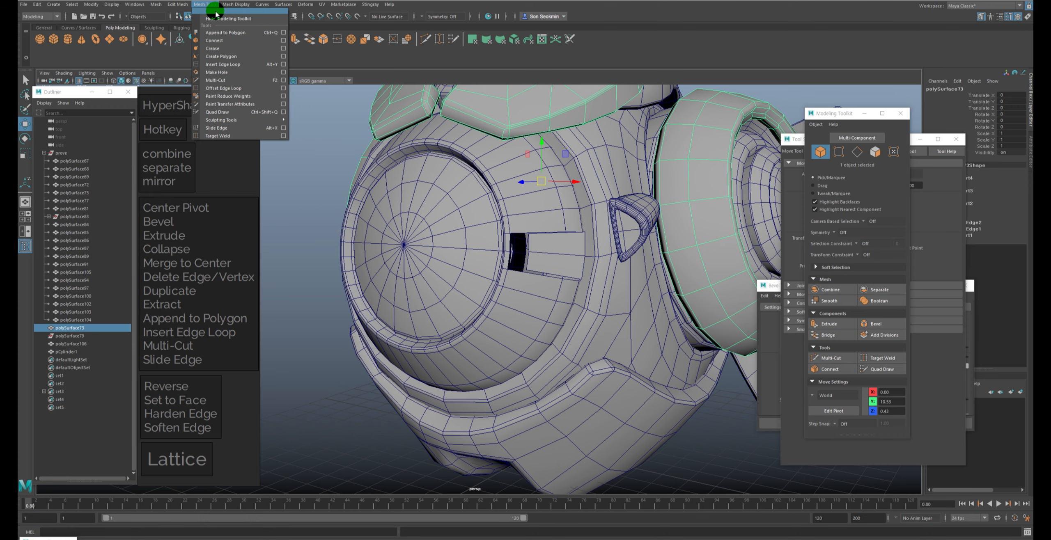
left_click(216, 11)
left_click_drag(223, 9, 291, 95)
Step: Delete the extracted face piece lying beside the gap in the lens ring
scroll(517, 283, "up", 3)
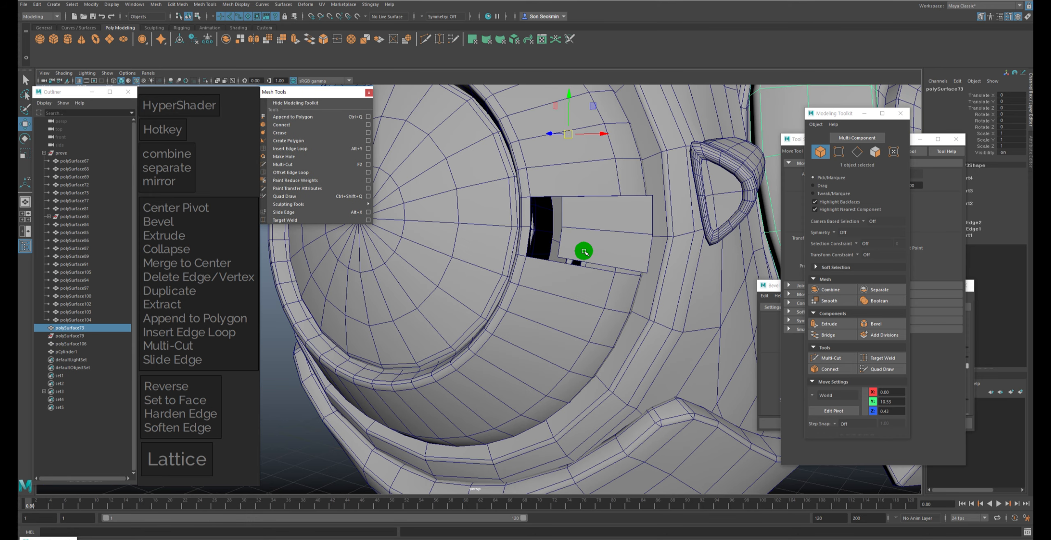
left_click(591, 241)
key("Delete")
Step: Fill the upper half of the lens ring's gap with a new face using Append to Polygon
left_click(572, 168)
left_click_drag(572, 167, 534, 246, "alt")
left_click(292, 117)
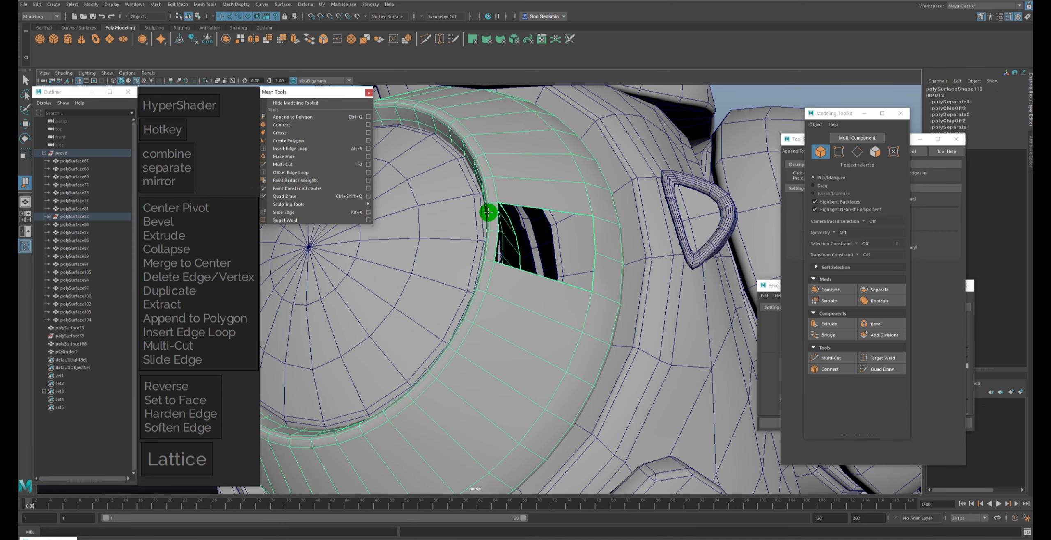
left_click(498, 214)
left_click(594, 236)
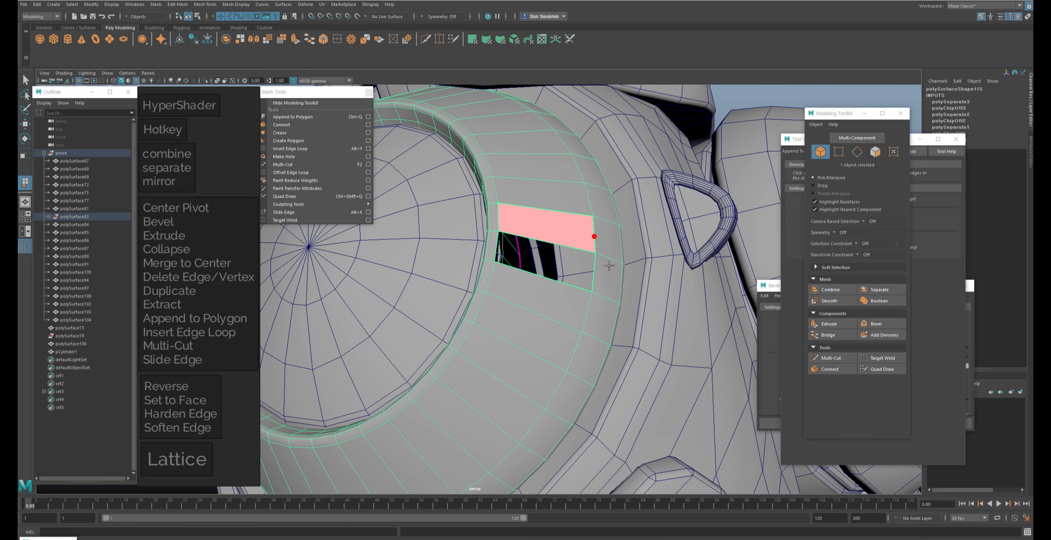
key("Return")
Step: Fill the remaining lower half of the lens ring's gap with a new face using Append to Polygon
left_click_drag(596, 235, 610, 270, "alt")
left_click_drag(466, 242, 553, 208, "alt")
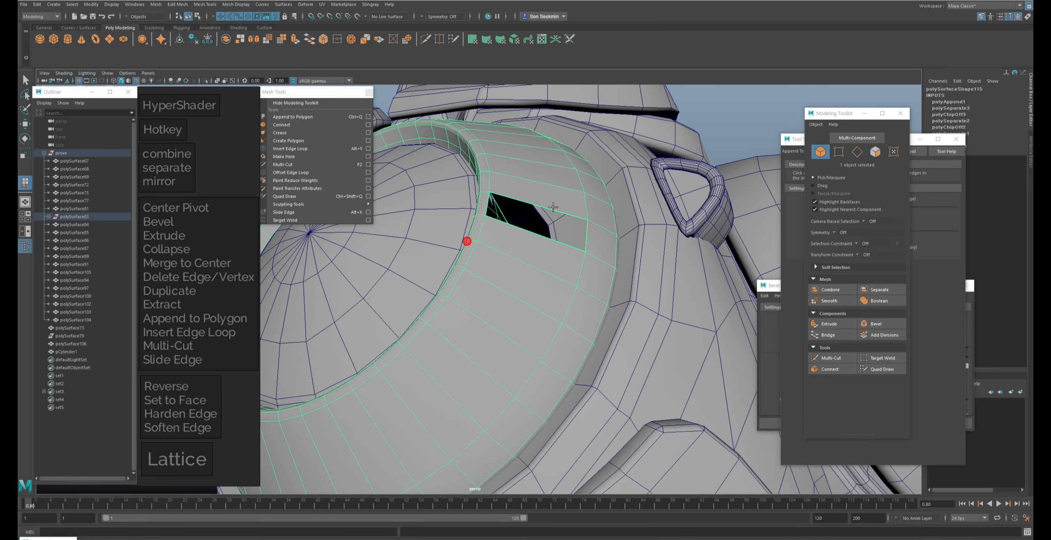
left_click(537, 206)
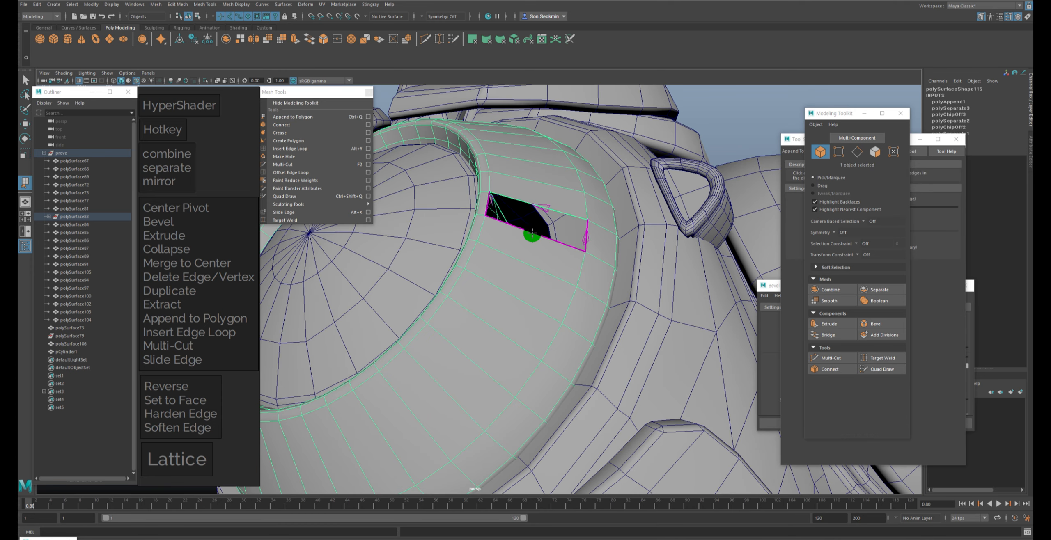
left_click(532, 233)
left_click_drag(532, 233, 554, 232, "alt")
key("w")
Step: Select a strip of six neighbouring faces along the lens ring, including the two filled ones, and delete them
key("F11")
left_click(520, 168)
double_click(568, 312, "shift")
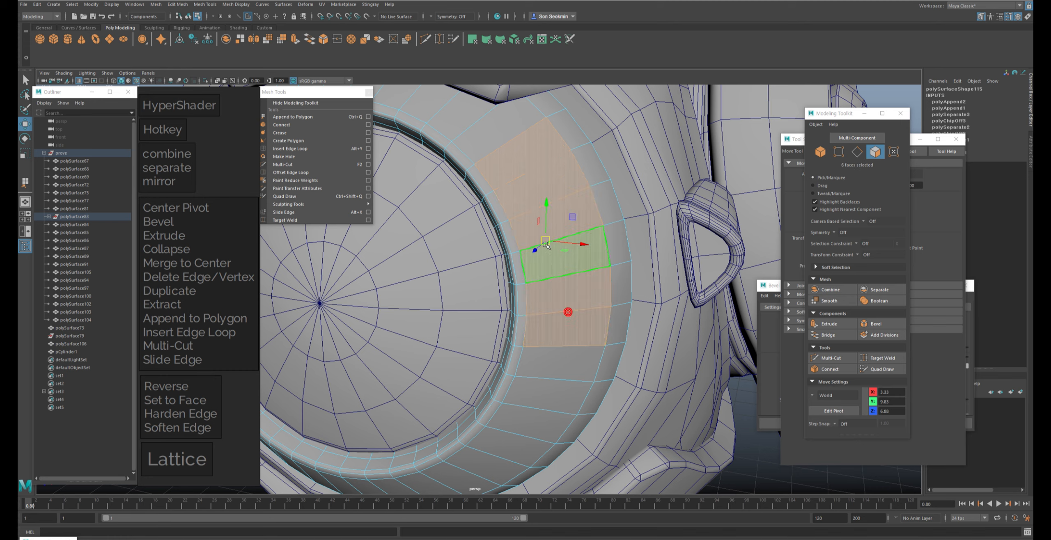
key("Delete")
Step: Append two faces, one after the other, across the upper end of the enlarged gap in the lens ring
left_click(328, 117)
left_click(485, 178)
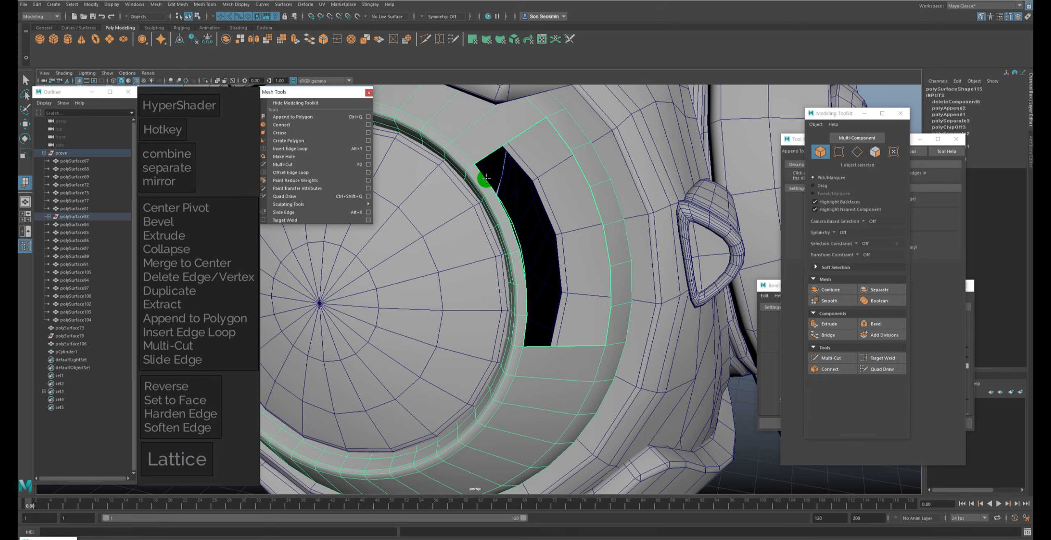
left_click(564, 138)
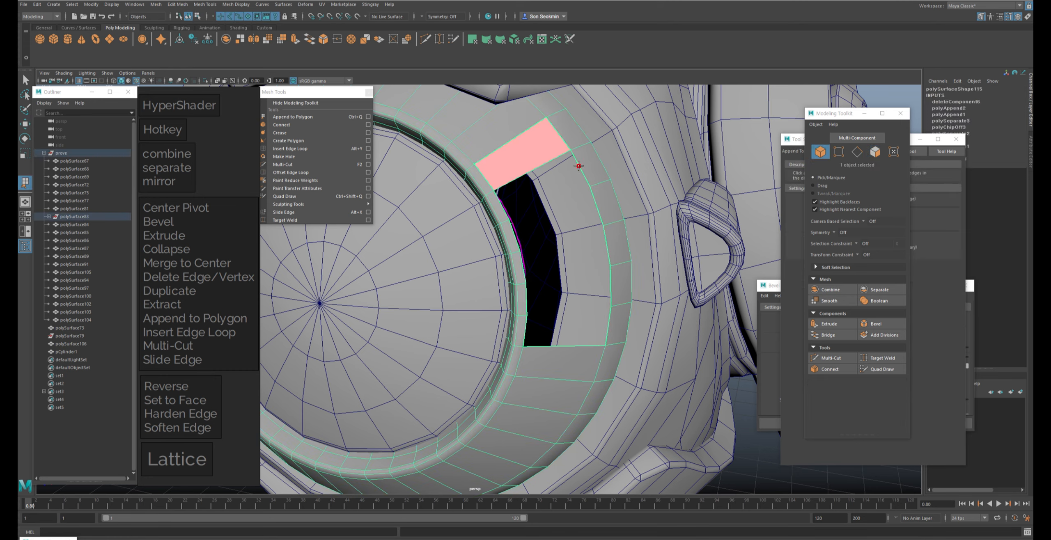
key("w")
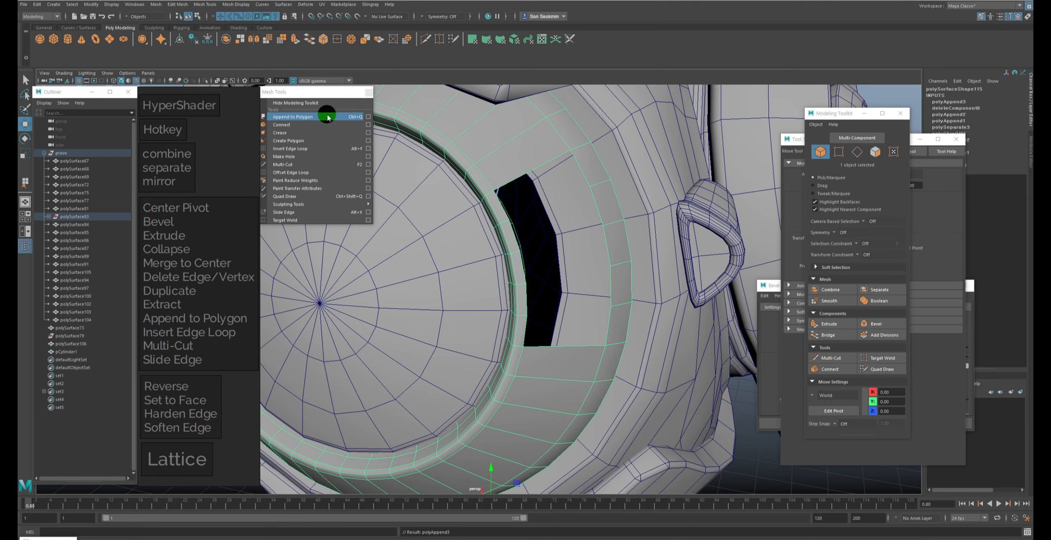
left_click(326, 117)
left_click(503, 210)
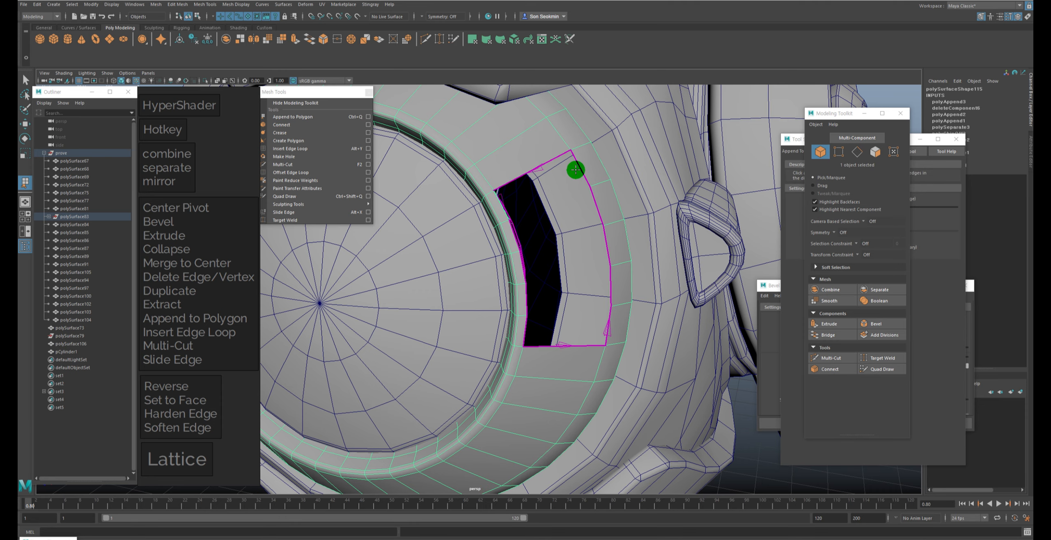
left_click(582, 169)
key("w")
Step: Insert a one-segment edge loop around the lens ring by connecting its crosswise edges, and delete that loop
left_click_drag(557, 240, 544, 218, "alt")
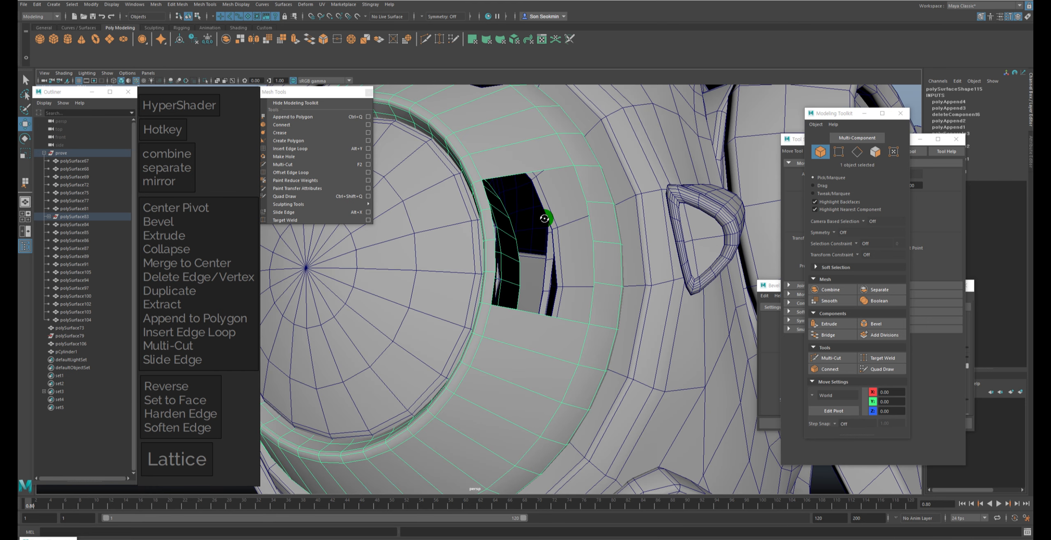
right_click_drag(545, 213, 532, 185, "alt")
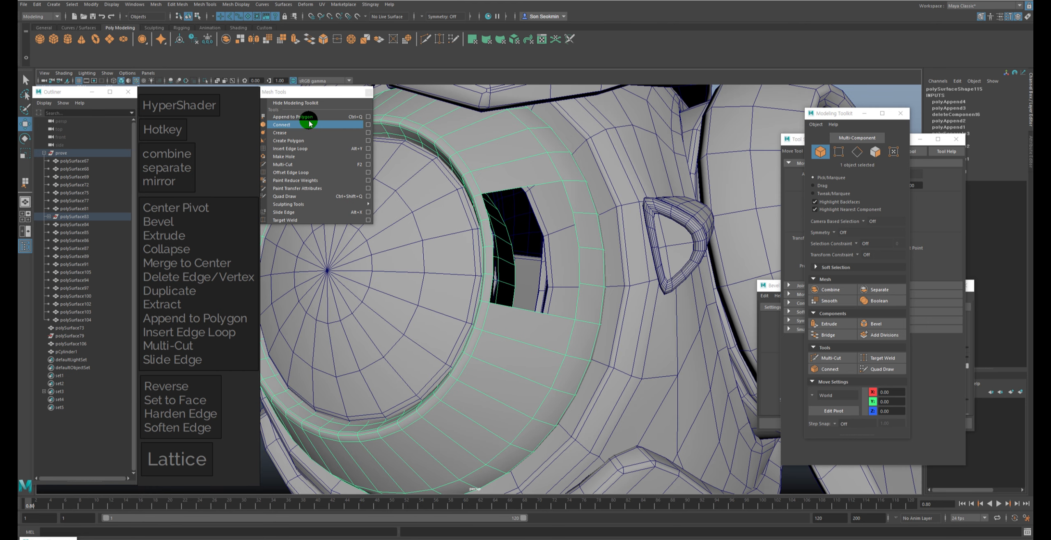
middle_click_drag(500, 135, 594, 135, "alt")
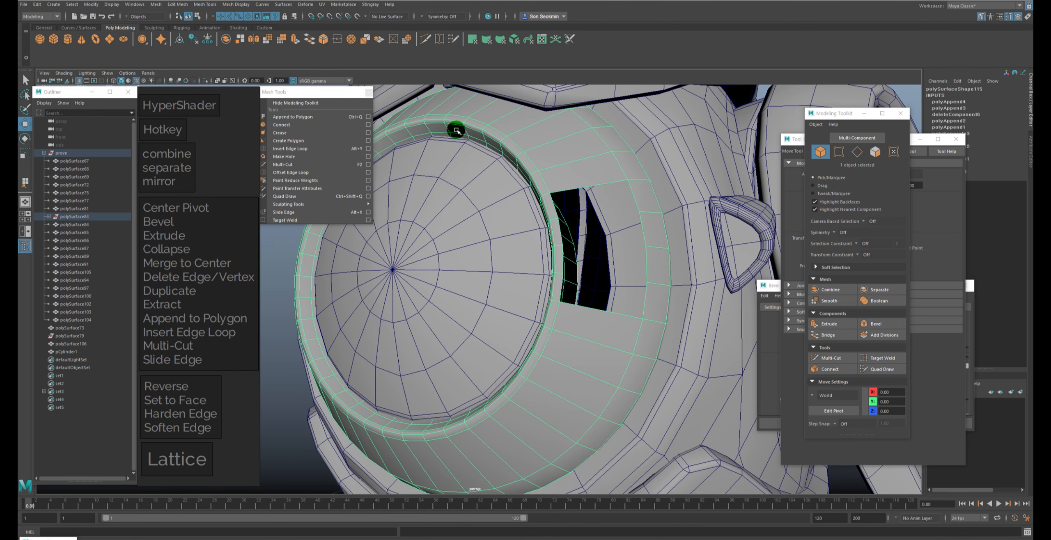
left_click_drag(561, 138, 584, 139, "alt")
right_click_drag(566, 140, 567, 119)
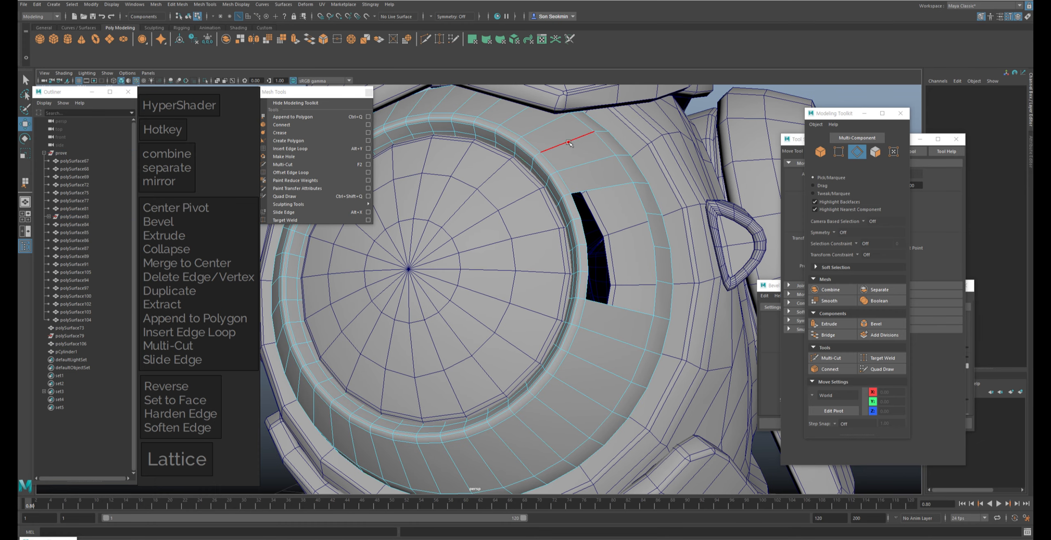
left_click(568, 142)
double_click(546, 129, "shift")
left_click_drag(591, 151, 638, 227, "alt")
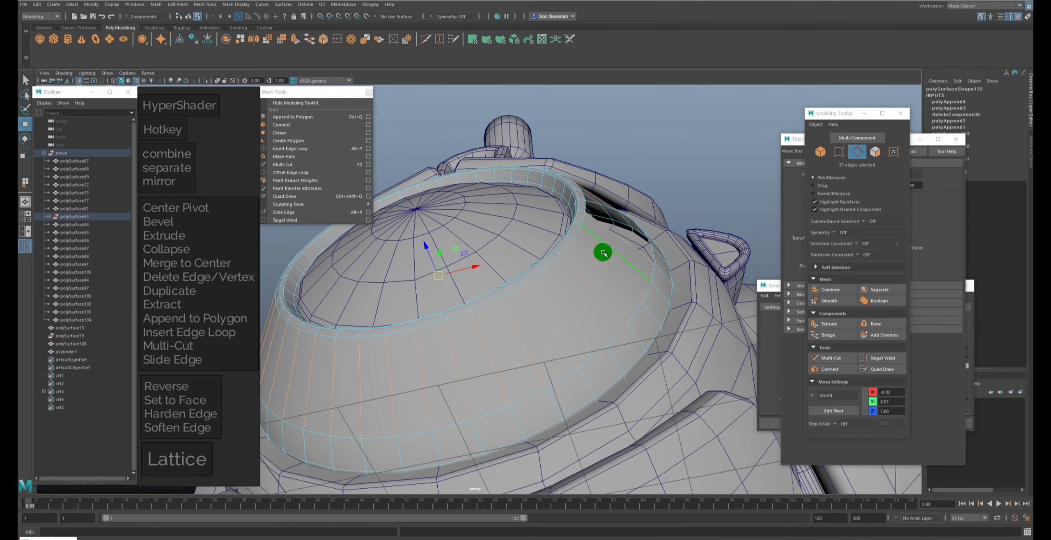
left_click_drag(345, 230, 309, 174, "alt")
left_click(284, 125)
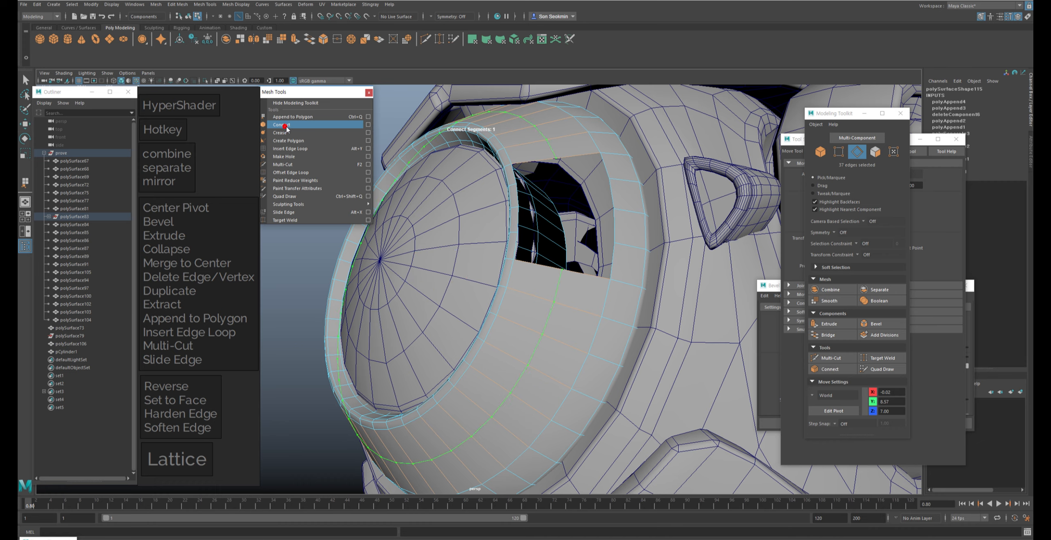
left_click_drag(529, 142, 566, 142, "alt")
key("Return")
key("w")
double_click(568, 140)
key("ctrl+Delete")
Step: Try Connect again on the ring's crosswise edges with one segment and a 0.50 slide, and delete the new loop
left_click(567, 141)
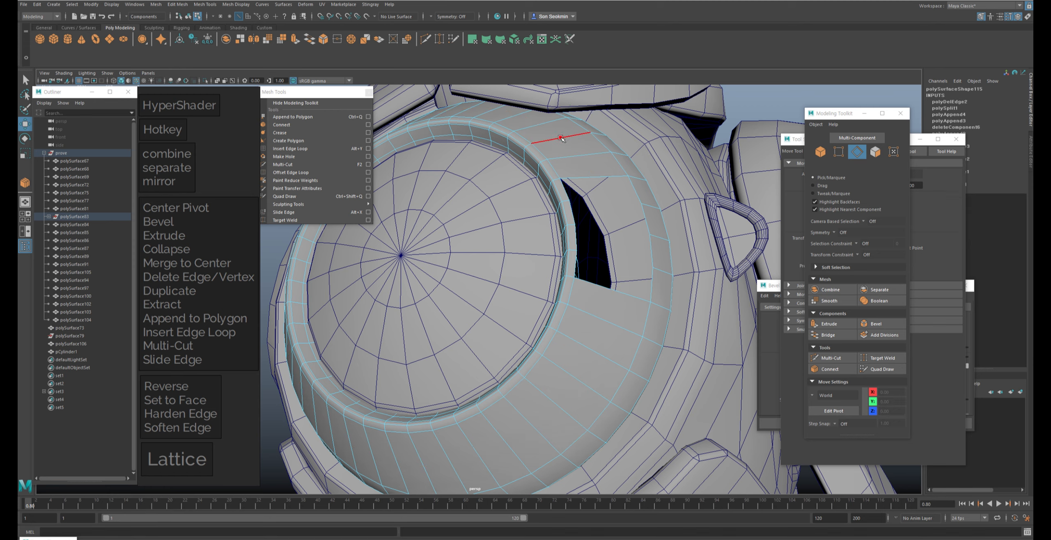
double_click(535, 124, "shift")
left_click(307, 124)
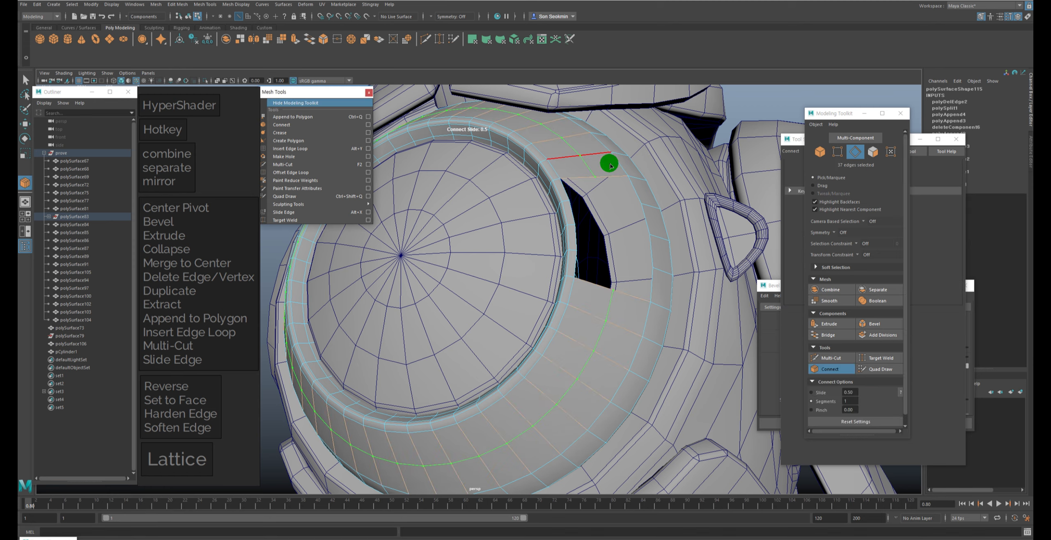
key("w")
left_click(577, 146)
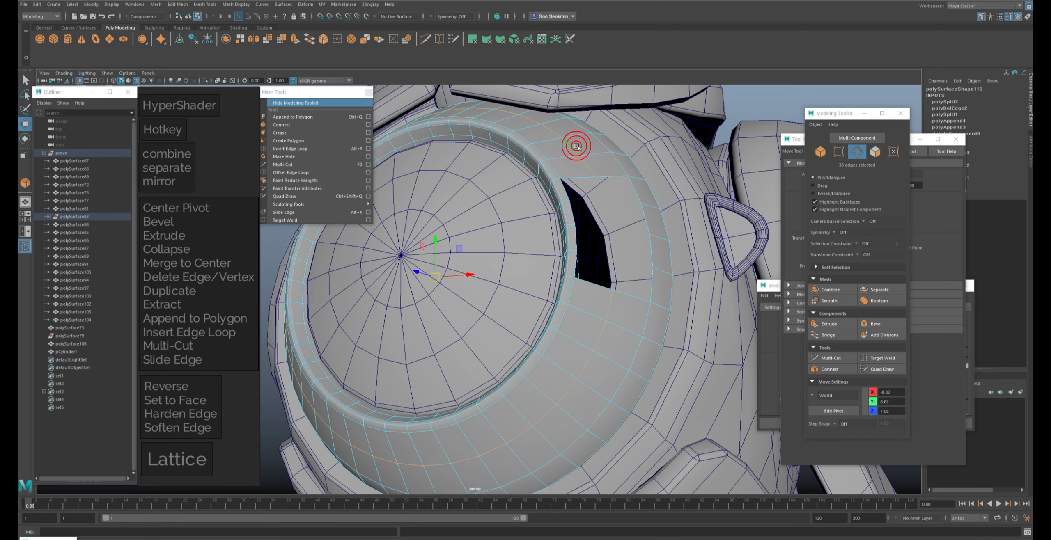
key("ctrl+Delete")
Step: Cut a new line of edges through the lens ring faces above the gap with Multi-Cut
left_click(306, 149)
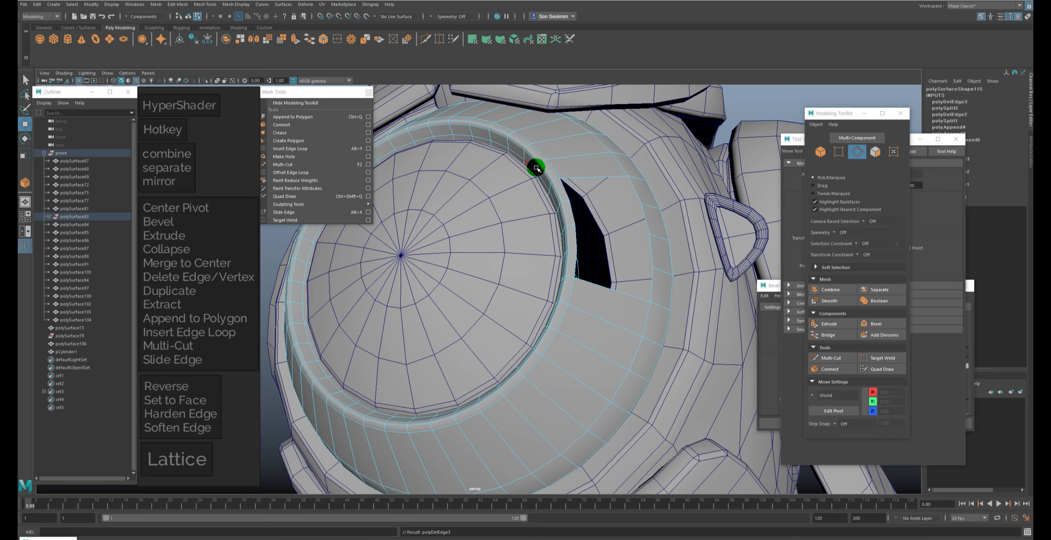
left_click_drag(618, 173, 635, 181, "alt")
left_click(318, 164)
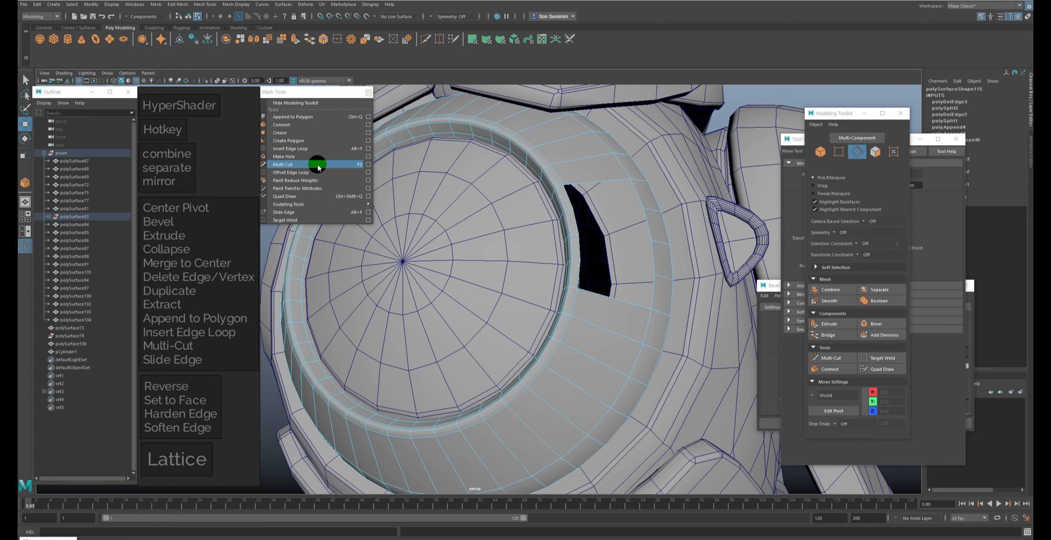
left_click(318, 165)
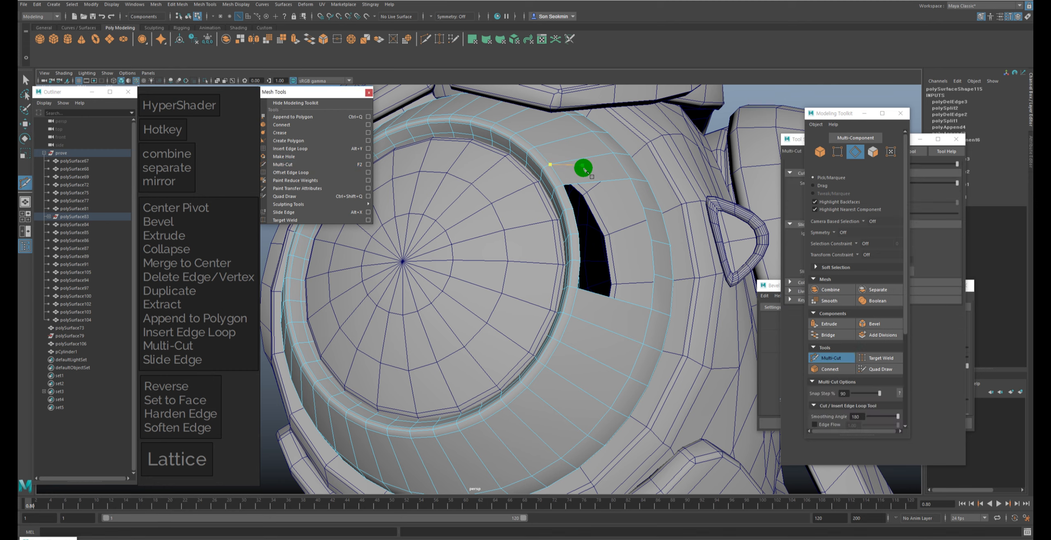
left_click(595, 179)
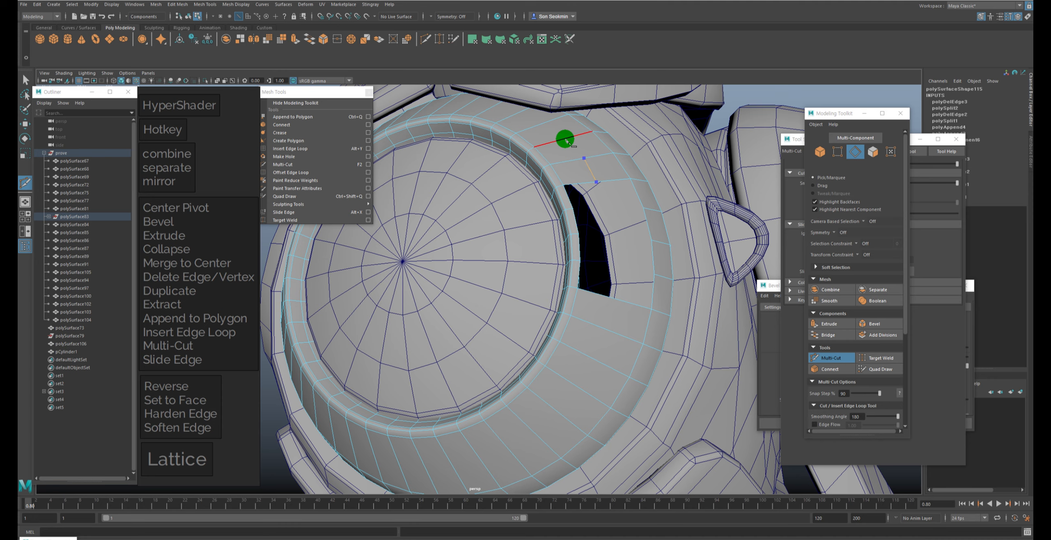
left_click(541, 124)
left_click(507, 118)
key("w")
Step: Use Multi-Cut to draw a continuous cut from the gap's lower edge through the middle of the neighbouring ring faces
left_click_drag(428, 114, 427, 196, "alt")
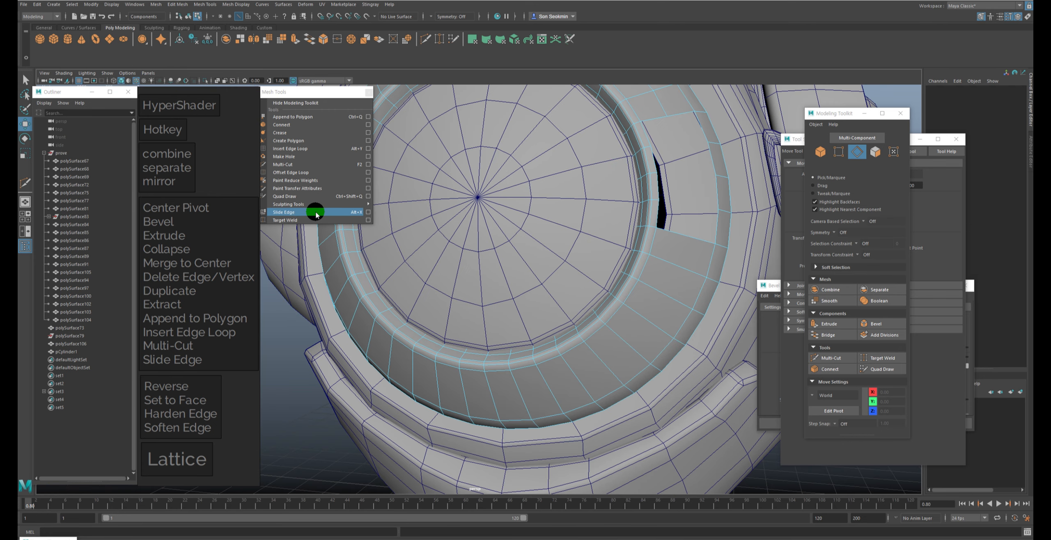
left_click_drag(592, 273, 652, 281, "alt")
right_click_drag(572, 218, 575, 223, "alt")
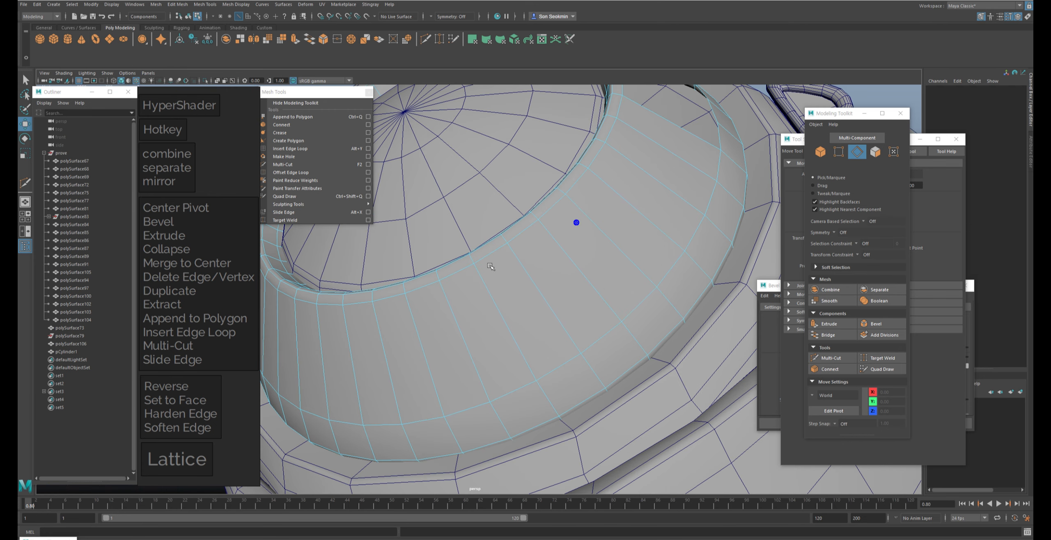
right_click_drag(716, 232, 716, 233, "alt")
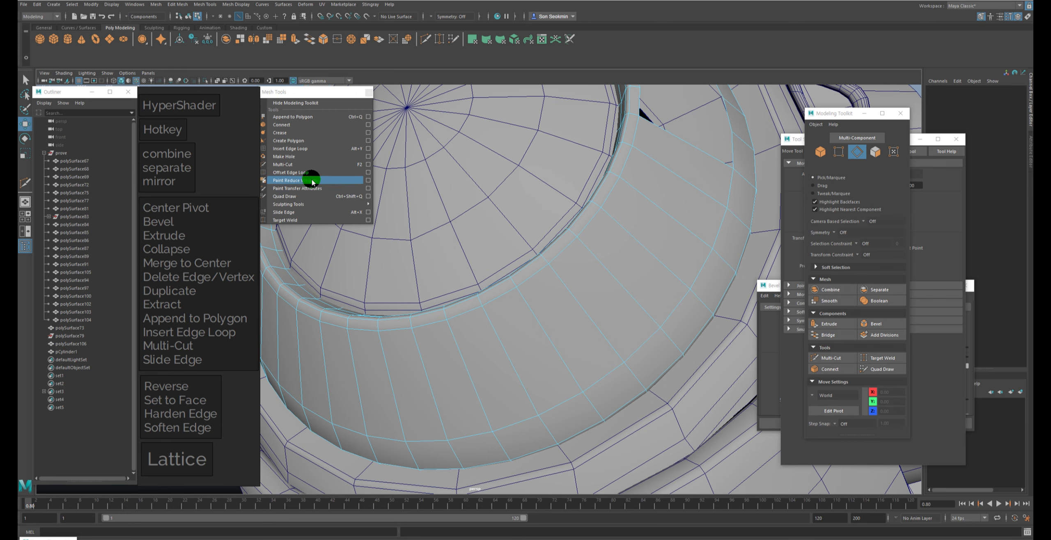
left_click(283, 164)
left_click(686, 144)
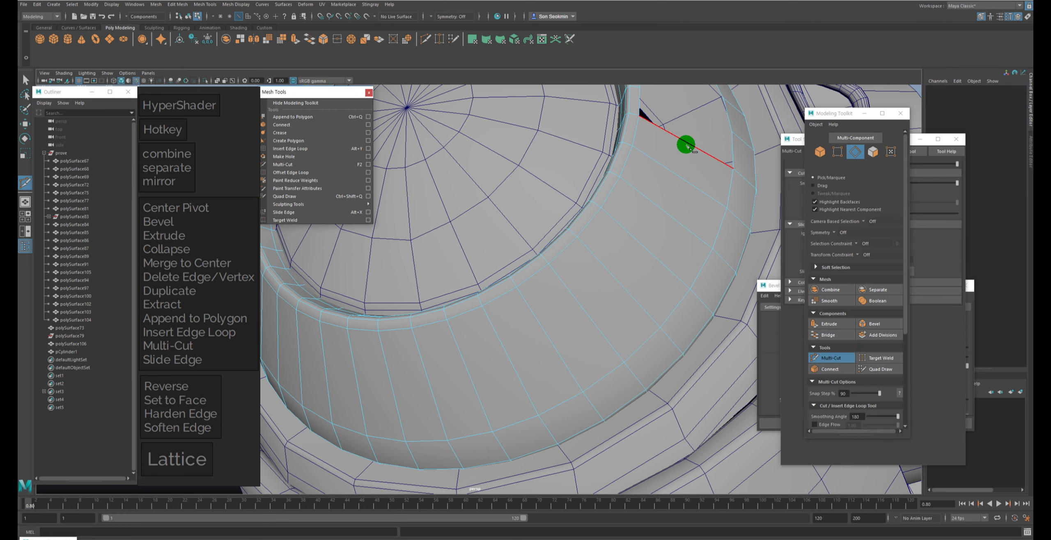
left_click(642, 244)
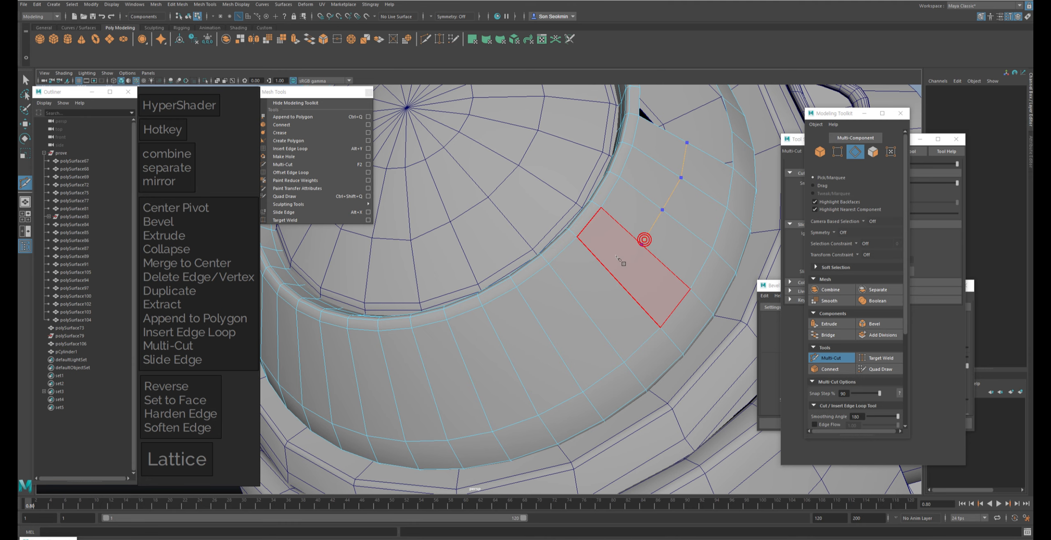
left_click(605, 268)
left_click(574, 291)
key("w")
mouse_move(575, 292)
left_mouse_down("alt")
mouse_move(617, 275)
mouse_move(579, 276)
left_mouse_up("alt")
Step: Reactivate Multi-Cut, close the Modeling Toolkit, bring Tool Settings into clear view, and lower Snap Step % to a very fine increment
left_click_drag(56, 99, 62, 97)
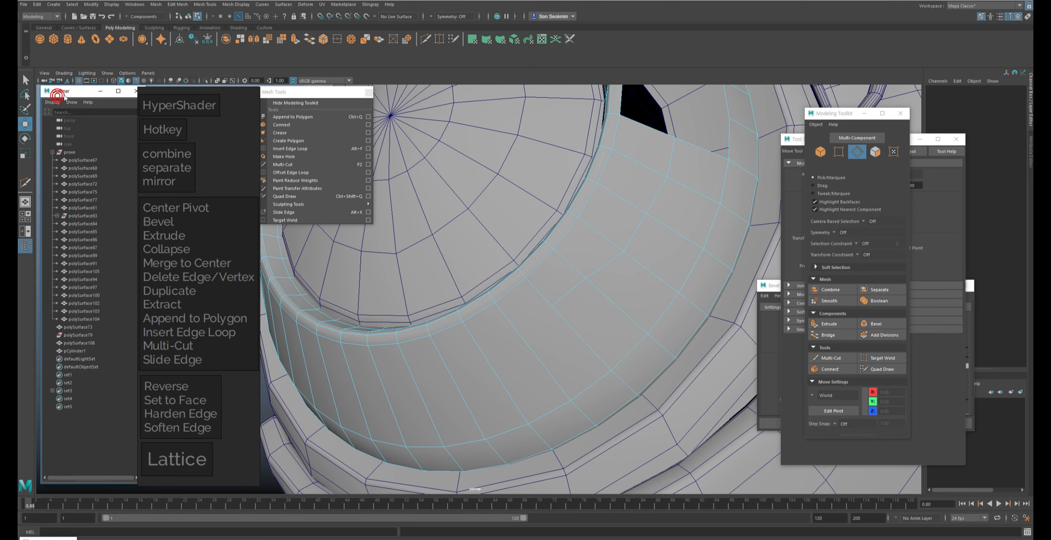
left_click(25, 183)
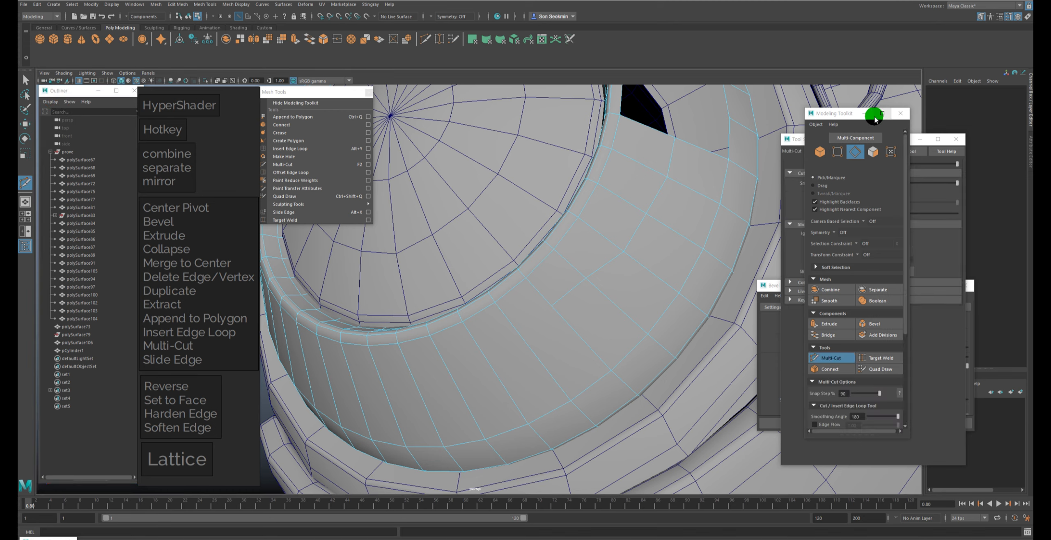
left_click(901, 113)
left_click_drag(860, 141, 767, 82)
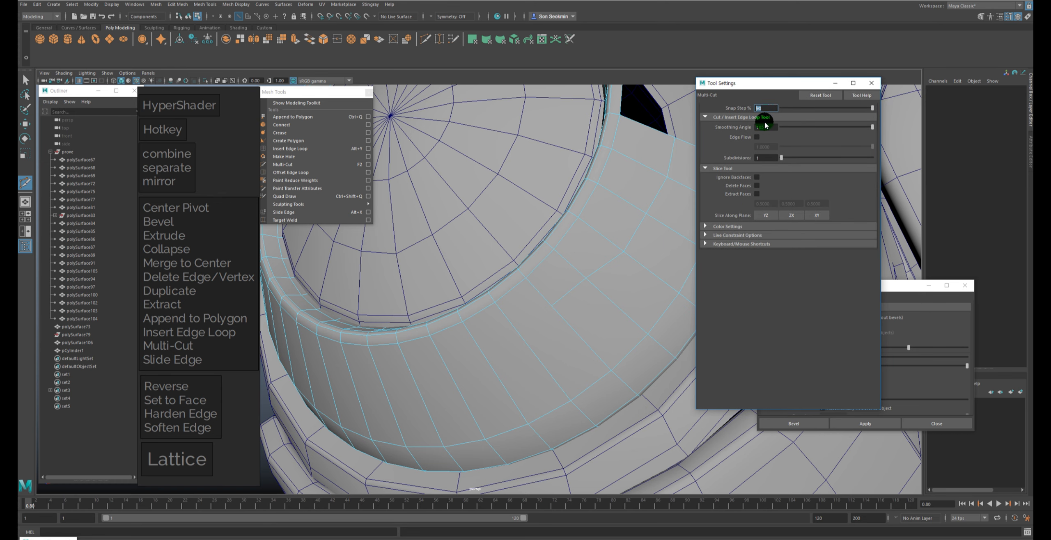
left_click(770, 87)
key("Return")
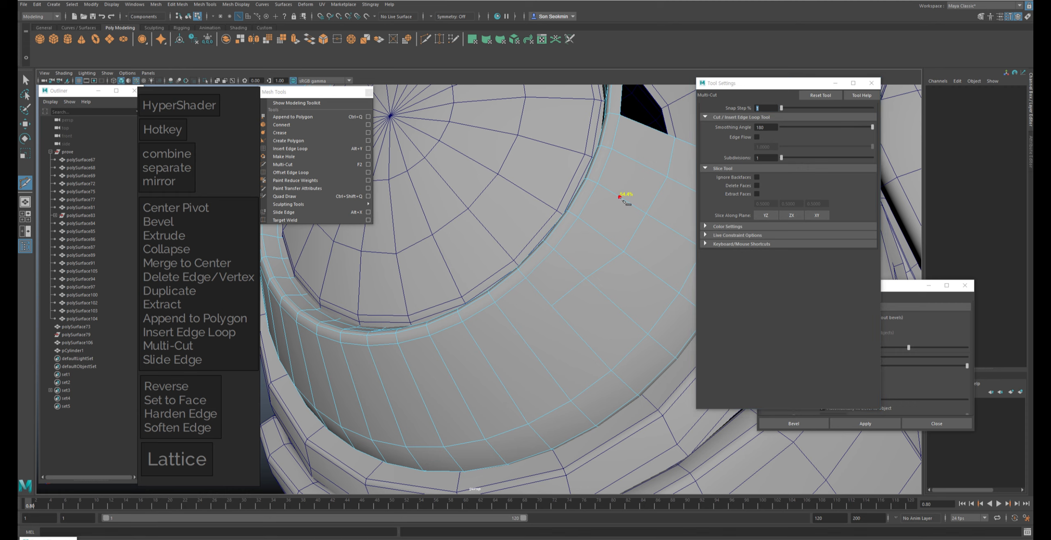
Step: Draw a freely shaped Multi-Cut line through the lens ring faces just below the gap
left_click(621, 155)
left_click(635, 125)
left_click(655, 129)
left_click(653, 171)
left_click(635, 206)
key("w")
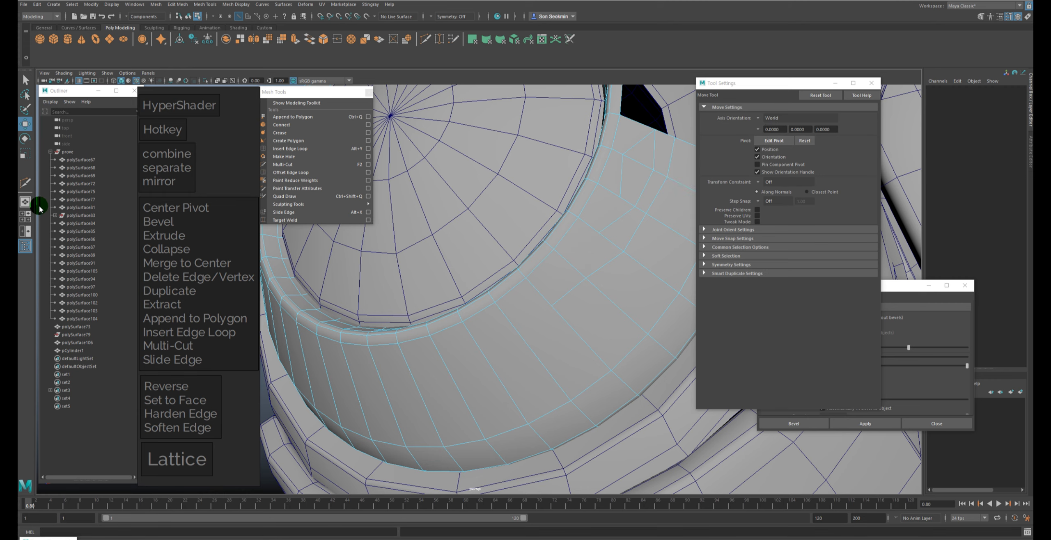
Step: Set Multi-Cut's Snap Step % to 90 and cut a short line through faces farther down the lens ring
left_click(25, 183)
type("90")
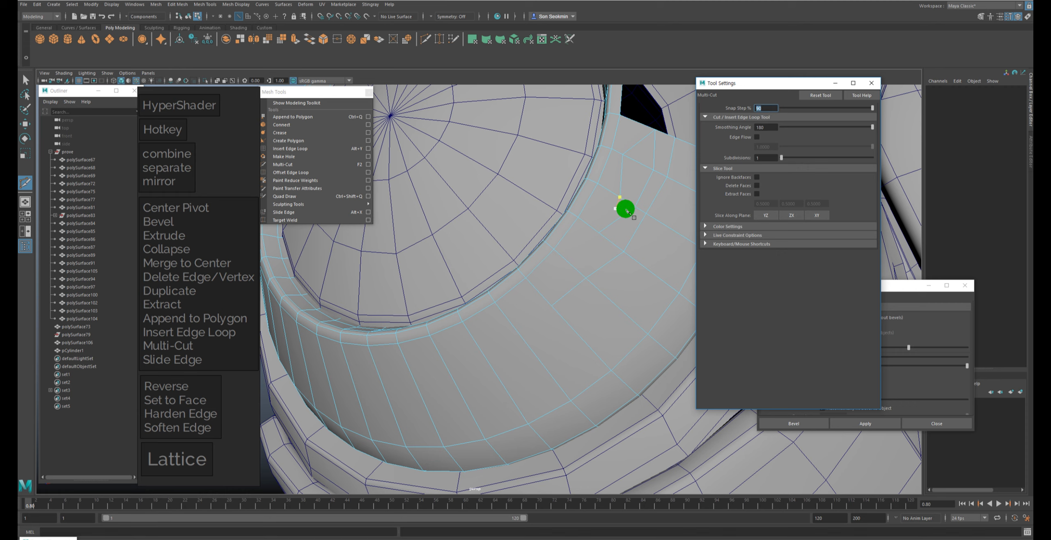
left_click(656, 274)
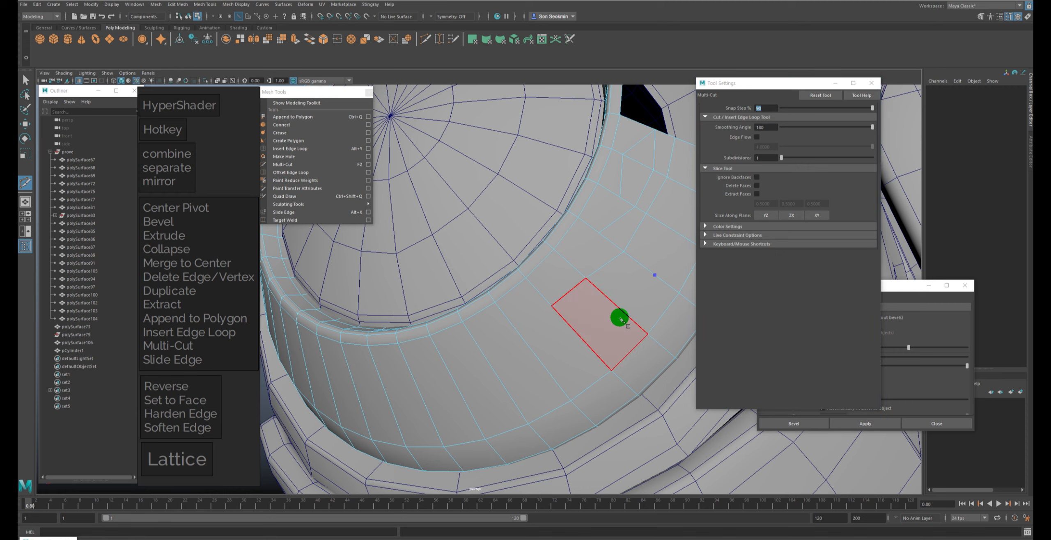
right_click(620, 248)
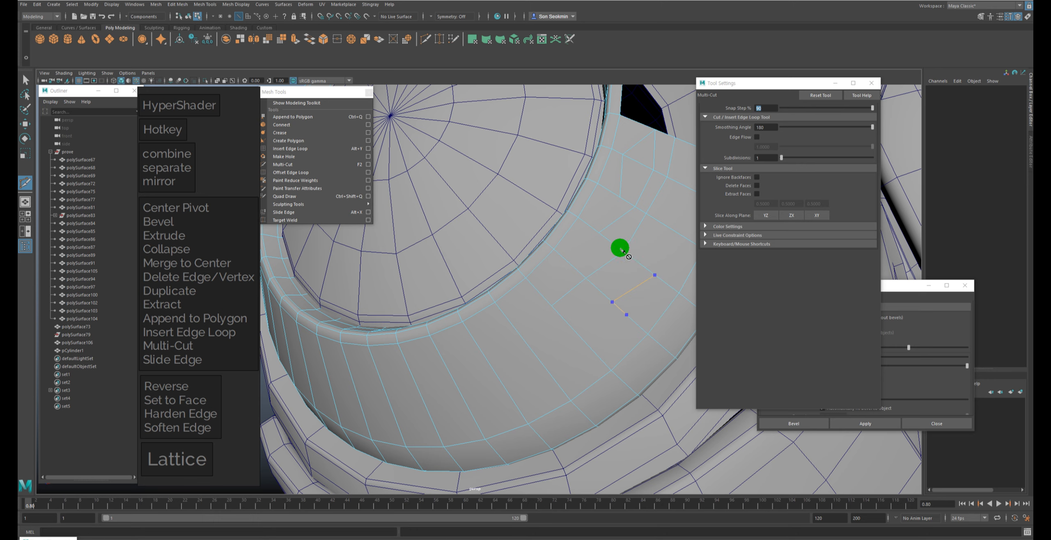
key("w")
Step: Reset the Move tool's settings, reactivate Multi-Cut and reset its settings to their defaults
middle_click_drag(670, 235, 536, 280, "alt")
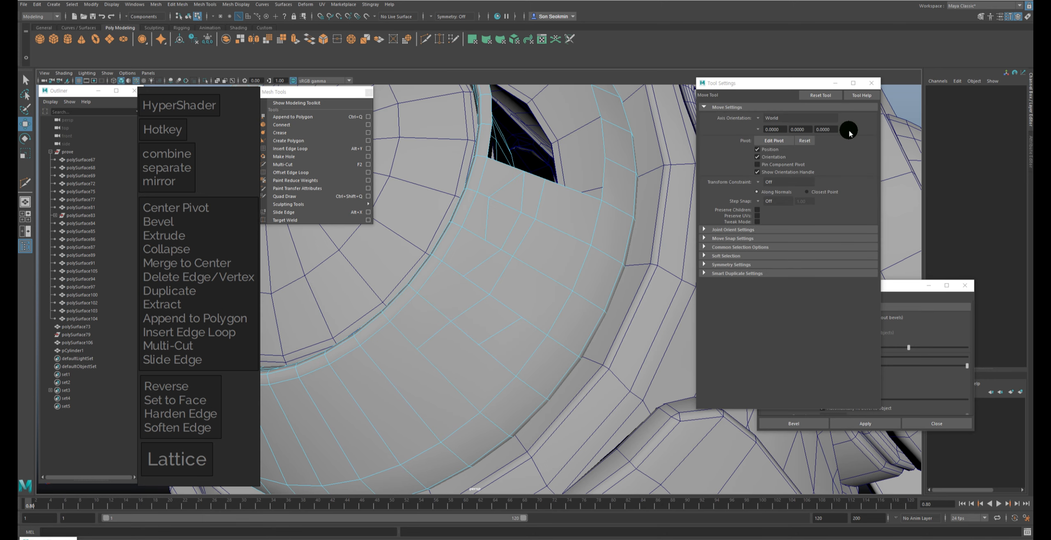
left_click(826, 96)
left_click(26, 182)
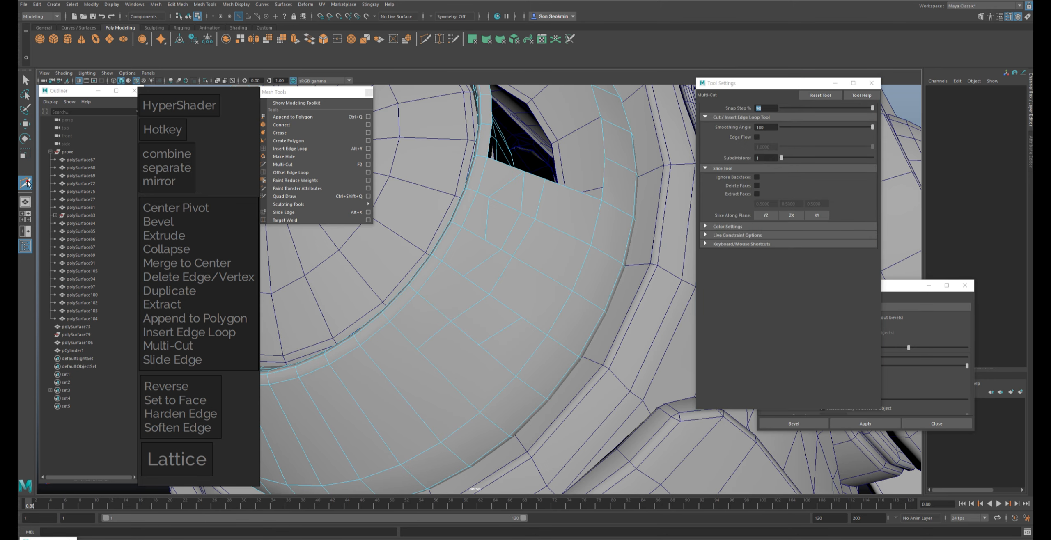
left_click(823, 95)
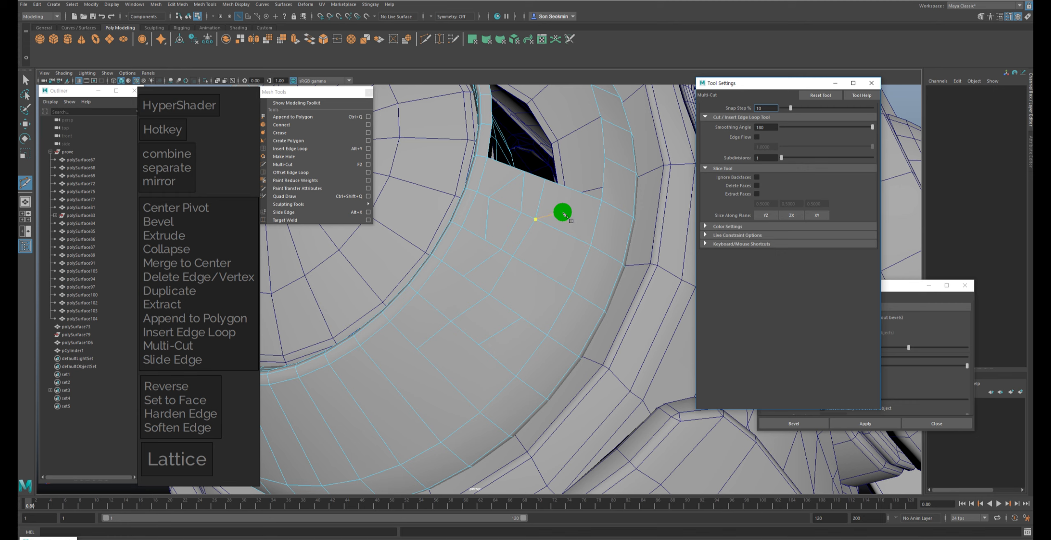
Step: Expand Multi-Cut's Color Settings, Live Constraint Options and Keyboard/Mouse Shortcuts sections and set Smoothing Angle to 90
left_click(732, 227)
left_click(736, 274)
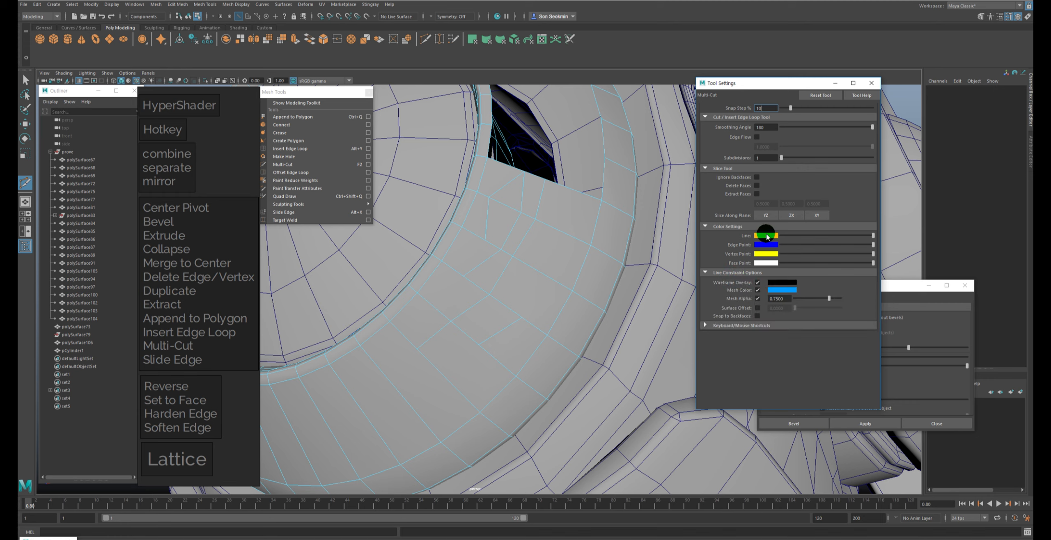
left_click(747, 326)
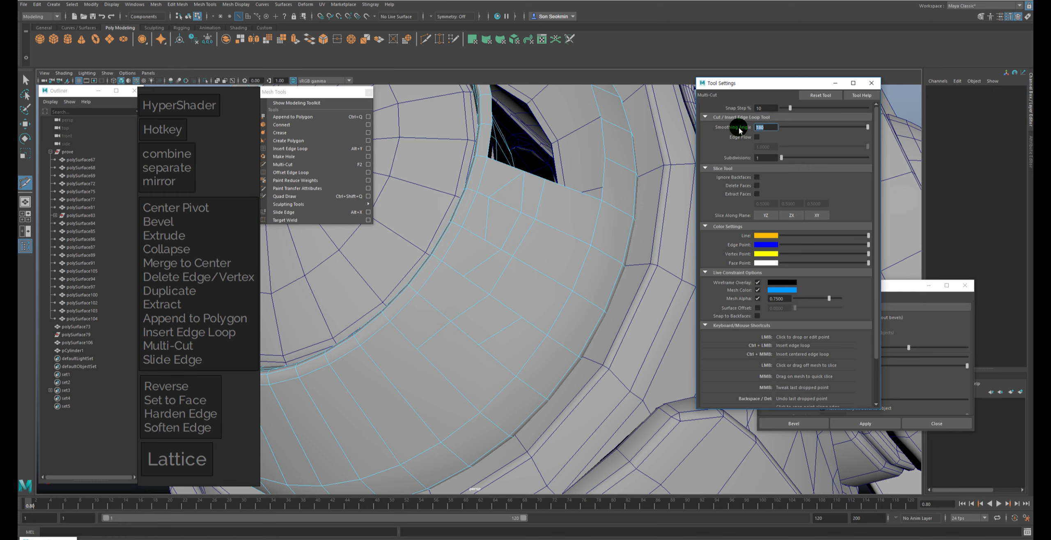
type("90")
key("Return")
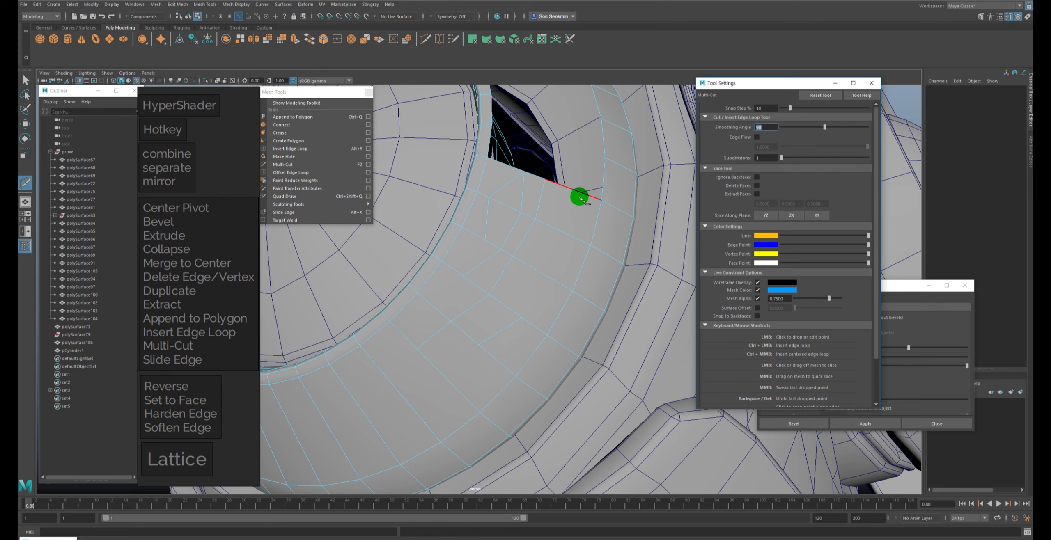
Step: Cut a short Multi-Cut line through the lens ring faces below the gap and reset the Move tool's settings
left_click(567, 235)
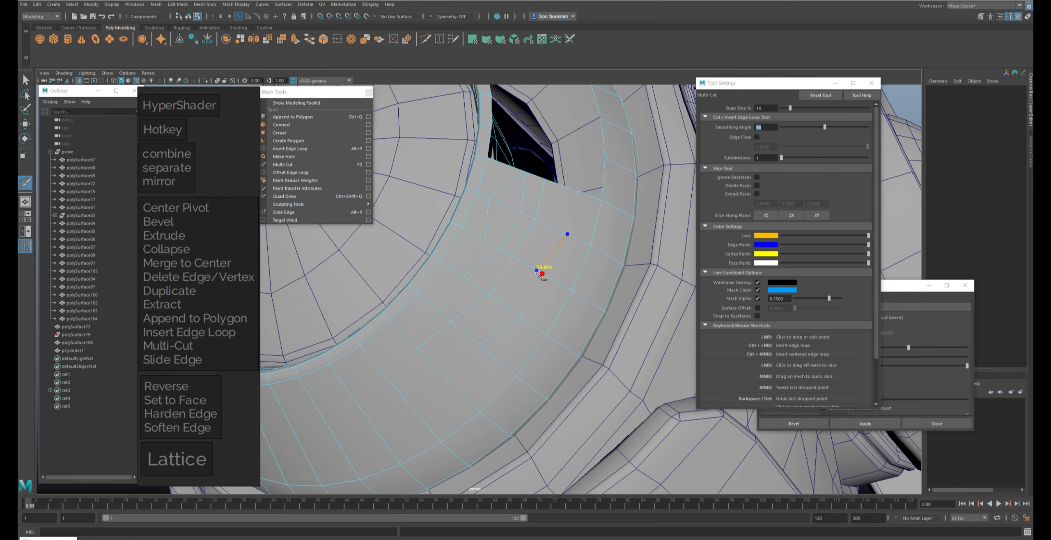
left_click(545, 276)
key("w")
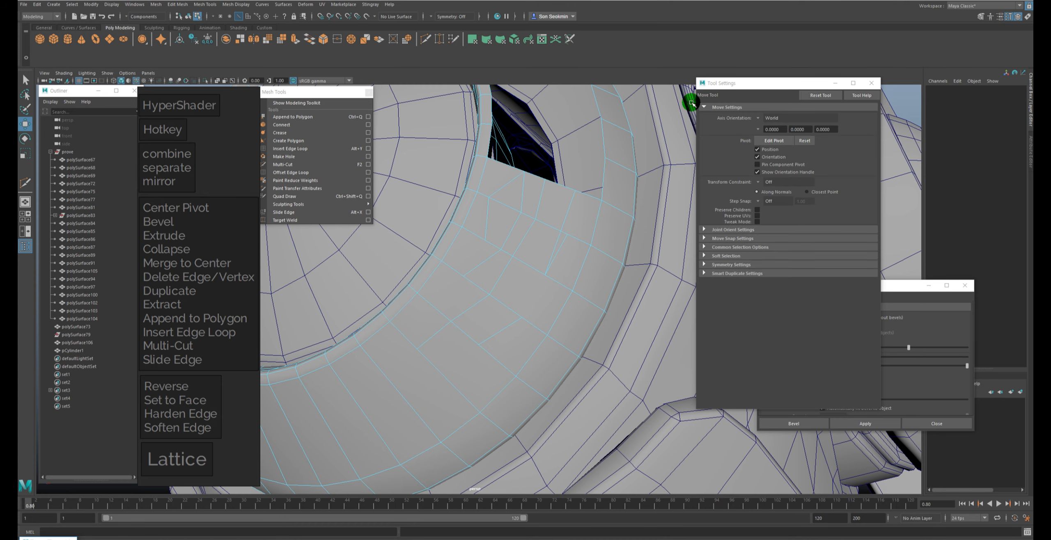
left_click(820, 96)
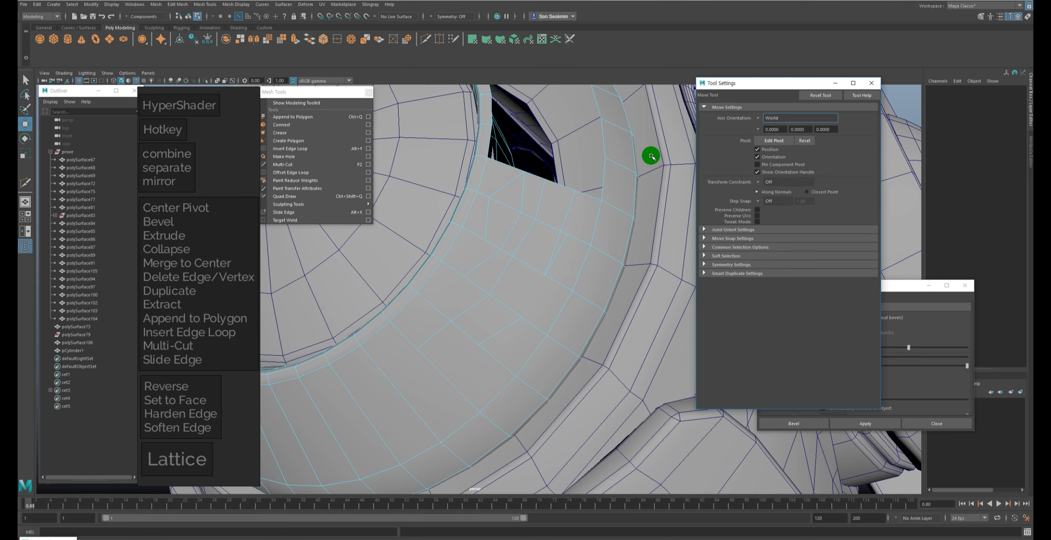
Step: Select the edge loop running around the outer ring of the round side pod
left_click_drag(546, 234, 536, 263, "alt")
middle_click_drag(535, 263, 628, 249, "alt")
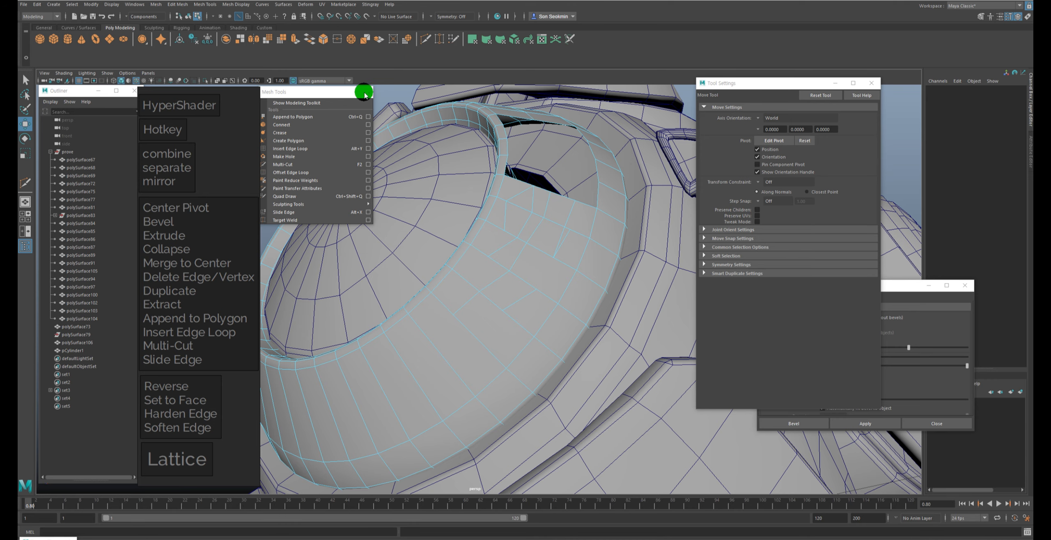
mouse_move(468, 142)
left_mouse_down("alt")
mouse_move(603, 192)
mouse_move(530, 239)
left_mouse_up("alt")
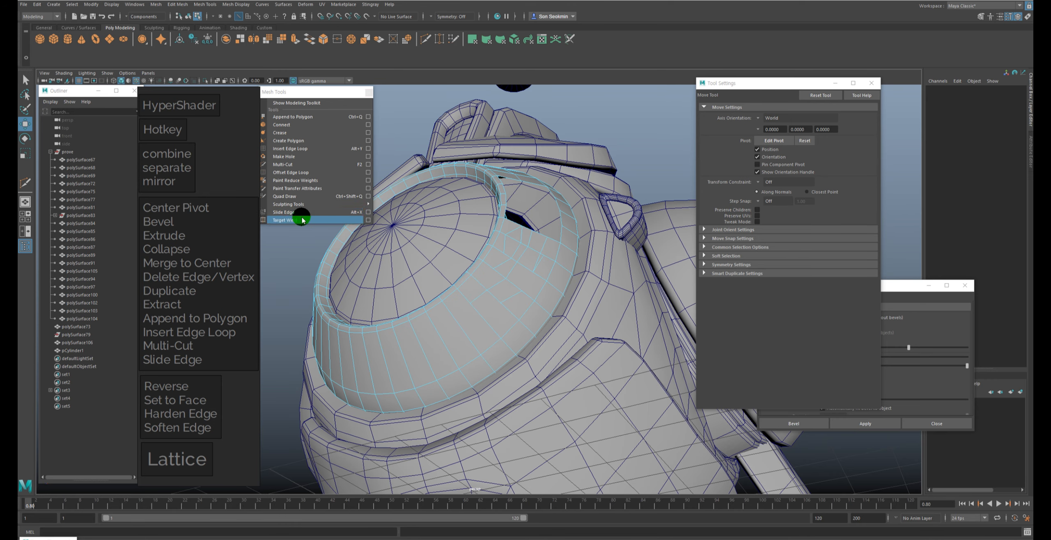
left_click(294, 198)
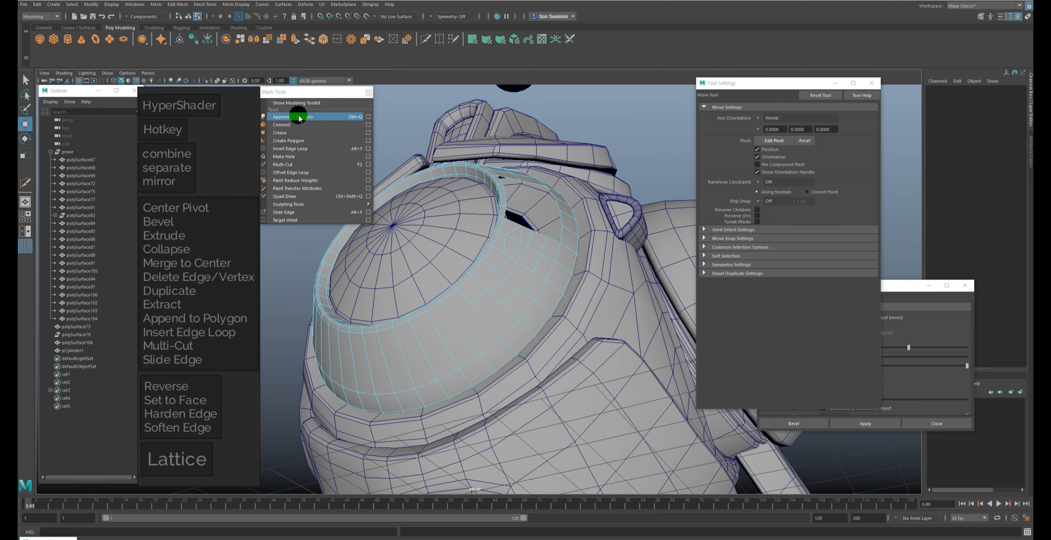
left_click_drag(559, 163, 569, 185, "alt")
left_click_drag(456, 213, 654, 182, "alt")
left_click_drag(635, 223, 568, 248, "alt")
middle_click_drag(568, 248, 542, 246, "alt")
left_click_drag(543, 247, 548, 242, "alt")
right_click_drag(530, 242, 551, 241, "alt")
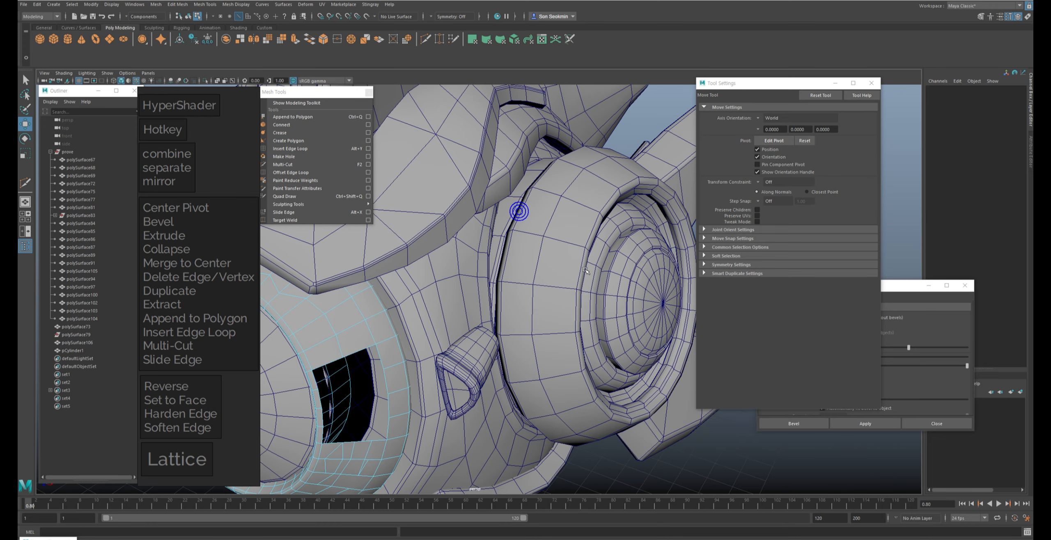
left_click(572, 249)
middle_click_drag(573, 251, 535, 231, "alt")
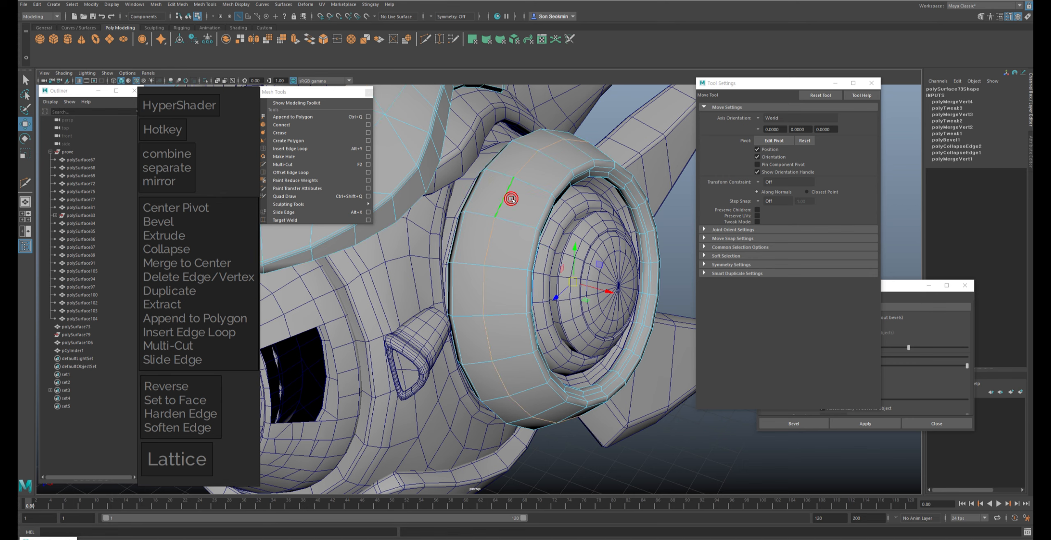
Step: Try to insert an edge loop on the round side pod's outer ring with Insert Edge Loop
left_click(319, 149)
left_click(313, 148)
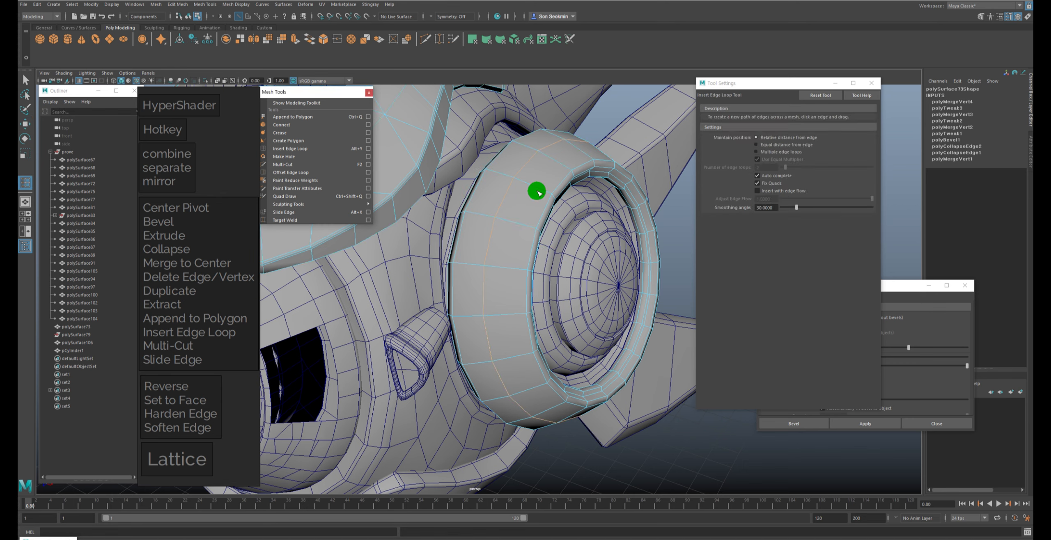
left_click(521, 201)
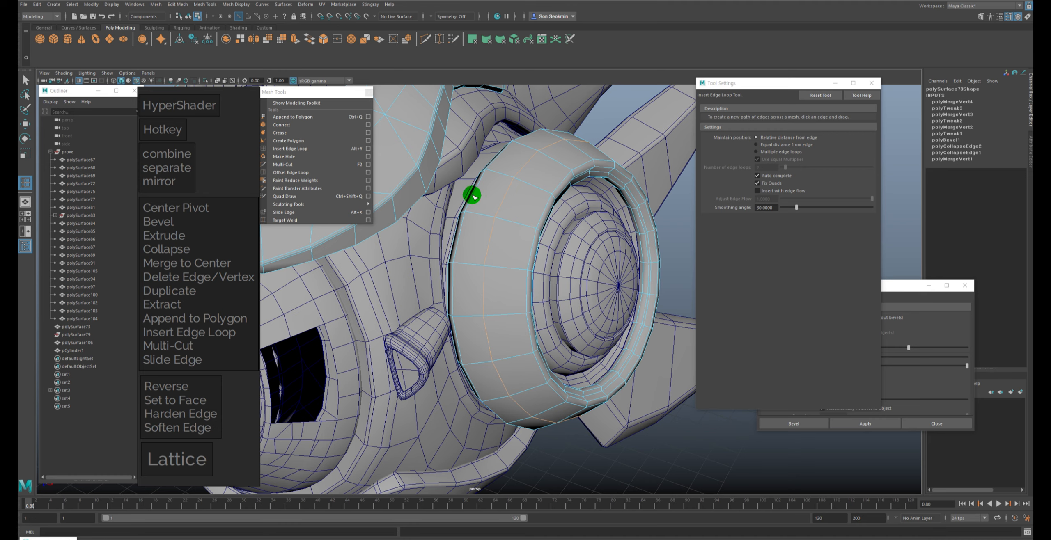
key("w")
left_click_drag(513, 208, 521, 198, "alt")
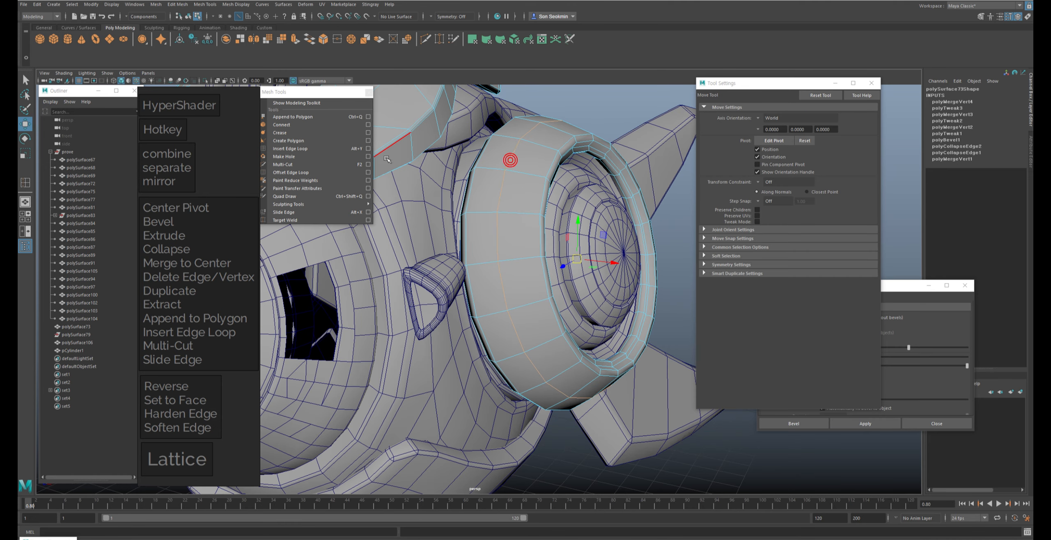
left_click(317, 147)
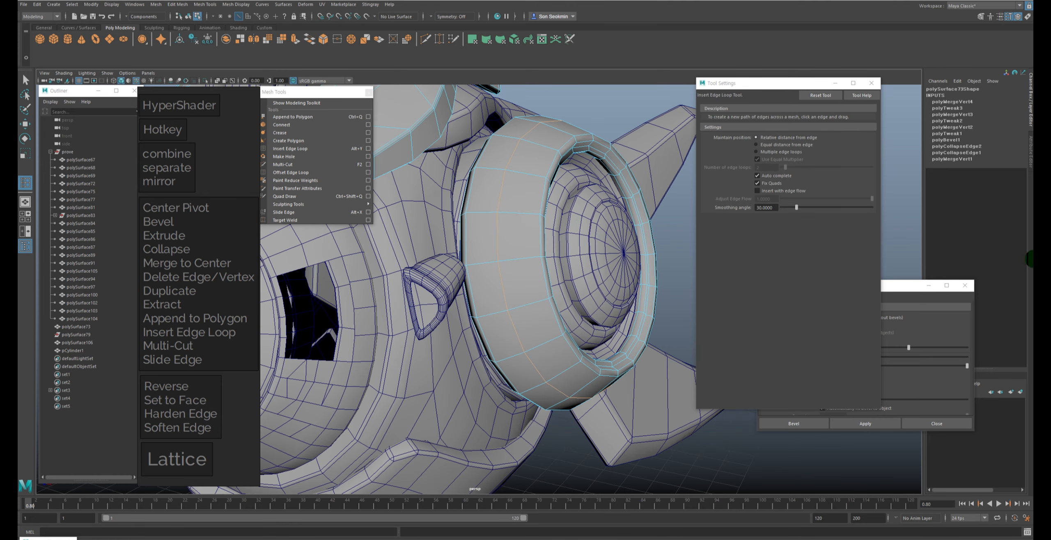
left_click_drag(509, 229, 434, 223, "alt")
right_click_drag(434, 223, 312, 228, "alt")
key("w")
Step: Switch to the wing fins beside the pod in edge mode and select an edge loop on the upper fin
left_click_drag(448, 246, 501, 283, "alt")
right_click_drag(501, 284, 582, 318, "alt")
left_click(604, 248)
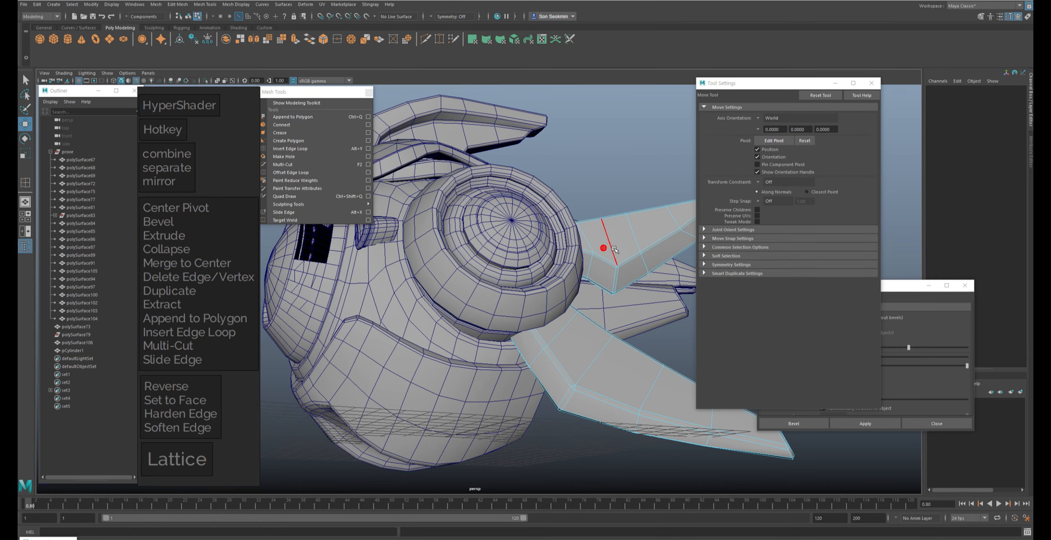
key("F8")
right_click_drag(641, 215, 641, 193)
double_click(630, 228)
middle_click_drag(629, 227, 499, 228, "alt")
right_click_drag(498, 229, 547, 226, "alt")
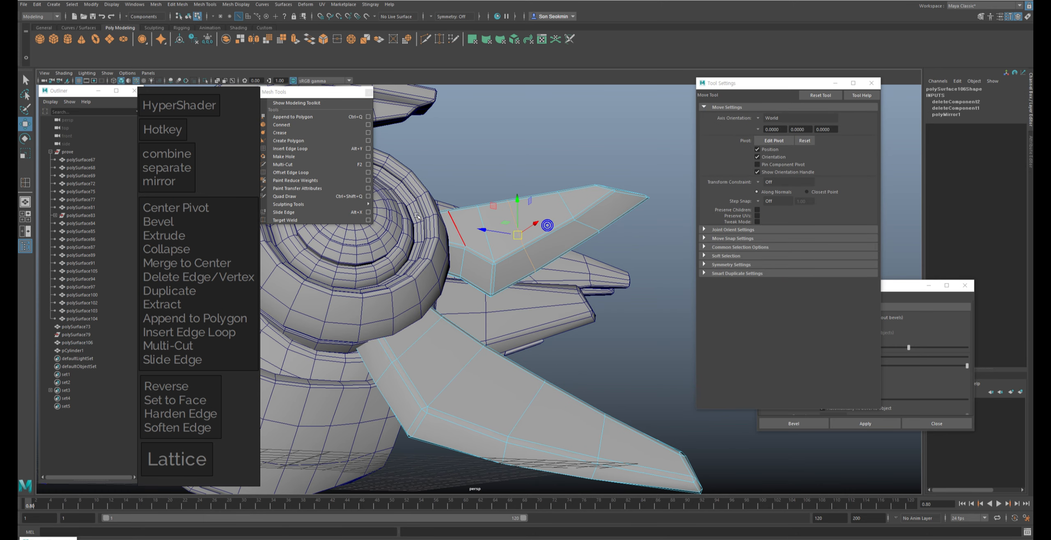
Step: Activate Insert Edge Loop, reset its settings, move Tool Settings aside and show the Modeling Toolkit
left_click(299, 148)
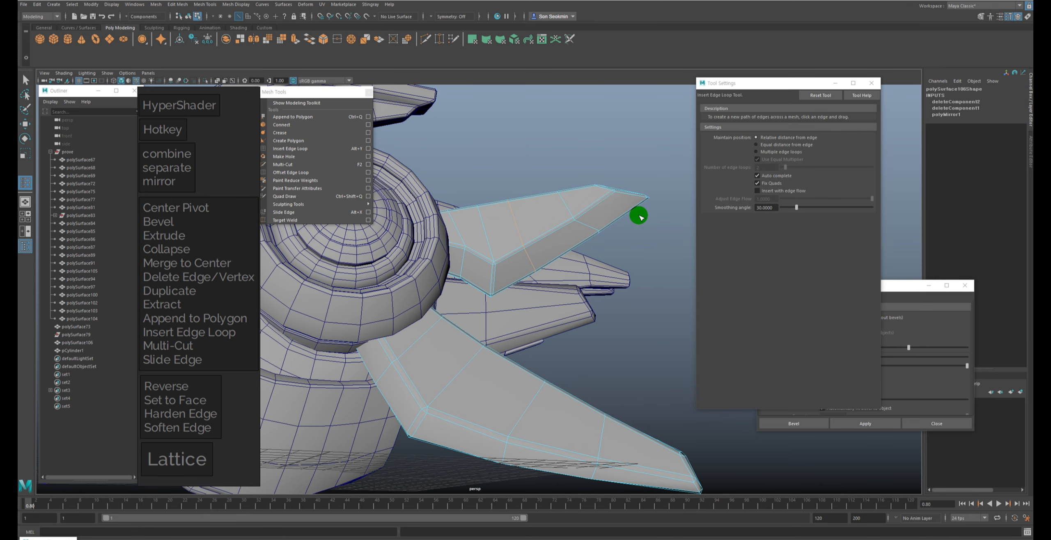
right_click_drag(639, 216, 552, 201, "alt")
left_click(816, 95)
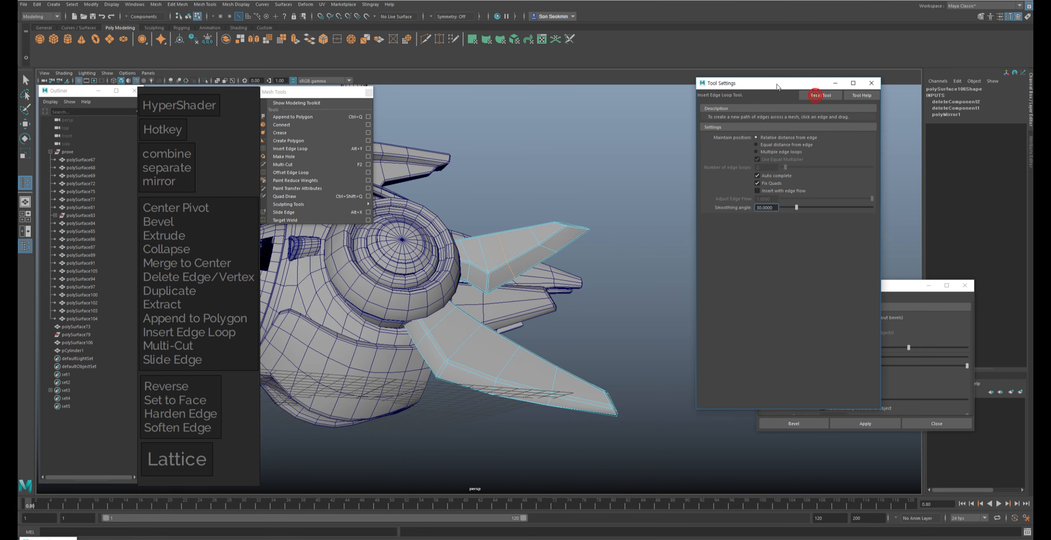
left_click_drag(777, 84, 824, 111)
left_click(980, 17)
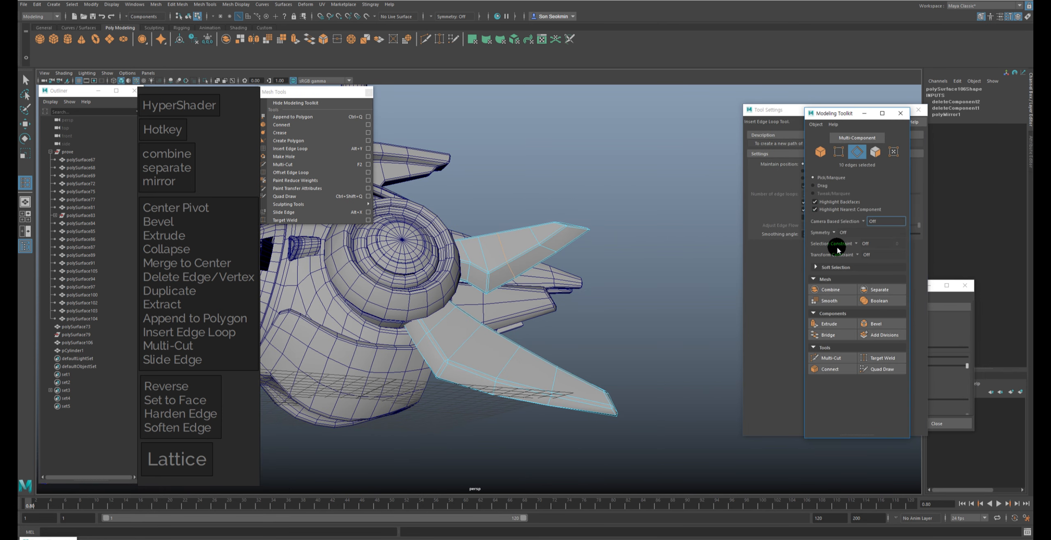
Step: Activate Slide Edge for the upper fin's selected edges and undo the last two actions
left_click_drag(653, 216, 650, 218, "alt")
key("w")
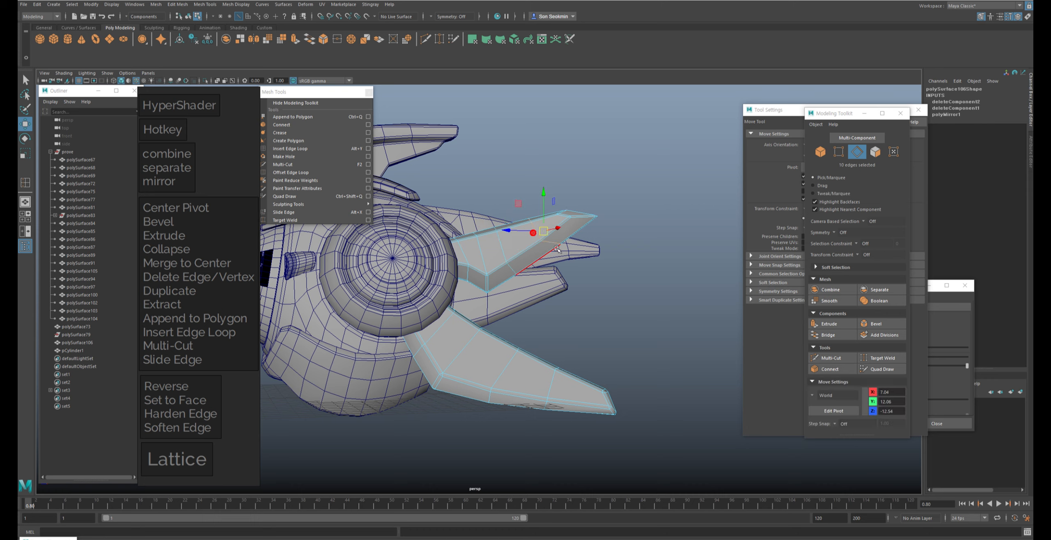
key("alt+x")
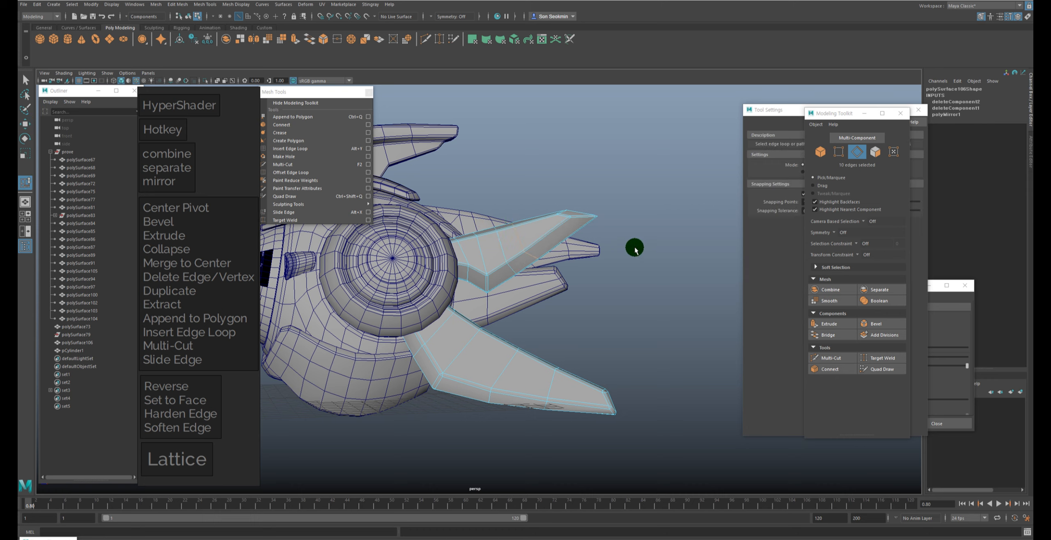
left_click_drag(617, 282, 631, 293, "alt")
middle_click_drag(529, 244, 610, 261, "alt")
right_click_drag(598, 244, 630, 245, "alt")
key("ctrl+z")
key("ctrl+z")
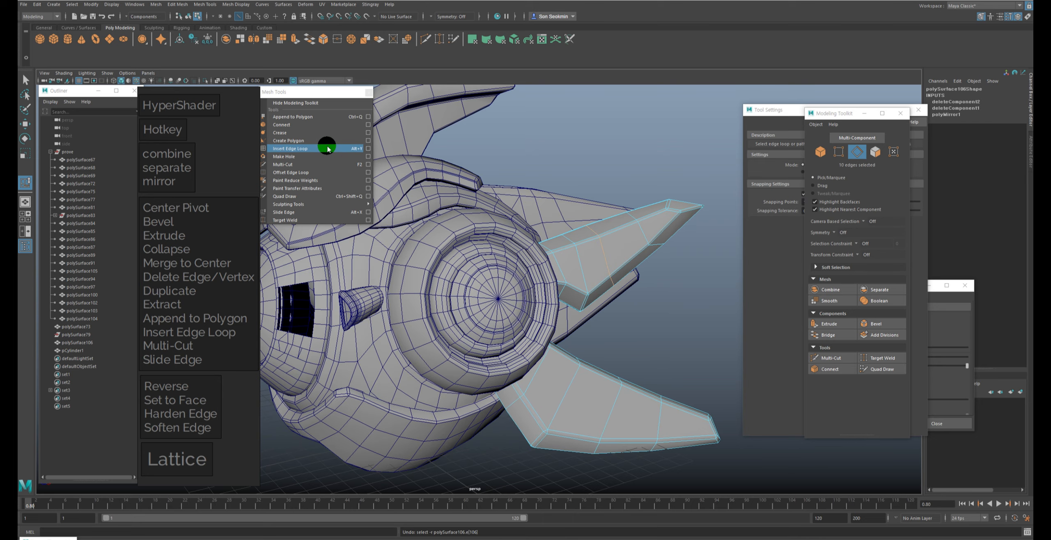
Step: Select the lens ring and insert an edge loop close to its outer rim with Insert Edge Loop
middle_click_drag(567, 215, 572, 185, "alt")
right_click_drag(573, 185, 597, 187, "alt")
left_click_drag(533, 253, 522, 295, "alt")
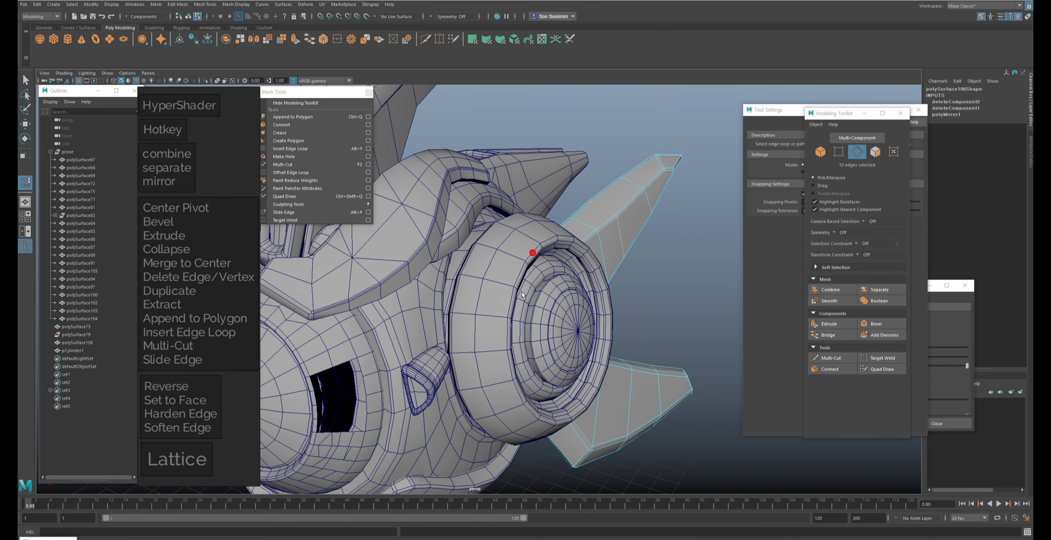
middle_click_drag(522, 296, 590, 278, "alt")
left_click_drag(562, 279, 553, 231, "alt")
right_click_drag(552, 230, 602, 292, "alt")
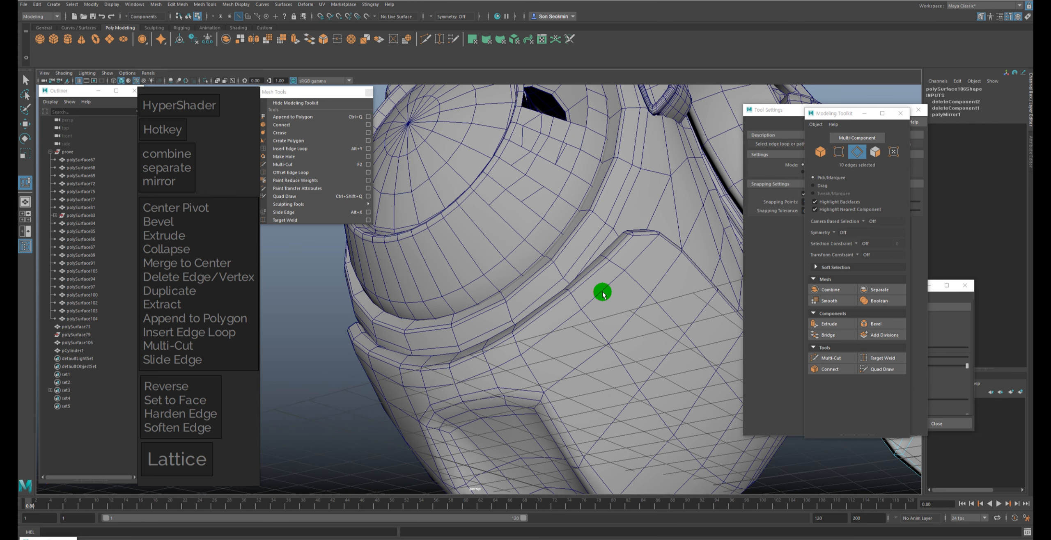
left_click(564, 227)
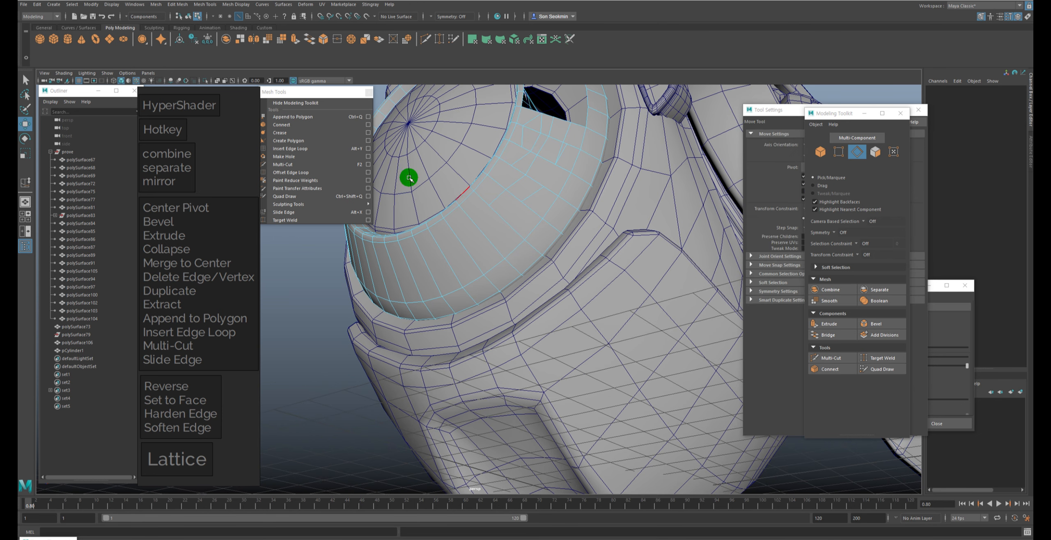
left_click(321, 150)
left_click(571, 205)
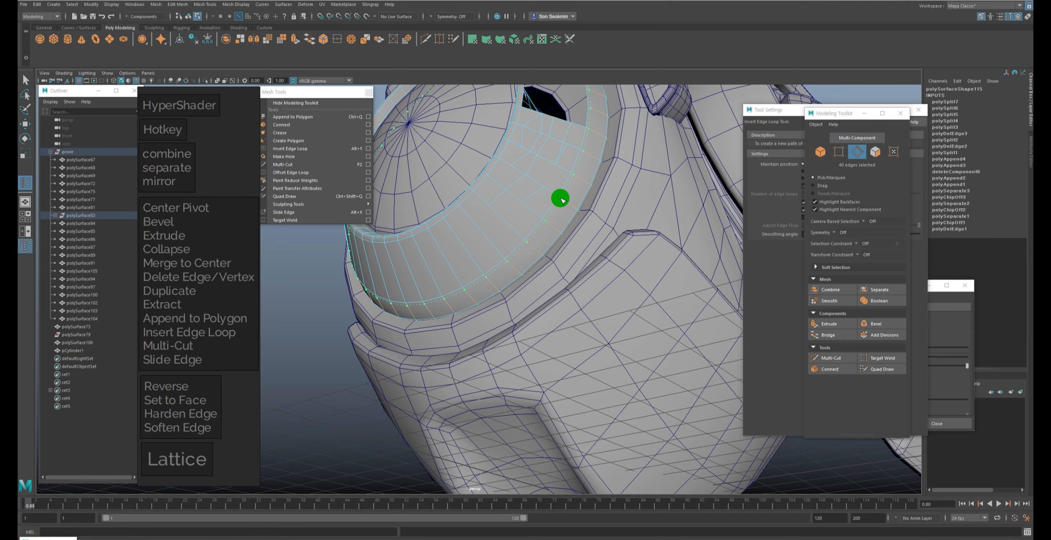
left_click_drag(562, 200, 565, 198)
Step: Insert a second edge loop on the lens ring, nearer to its outer rim
middle_click_drag(569, 197, 576, 187, "alt")
right_click_drag(576, 187, 590, 227, "alt")
left_click(287, 150)
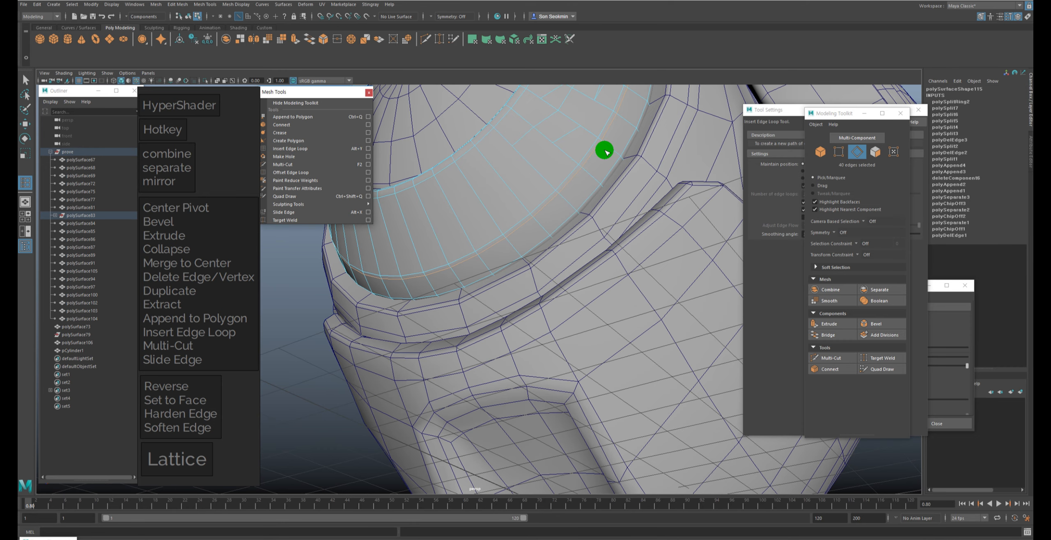
left_click_drag(606, 151, 617, 157)
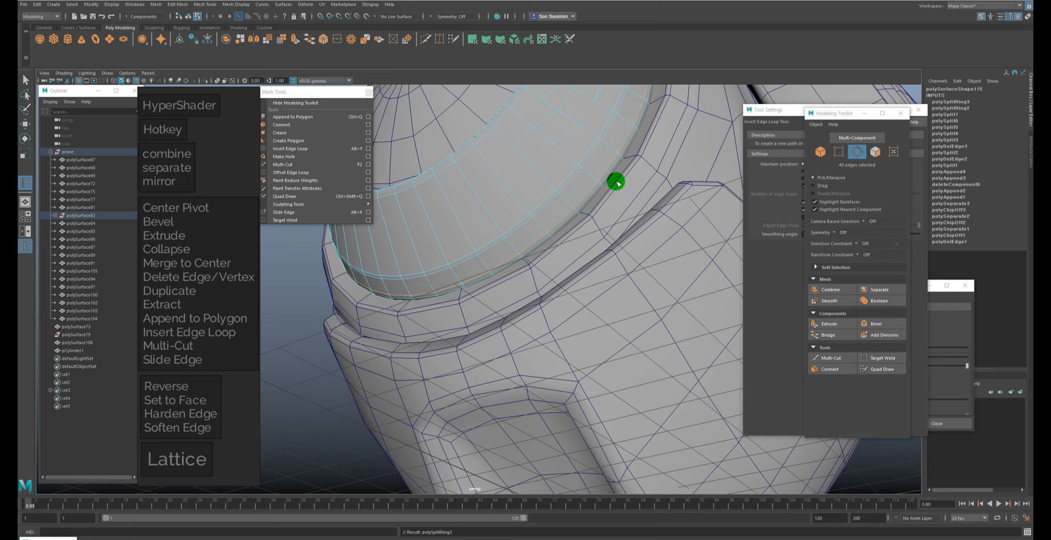
Step: Leave Insert Edge Loop and select the edge loop around the round side pod's outer ring
left_click_drag(629, 202, 591, 242, "alt")
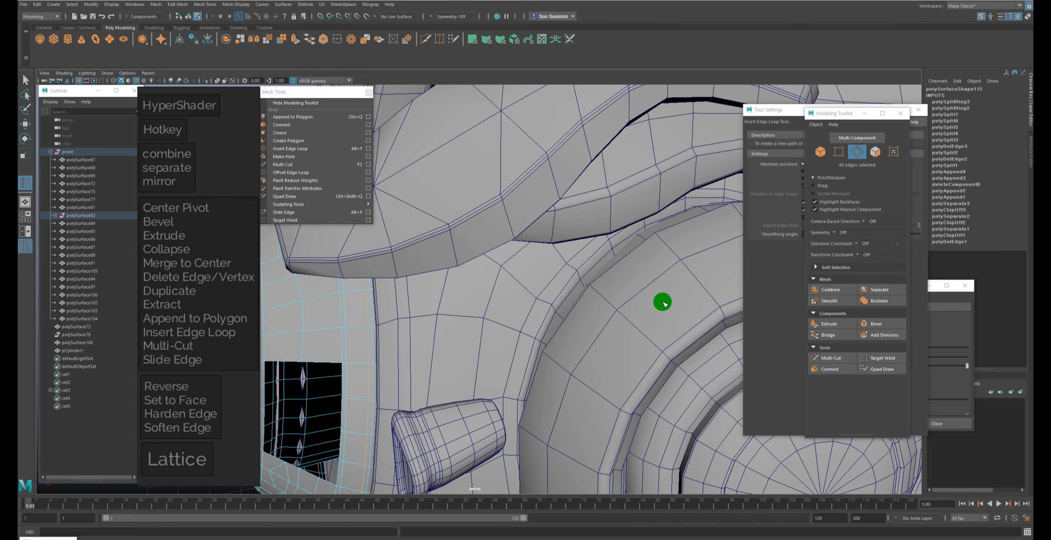
left_click_drag(662, 303, 617, 261, "alt")
key("w")
middle_click_drag(718, 211, 689, 227, "alt")
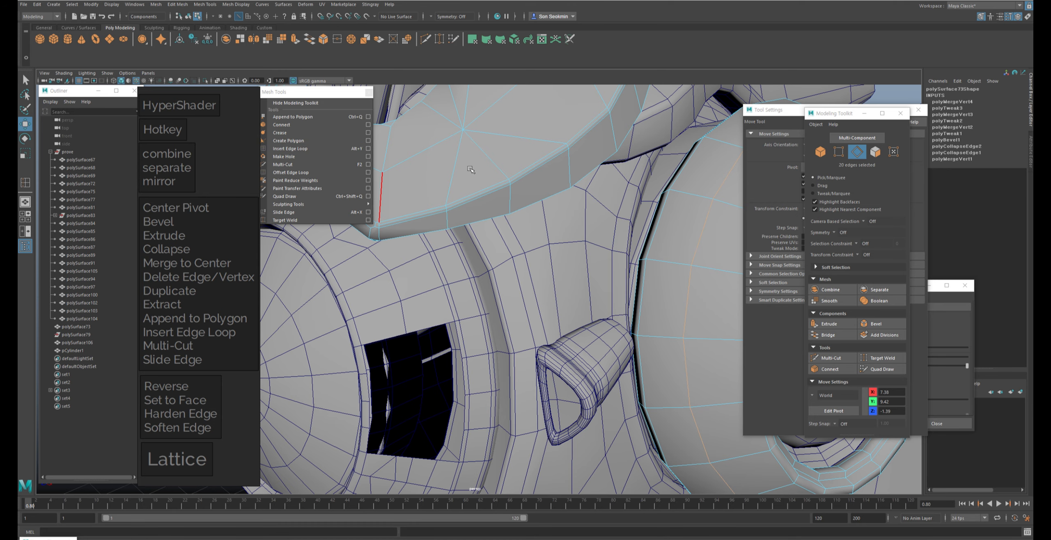
scroll(602, 314, "down", 5)
left_click_drag(602, 314, 659, 187, "alt")
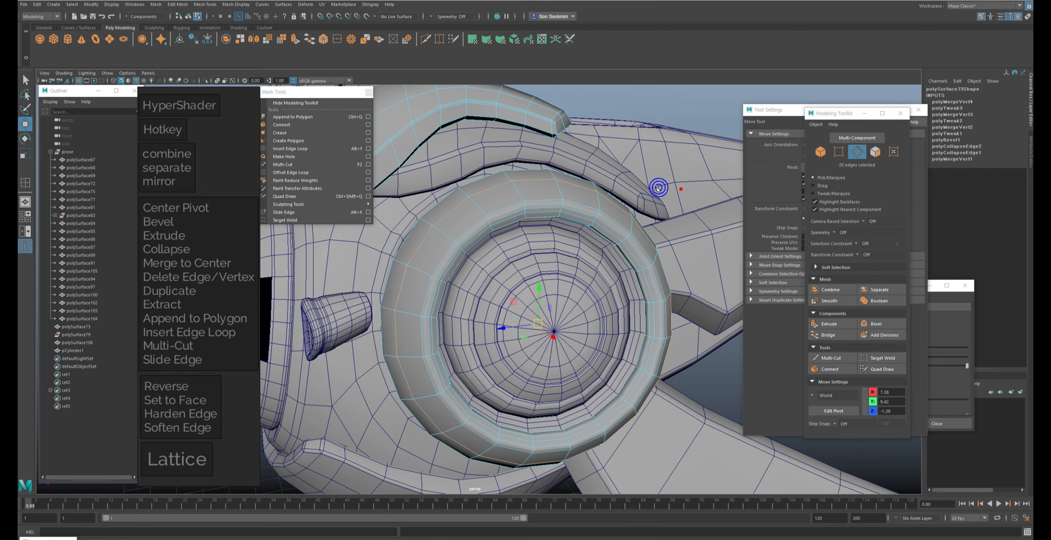
Step: Select the long tapered rear body piece behind the side pod and insert an edge loop on it with Insert Edge Loop
middle_click_drag(659, 187, 512, 240, "alt")
right_click_drag(512, 239, 572, 225, "alt")
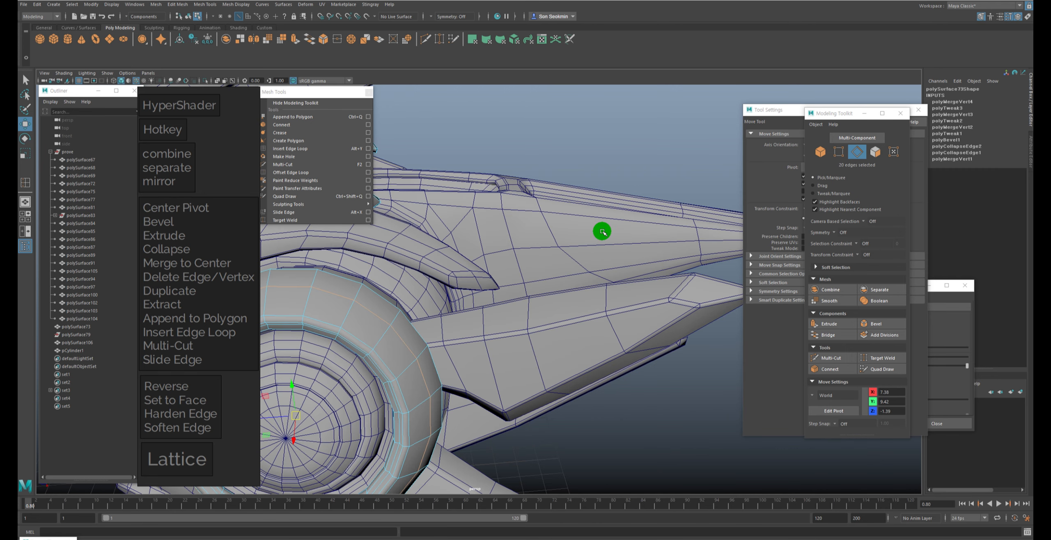
left_click(602, 232)
key("alt+y")
left_click_drag(623, 218, 618, 198)
scroll(628, 233, "down", 2)
left_click(629, 233)
left_click(704, 233)
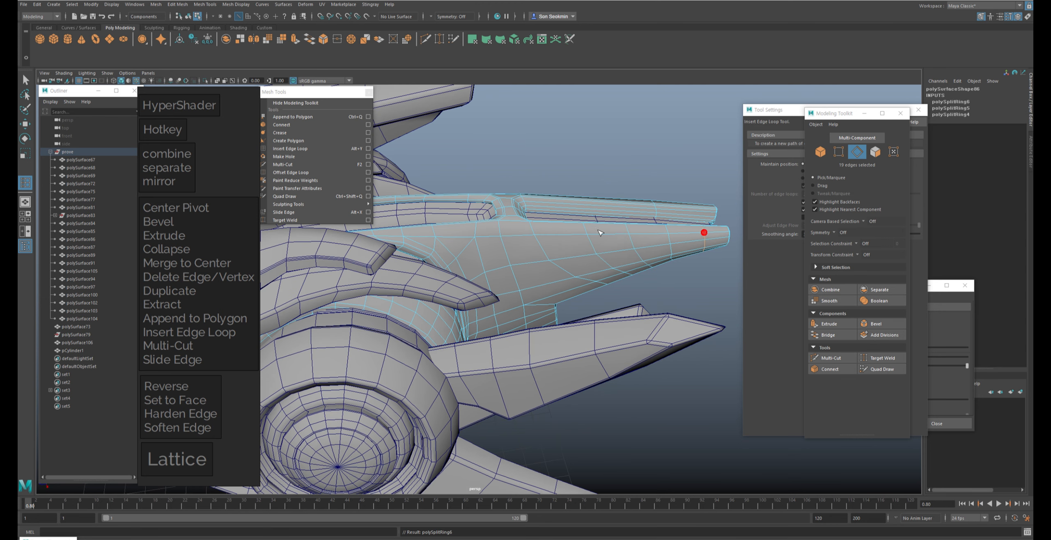
Step: Insert another edge loop on the long tapered rear body piece and leave Insert Edge Loop
left_click(561, 235)
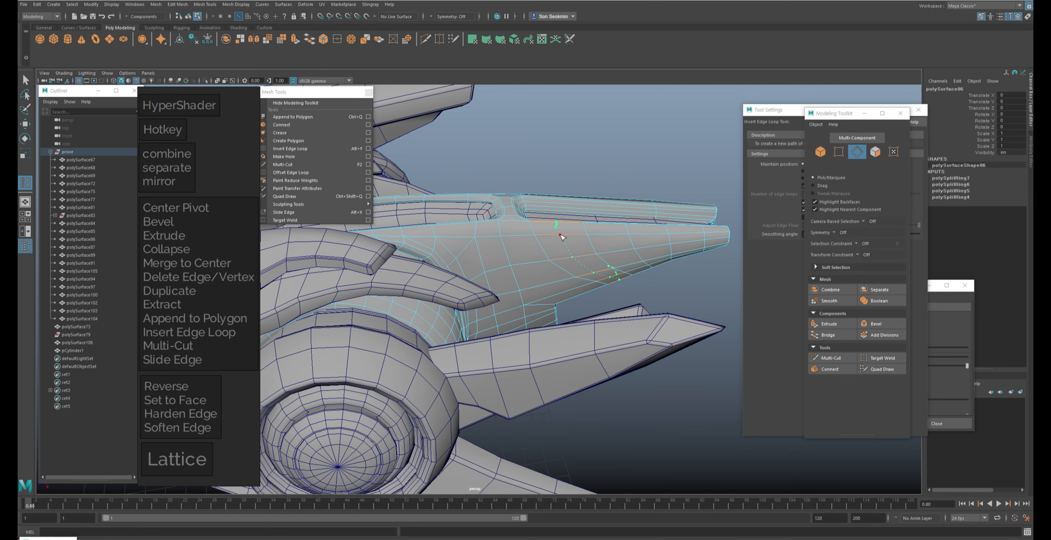
left_click(575, 176)
left_click_drag(575, 176, 603, 156, "alt")
key("w")
scroll(659, 263, "down", 3)
left_click_drag(659, 263, 597, 176, "alt")
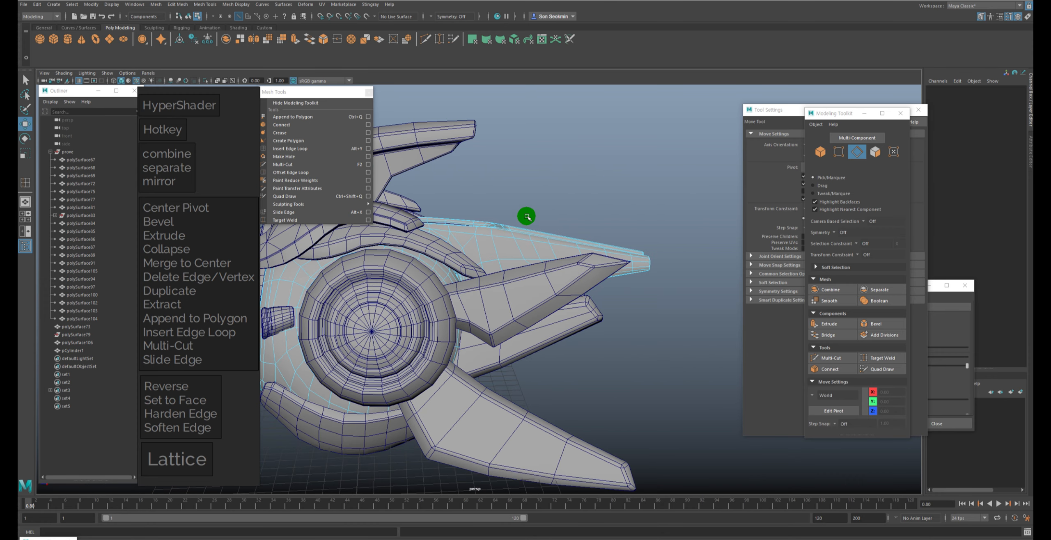
Step: Select the side fins as an object and insert an edge loop near the upper fin's lower edge with Insert Edge Loop
left_click_drag(527, 216, 558, 331, "alt")
left_click(514, 283)
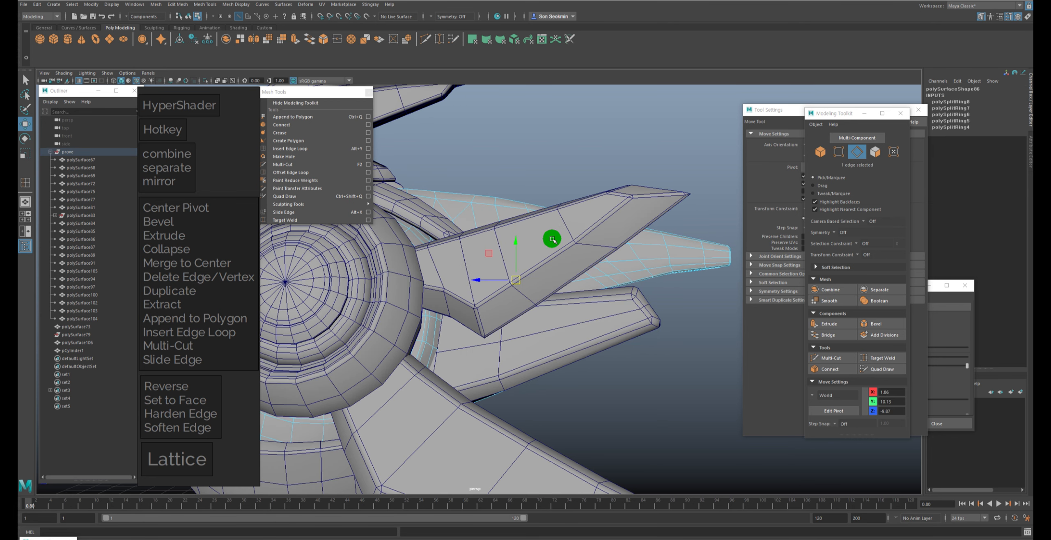
key("F8")
left_click(555, 226)
left_click(322, 146)
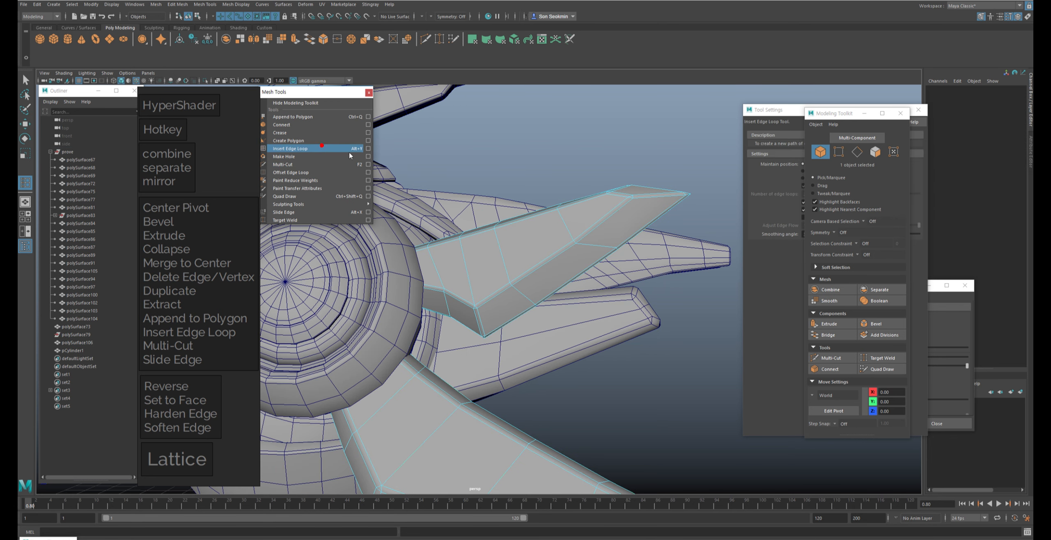
left_click(518, 290)
left_click_drag(529, 297, 530, 298)
Step: Insert an edge loop along the lower edge of the lower side fin and leave Insert Edge Loop
middle_click_drag(580, 257, 575, 132, "alt")
left_click_drag(485, 286, 487, 278, "alt")
left_click(531, 232)
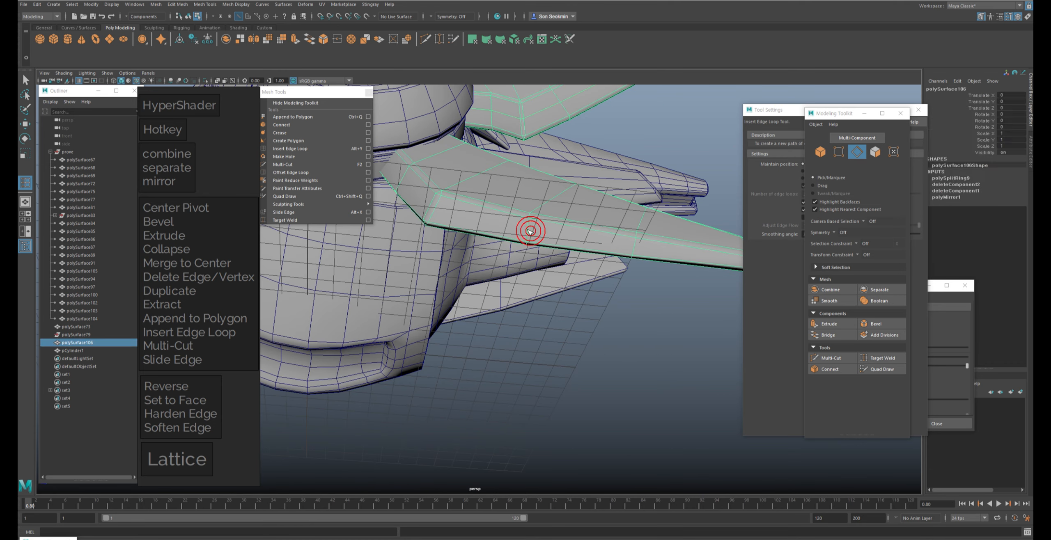
left_click_drag(528, 228, 598, 182, "alt")
key("w")
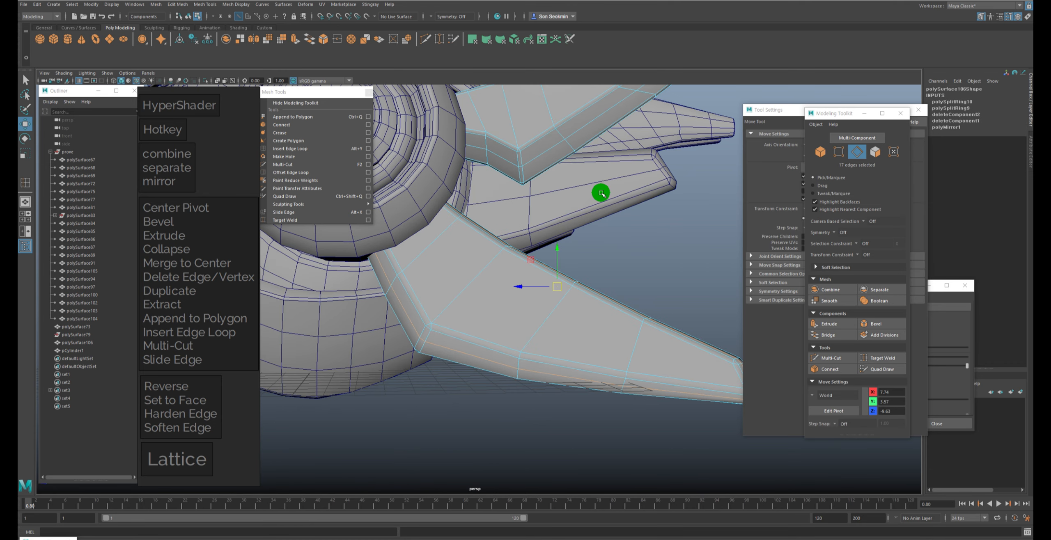
right_click_drag(590, 197, 526, 254, "alt")
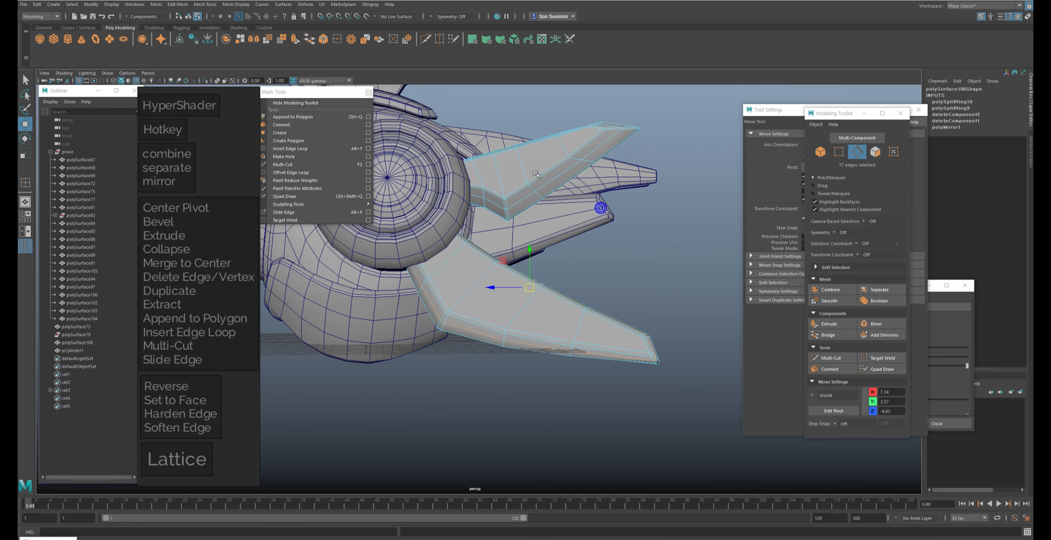
middle_click_drag(525, 254, 571, 261, "alt")
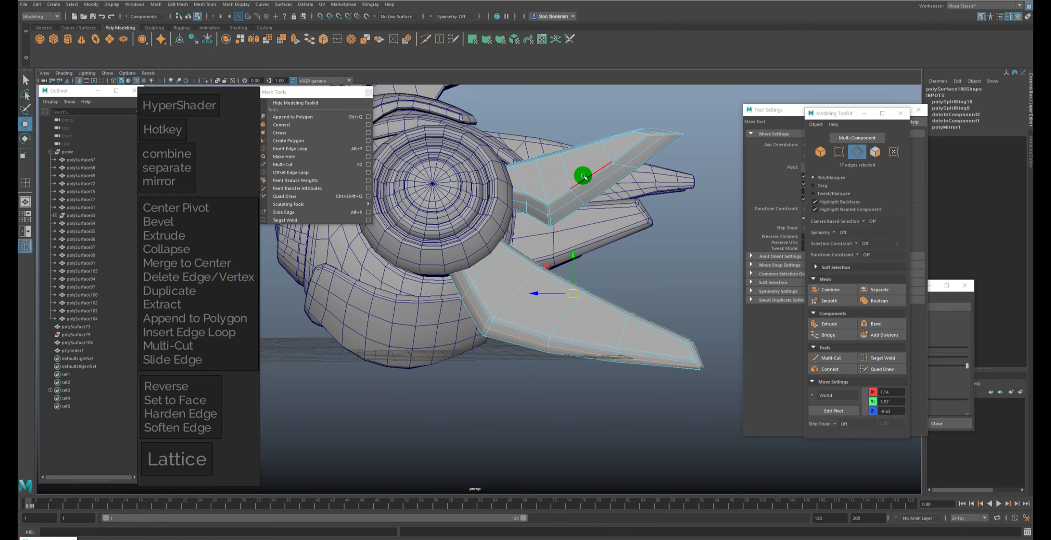
Step: Select the edge loop crossing the middle of the lower side fin and shift it along the surface with Slide Edge
mouse_move(320, 205)
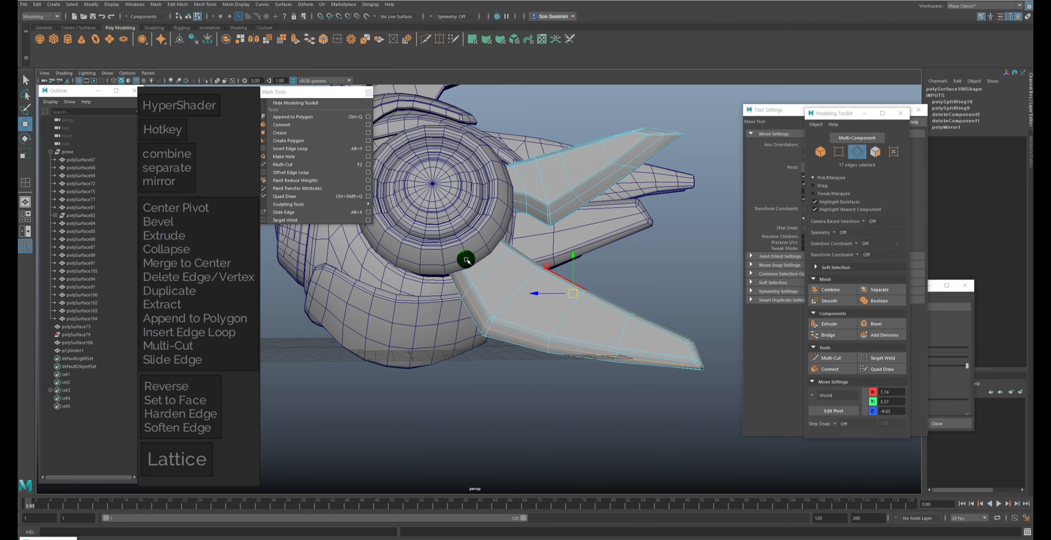
mouse_move(506, 192)
left_mouse_down("alt")
mouse_move(490, 185)
mouse_move(554, 191)
left_mouse_up("alt")
mouse_move(562, 193)
middle_mouse_down("alt")
mouse_move(634, 212)
mouse_move(571, 193)
middle_mouse_up("alt")
right_click_drag(571, 193, 665, 218, "alt")
left_click_drag(673, 219, 630, 225, "alt")
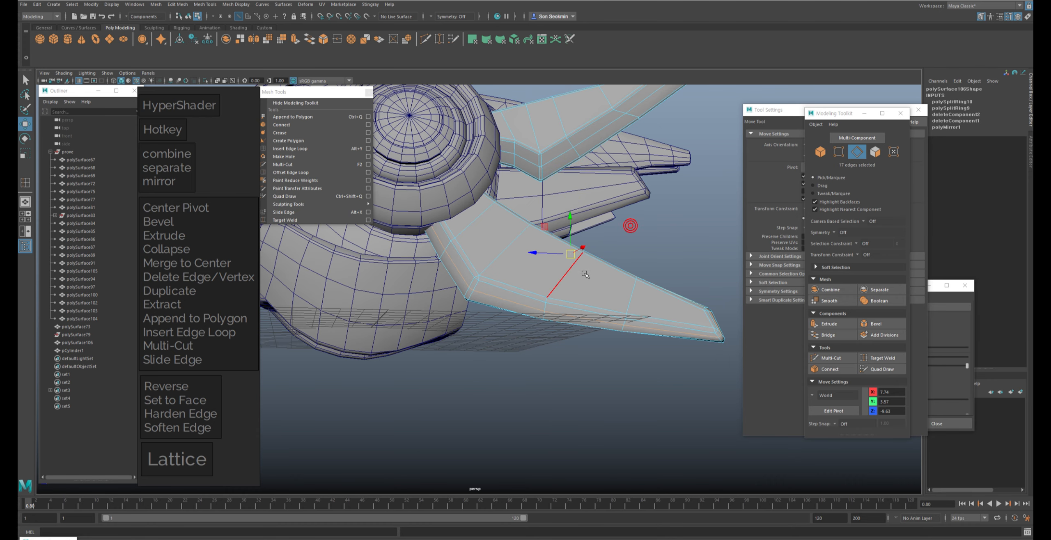
double_click(562, 280)
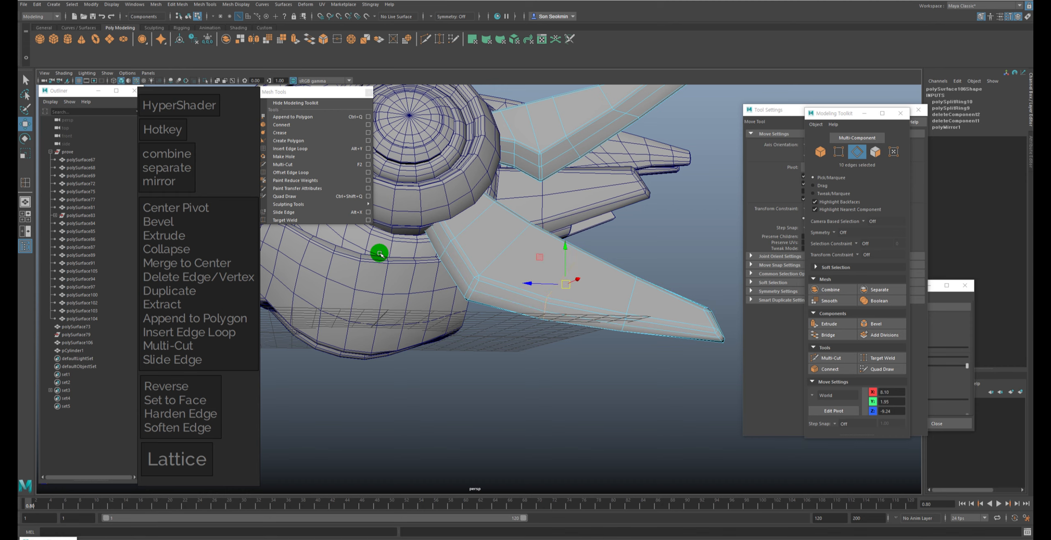
left_click(281, 212)
mouse_move(571, 272)
middle_mouse_down()
mouse_move(593, 284)
mouse_move(553, 274)
mouse_move(633, 276)
mouse_move(553, 266)
middle_mouse_up()
left_click_drag(615, 267, 547, 285, "alt")
key("w")
Step: Select the circular edge loop around the front lens's center and slide it along the surface with Slide Edge
left_click(79, 81)
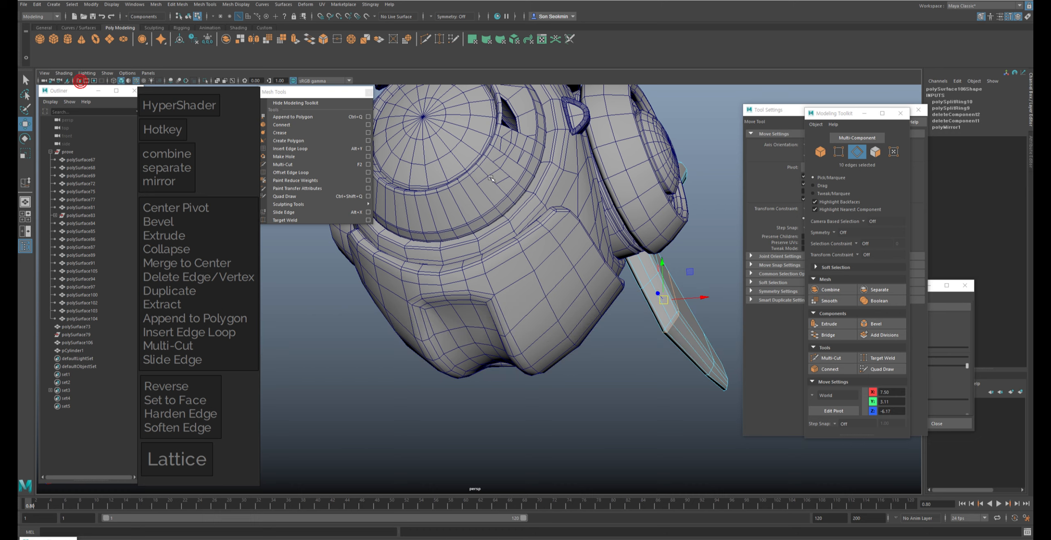
double_click(449, 140)
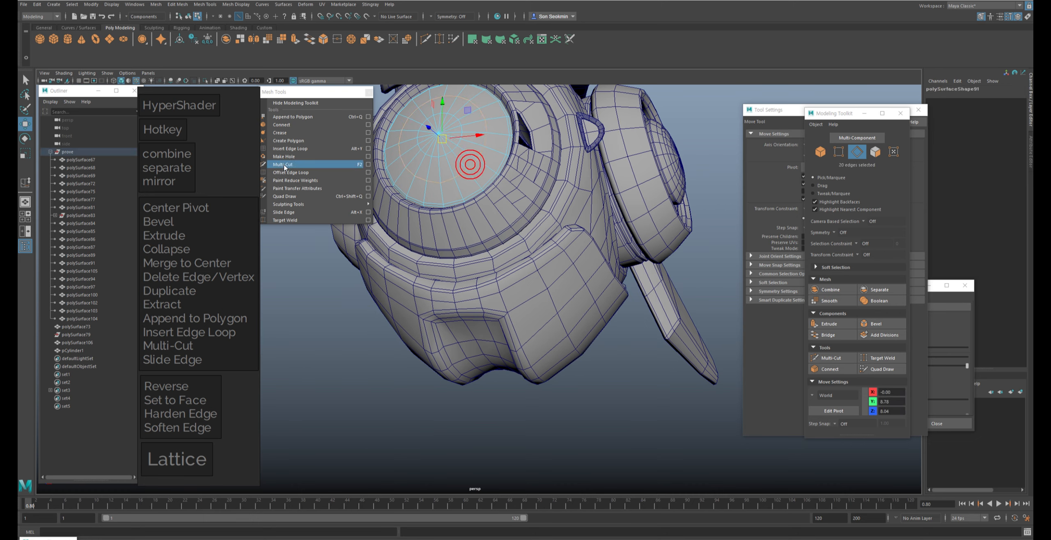
left_click(295, 212)
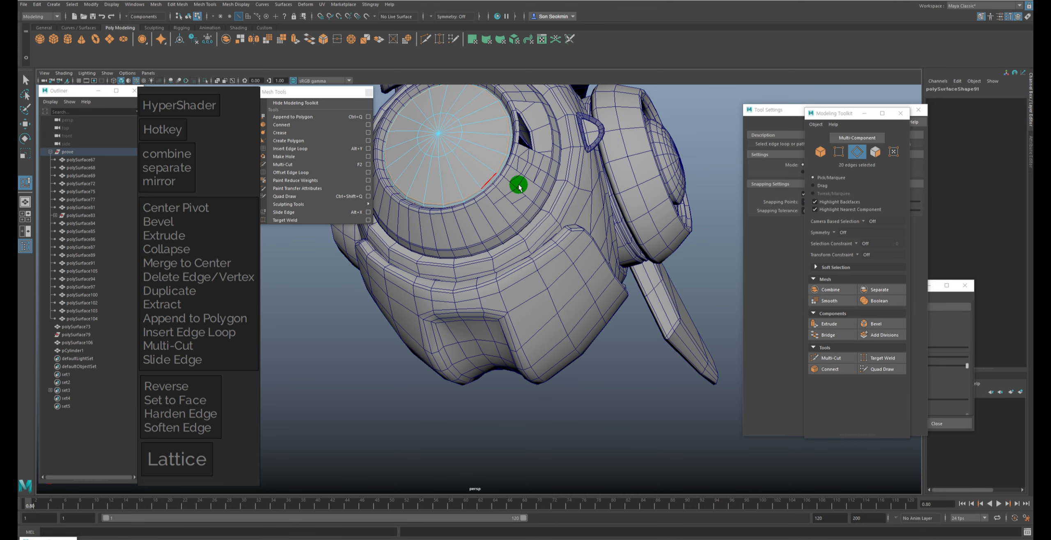
middle_click_drag(518, 186, 472, 177)
left_click_drag(482, 178, 504, 246, "alt")
middle_click_drag(441, 119, 441, 185, "alt")
key("w")
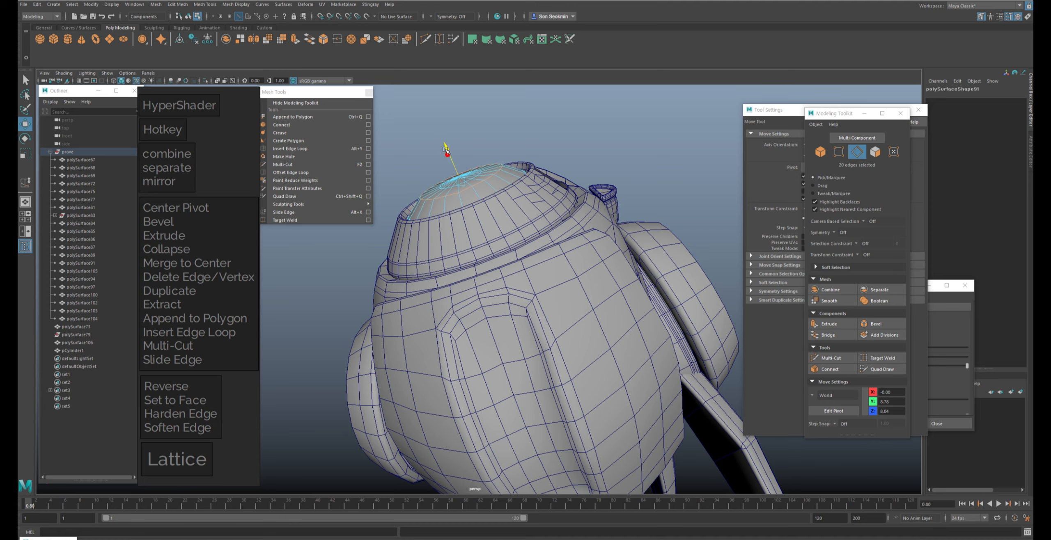
Step: Slide the lens's circular edge loop a second time, return to object mode and hide the wireframe on shaded surfaces
left_click(304, 212)
middle_click_drag(503, 221, 453, 211)
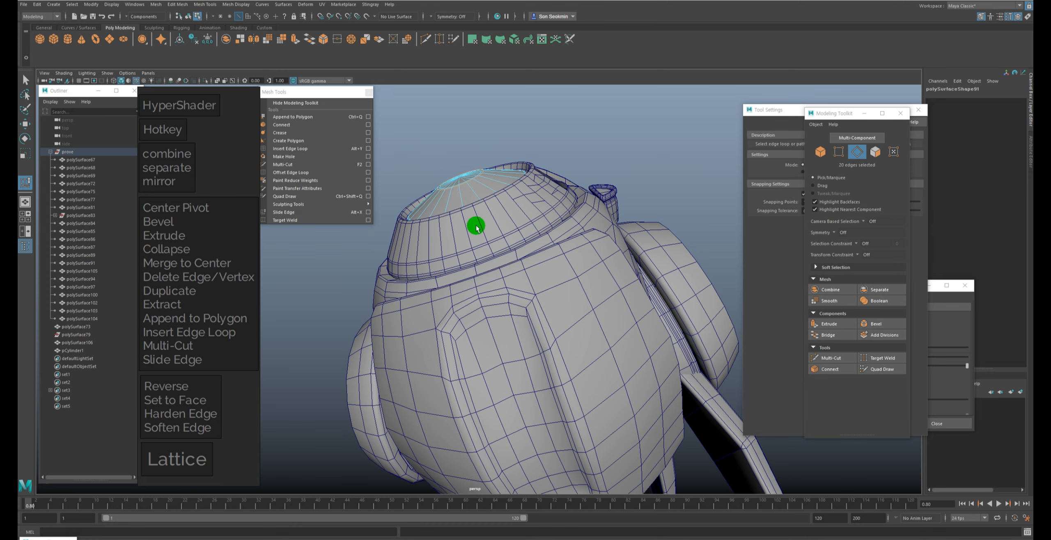
left_click_drag(476, 228, 486, 237, "alt")
key("w")
right_click_drag(485, 237, 534, 201)
left_click(633, 128)
mouse_move(633, 128)
left_mouse_down("alt")
mouse_move(622, 173)
mouse_move(626, 149)
left_mouse_up("alt")
key("alt+5")
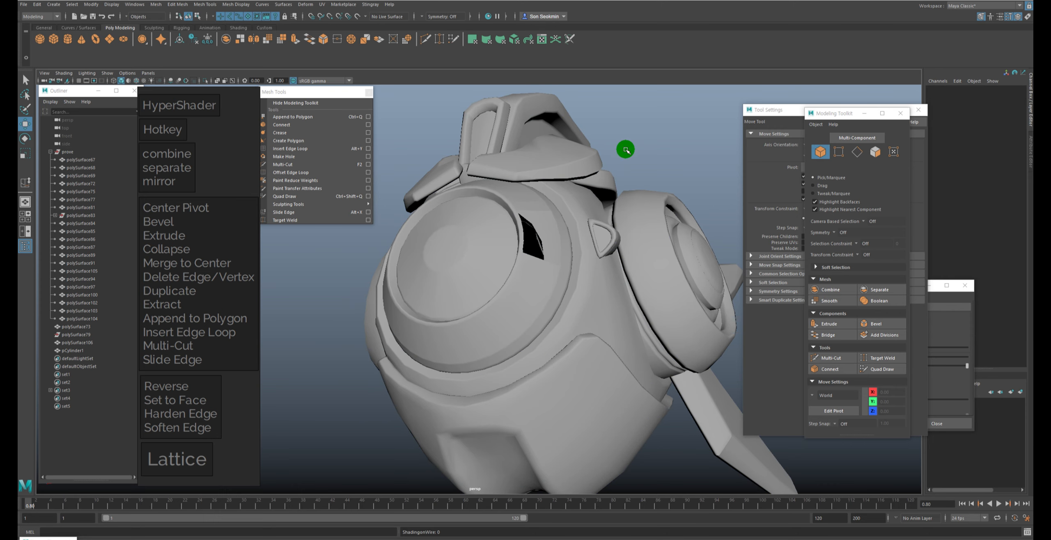
Step: Reselect the lens's inner circular edge loop, adjust it once more with Slide Edge, and clear the selection in object mode
left_click_drag(485, 238, 436, 307, "alt")
right_click_drag(390, 320, 488, 263, "alt")
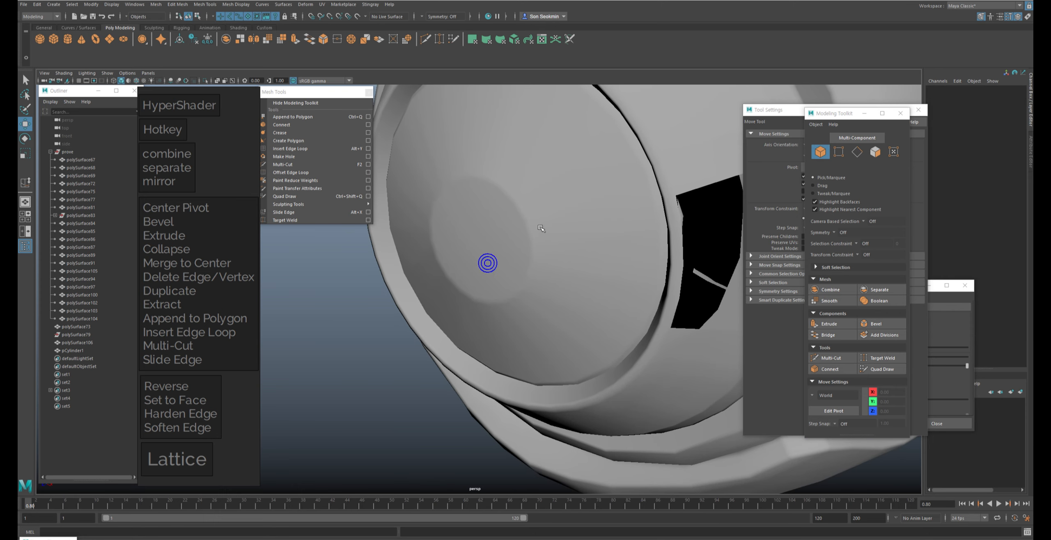
left_click(540, 228)
right_click_drag(540, 228, 531, 208)
double_click(521, 212)
key("alt+x")
middle_click_drag(575, 272, 612, 277)
left_click(322, 355)
key("w")
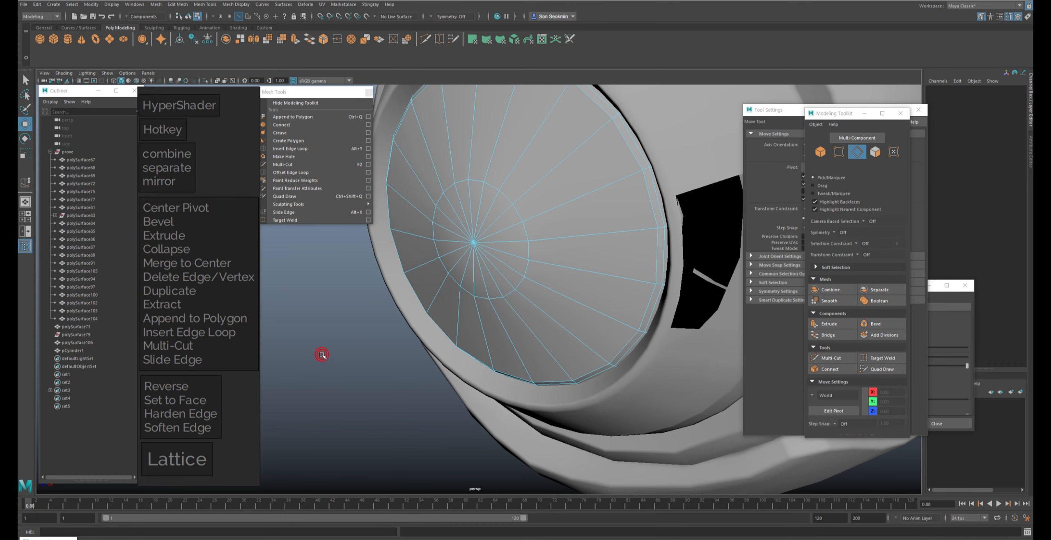
double_click(322, 355)
left_click(322, 355)
Step: Close the floating Mesh Tools list and detach the Mesh Display commands as a floating list
right_click_drag(595, 330, 333, 302, "alt")
left_click_drag(475, 292, 623, 241, "alt")
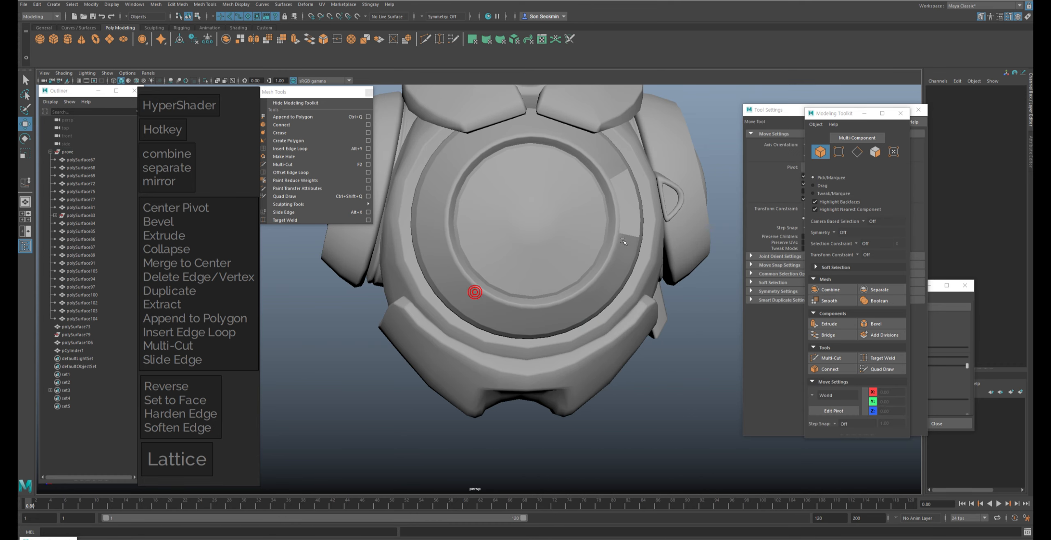
left_click_drag(629, 283, 550, 292, "alt")
middle_click_drag(599, 286, 502, 357, "alt")
right_click_drag(528, 242, 473, 223, "alt")
left_click_drag(549, 199, 555, 246, "alt")
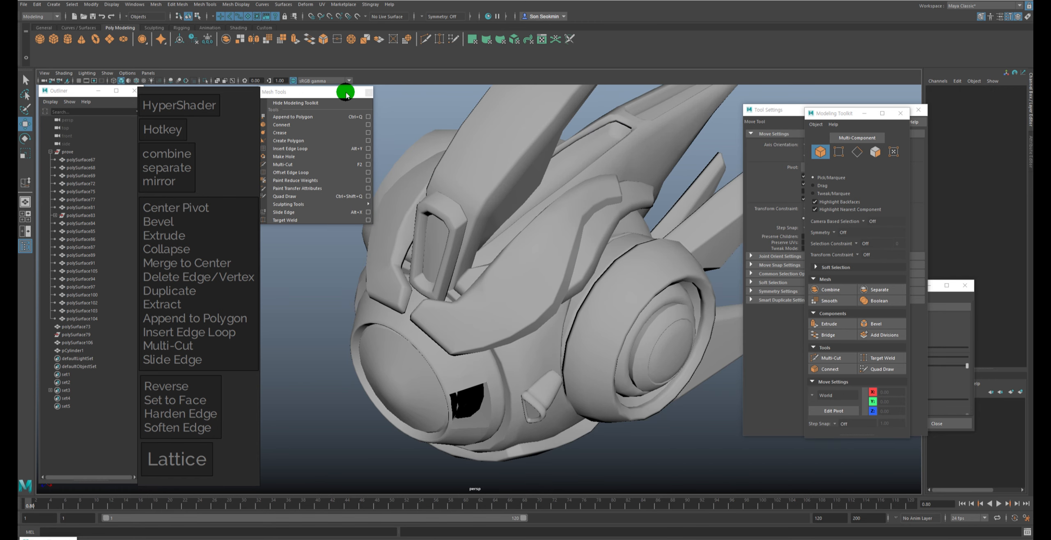
left_click(374, 94)
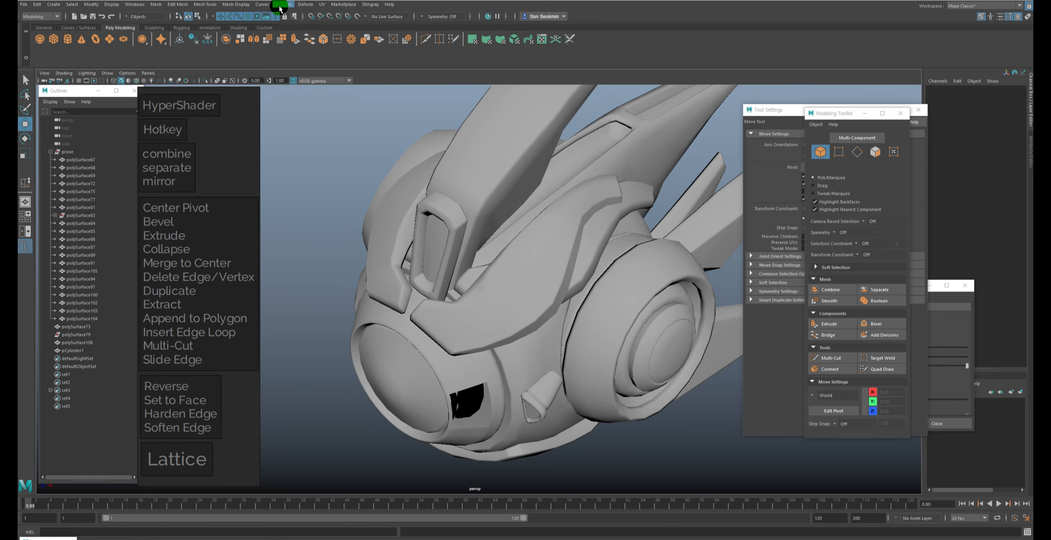
left_click(280, 5)
left_click(197, 5)
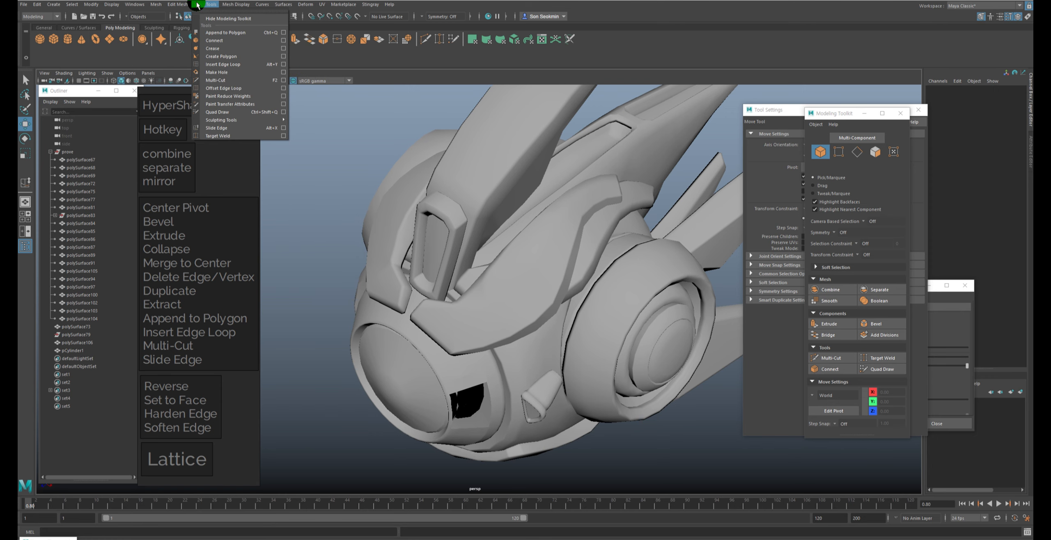
left_click(237, 11)
left_click_drag(248, 1, 291, 94)
Step: Select the curved crest fin on top of the head and reverse its normals
left_click_drag(607, 260, 606, 230, "alt")
middle_click_drag(607, 230, 627, 291, "alt")
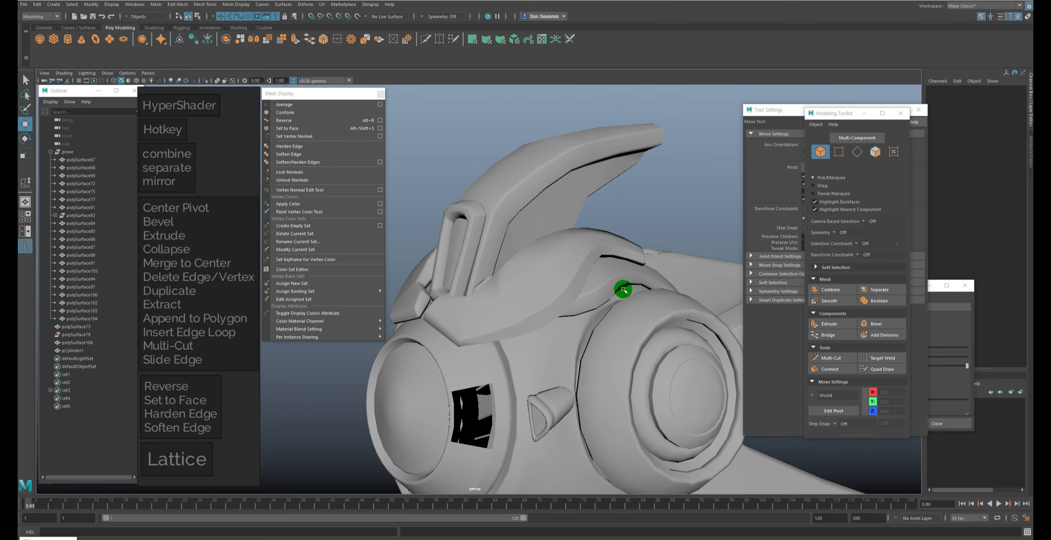
right_click_drag(619, 285, 547, 269, "alt")
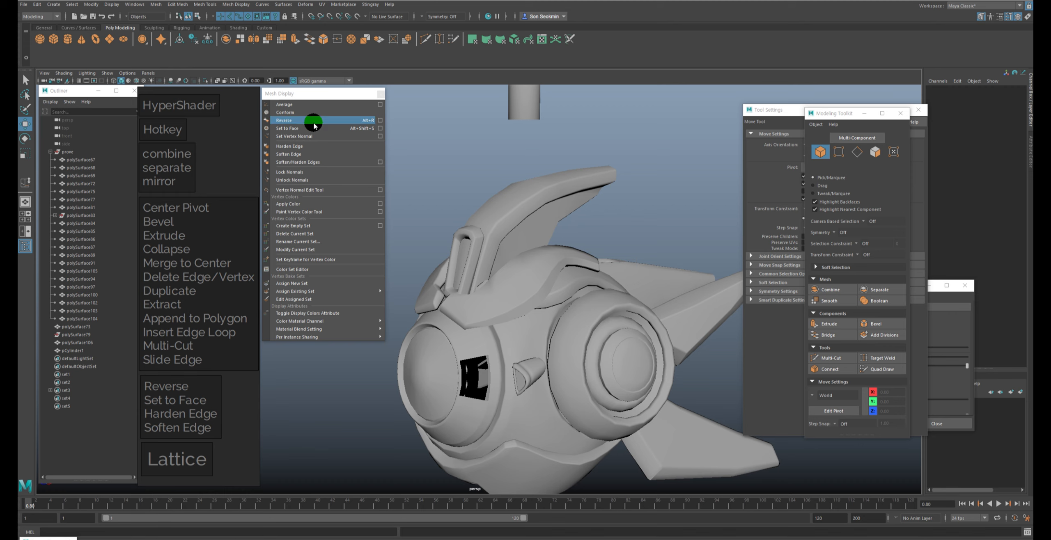
left_click(514, 214)
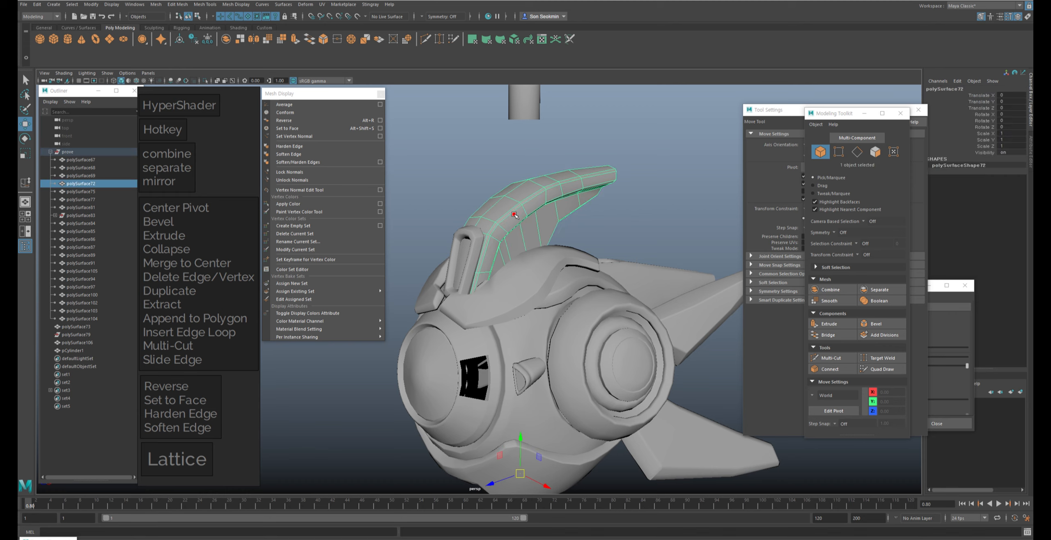
left_click(308, 123)
left_click(505, 134)
left_click_drag(505, 134, 533, 197, "alt")
Step: Reverse the crest fin's normals back to their original direction and clear the selection
left_click(531, 195)
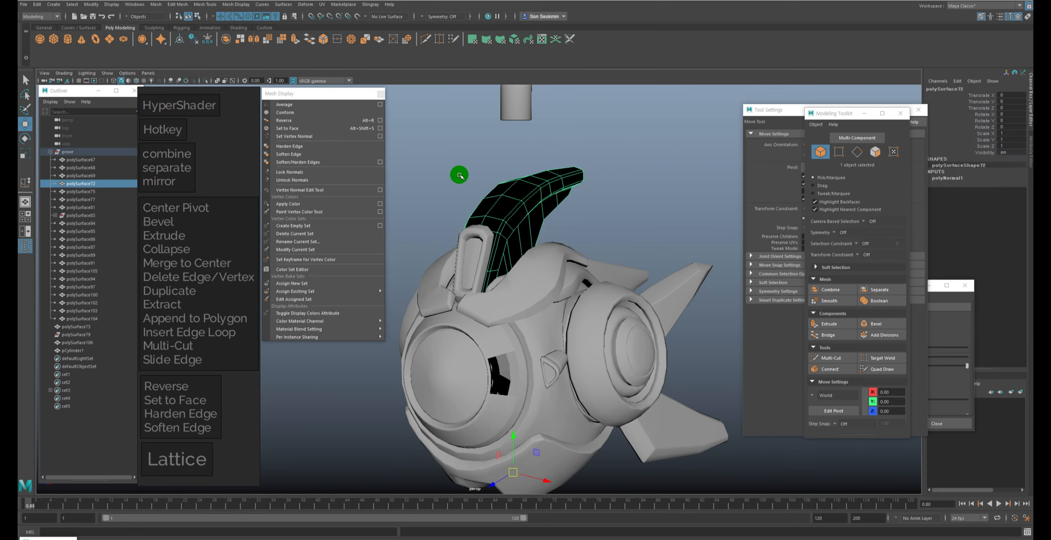
left_click(288, 120)
left_click(631, 164)
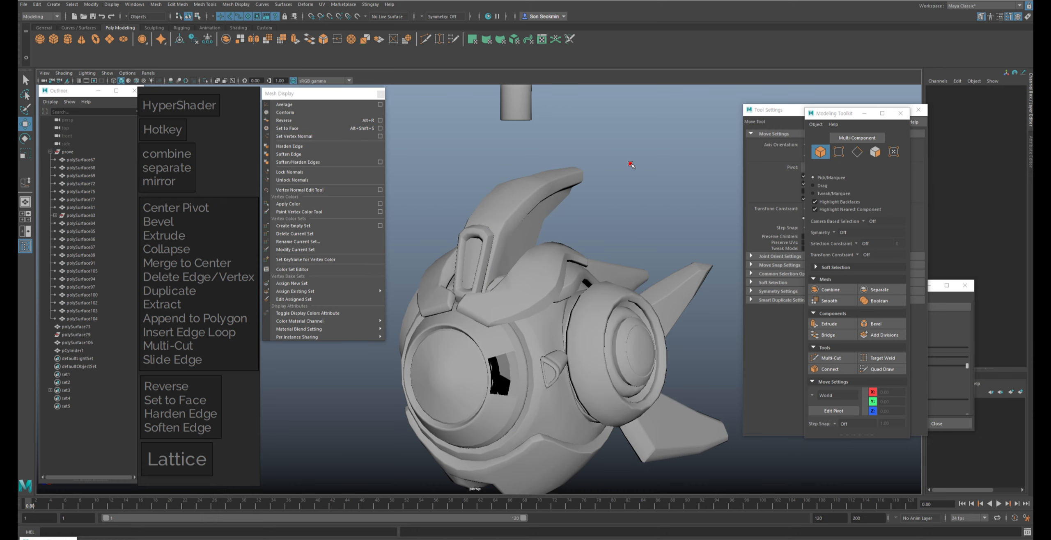
left_click_drag(664, 167, 645, 166, "alt")
right_click_drag(435, 152, 491, 150, "alt")
left_click_drag(482, 150, 494, 153, "alt")
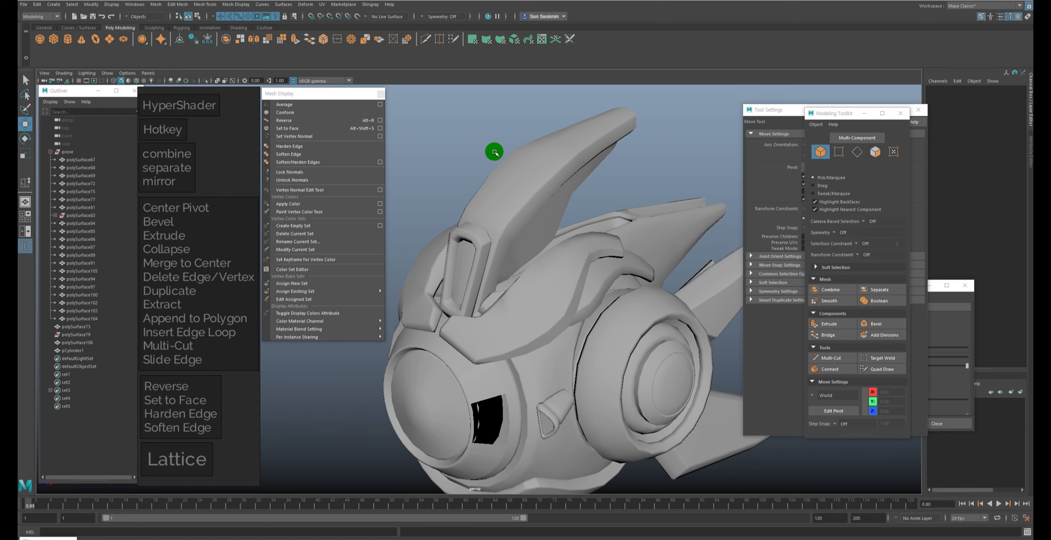
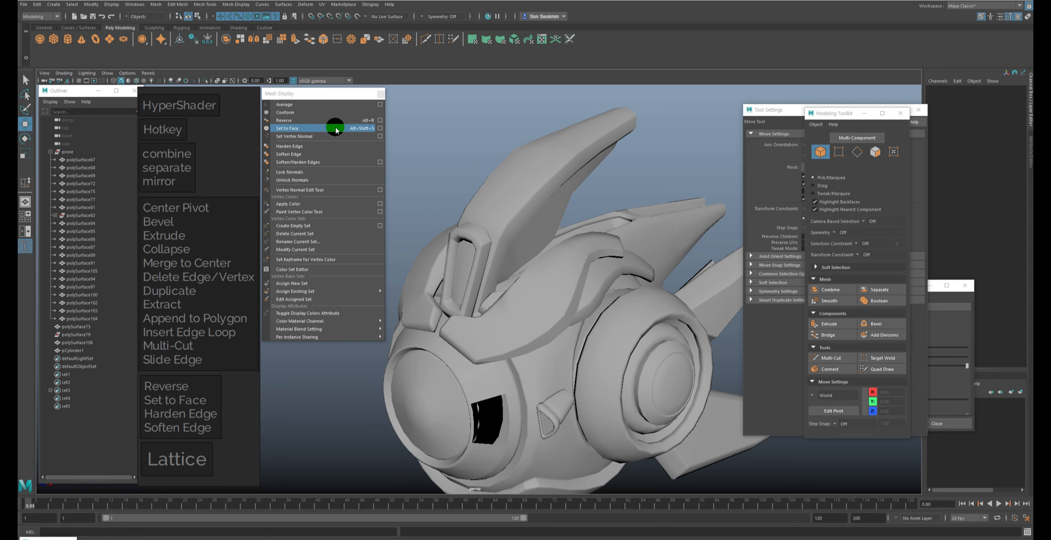
Step: Switch the crest fin to edge selection and select the long edge loop running along its side
left_click(508, 172)
left_click_drag(511, 174, 560, 191, "alt")
key("F10")
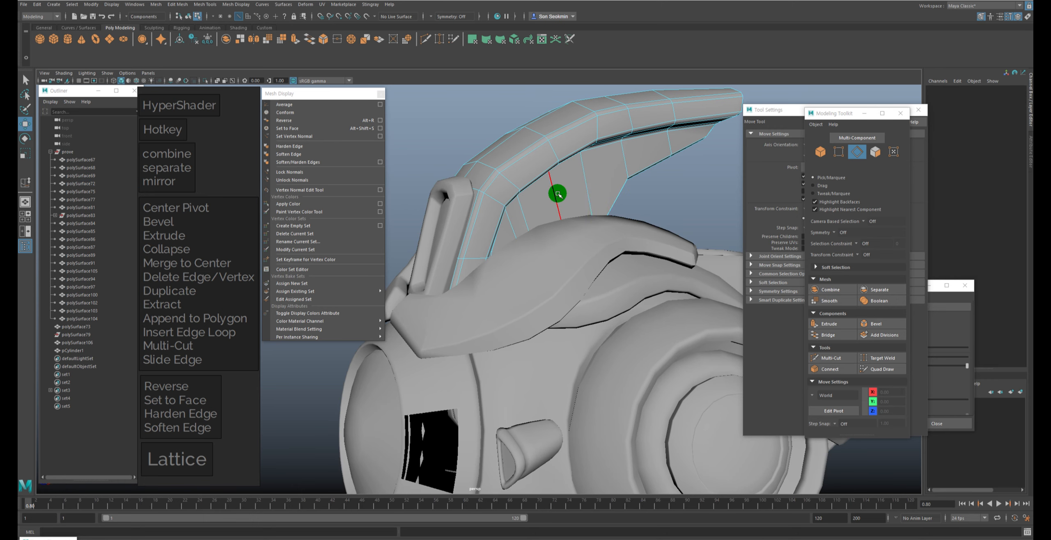
left_click_drag(509, 152, 537, 166, "alt")
left_click(569, 142)
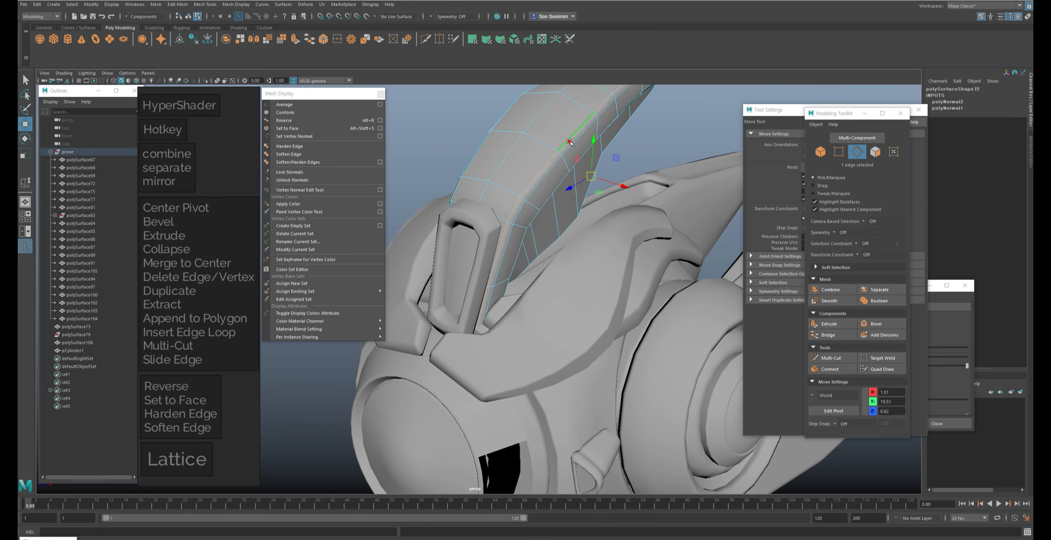
double_click(557, 159)
middle_click_drag(581, 160, 556, 213, "alt")
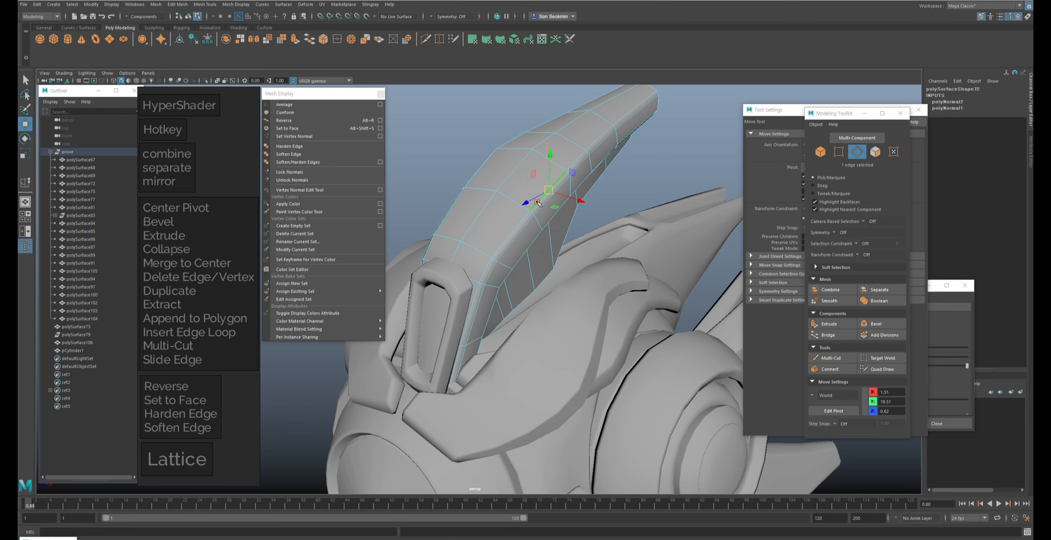
double_click(537, 202)
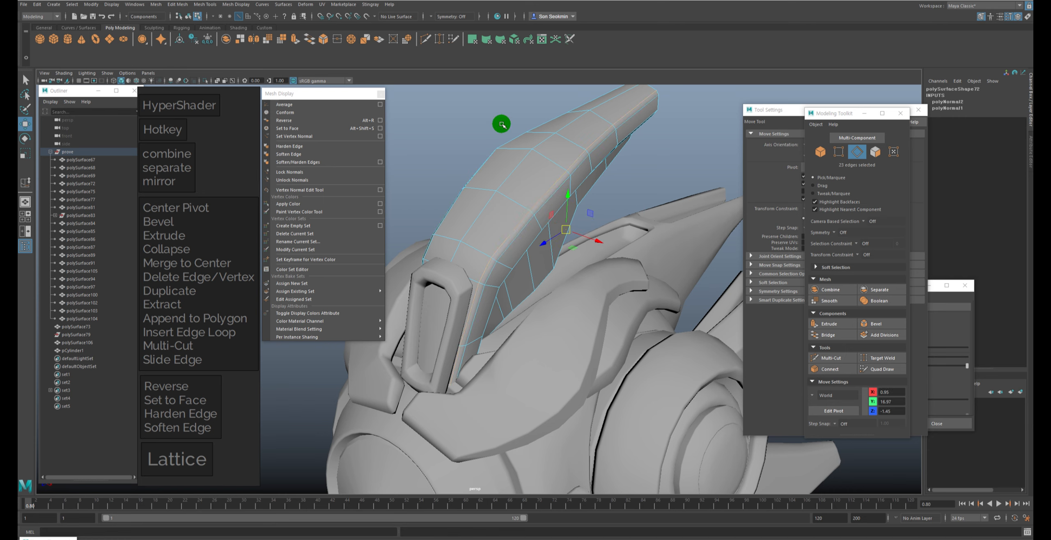
Step: Reselect the crest fin's side edge loop, apply the custom hard-edge command to it and return to object mode
left_click(633, 182)
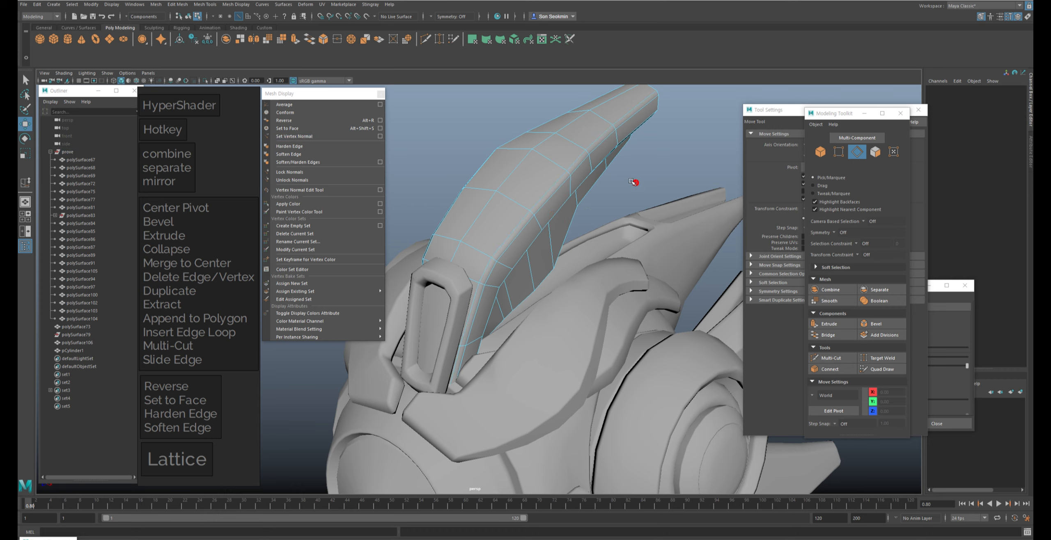
left_click_drag(634, 178, 634, 178, "alt")
left_click(313, 126)
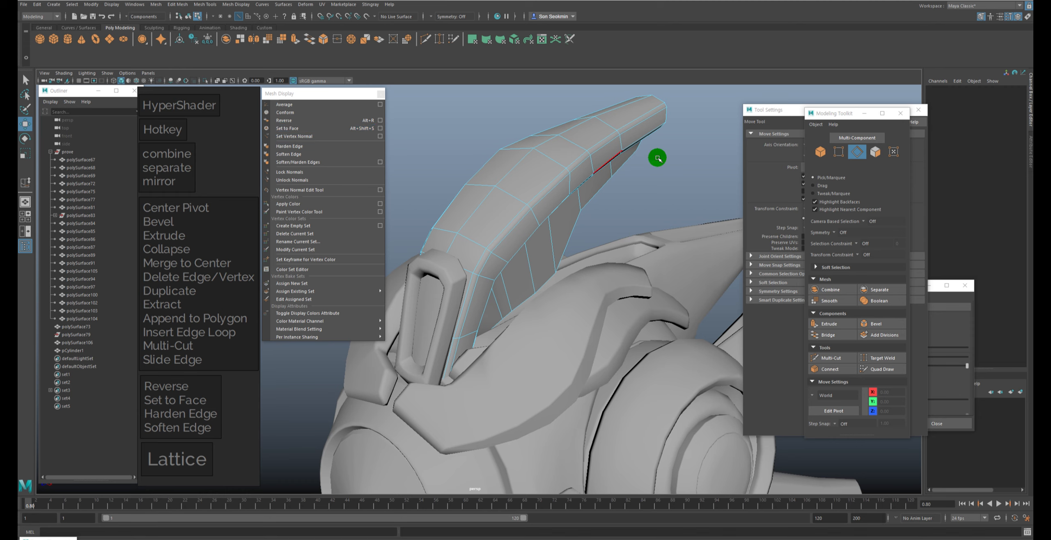
double_click(540, 188)
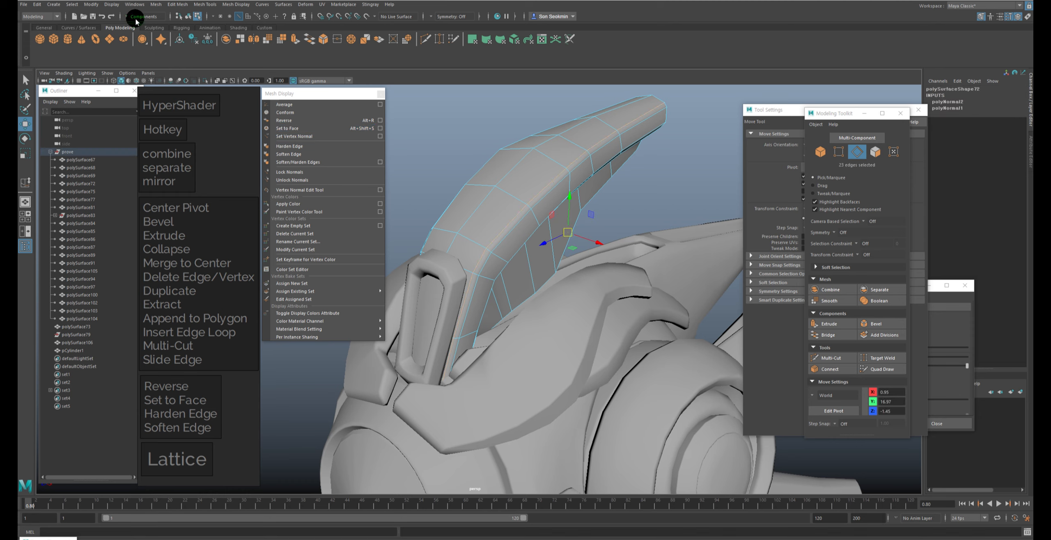
left_click(259, 28)
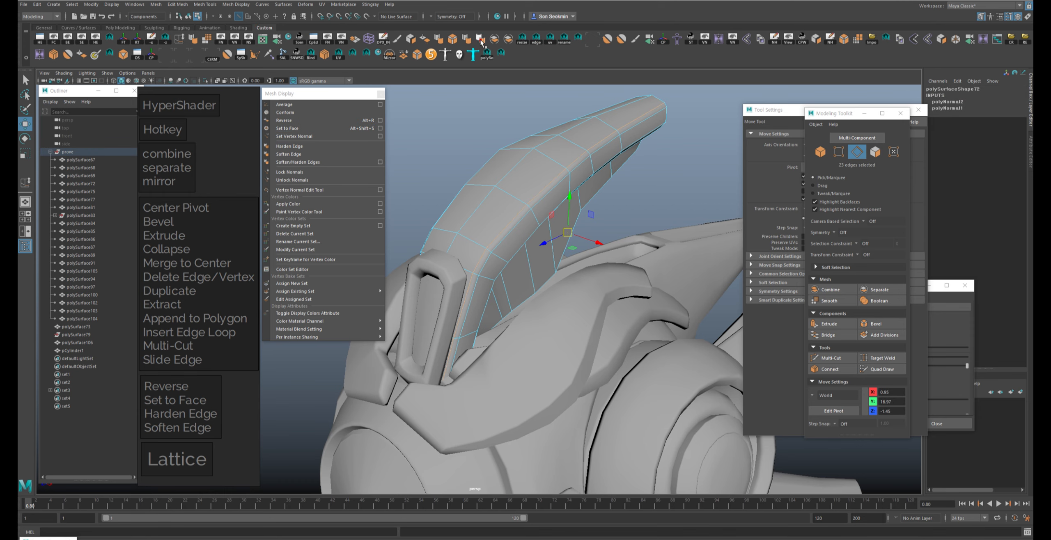
left_click(702, 190)
scroll(677, 185, "down", 2)
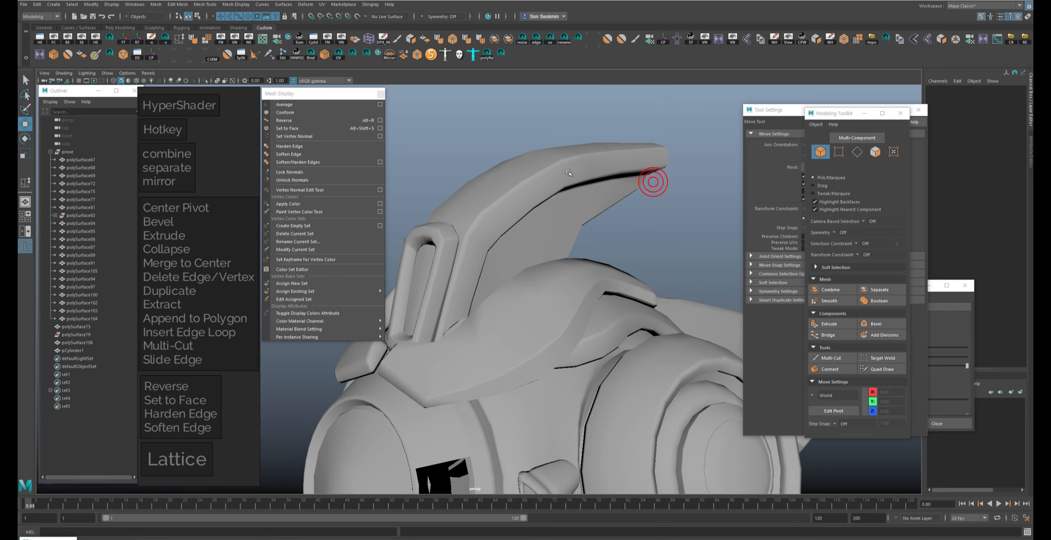
Step: Apply Set to Face to the whole crest fin and clear the selection
left_click(571, 171)
left_click(294, 129)
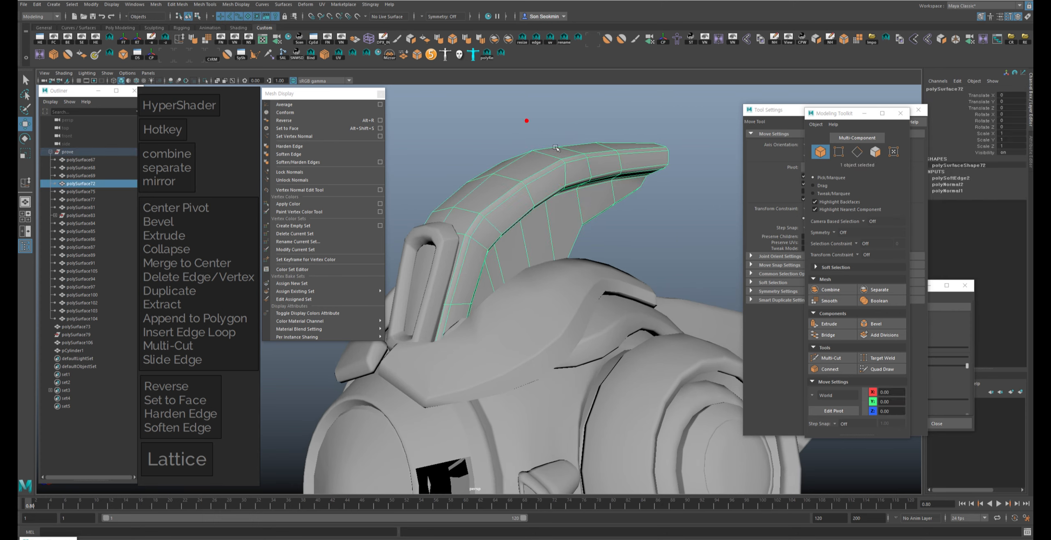
left_click(537, 95)
Step: Soften the edges of the whole crest fin and clear the selection
left_click(553, 152)
scroll(546, 148, "up", 2)
right_click_drag(534, 140, 660, 182, "shift")
left_click(684, 194)
left_click_drag(684, 194, 582, 178, "alt")
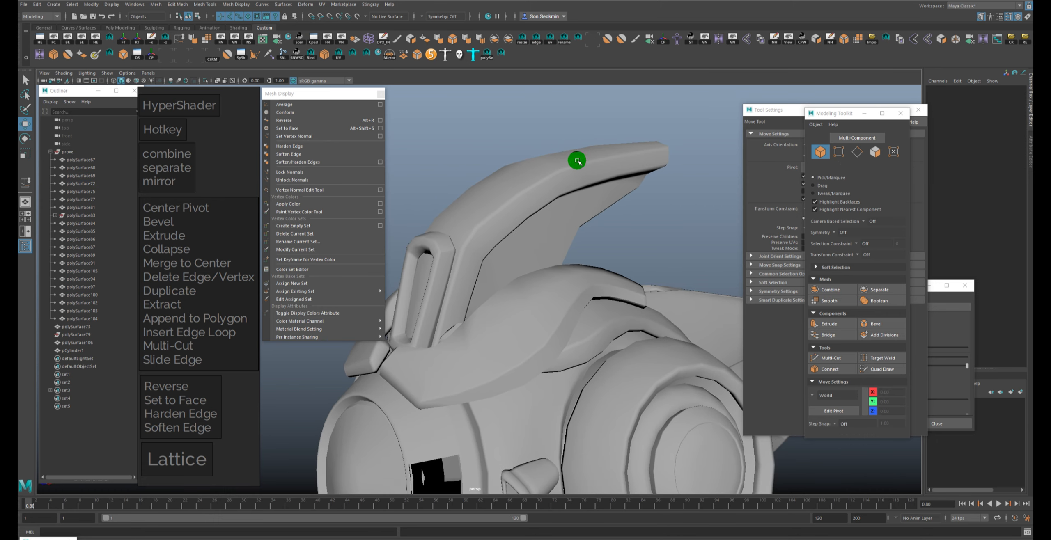
Step: Reverse the whole crest fin's normals and flip them back to their original direction
left_click(542, 237)
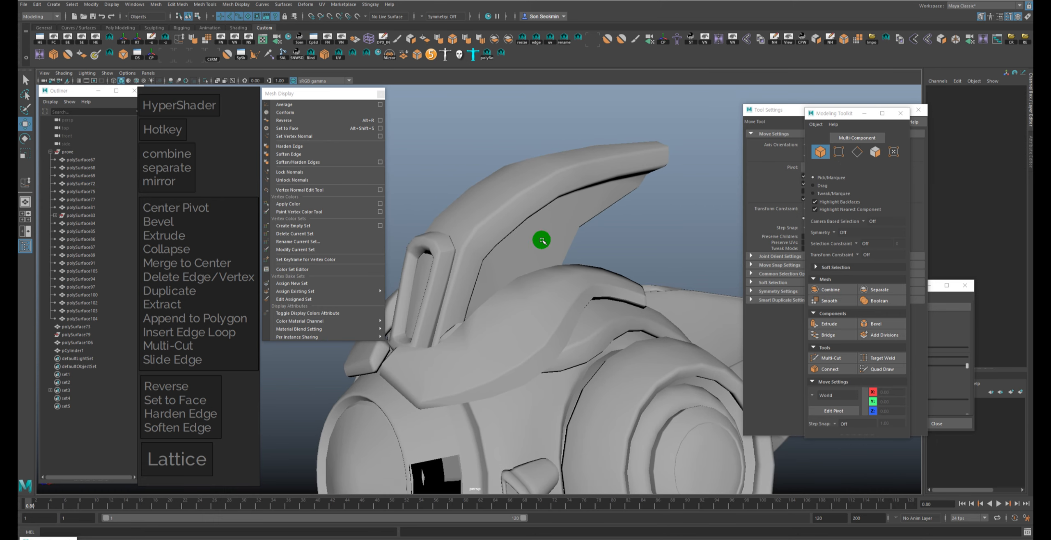
left_click_drag(485, 149, 639, 200, "alt")
mouse_move(639, 200)
right_mouse_down("alt")
mouse_move(538, 201)
mouse_move(621, 195)
right_mouse_up("alt")
left_click_drag(638, 211, 683, 242, "alt")
middle_click_drag(683, 241, 670, 294, "alt")
left_click(670, 234)
left_click(531, 192)
key("alt+r")
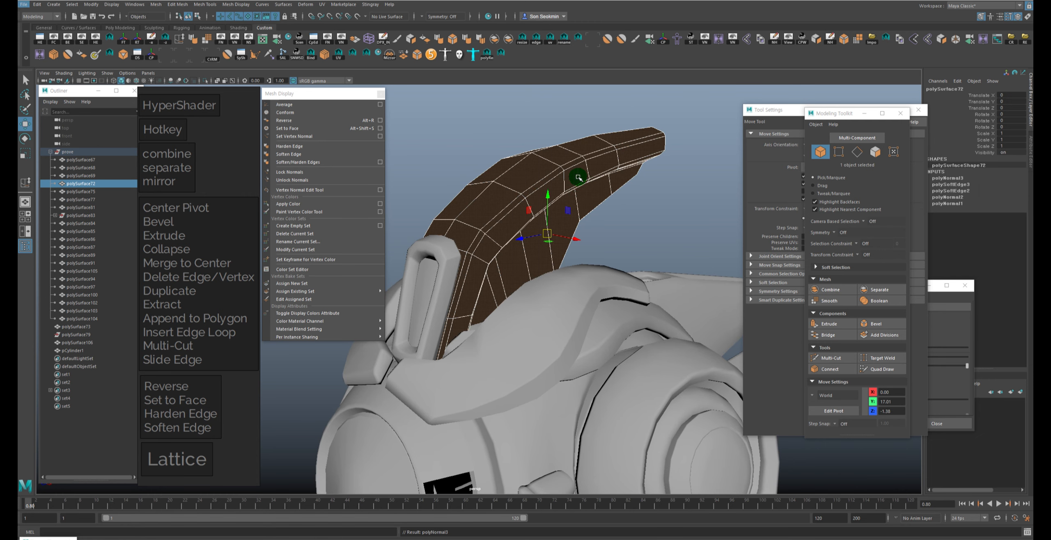
key("alt+r")
Step: Reverse the normal of a single face on the crest fin's side and apply Set to Face to the fin
key("F11")
left_click(579, 176)
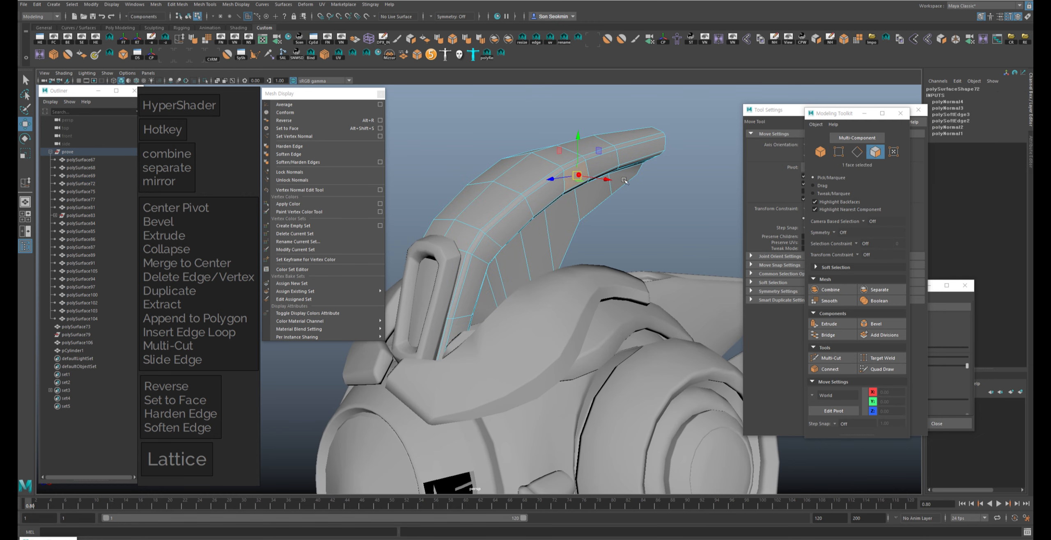
key("alt+r")
left_click(681, 200)
key("F8")
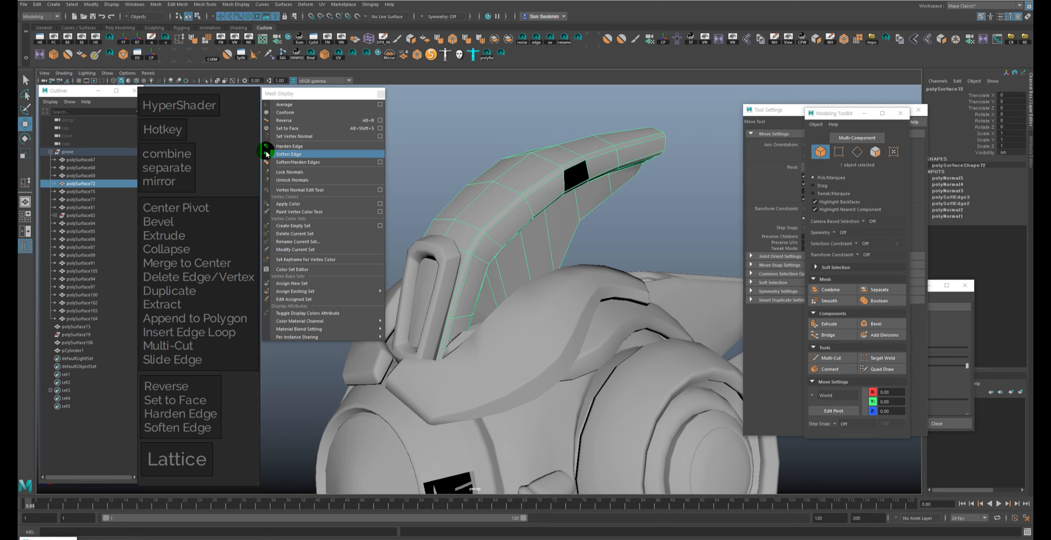
left_click(293, 128)
Step: Reselect the flipped face on the crest fin, reverse its normal back and return to object mode
left_click_drag(698, 246, 668, 222, "alt")
left_click(668, 221)
left_click(616, 166)
right_click_drag(574, 164, 575, 170)
left_click(576, 172)
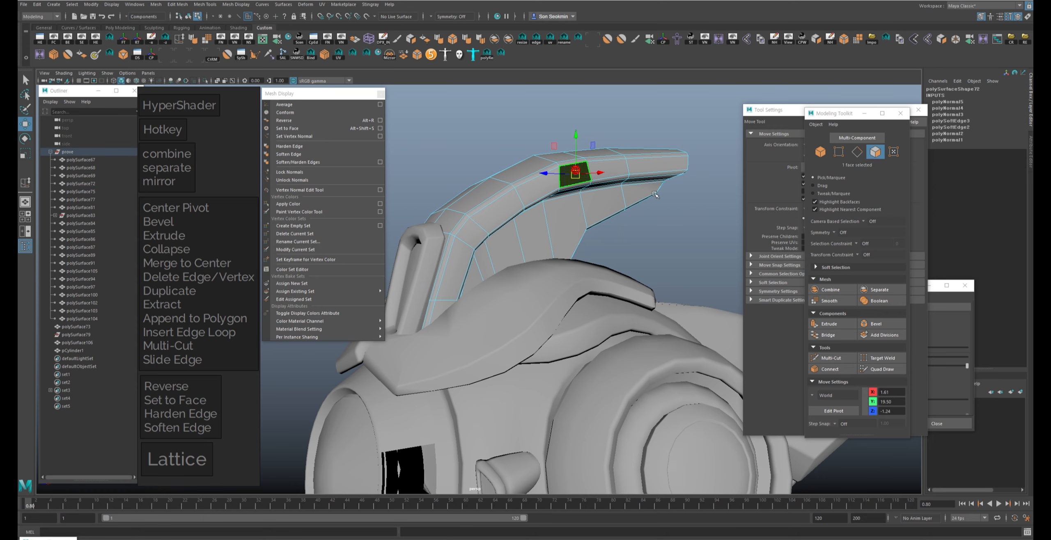
key("alt+r")
left_click(657, 224)
key("F8")
Step: Examine the crest fin's shading from several angles with the selection cleared
mouse_move(568, 140)
left_mouse_down("alt")
mouse_move(682, 191)
mouse_move(587, 181)
mouse_move(500, 270)
mouse_move(663, 212)
left_mouse_up("alt")
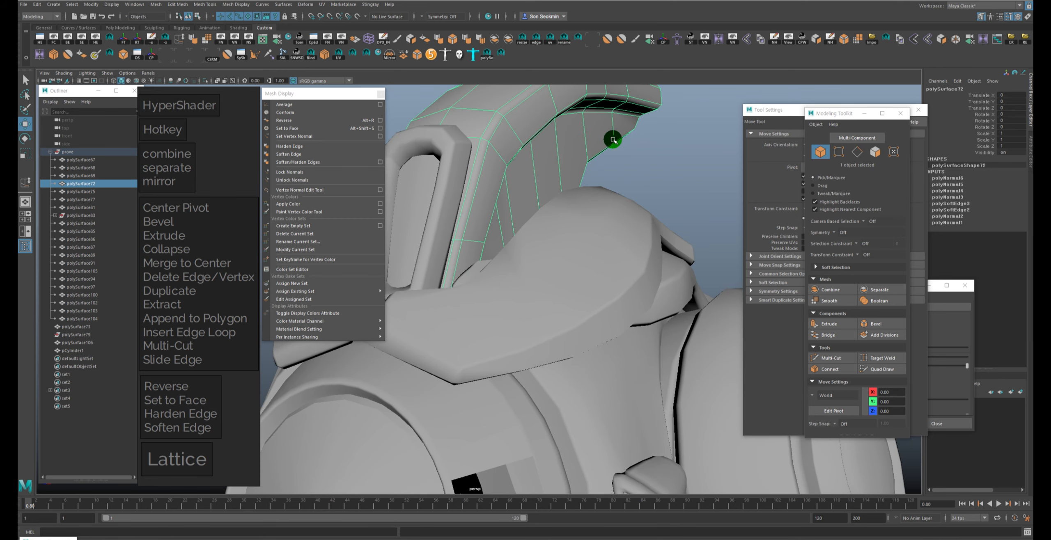
left_click_drag(554, 239, 657, 160, "alt")
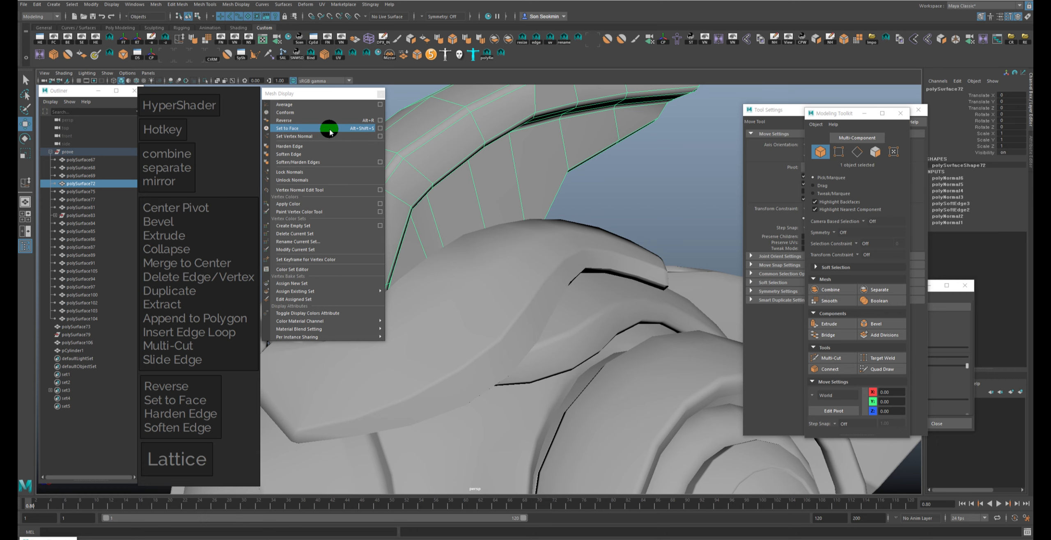
left_click_drag(603, 189, 613, 255, "alt")
left_click(598, 129)
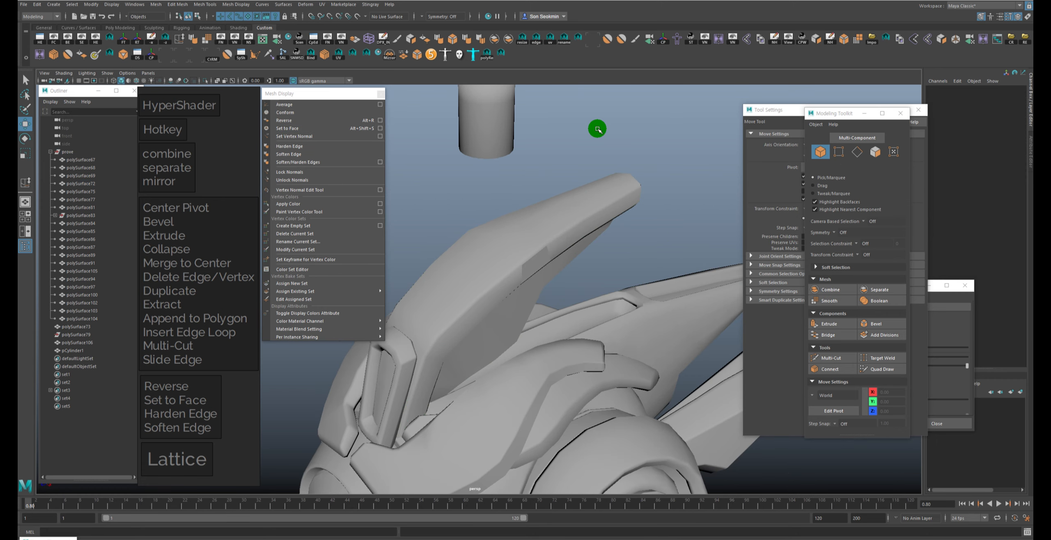
left_click(559, 244)
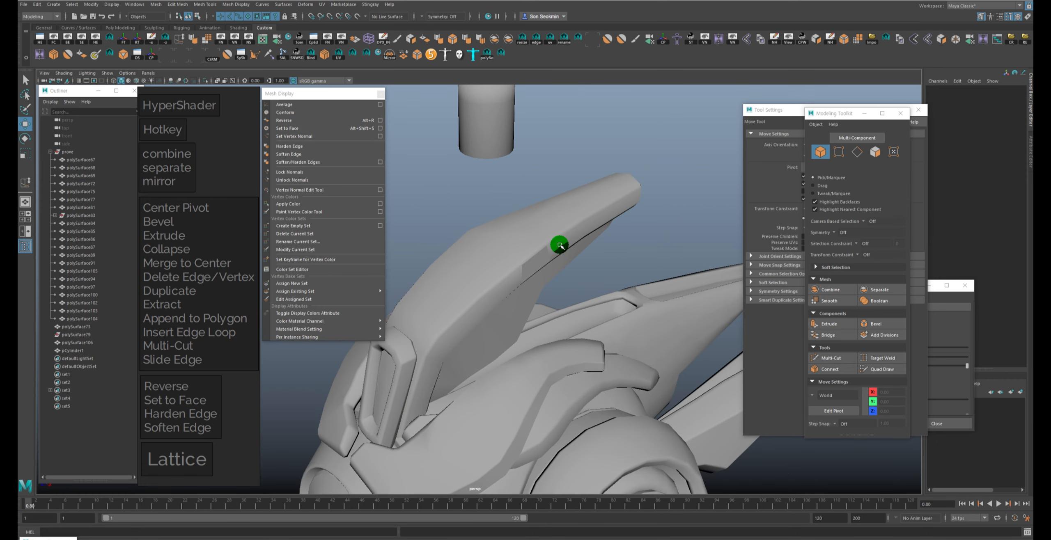
left_click(634, 249)
left_click_drag(633, 249, 607, 205, "alt")
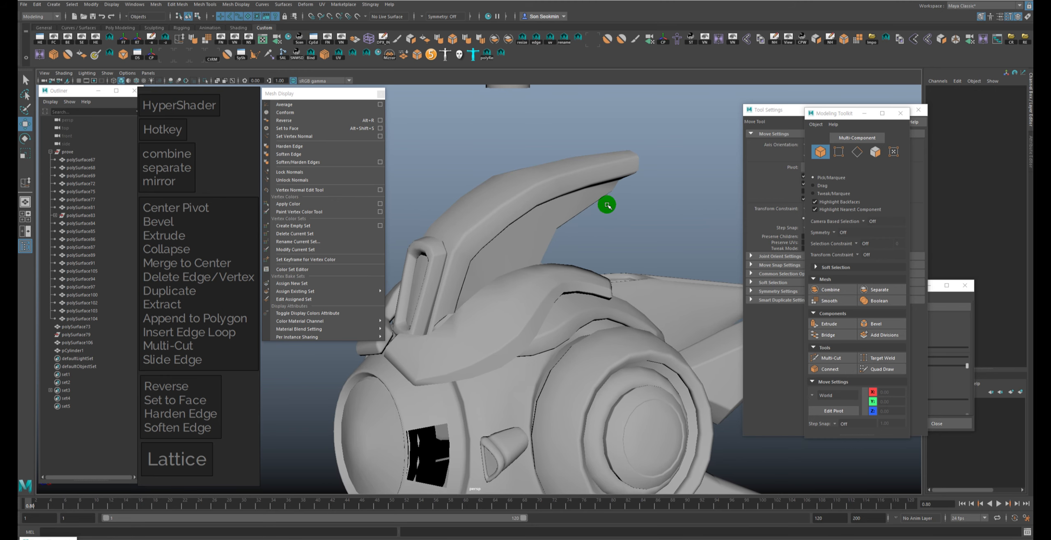
Step: Reselect the crest fin and close the floating Tool Settings window
left_click(567, 183)
left_click(780, 113)
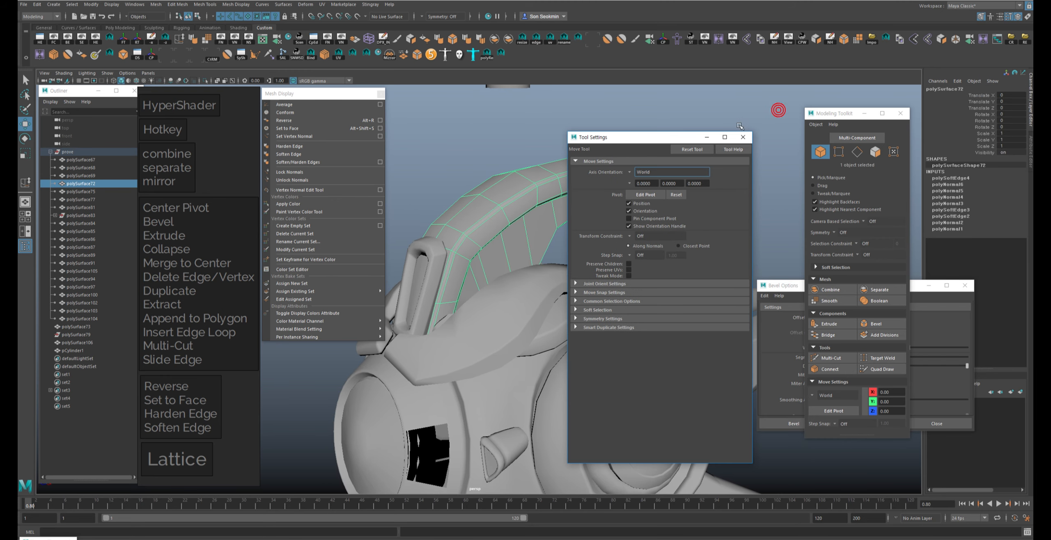
left_click(744, 138)
left_click(639, 137)
left_click(575, 170)
left_click_drag(575, 168, 558, 155, "alt")
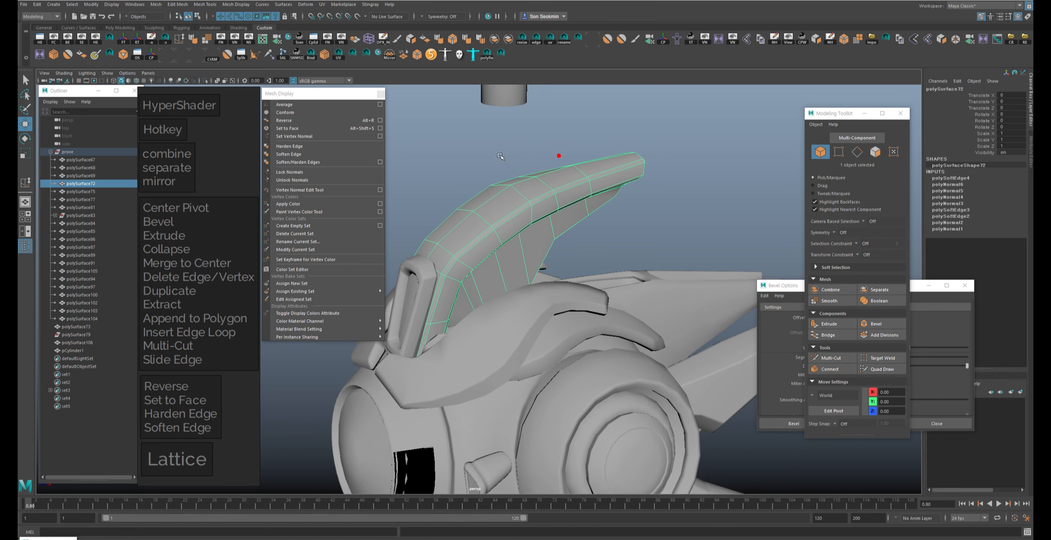
Step: Apply Set to Face to the crest fin and delete its construction history
left_click(306, 128)
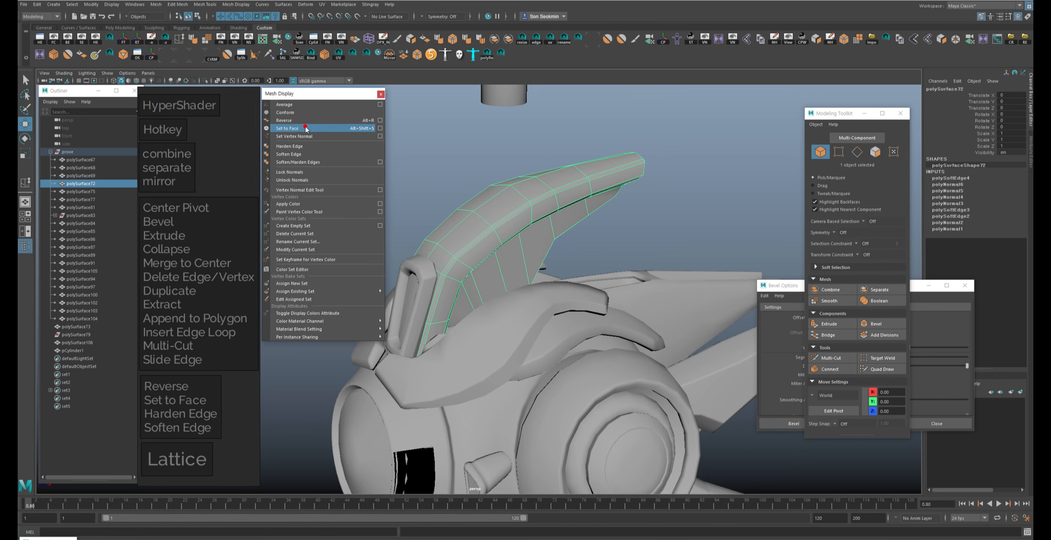
key("alt+s")
left_click(558, 155)
left_click(554, 180)
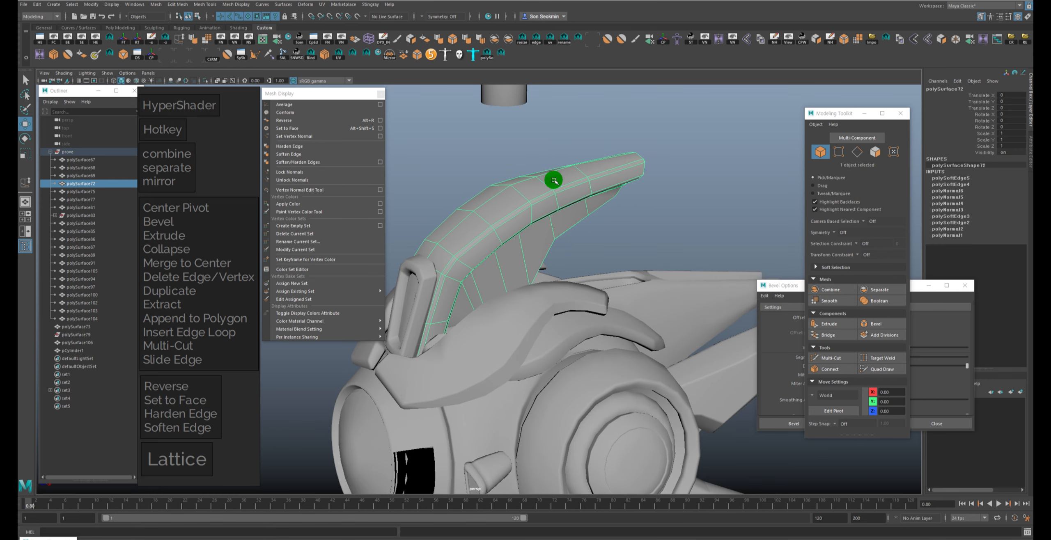
key("alt+shift+d")
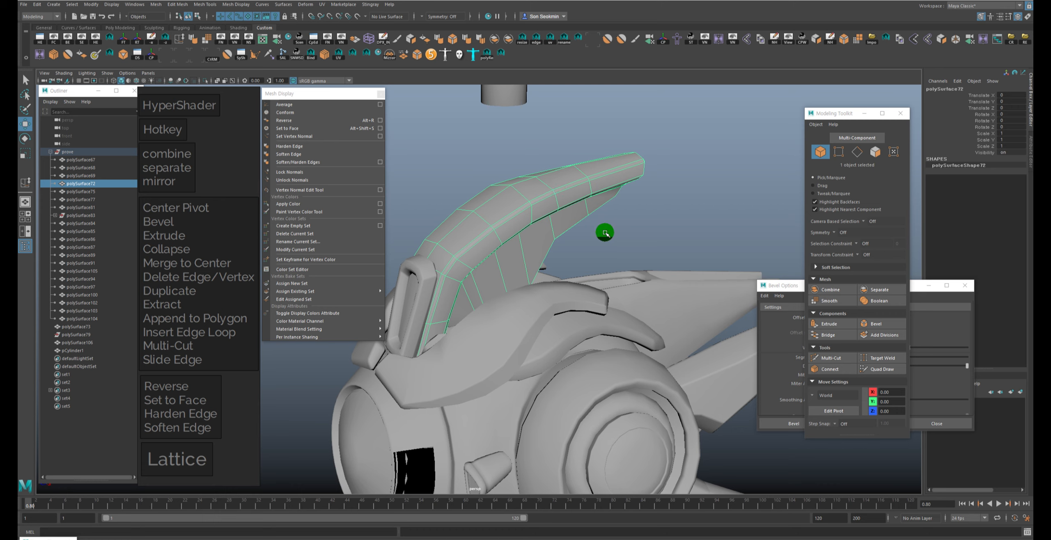
Step: Apply Harden Edge to the whole crest fin
left_click(319, 147)
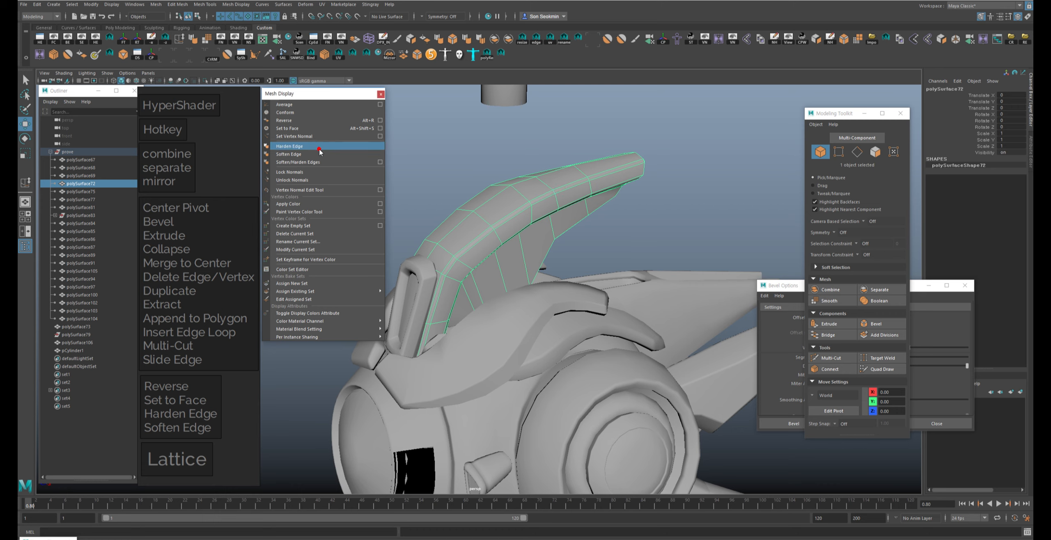
left_click(632, 162)
left_click(549, 193)
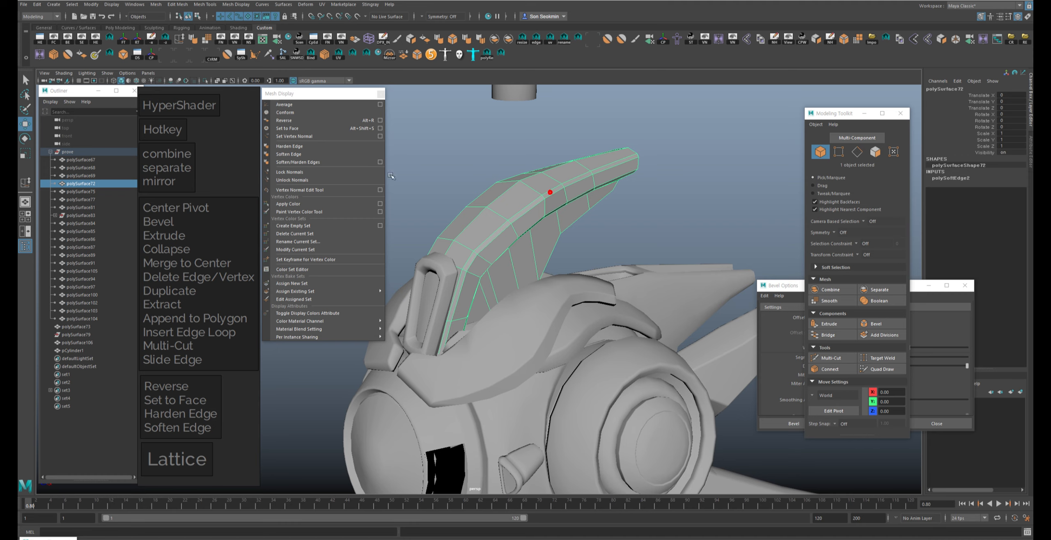
Step: Apply Soften Edge to the whole crest fin and clear the selection
left_click(340, 158)
left_click(680, 235)
left_click_drag(680, 234, 703, 227, "alt")
left_click(570, 193)
left_click(529, 137)
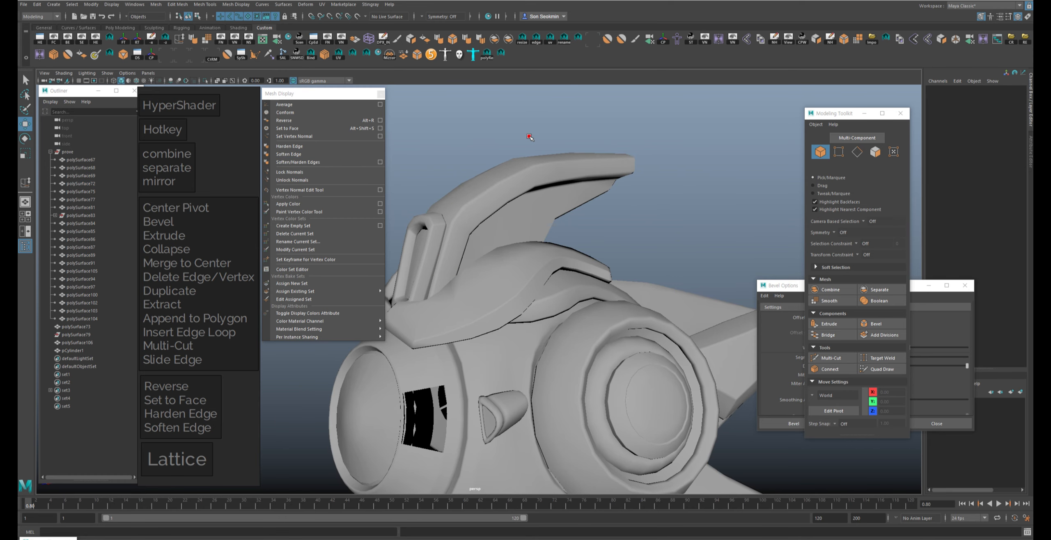
left_click_drag(547, 173, 584, 162, "alt")
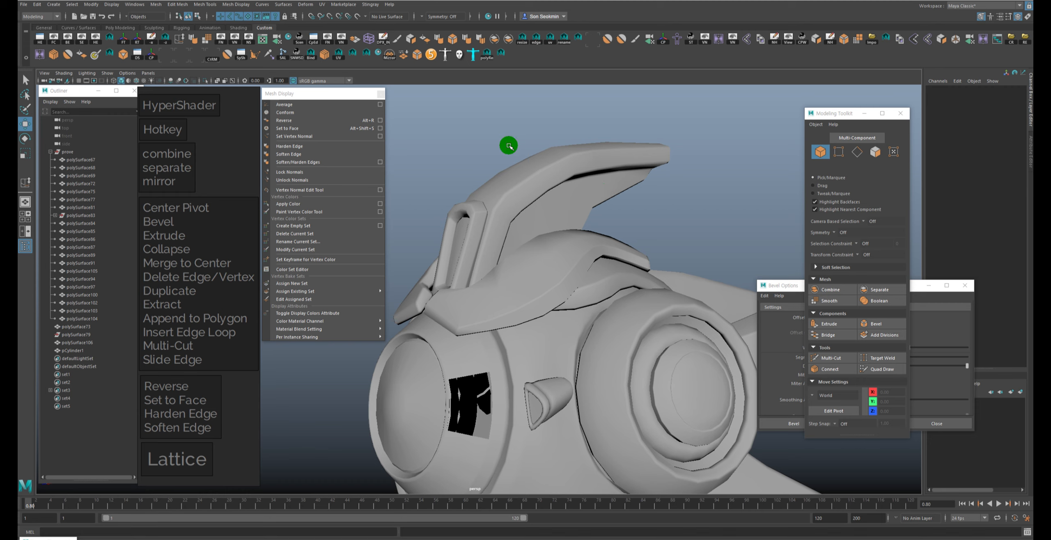
left_click(532, 179)
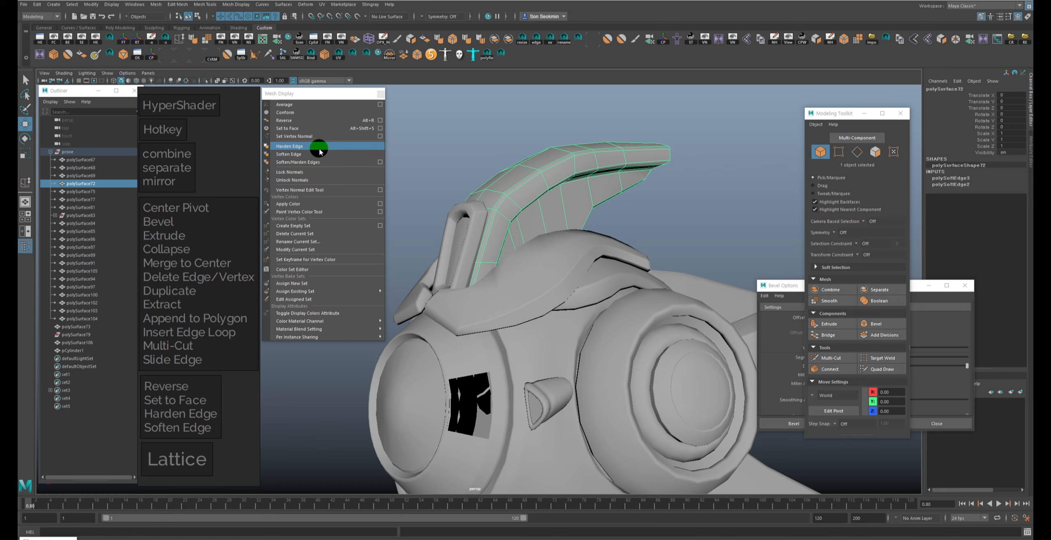
left_click(600, 135)
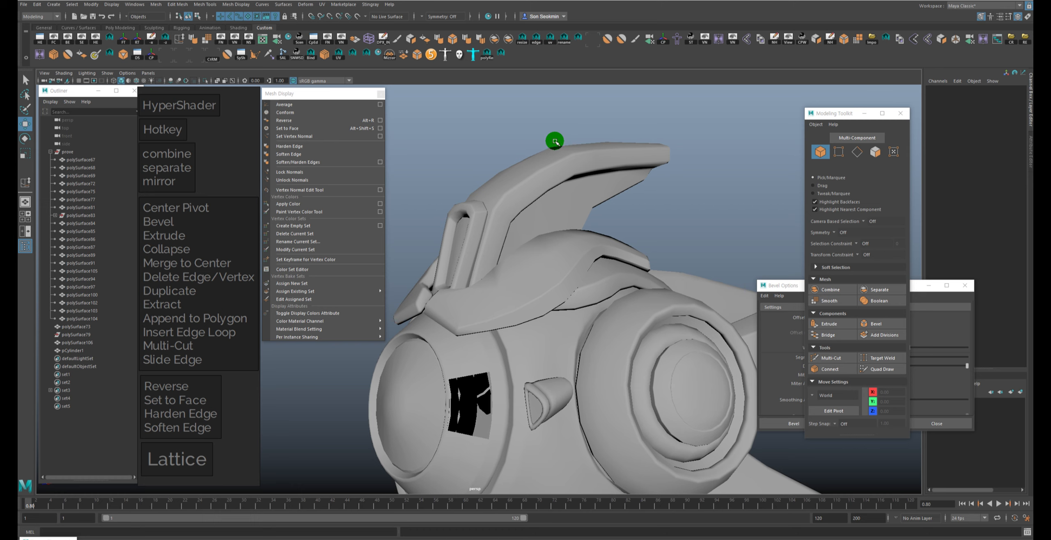
left_click_drag(678, 168, 646, 173, "alt")
left_click(673, 176)
key("F10")
left_click(678, 169)
left_click(684, 174, "shift")
left_click(725, 150)
key("F8")
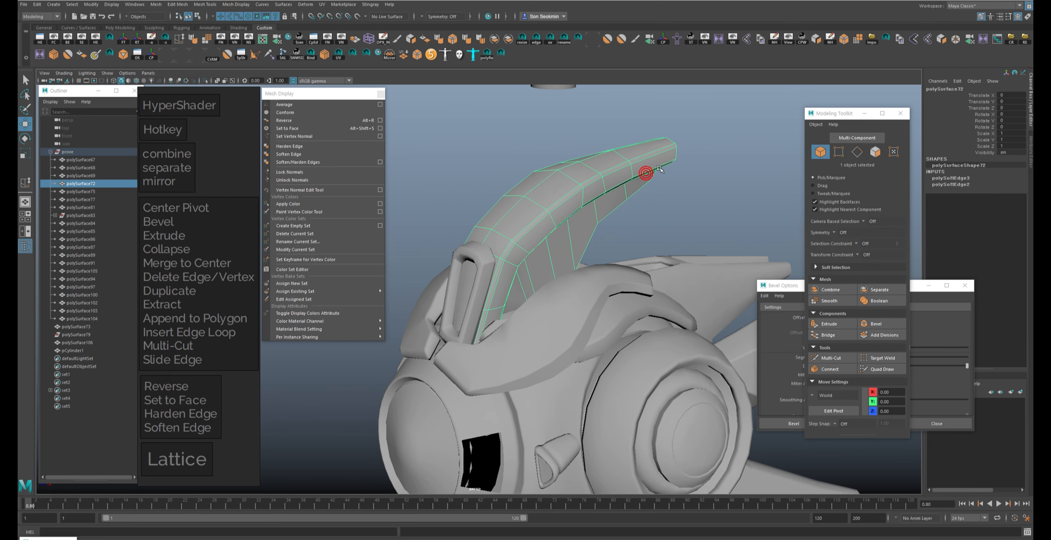
Step: Close the floating Mesh Display list and bring the whole head back into view
middle_click_drag(597, 320, 585, 234, "alt")
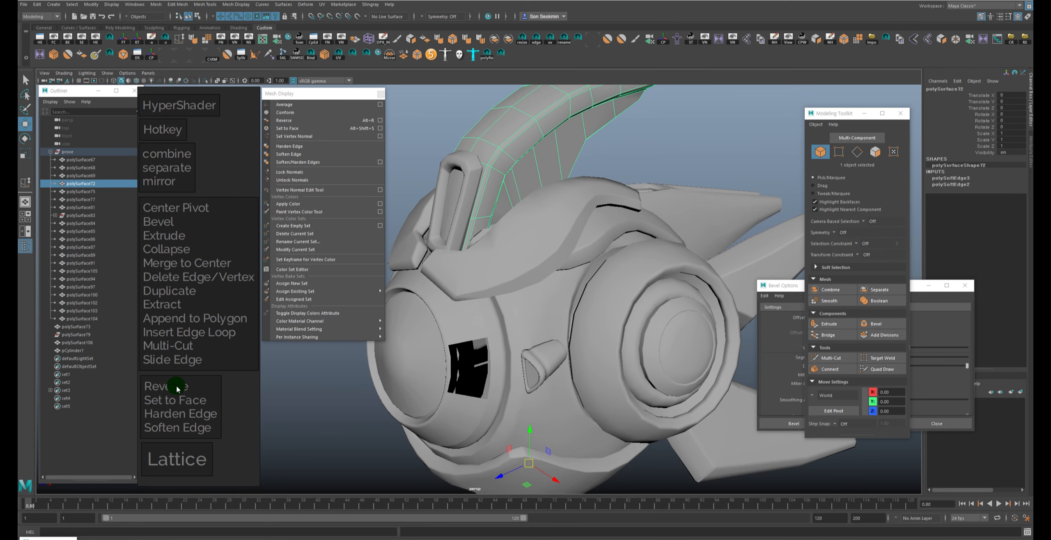
left_click(380, 94)
scroll(620, 200, "down", 4)
middle_click_drag(613, 198, 594, 282, "alt")
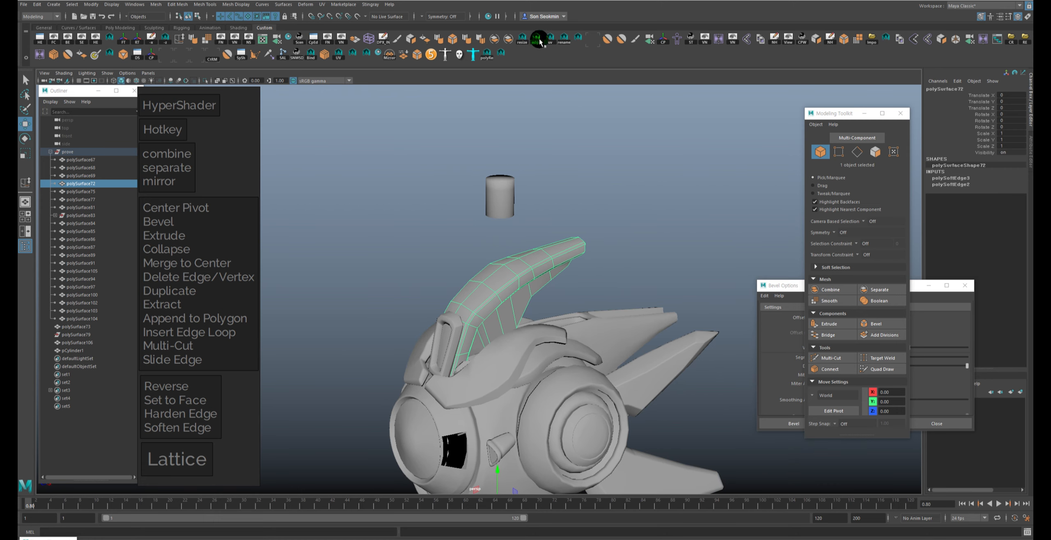
Step: Keep the Deform command list open as a floating window
left_click(320, 4)
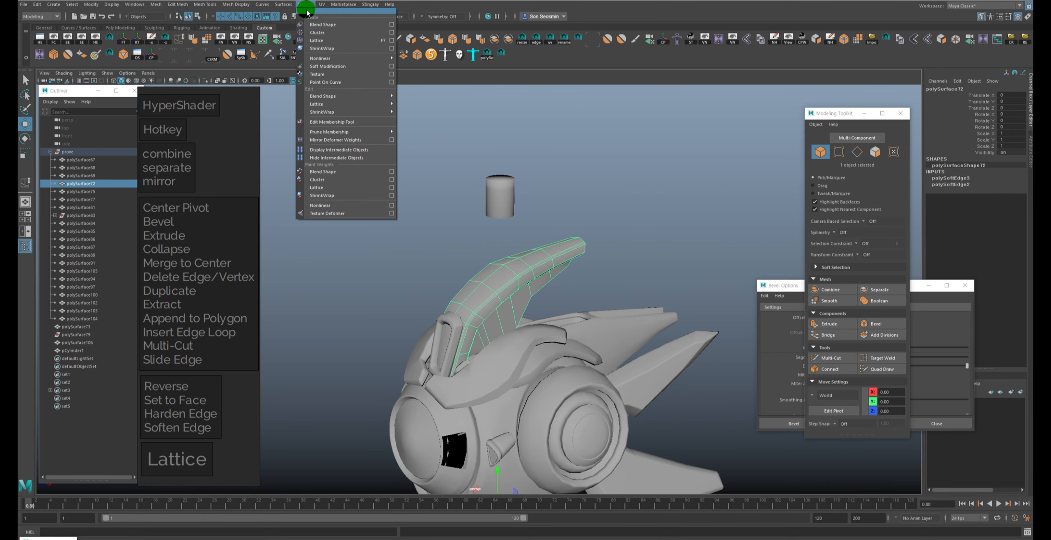
left_click(307, 10)
left_click_drag(314, 3, 284, 91)
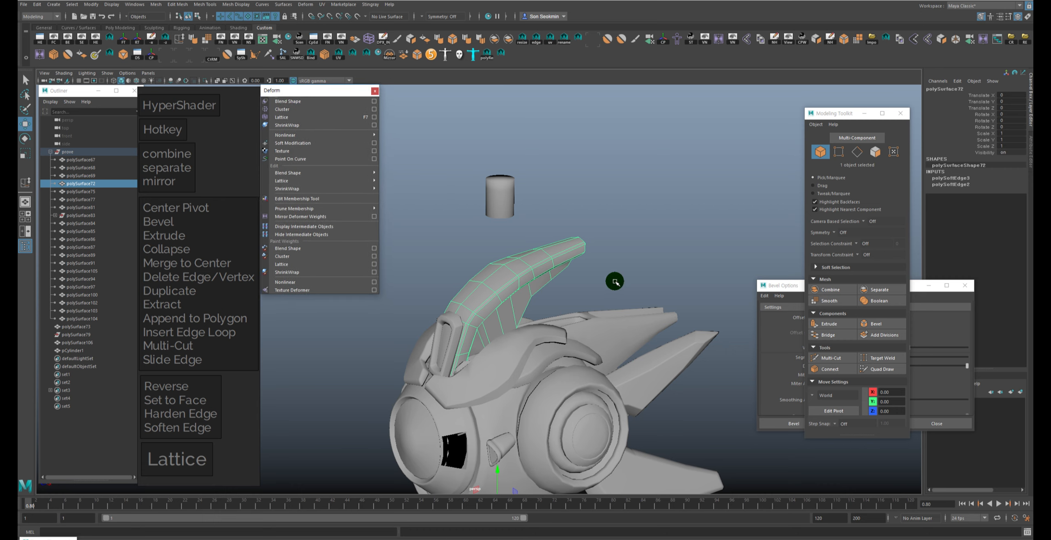
Step: Select all vertices of the crest fin and apply a Lattice deformer to them
middle_click_drag(480, 207, 495, 167, "alt")
right_click_drag(495, 166, 571, 251, "alt")
key("F9")
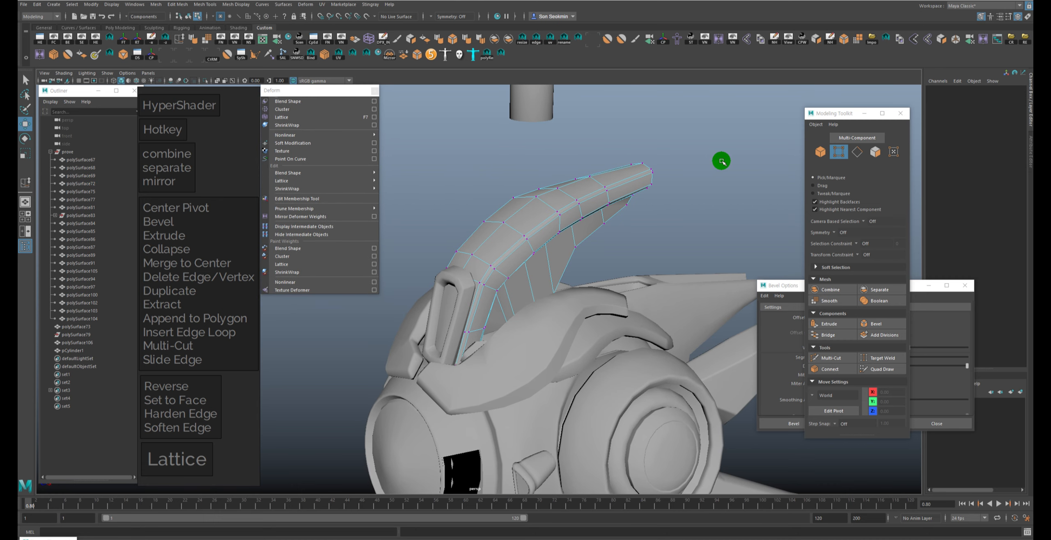
left_click_drag(728, 129, 337, 495)
left_click(282, 117)
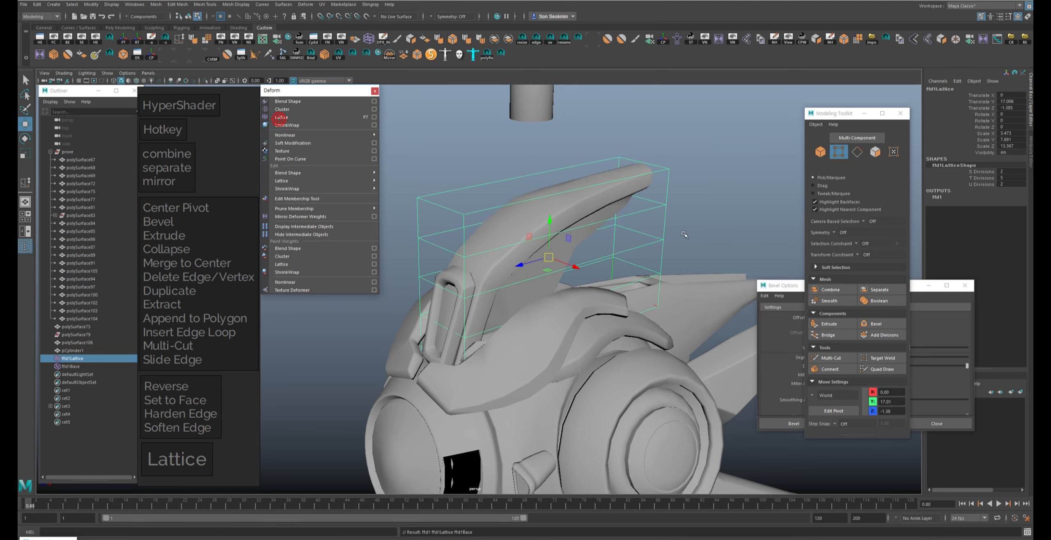
Step: Set the lattice's S, T and U divisions to 5 and clear the selection
left_click_drag(534, 230, 1031, 224, "alt")
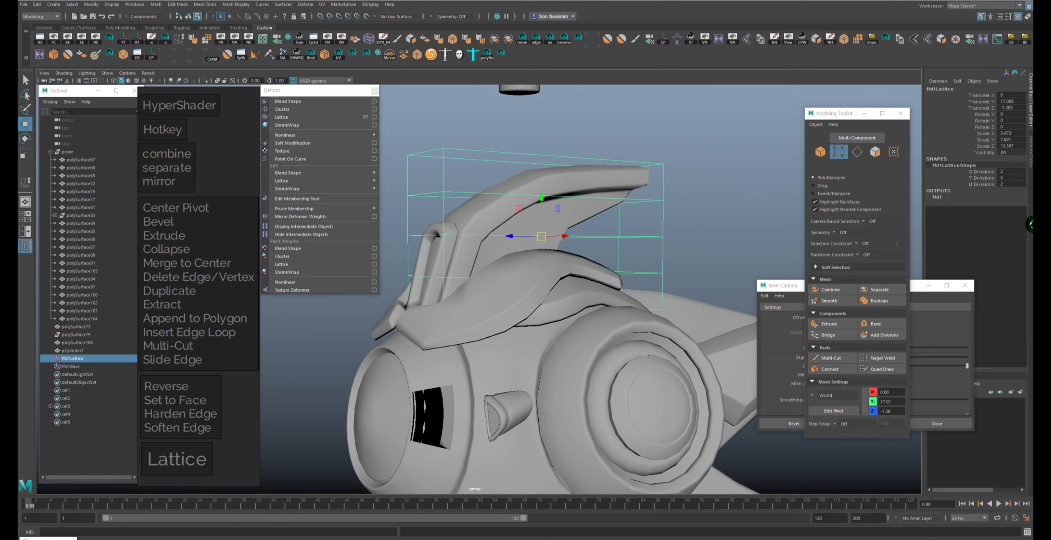
left_click_drag(686, 184, 1029, 193, "alt")
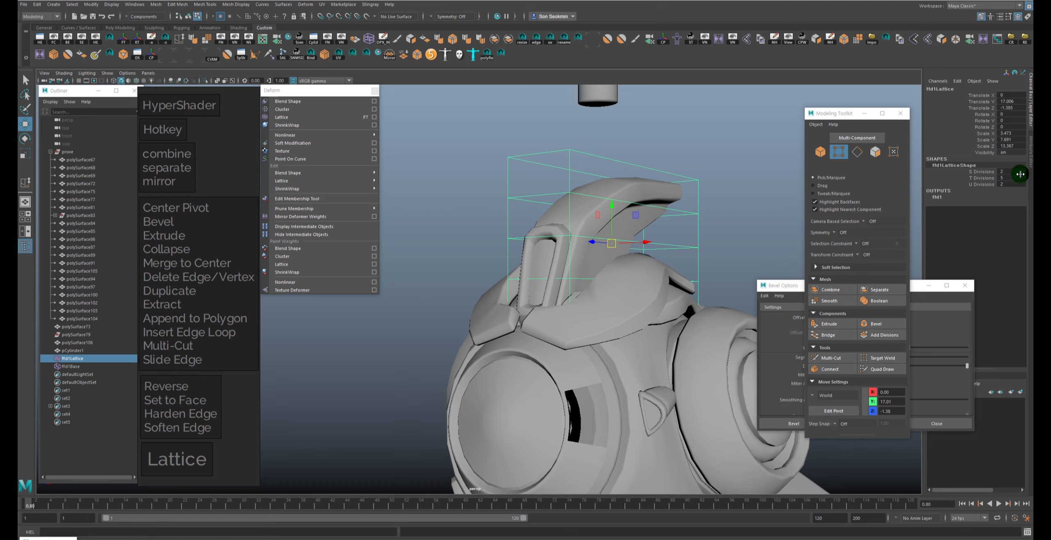
type("5")
key("Return")
left_click(699, 139)
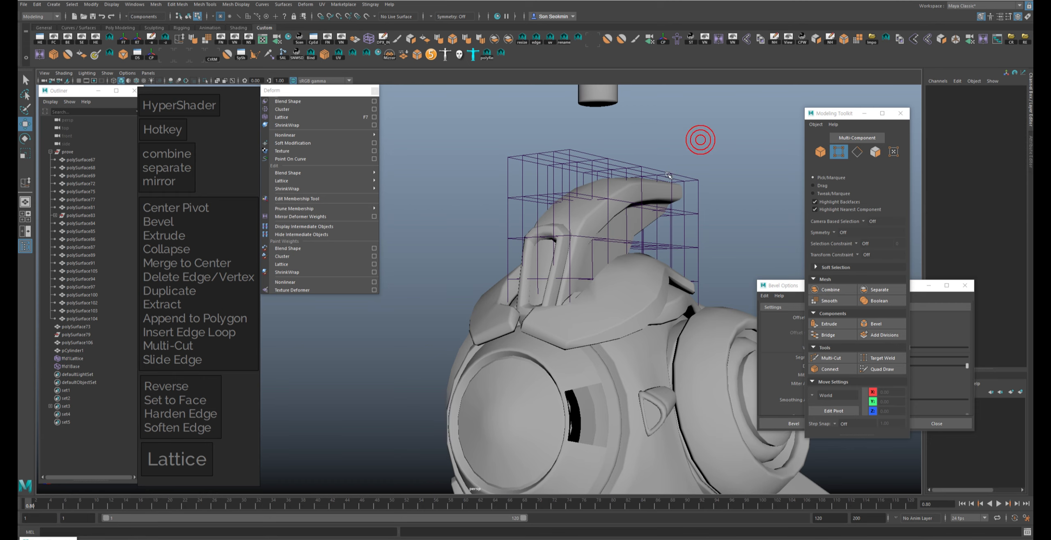
Step: Try reshaping the crest fin by moving several of its lattice points
right_click_drag(669, 173, 669, 155)
left_click_drag(669, 155, 654, 176, "alt")
key("ctrl+z")
left_click_drag(730, 200, 680, 165, "alt")
left_click_drag(641, 193, 693, 192, "alt")
left_click(637, 206)
left_click_drag(704, 187, 646, 167, "alt")
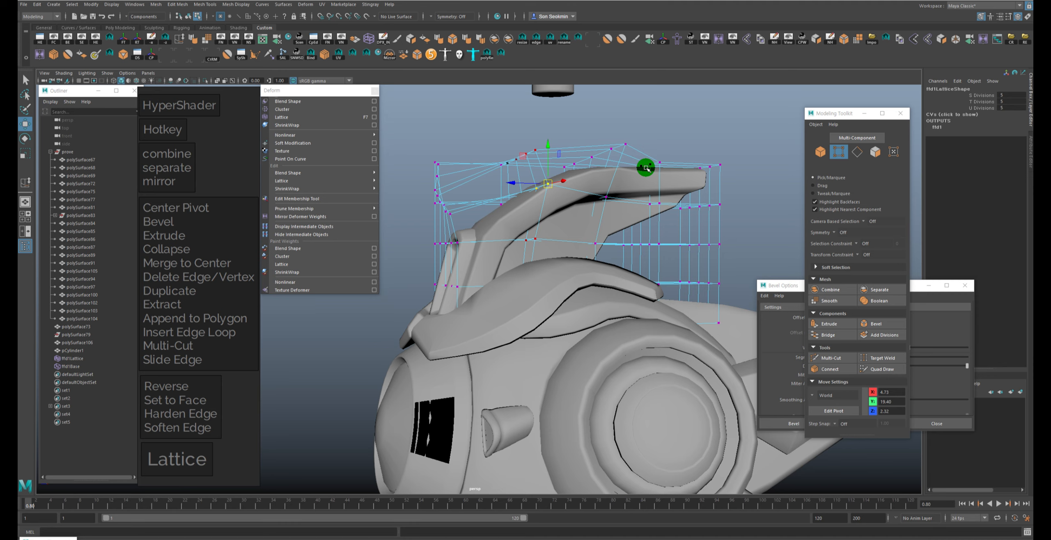
right_click_drag(646, 168, 554, 169, "alt")
left_click_drag(554, 170, 615, 187, "alt")
Step: Undo the lattice point moves on the crest fin and return to object mode
key("ctrl+z")
key("ctrl+z")
key("ctrl+z")
key("ctrl+z")
key("ctrl+z")
key("ctrl+z")
key("ctrl+z")
key("F8")
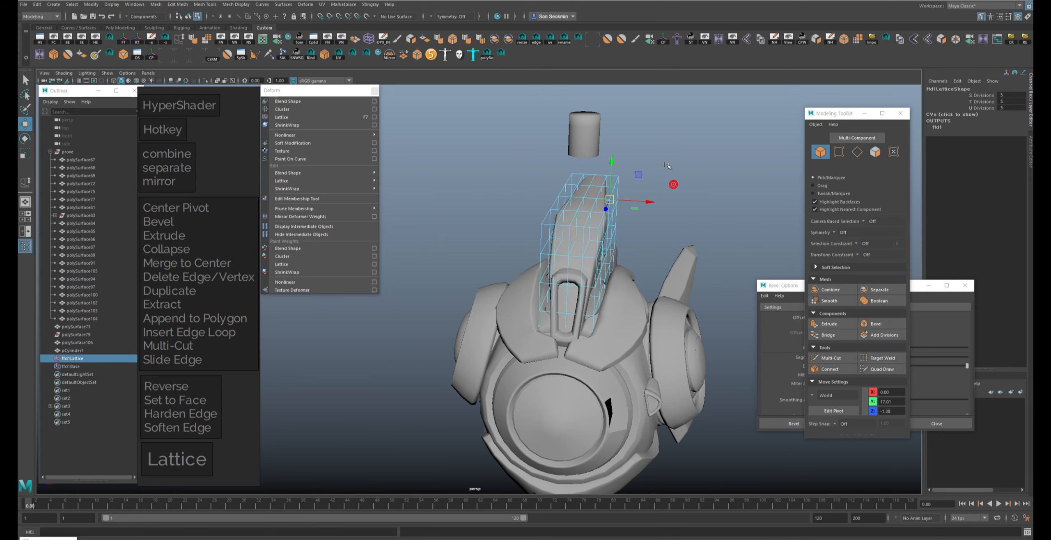
Step: Try moving the lattice points at one upper corner of the crest fin, and undo the change
left_click(615, 187)
right_click_drag(617, 181, 624, 147)
left_click_drag(608, 178, 619, 179, "alt")
left_click_drag(625, 155, 605, 187)
left_click_drag(605, 187, 656, 176, "alt")
key("ctrl+z")
key("F8")
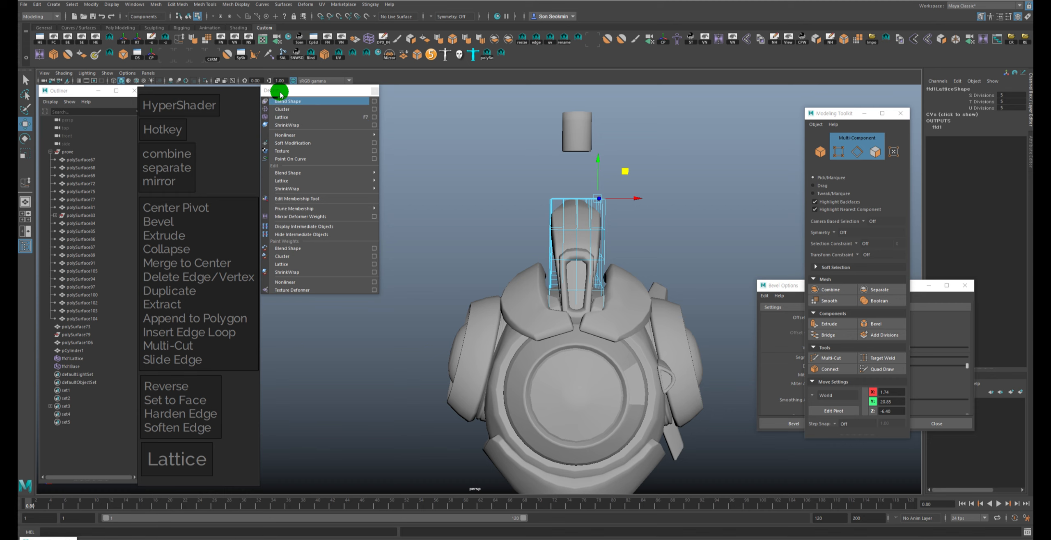
Step: Set the Move tool's symmetry to World X in its tool settings and clear the view of the lattice
double_click(25, 81)
key("w")
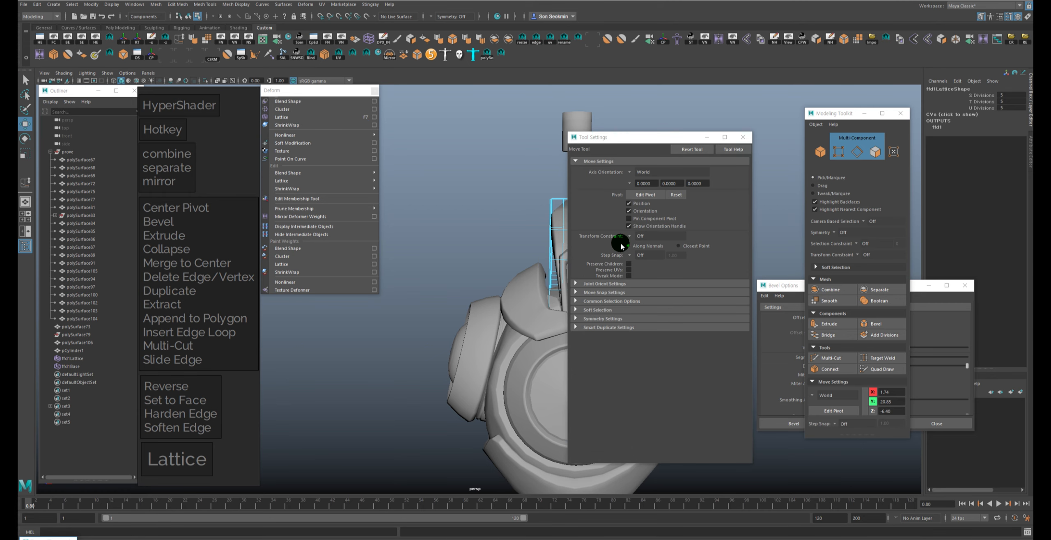
left_click(614, 329)
left_click_drag(510, 257, 504, 252, "alt")
left_click(606, 319)
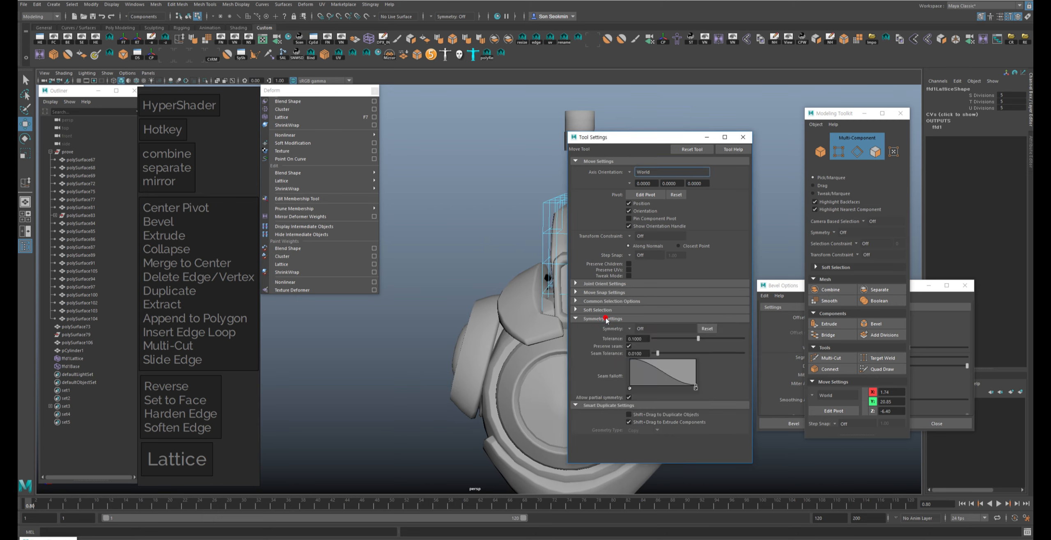
left_click(655, 336)
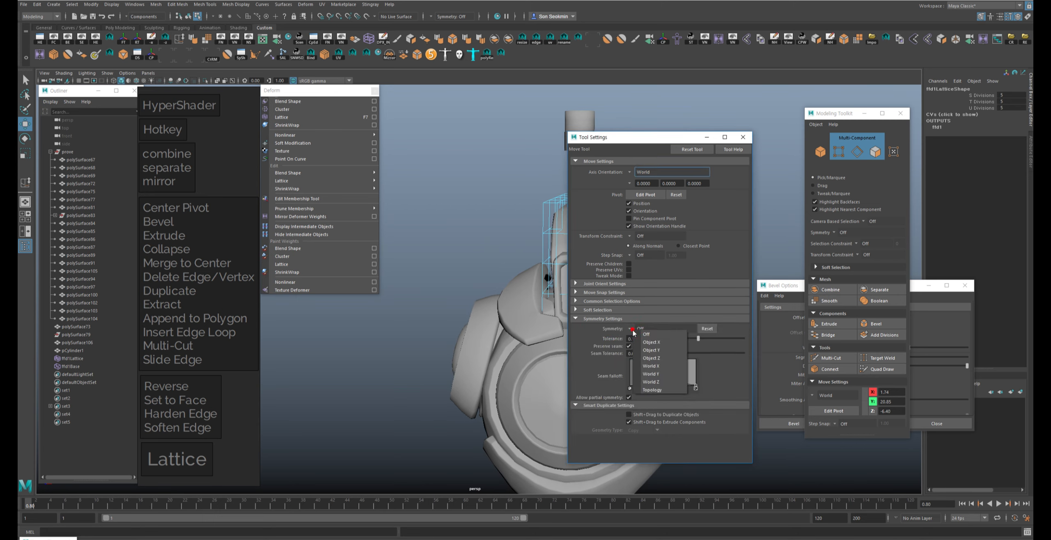
left_click(650, 364)
left_click_drag(642, 138, 769, 130)
left_click_drag(672, 180, 677, 156, "alt")
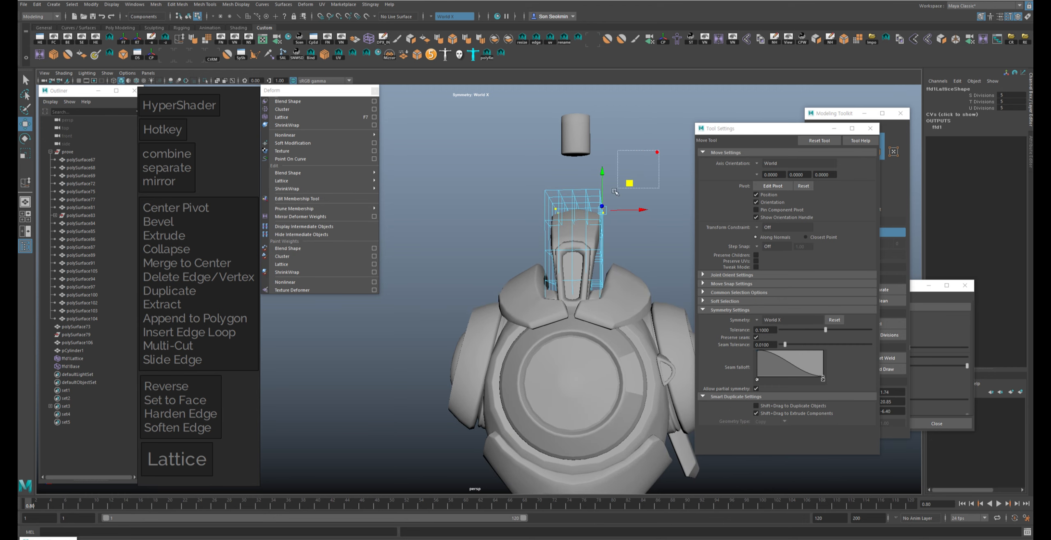
Step: Show wireframe on shaded and try spreading the lattice's upper side points outward symmetrically
left_click(597, 210)
left_click_drag(619, 189, 622, 175, "alt")
right_click_drag(604, 204, 605, 183)
left_click_drag(625, 184, 629, 178, "alt")
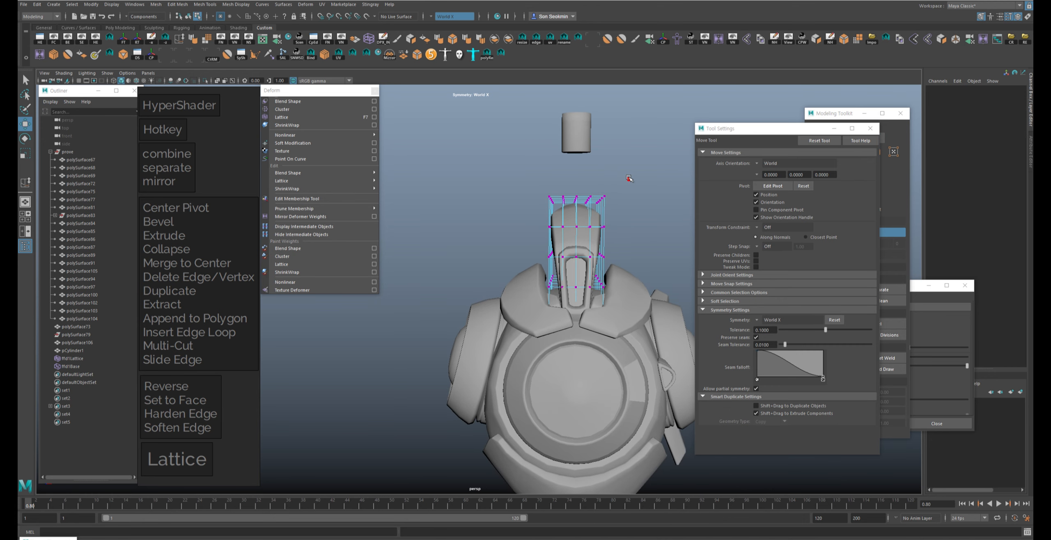
mouse_move(596, 214)
left_mouse_down()
mouse_move(636, 200)
mouse_move(668, 235)
mouse_move(621, 215)
left_mouse_up()
key("alt+5")
mouse_move(622, 211)
left_mouse_down()
mouse_move(639, 229)
mouse_move(611, 170)
mouse_move(639, 209)
left_mouse_up()
key("ctrl+z")
left_click_drag(751, 129, 828, 186)
left_click(662, 147)
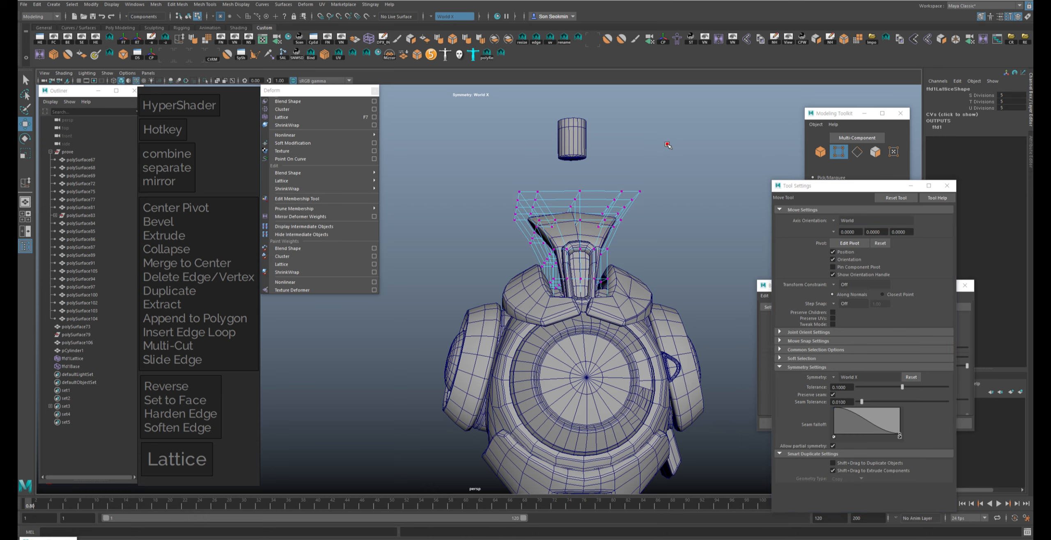
Step: Undo the symmetrical lattice point moves and return to object mode
key("ctrl+z")
key("ctrl+z")
key("ctrl+z")
key("F8")
Step: Delete set1 through set5 from the Outliner
left_click(664, 153)
left_click_drag(664, 152, 667, 163, "alt")
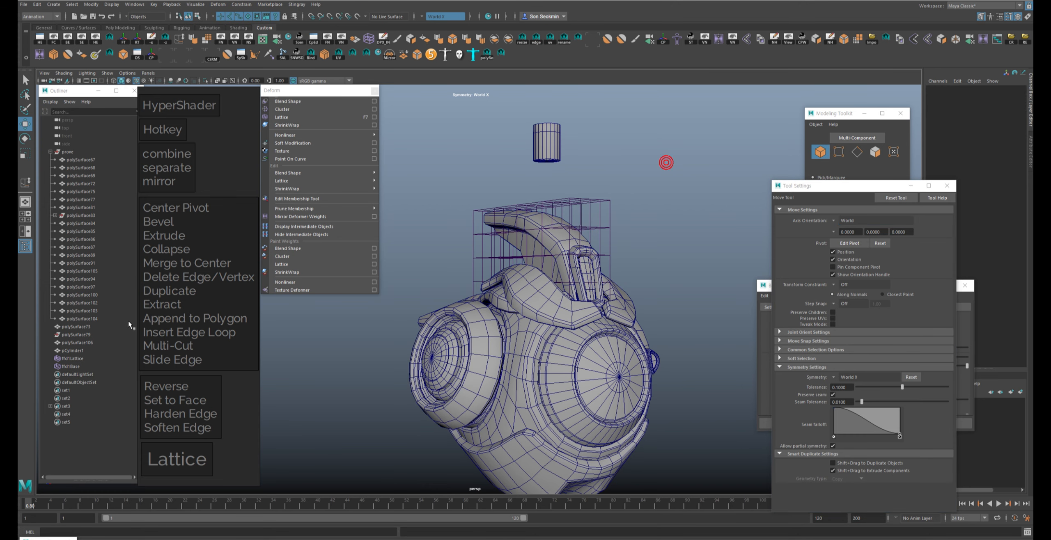
left_click_drag(67, 390, 81, 424)
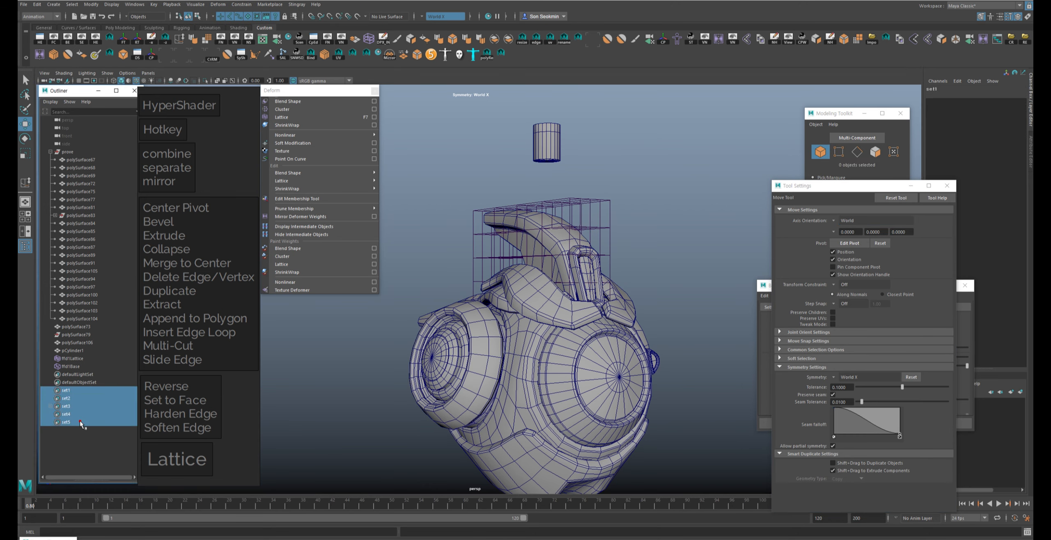
Step: Select ffd1Lattice and ffd1Base together, try rotating them, and undo the rotation
left_click(78, 359)
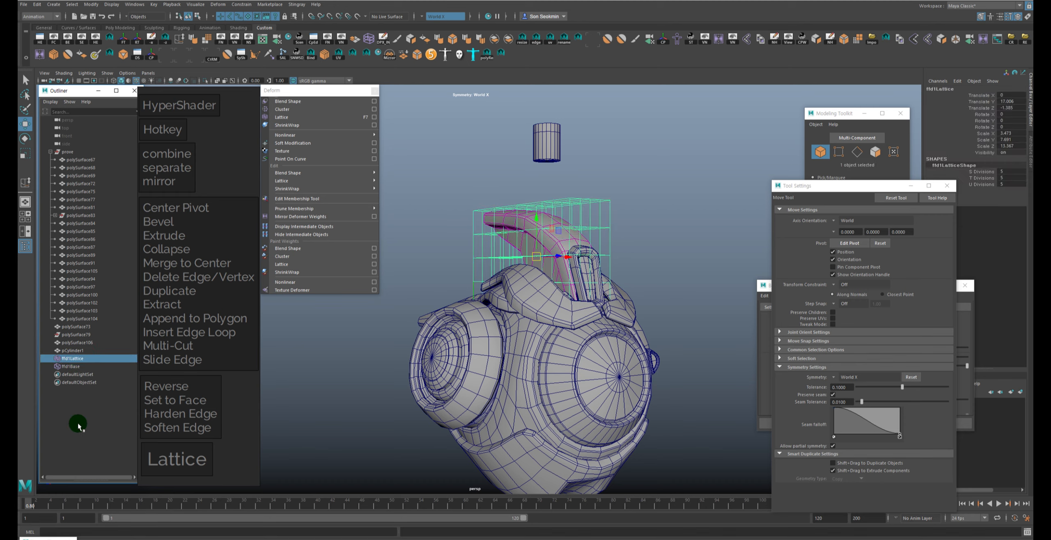
left_click(73, 367, "shift")
left_click_drag(505, 243, 589, 240, "alt")
key("e")
middle_click_drag(611, 248, 637, 279, "alt")
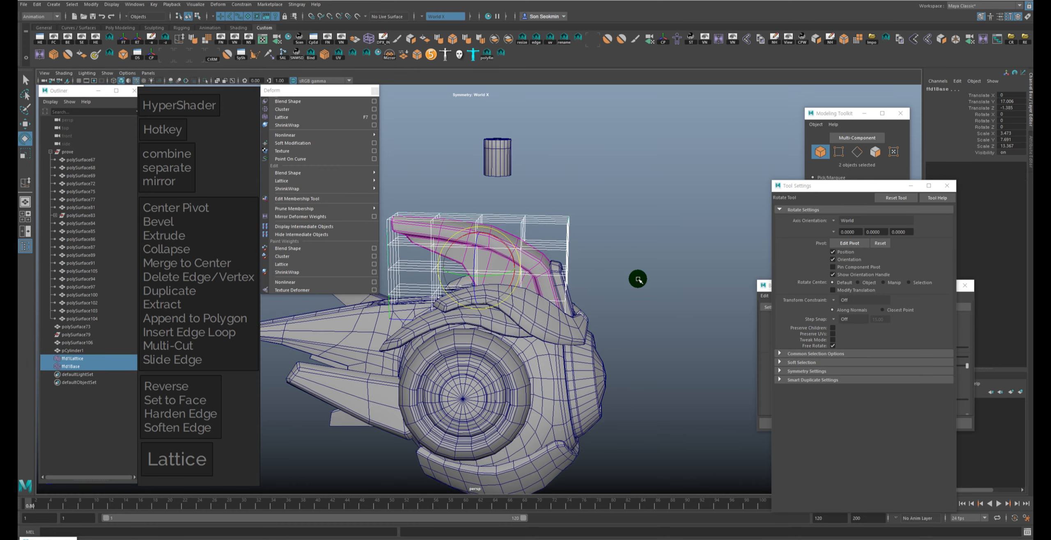
left_click_drag(638, 279, 611, 285, "alt")
mouse_move(543, 285)
left_mouse_down()
mouse_move(503, 249)
mouse_move(498, 195)
mouse_move(545, 274)
left_mouse_up()
key("ctrl+z")
Step: Rotate the lattice and its base together about 48 degrees around X to tilt them over the crest fin
mouse_move(624, 238)
left_mouse_down("alt")
mouse_move(671, 216)
mouse_move(573, 220)
mouse_move(543, 255)
mouse_move(548, 268)
mouse_move(612, 238)
left_mouse_up("alt")
middle_click_drag(585, 240, 632, 252, "alt")
left_click_drag(610, 225, 619, 227, "alt")
right_click_drag(607, 222, 663, 265, "alt")
left_click_drag(600, 257, 606, 243, "alt")
left_click_drag(672, 208, 678, 215, "alt")
right_click_drag(605, 164, 667, 205, "alt")
Step: Set the axis orientation of the transform tools to Object for the tilted lattice and base
left_click(834, 221)
left_click(845, 226)
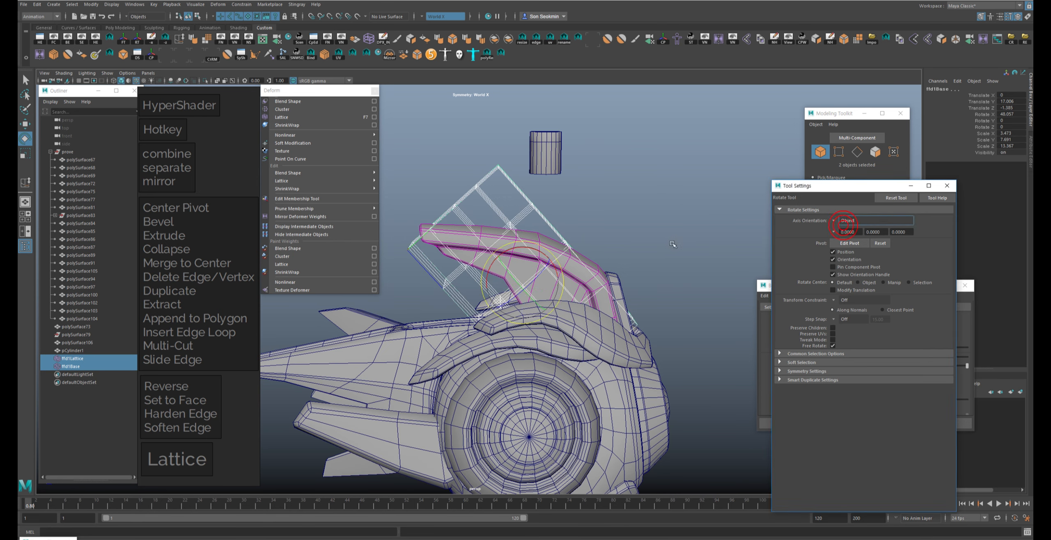
left_click_drag(674, 245, 669, 241, "alt")
key("r")
left_click_drag(693, 210, 710, 214, "alt")
key("w")
left_click(835, 220)
left_click(835, 223)
key("e")
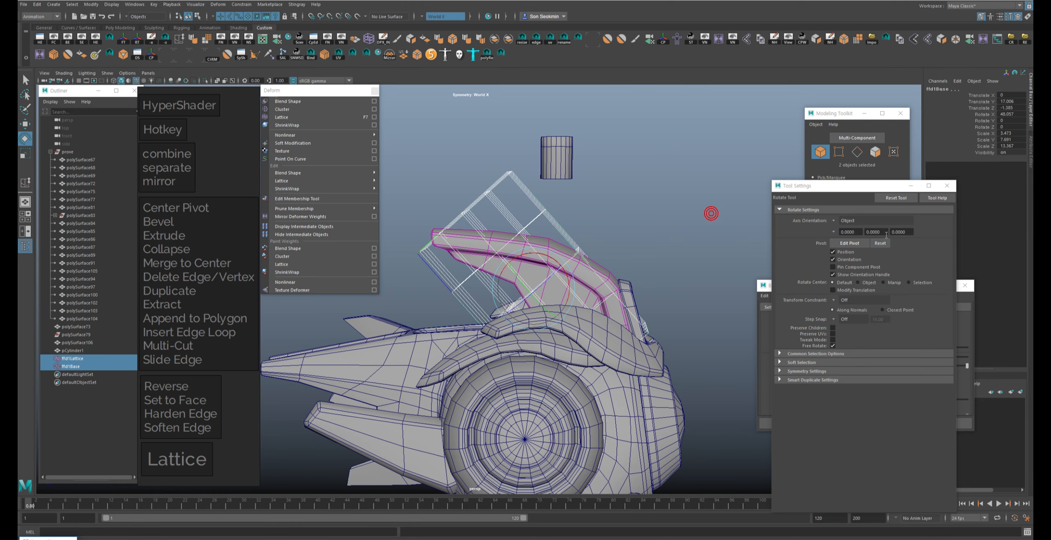
key("w")
key("e")
key("r")
key("w")
key("e")
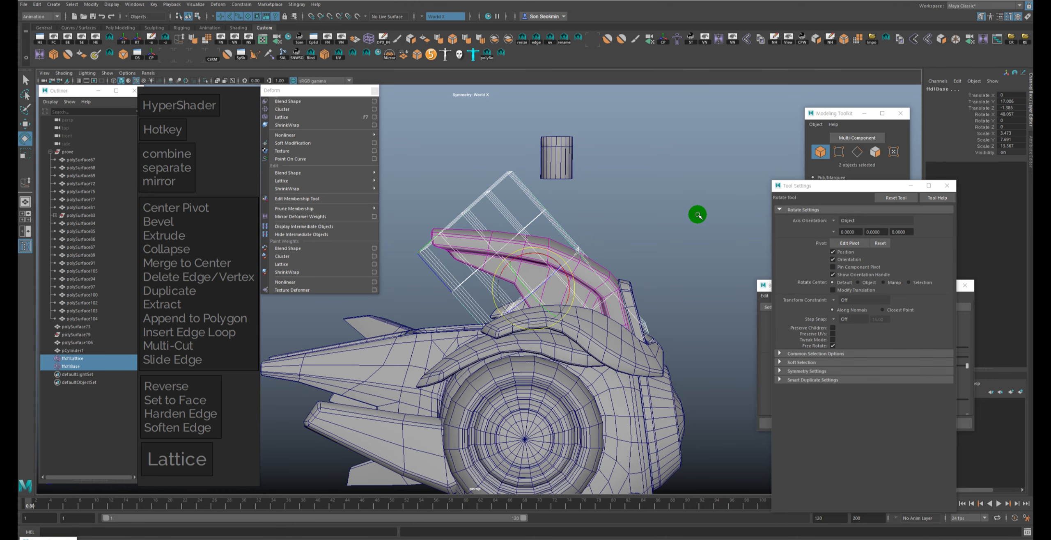
Step: Scale the lattice and base to about 10.1 in Y and 16.1 in Z, and shift them slightly up along their own axis
left_click_drag(631, 236, 637, 234, "alt")
key("r")
left_click_drag(532, 275, 542, 269)
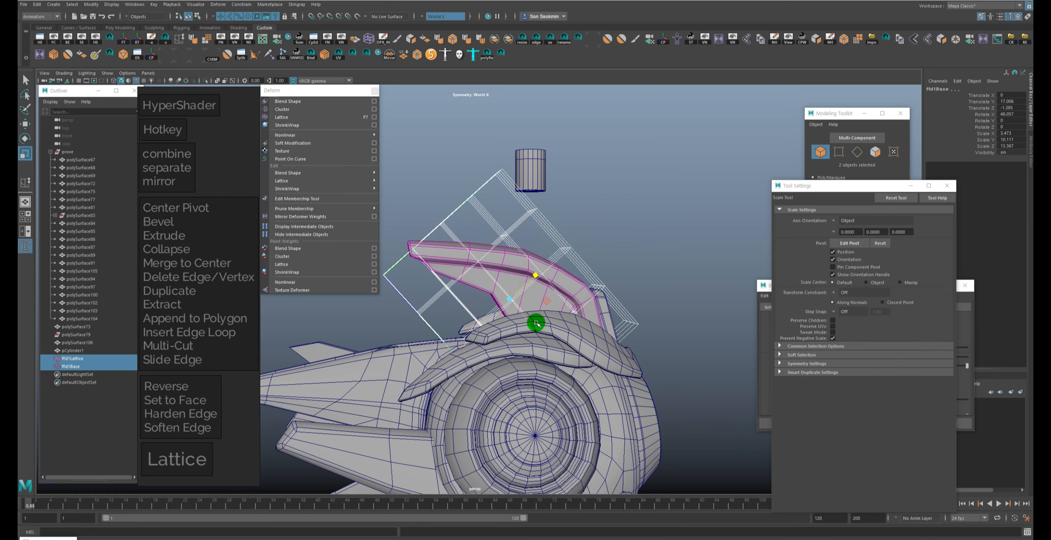
left_click_drag(535, 322, 533, 333)
mouse_move(665, 272)
left_mouse_down("alt")
mouse_move(594, 286)
mouse_move(703, 267)
left_mouse_up("alt")
key("4")
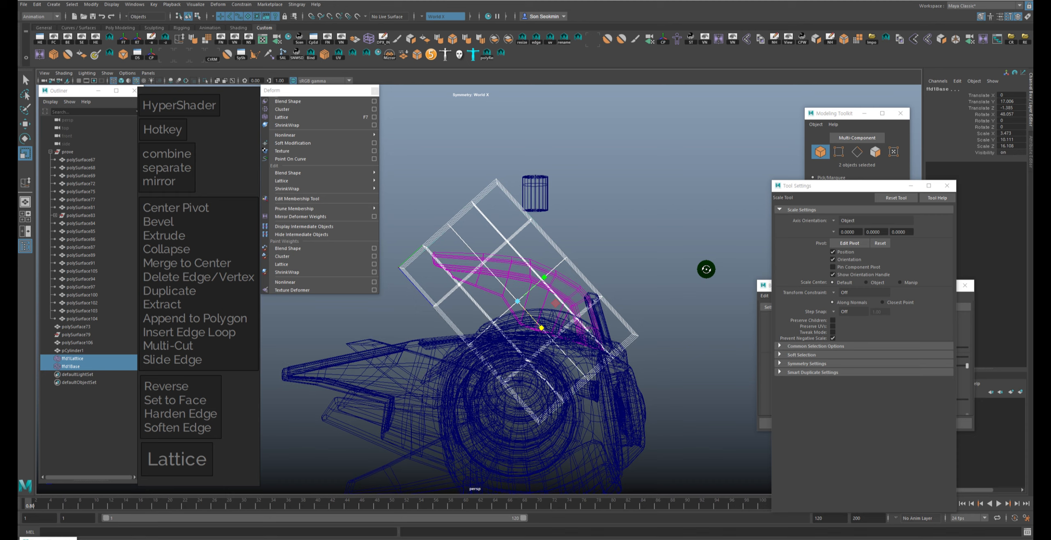
key("w")
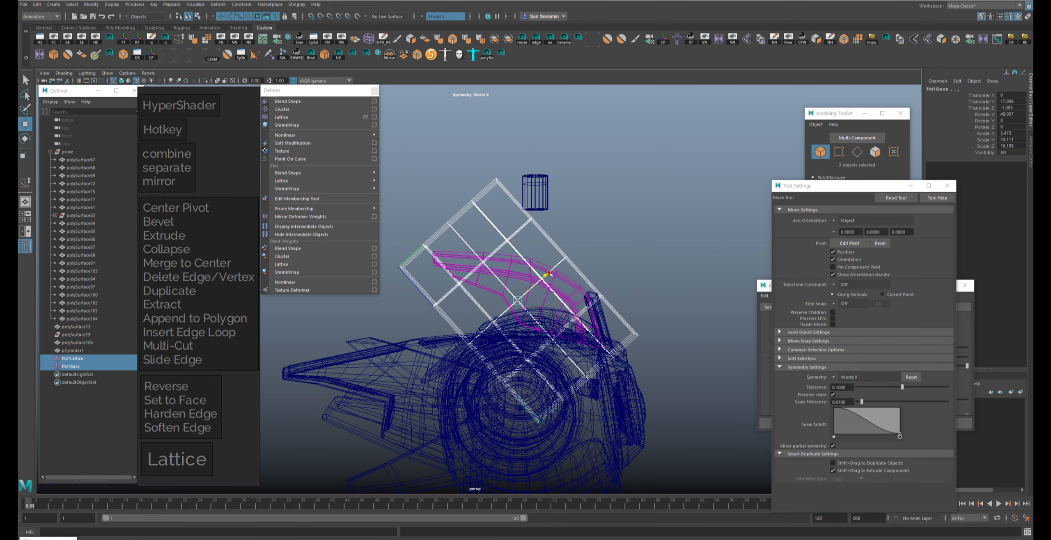
left_click_drag(549, 272, 568, 253)
Step: Move the lattice's middle edge points and lower points along their own axes to bend the crest fin
right_click(573, 250)
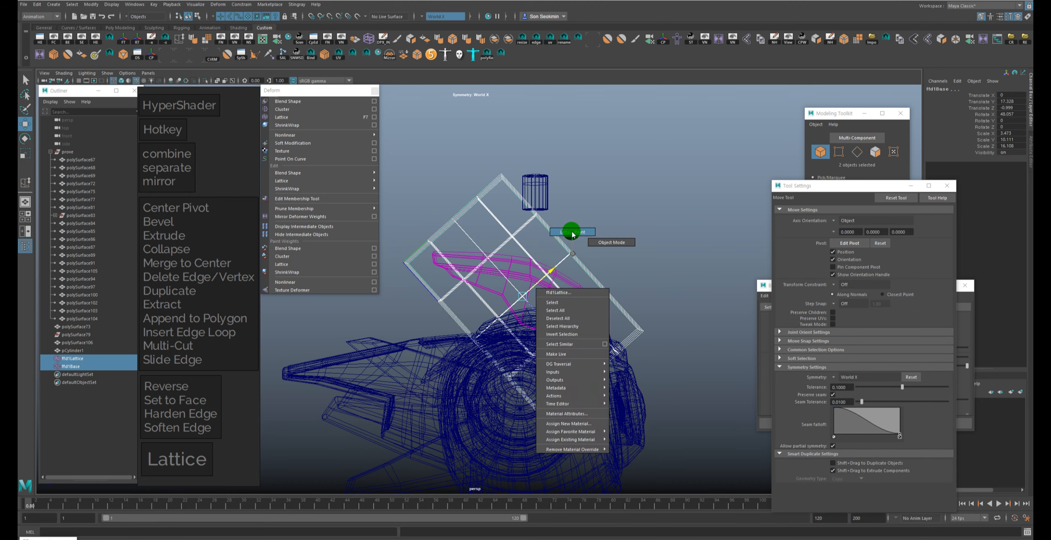
right_click_drag(573, 235, 572, 234)
left_click_drag(604, 225, 558, 268)
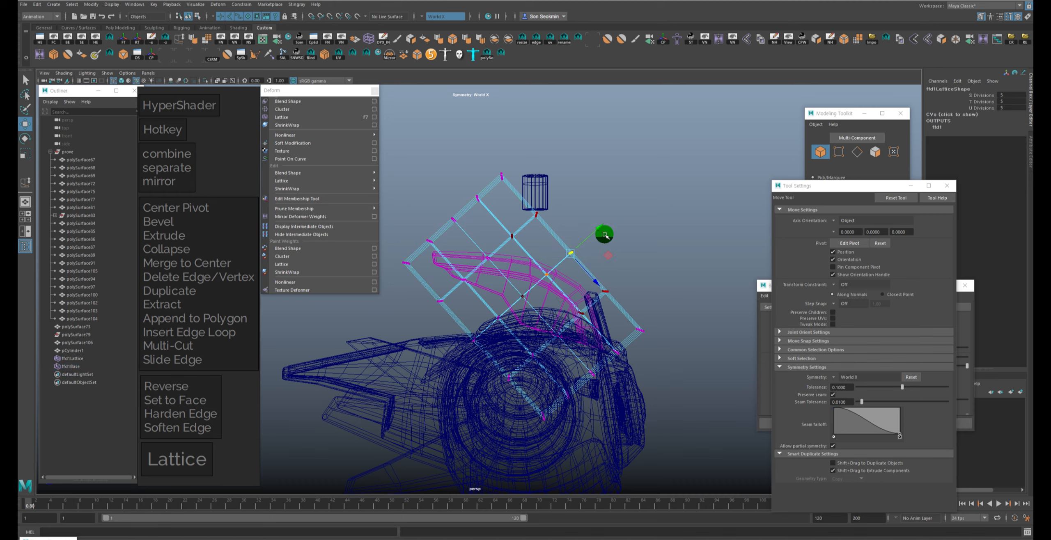
left_click_drag(614, 219, 648, 203)
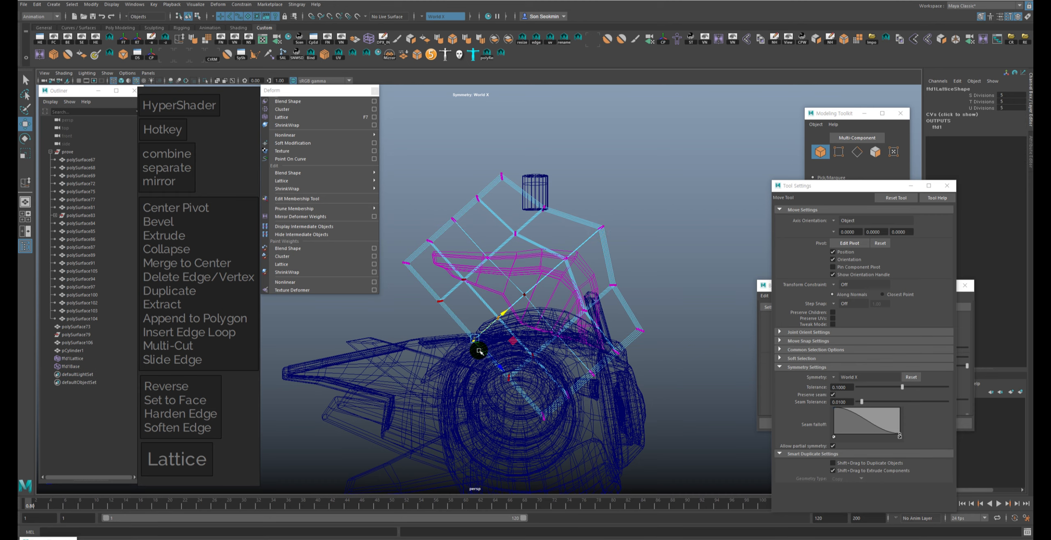
left_click_drag(501, 314, 565, 328)
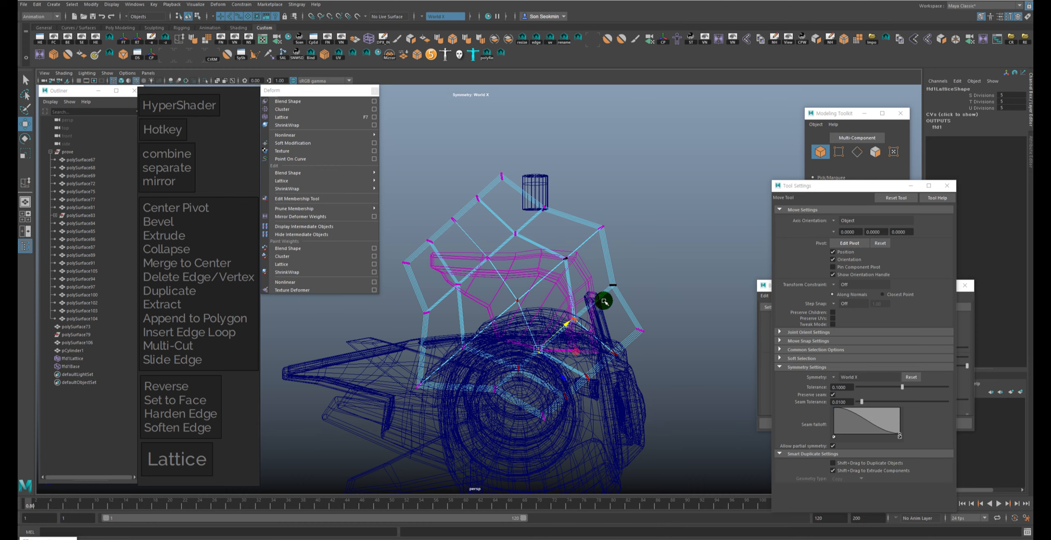
left_click_drag(602, 292, 610, 286)
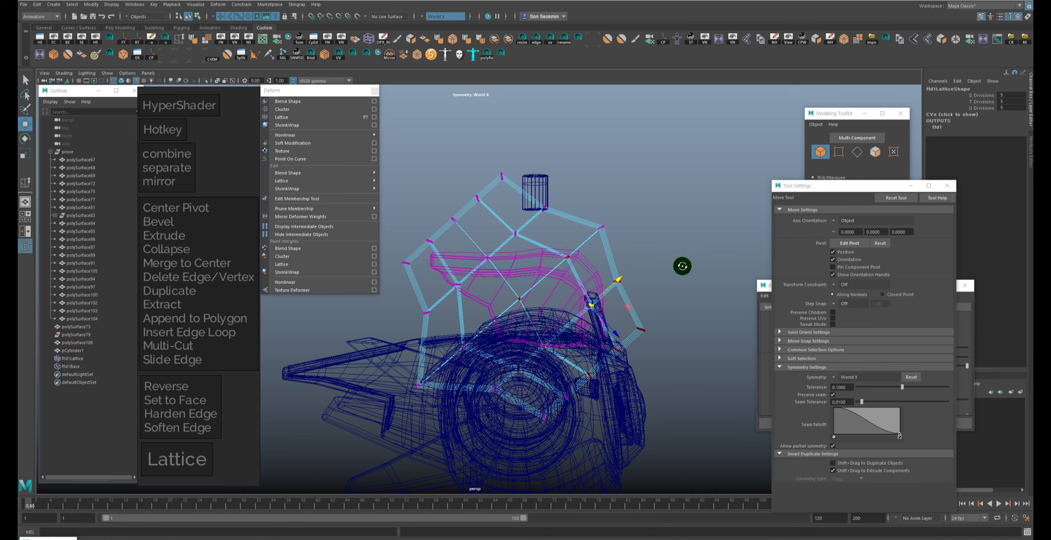
Step: Restore the shaded display and leave lattice point editing with the whole head in view
left_click_drag(683, 265, 616, 271, "alt")
right_click_drag(682, 265, 635, 242, "alt")
mouse_move(635, 242)
left_mouse_down("alt")
mouse_move(650, 218)
mouse_move(645, 237)
mouse_move(614, 218)
mouse_move(629, 283)
mouse_move(648, 291)
mouse_move(528, 258)
left_mouse_up("alt")
key("5")
key("F8")
key("F8")
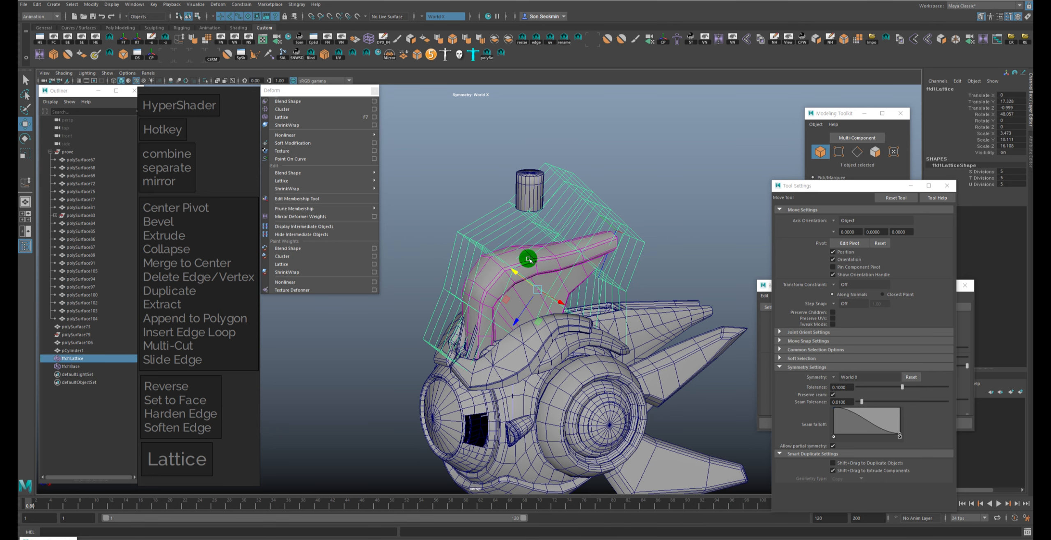
Step: Delete the construction history of the crest fin and surrounding parts to bake the lattice deformation, and clear the selection
left_click(540, 262)
left_click_drag(701, 181, 488, 353)
left_click_drag(669, 167, 479, 323, "shift")
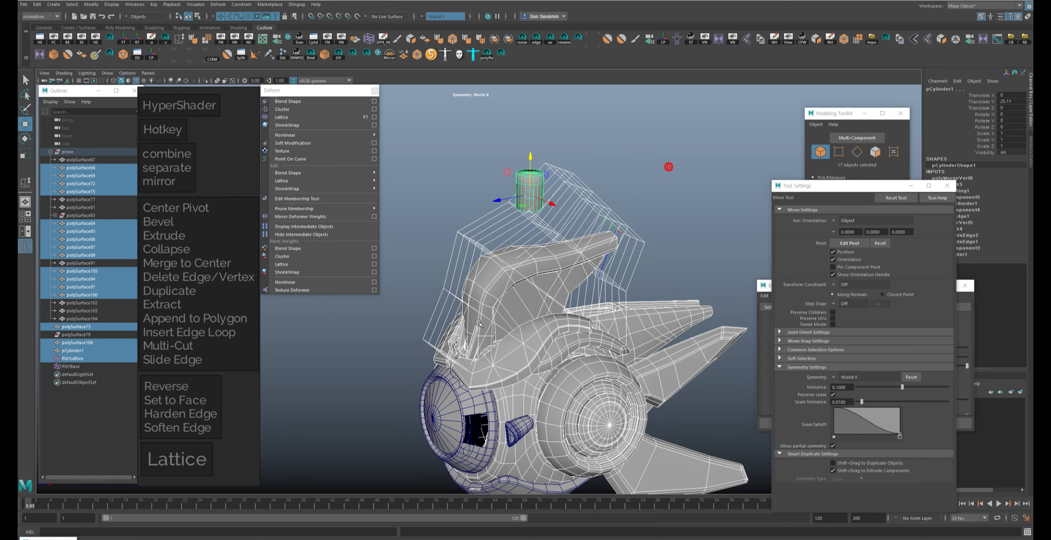
left_click(639, 206)
left_click(559, 255)
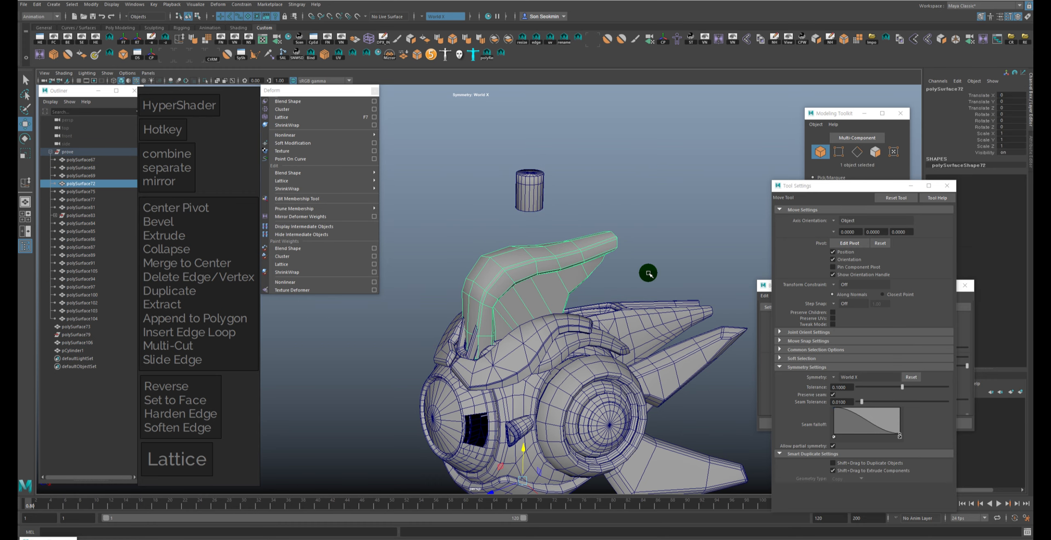
left_click(667, 263)
mouse_move(603, 291)
left_mouse_down("alt")
mouse_move(721, 291)
mouse_move(611, 261)
mouse_move(598, 291)
left_mouse_up("alt")
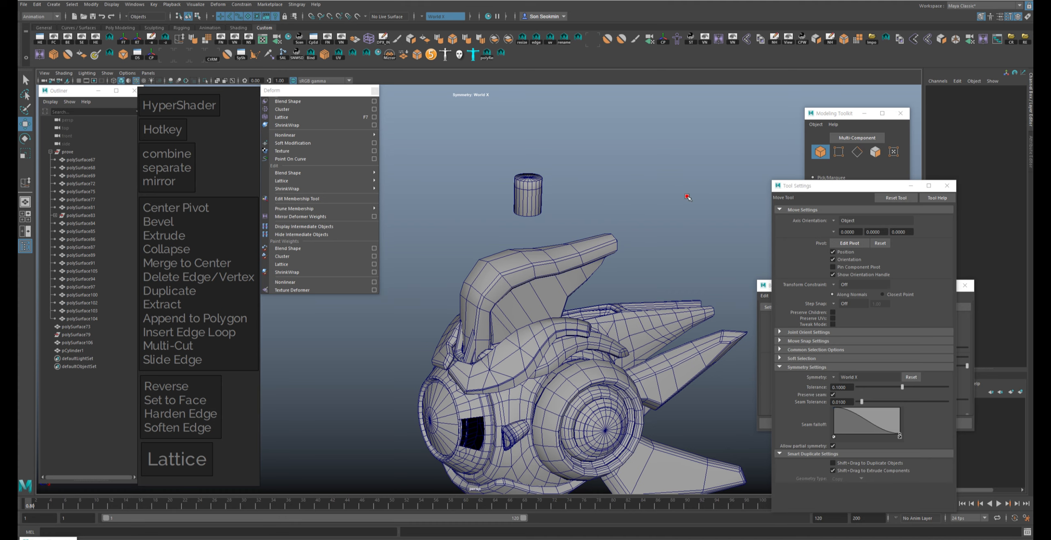
left_click(203, 457)
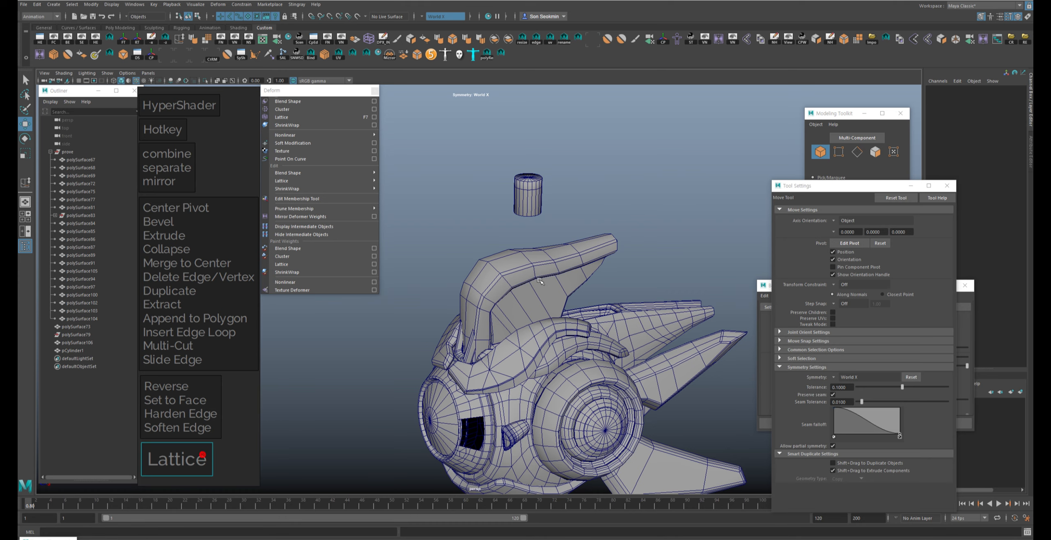
mouse_move(542, 278)
left_mouse_down("alt")
mouse_move(568, 266)
mouse_move(555, 278)
left_mouse_up("alt")
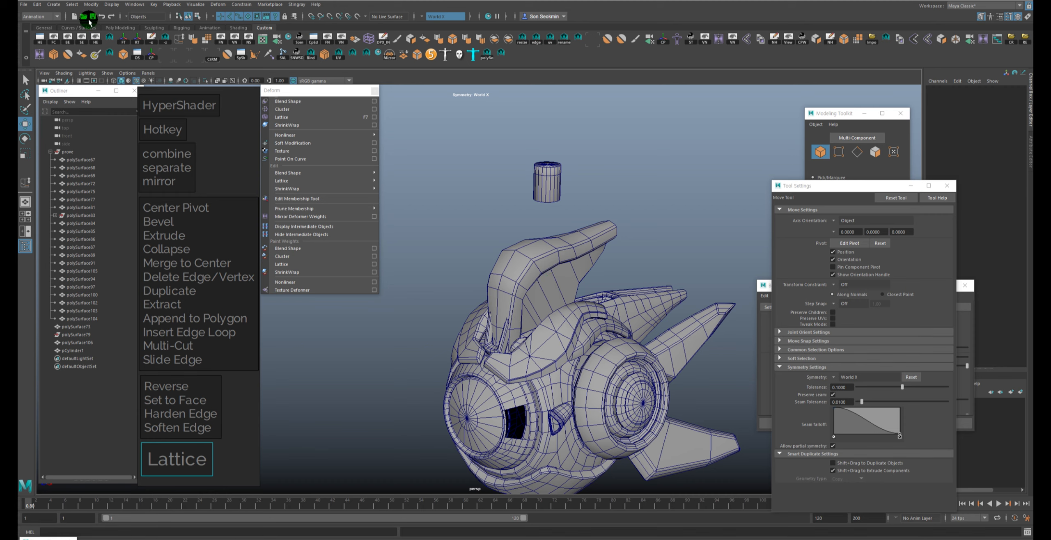
left_click(179, 131)
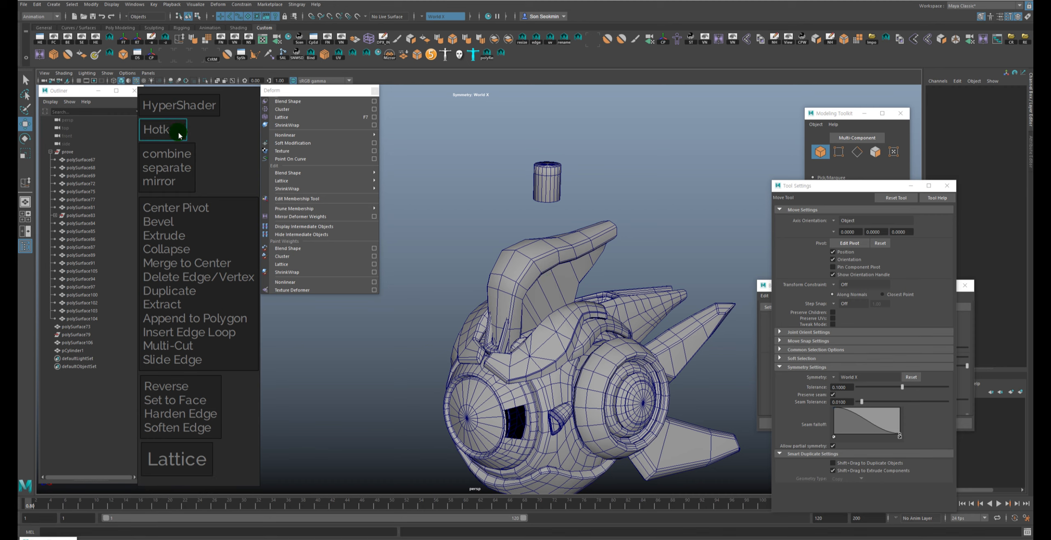
Step: Close the Outliner window and open it again
left_click_drag(72, 95, 66, 97)
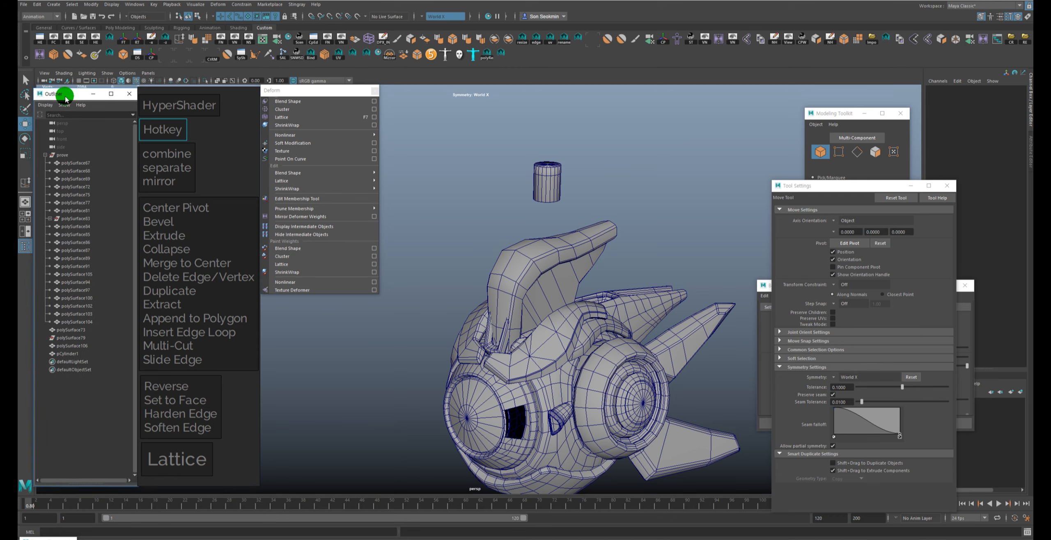
left_click(118, 4)
mouse_move(136, 5)
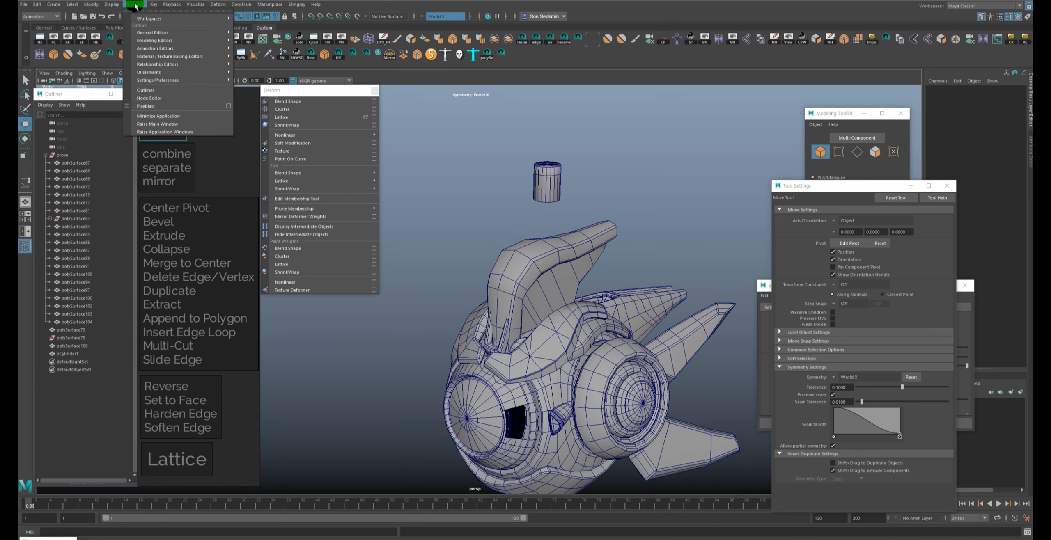
left_click(159, 91)
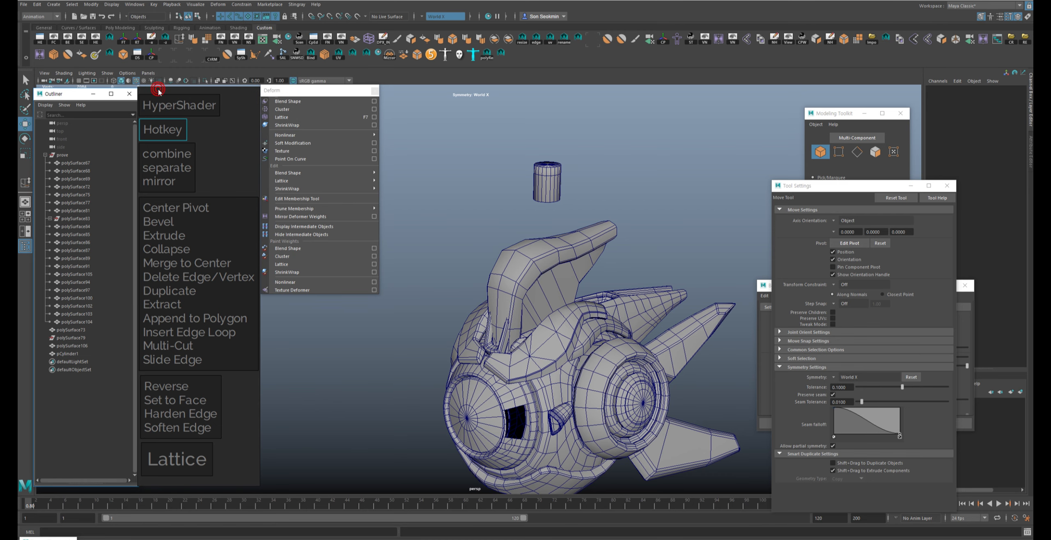
left_click(124, 4)
left_click(131, 120)
left_click(138, 5)
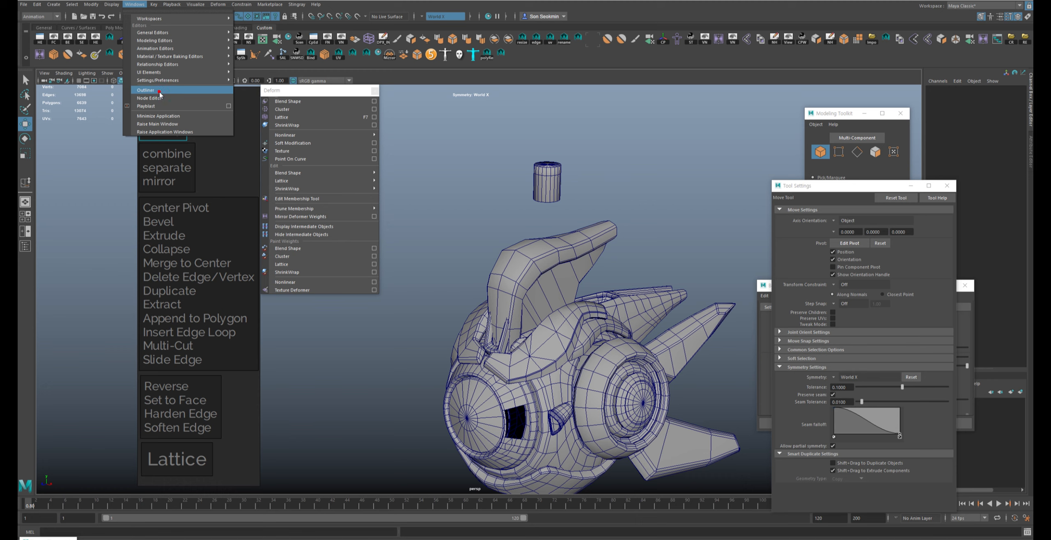
left_click(146, 90)
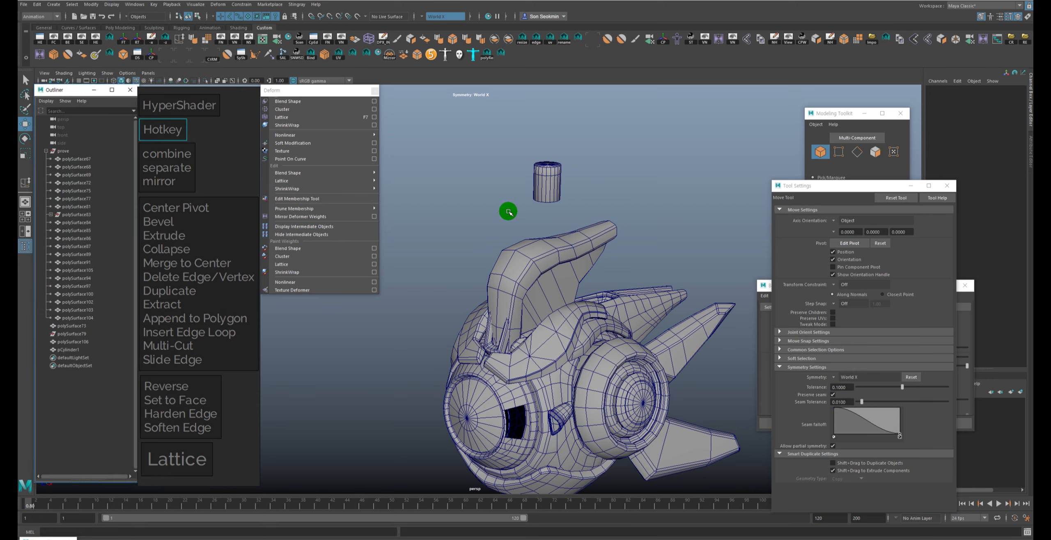
Step: Close the Tool Settings, Modeling Toolkit and Bevel Options windows to clear the viewport around the head
scroll(509, 212, "down", 3)
left_click(948, 185)
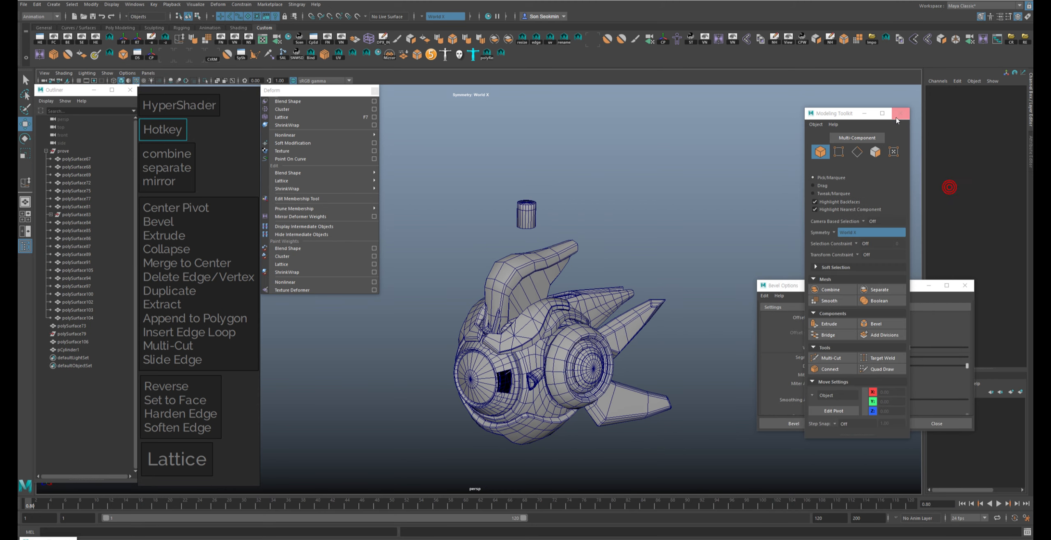
left_click(899, 115)
left_click(965, 285)
left_click_drag(640, 264, 694, 253, "alt")
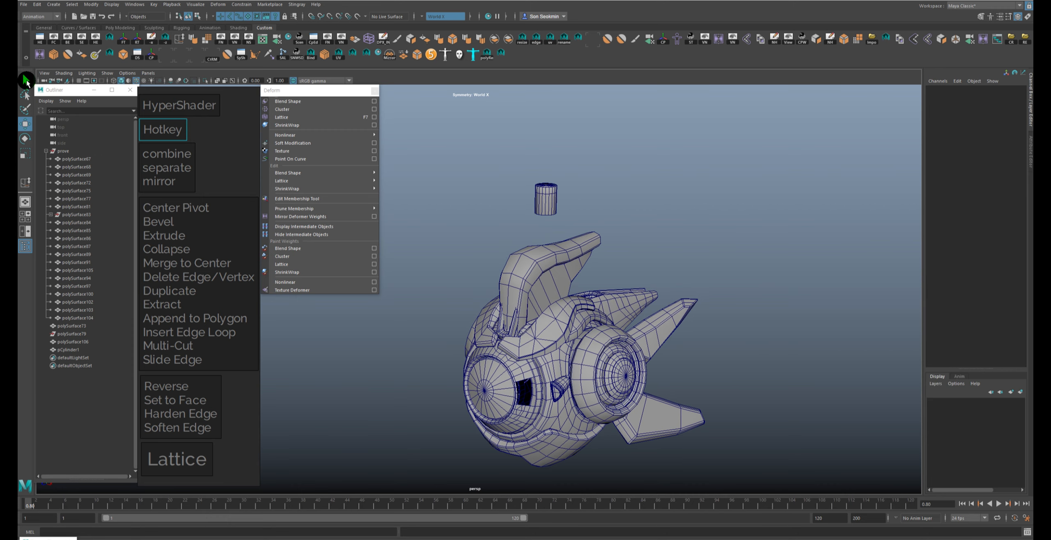
Step: Open the Select Tool's symmetry settings and try Object X, World X and Topology in turn
double_click(25, 80)
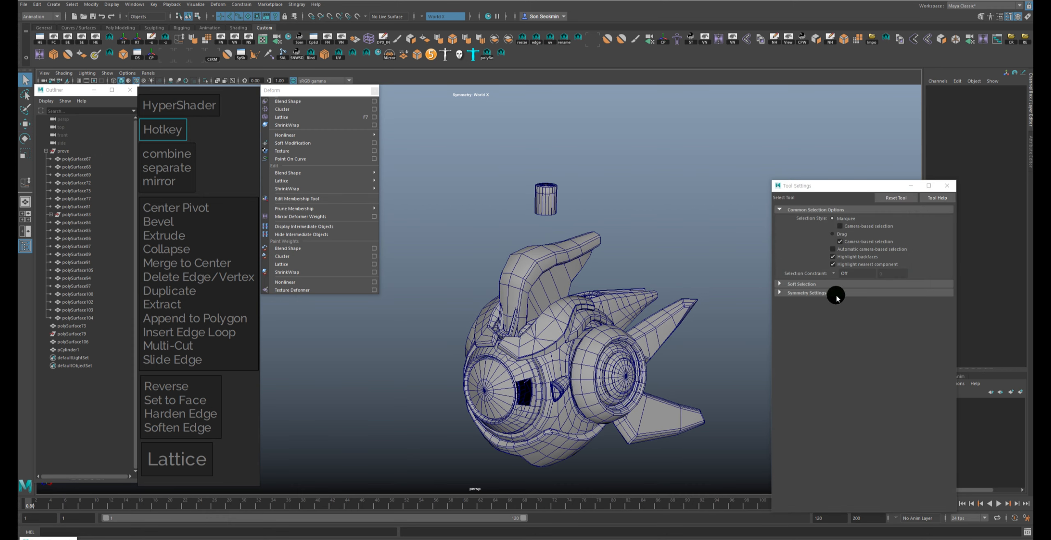
left_click(807, 293)
left_click(846, 303)
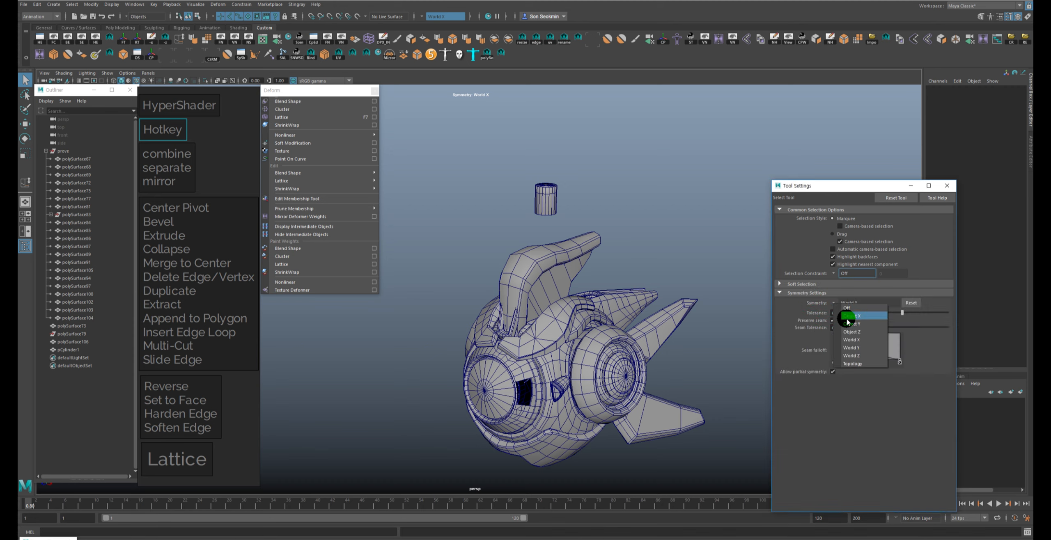
left_click(842, 315)
left_click(840, 303)
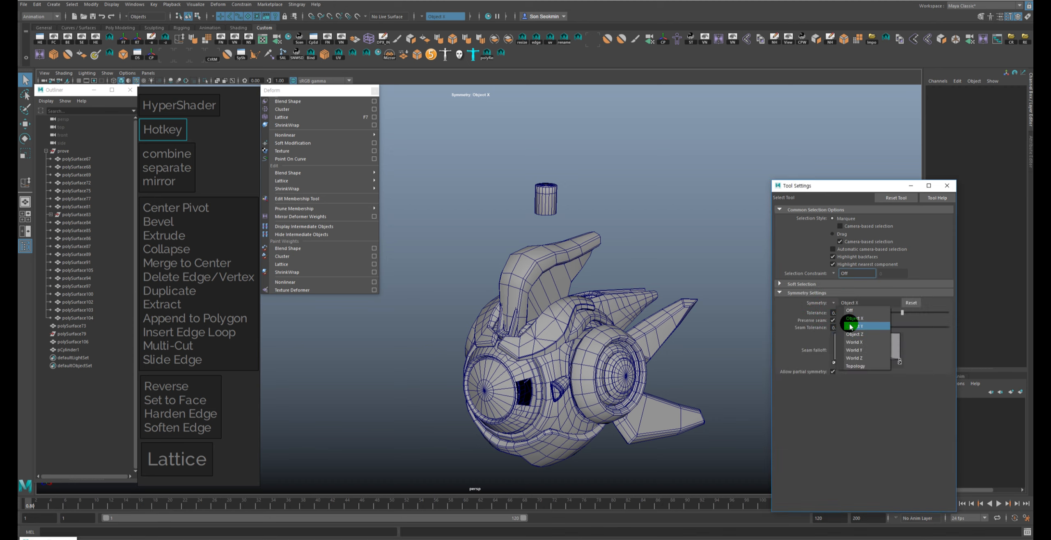
left_click(858, 319)
left_click(850, 304)
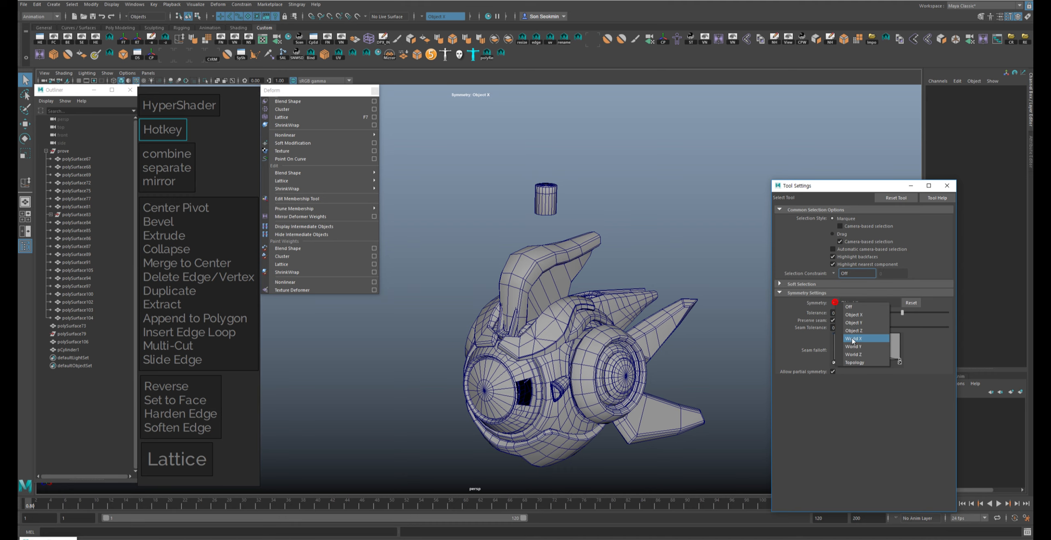
left_click(854, 342)
left_click(836, 306)
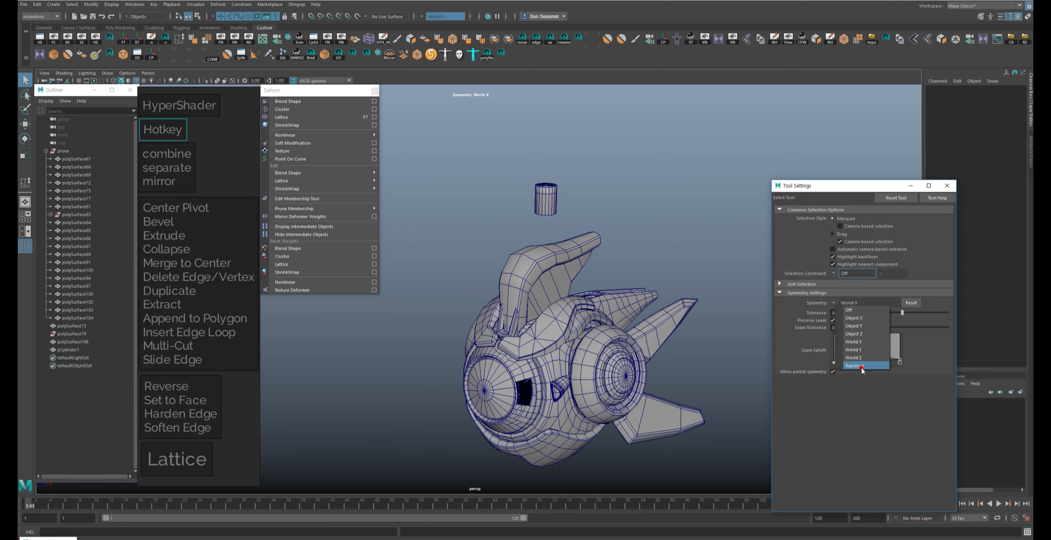
left_click(861, 367)
Step: Enable Topology symmetry for the head's lower jaw panel, using an edge on its centre line as the symmetry edge
left_click_drag(577, 366, 632, 376, "alt")
middle_click_drag(632, 375, 651, 265, "alt")
left_click_drag(651, 265, 650, 251, "alt")
right_click_drag(650, 251, 689, 389, "alt")
key("w")
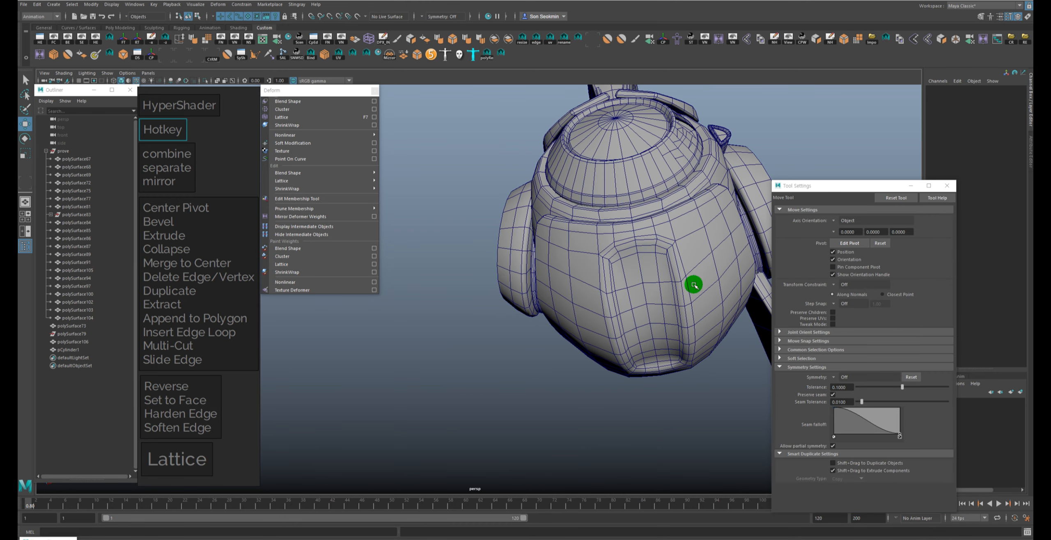
left_click(694, 284)
middle_click_drag(694, 262, 599, 273, "alt")
right_click_drag(599, 273, 676, 369, "alt")
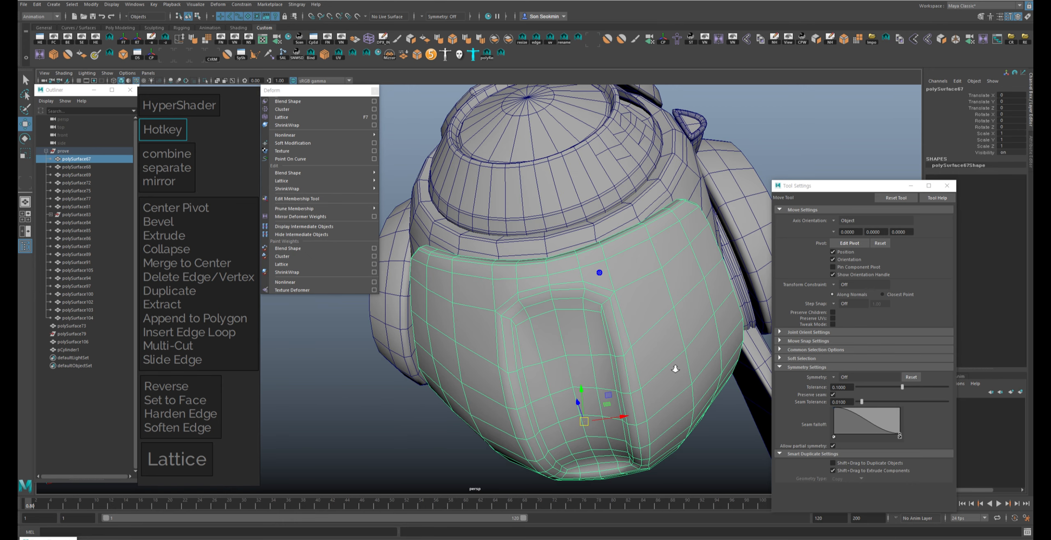
left_click(835, 377)
left_click(859, 437)
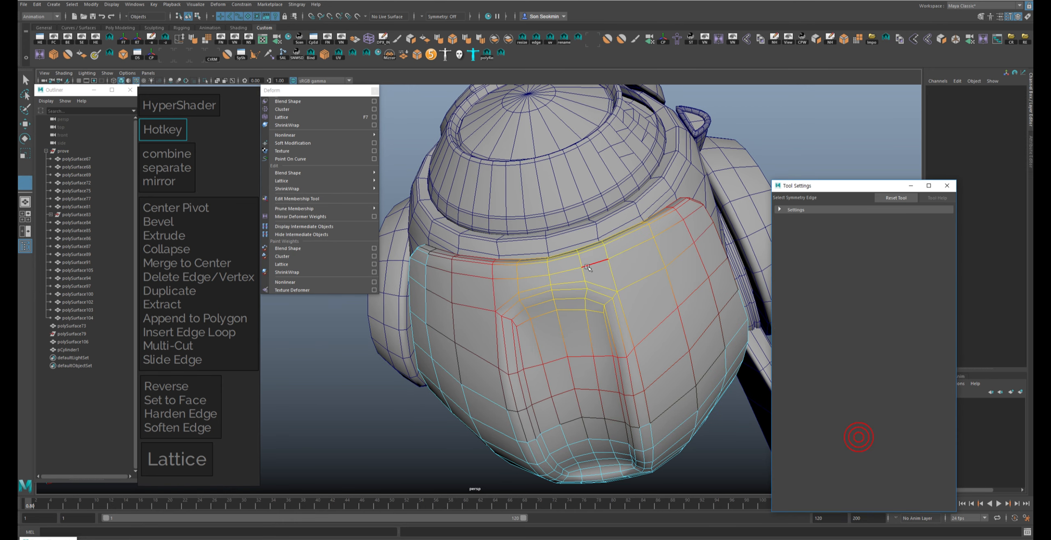
left_click(546, 268)
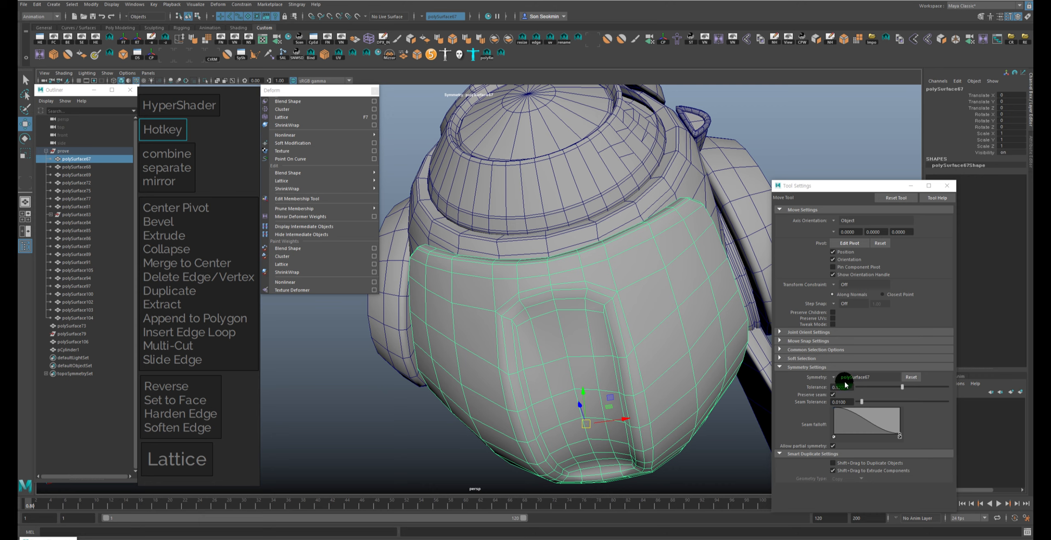
Step: Try moving a vertex above the jaw panel's recess with its mirrored counterpart, and undo the move
left_click_drag(610, 311, 607, 302, "alt")
key("F9")
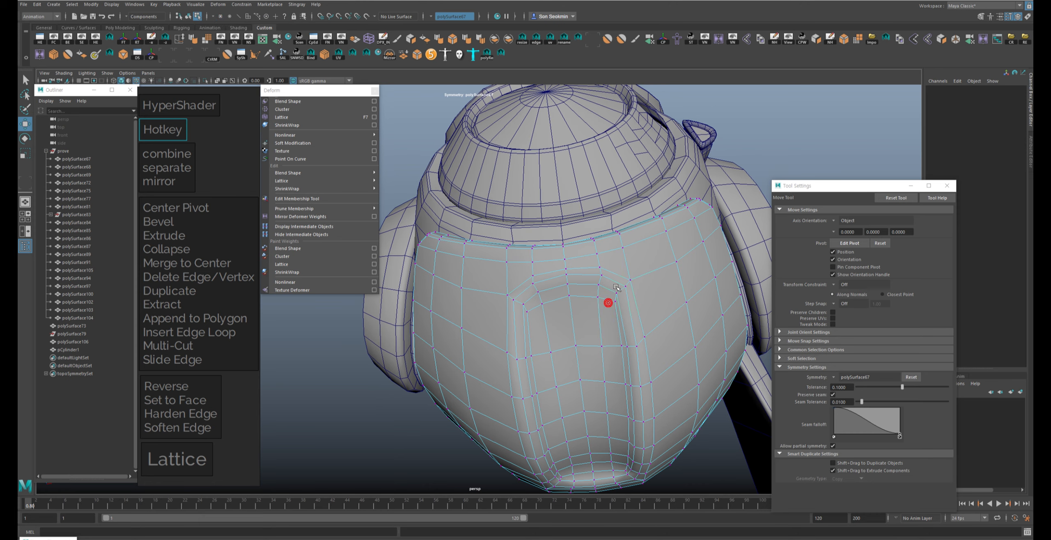
left_click(624, 250)
left_click_drag(624, 249, 647, 252)
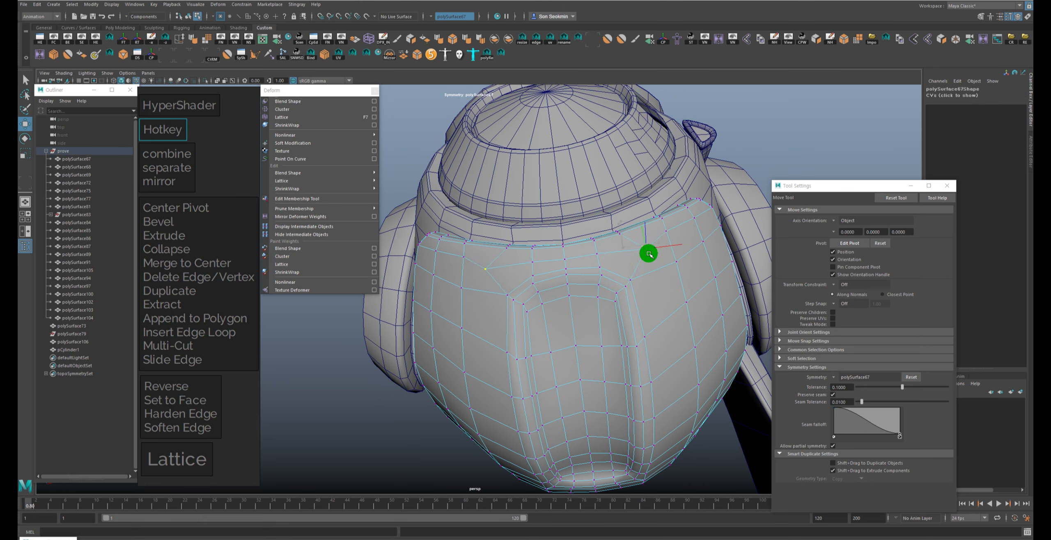
key("ctrl+z")
Step: Move the whole jaw panel out below the head and rotate it to an off-axis angle
key("ctrl+shift+x")
right_click_drag(694, 305, 611, 305, "alt")
key("F8")
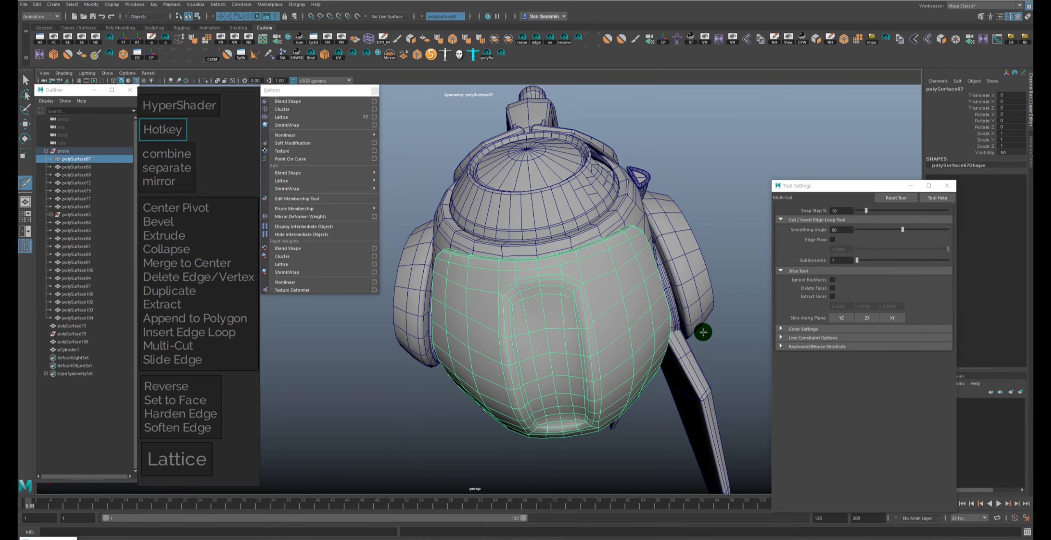
left_click_drag(702, 331, 690, 347, "alt")
right_click_drag(698, 328, 622, 331, "alt")
left_click_drag(622, 331, 609, 349, "alt")
key("w")
left_click_drag(533, 344, 655, 387)
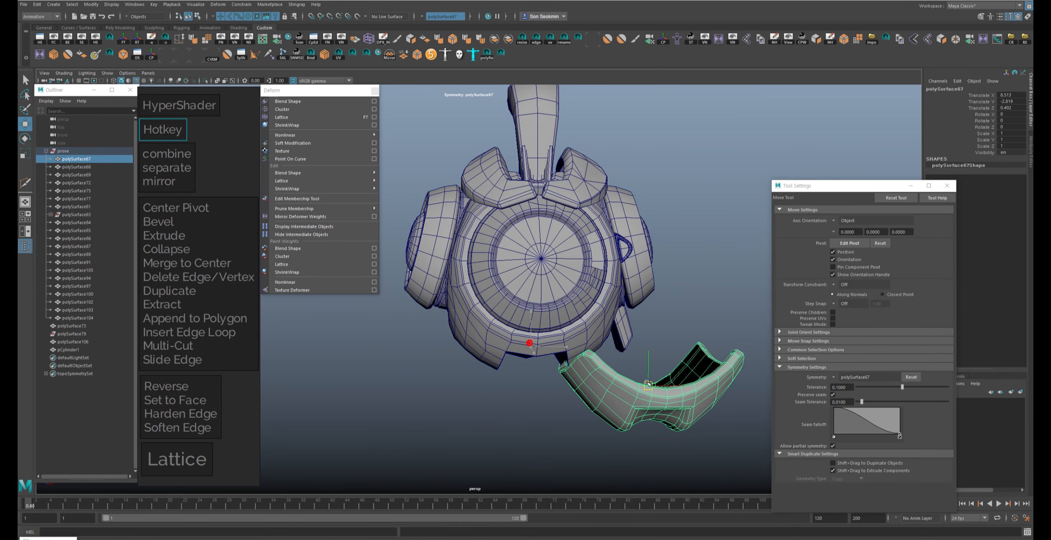
middle_click_drag(679, 376, 602, 310, "alt")
key("e")
left_click_drag(618, 302, 633, 245)
Step: Turn symmetry off and set up Topology symmetry again on the detached jaw panel from its centre edge
key("ctrl+f")
left_click_drag(793, 154, 635, 307, "alt")
scroll(635, 307, "up", 3)
middle_click_drag(678, 349, 612, 262, "alt")
scroll(631, 283, "up", 3)
left_click(827, 380)
left_click(823, 372)
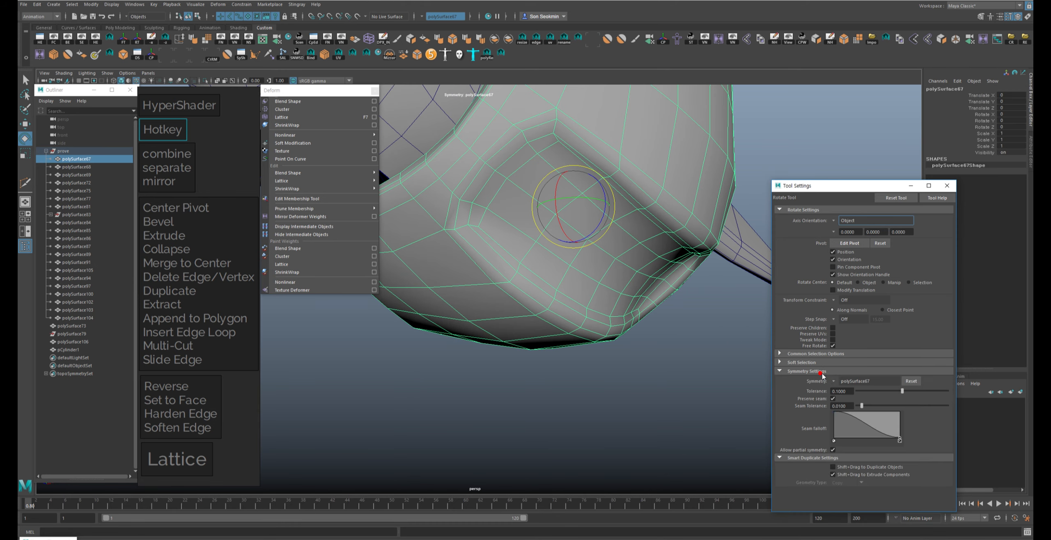
left_click(835, 381)
left_click(847, 385)
left_click(836, 381)
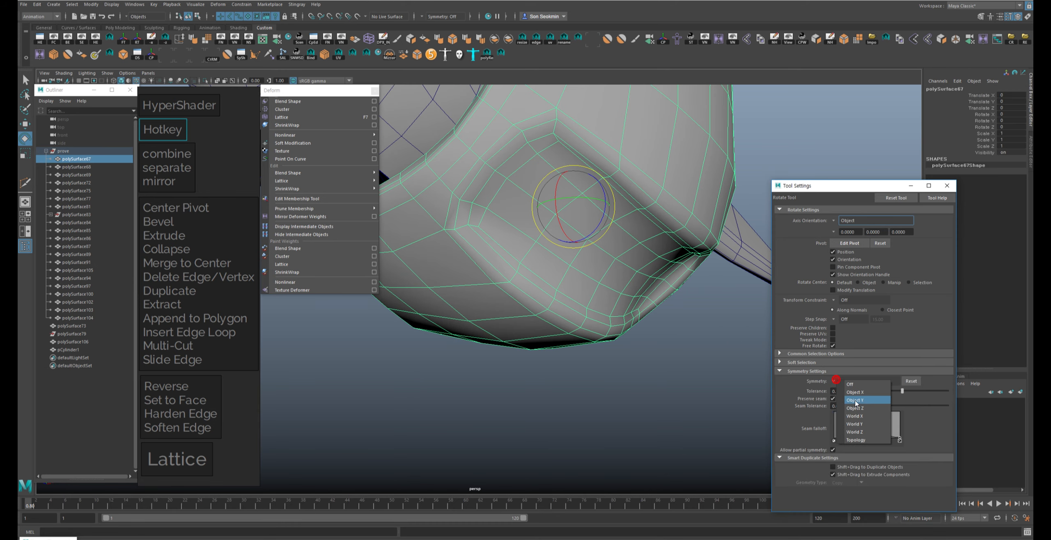
left_click(855, 440)
left_click_drag(723, 353, 661, 245, "alt")
left_click(594, 259)
Step: Edit the detached jaw panel's vertices, moving a mirrored pair beside the recess with Topology symmetry
right_click_drag(673, 244, 657, 244)
key("w")
left_click(642, 217)
left_click(614, 229)
left_click_drag(618, 281, 610, 260, "alt")
left_click(647, 115)
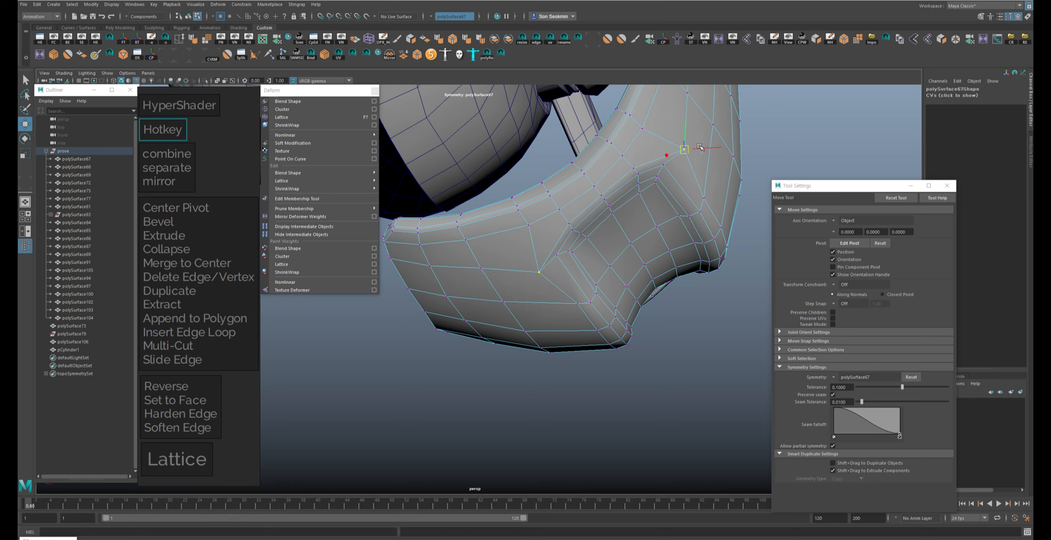
Step: Try moving another mirrored vertex pair on the detached jaw panel, and undo the last move
left_click(714, 192)
left_click_drag(716, 192, 717, 190)
left_click_drag(726, 206, 700, 208, "alt")
key("ctrl+z")
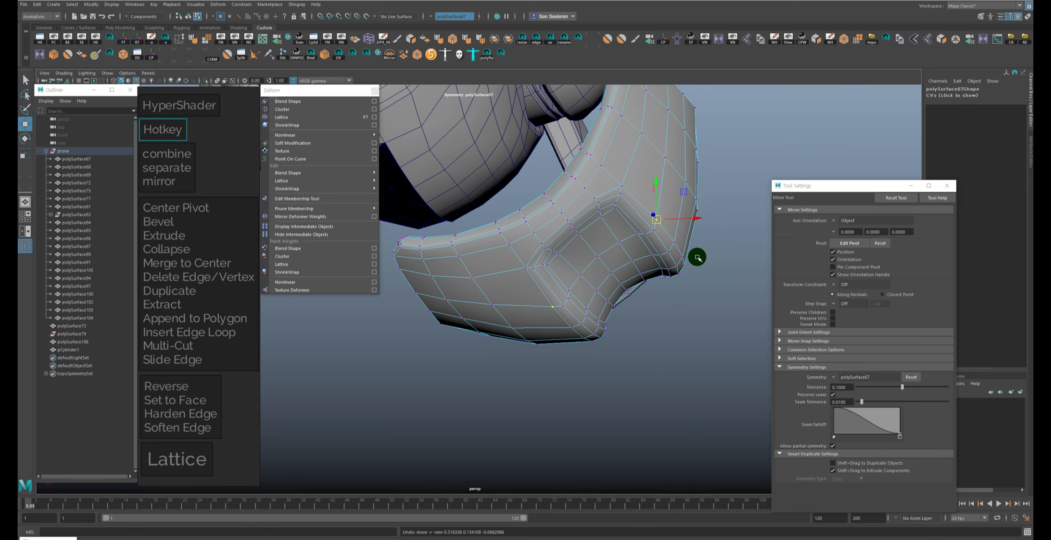
Step: Return to object mode, clear the selection, and close the Tool Settings and Deform windows
left_click_drag(624, 197, 631, 239, "alt")
right_click_drag(631, 239, 615, 205, "alt")
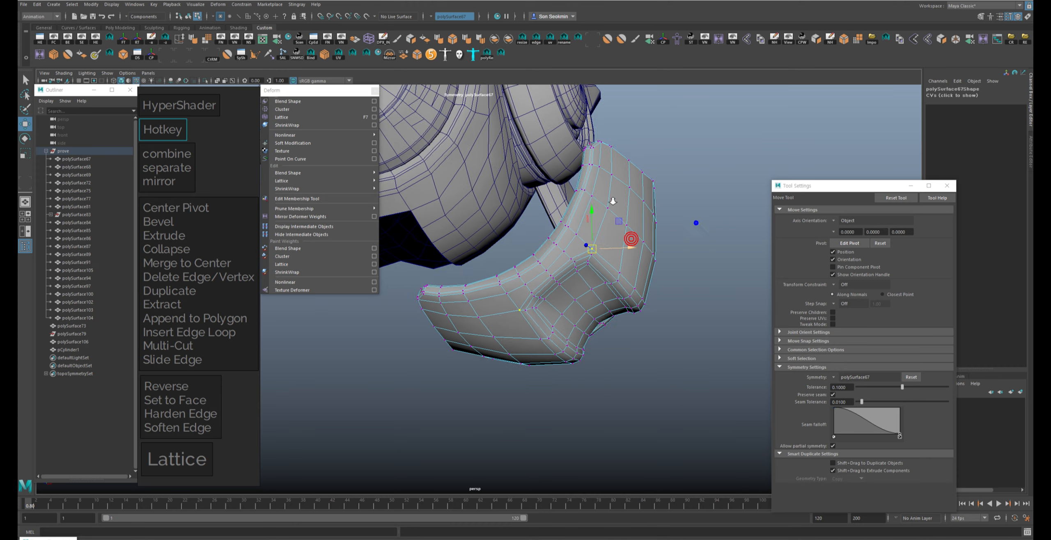
key("F8")
left_click(674, 161)
right_click_drag(701, 159, 694, 161, "alt")
middle_click_drag(700, 163, 733, 159, "alt")
right_click_drag(733, 160, 663, 144, "alt")
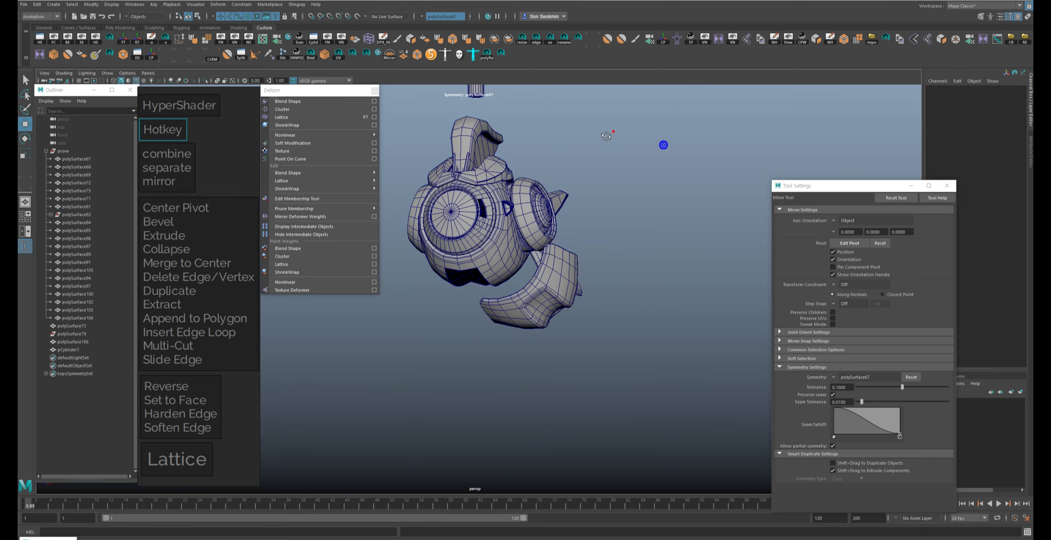
left_click_drag(654, 119, 613, 133, "alt")
middle_click_drag(614, 134, 643, 223, "alt")
right_click_drag(642, 223, 660, 175, "alt")
left_click(951, 186)
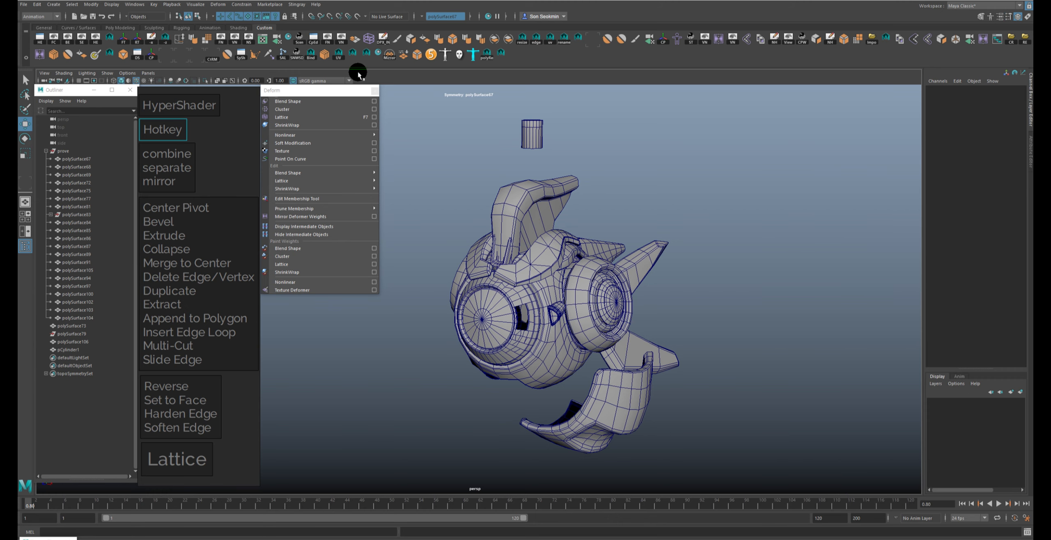
left_click(374, 91)
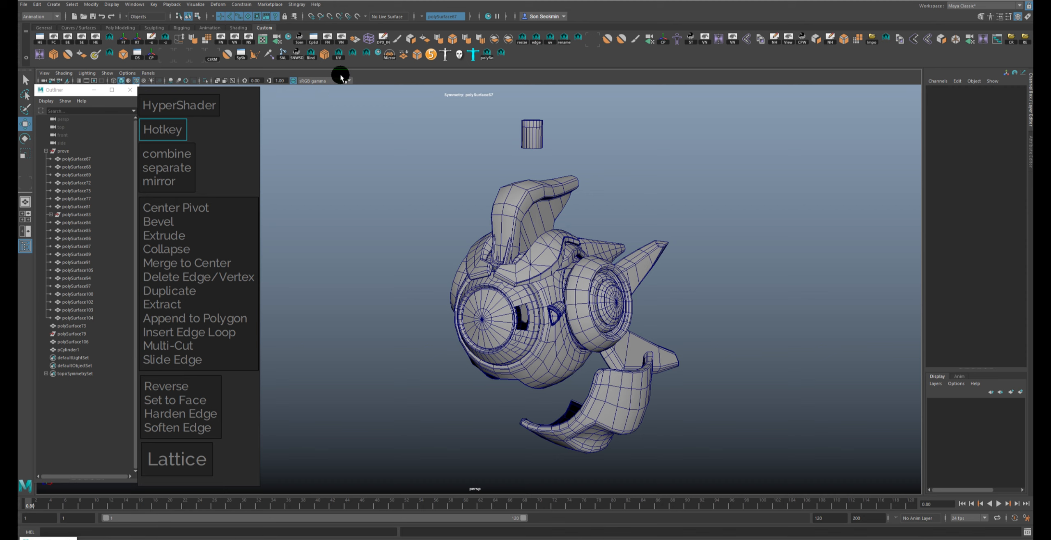
Step: Switch from the Animation to the Modeling menu set and briefly view the Mesh commands
left_click(270, 4)
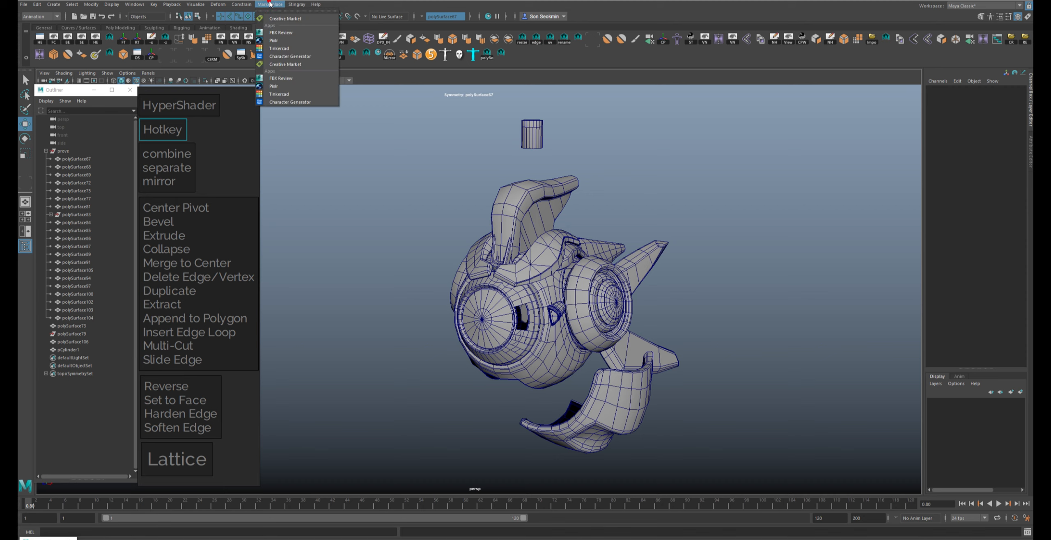
left_click(268, 2)
left_click(49, 18)
left_click(49, 18)
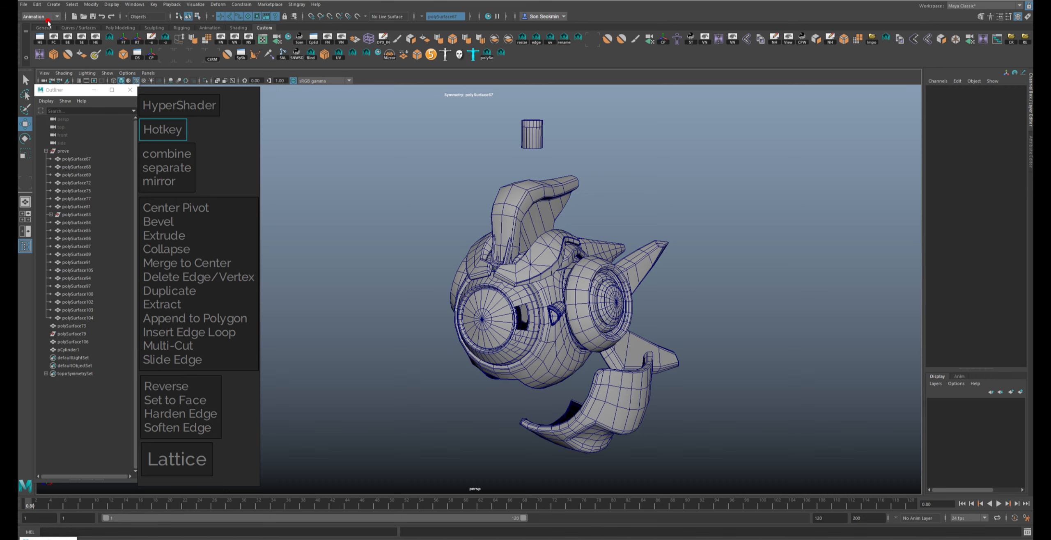
left_click(48, 18)
left_click(33, 25)
left_click(158, 4)
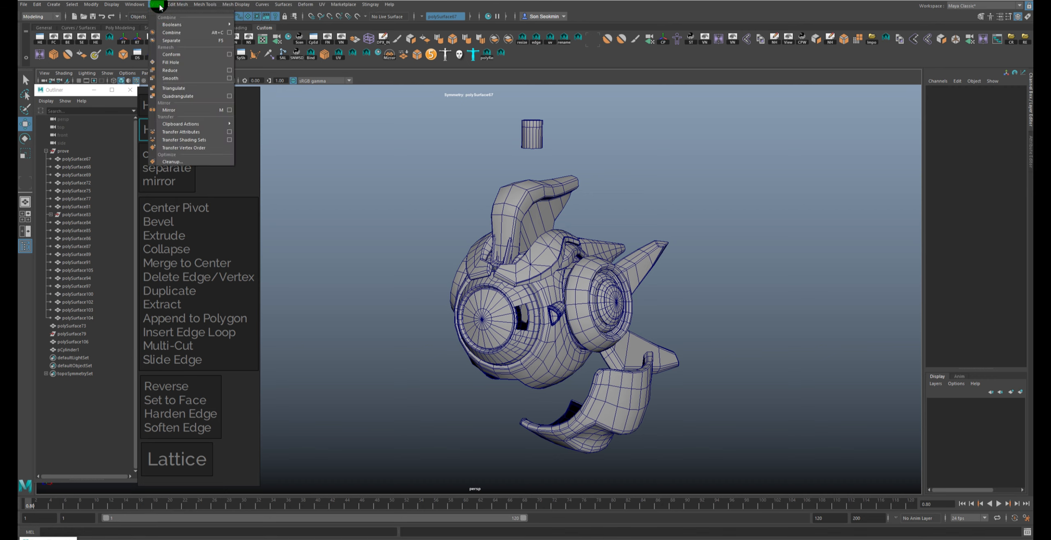
left_click(159, 1)
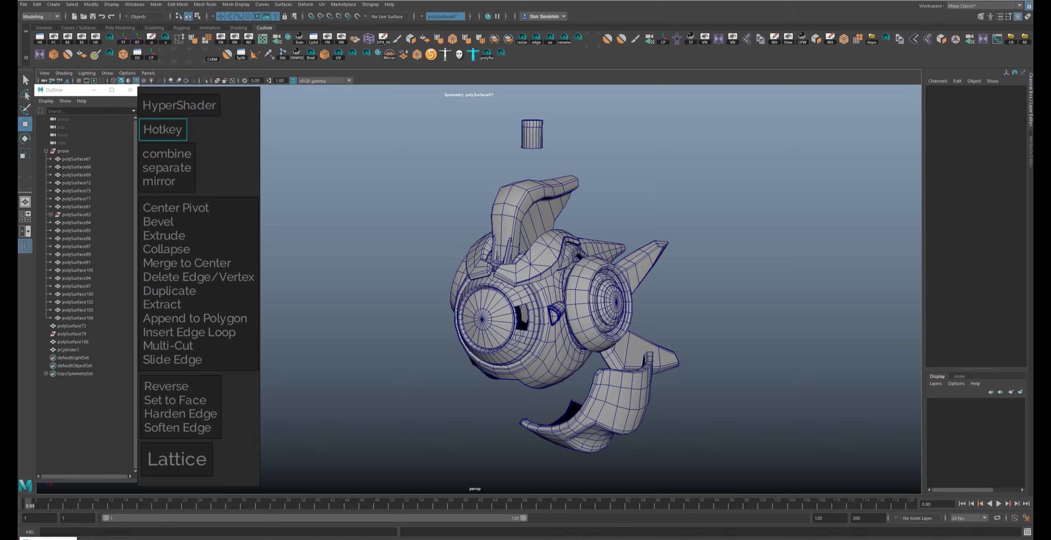